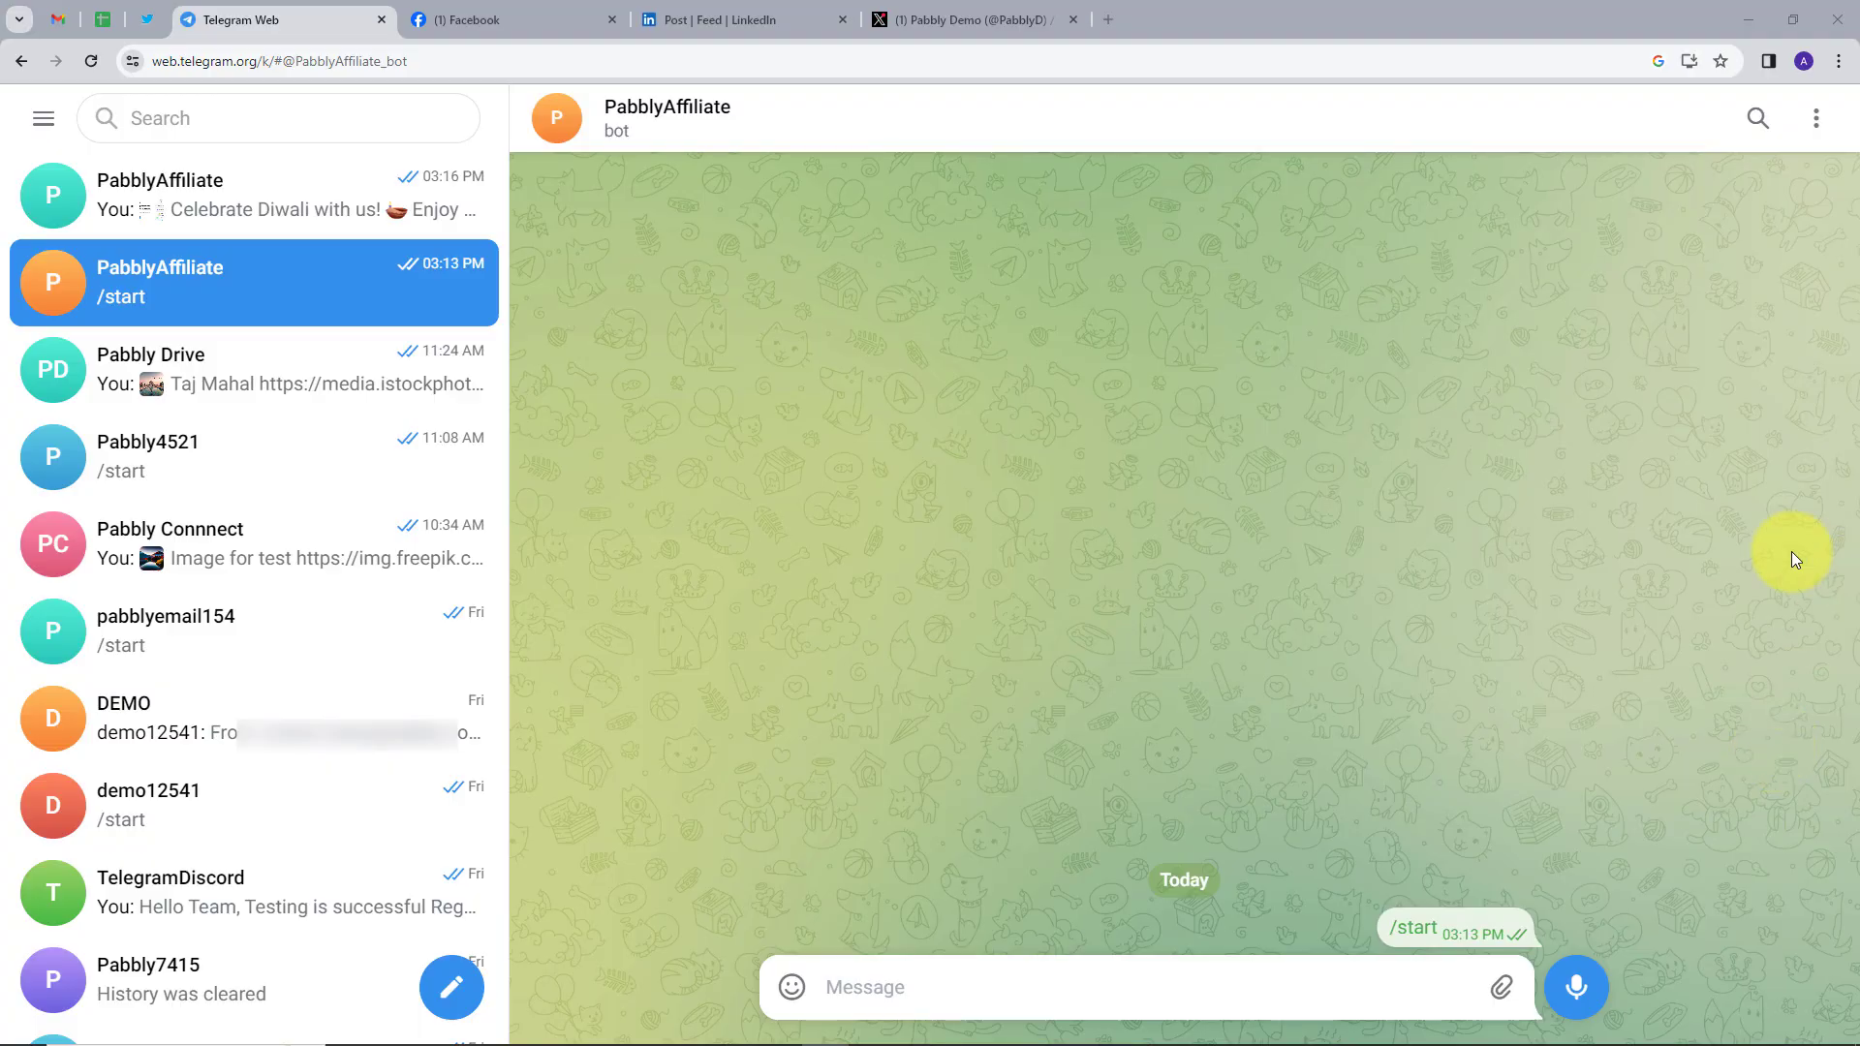
Review the open Telegram bot chat, Facebook page, LinkedIn feed and X profile that the automation involves
left_click(542, 11)
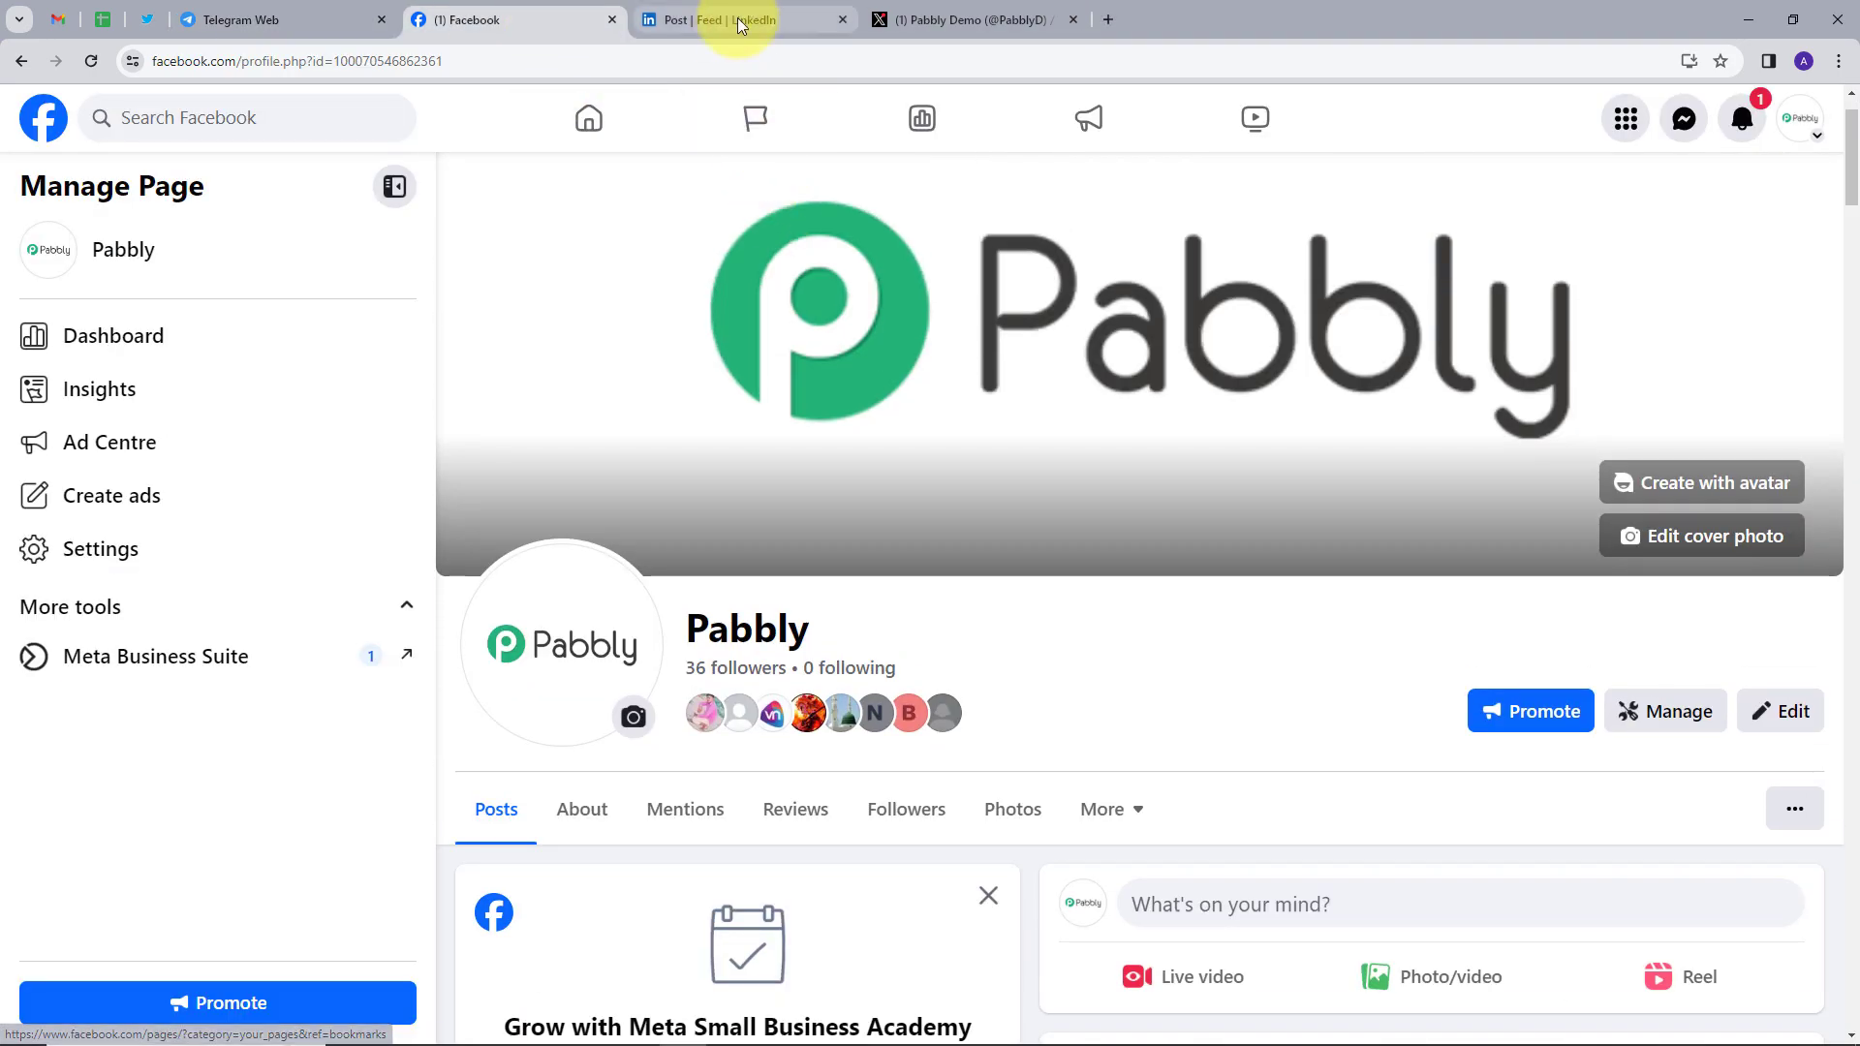
left_click(738, 21)
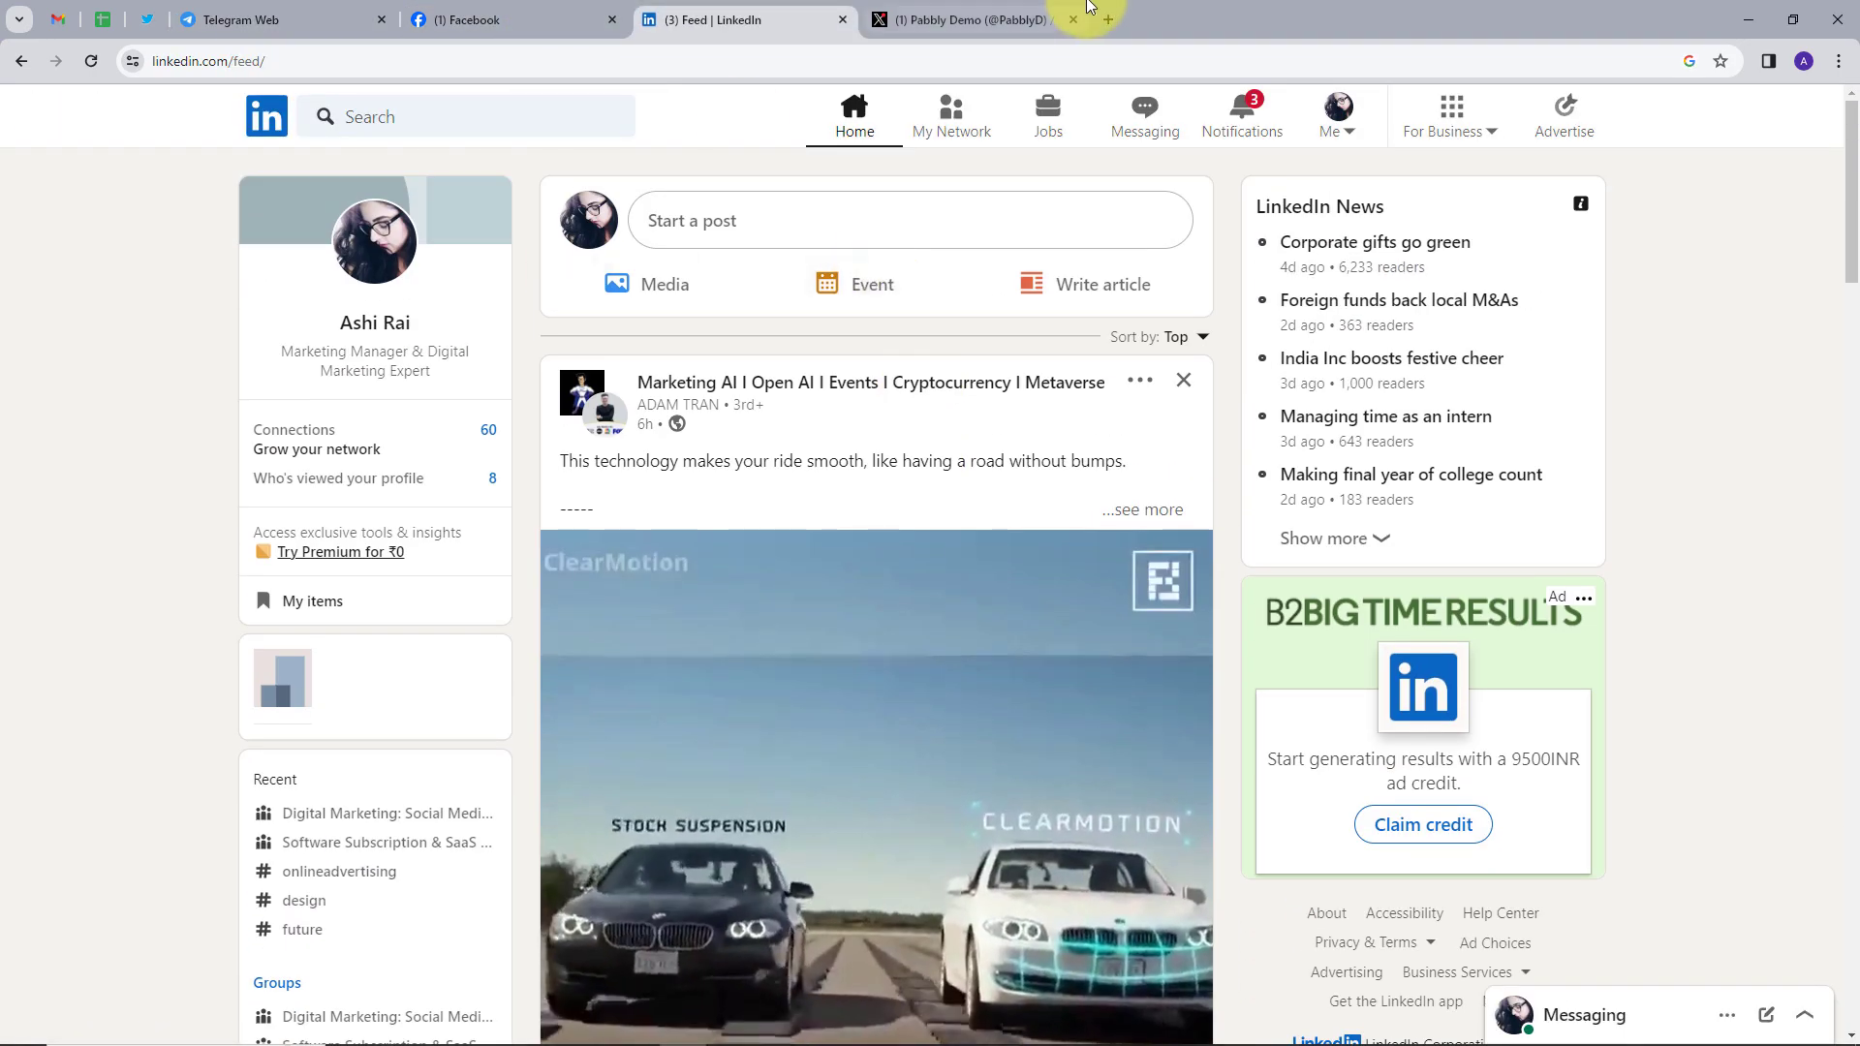
left_click(988, 17)
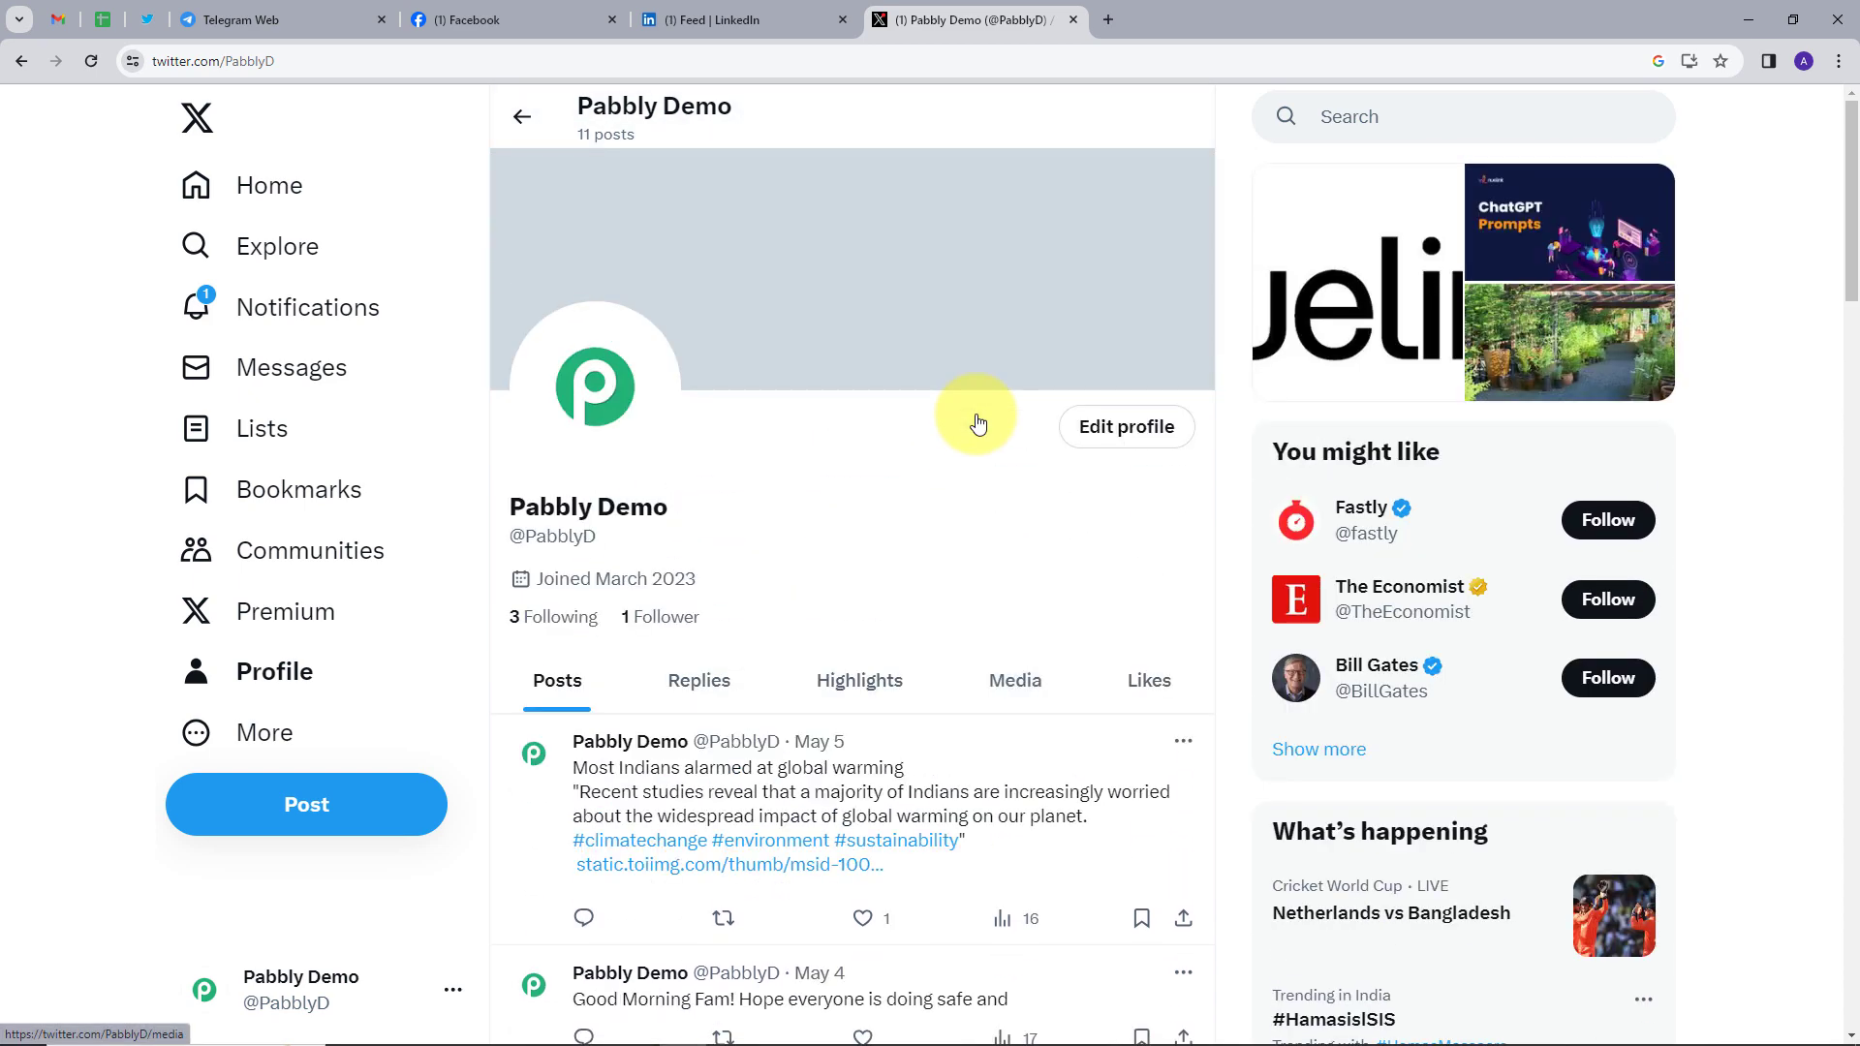
left_click(242, 19)
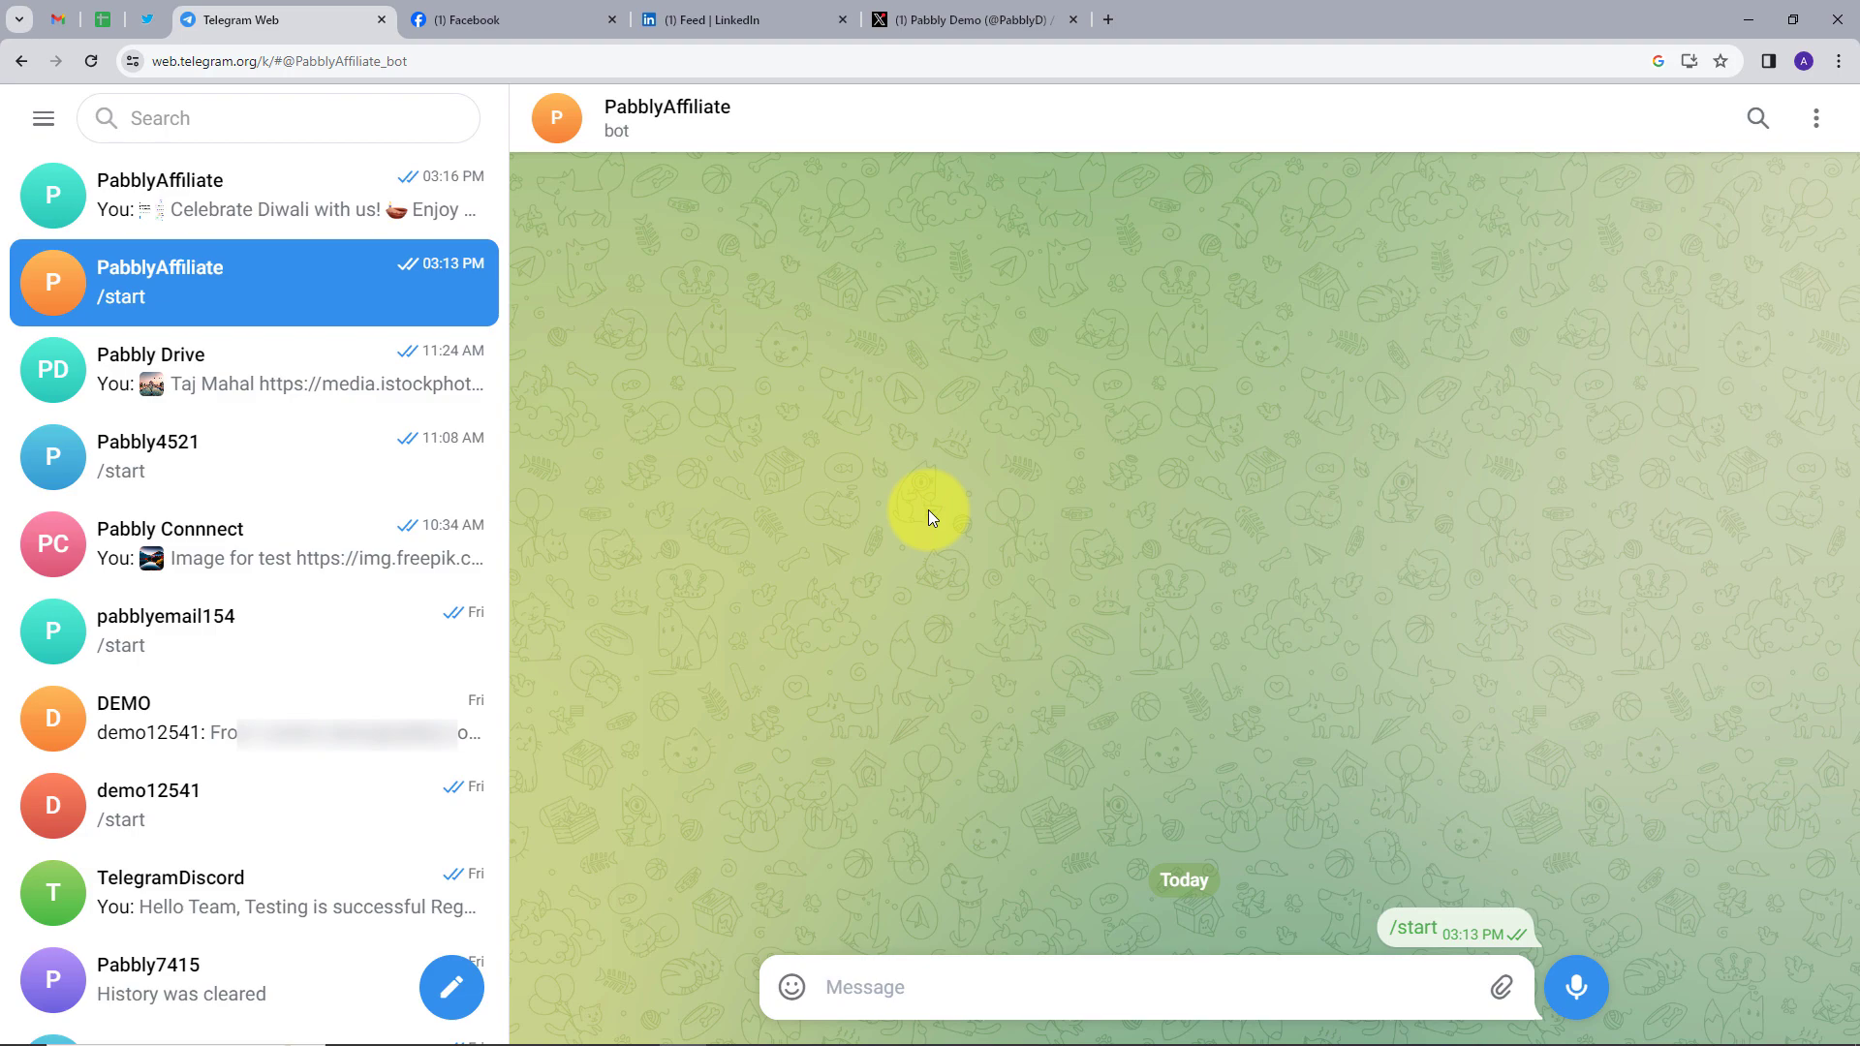
left_click(447, 24)
left_click(731, 6)
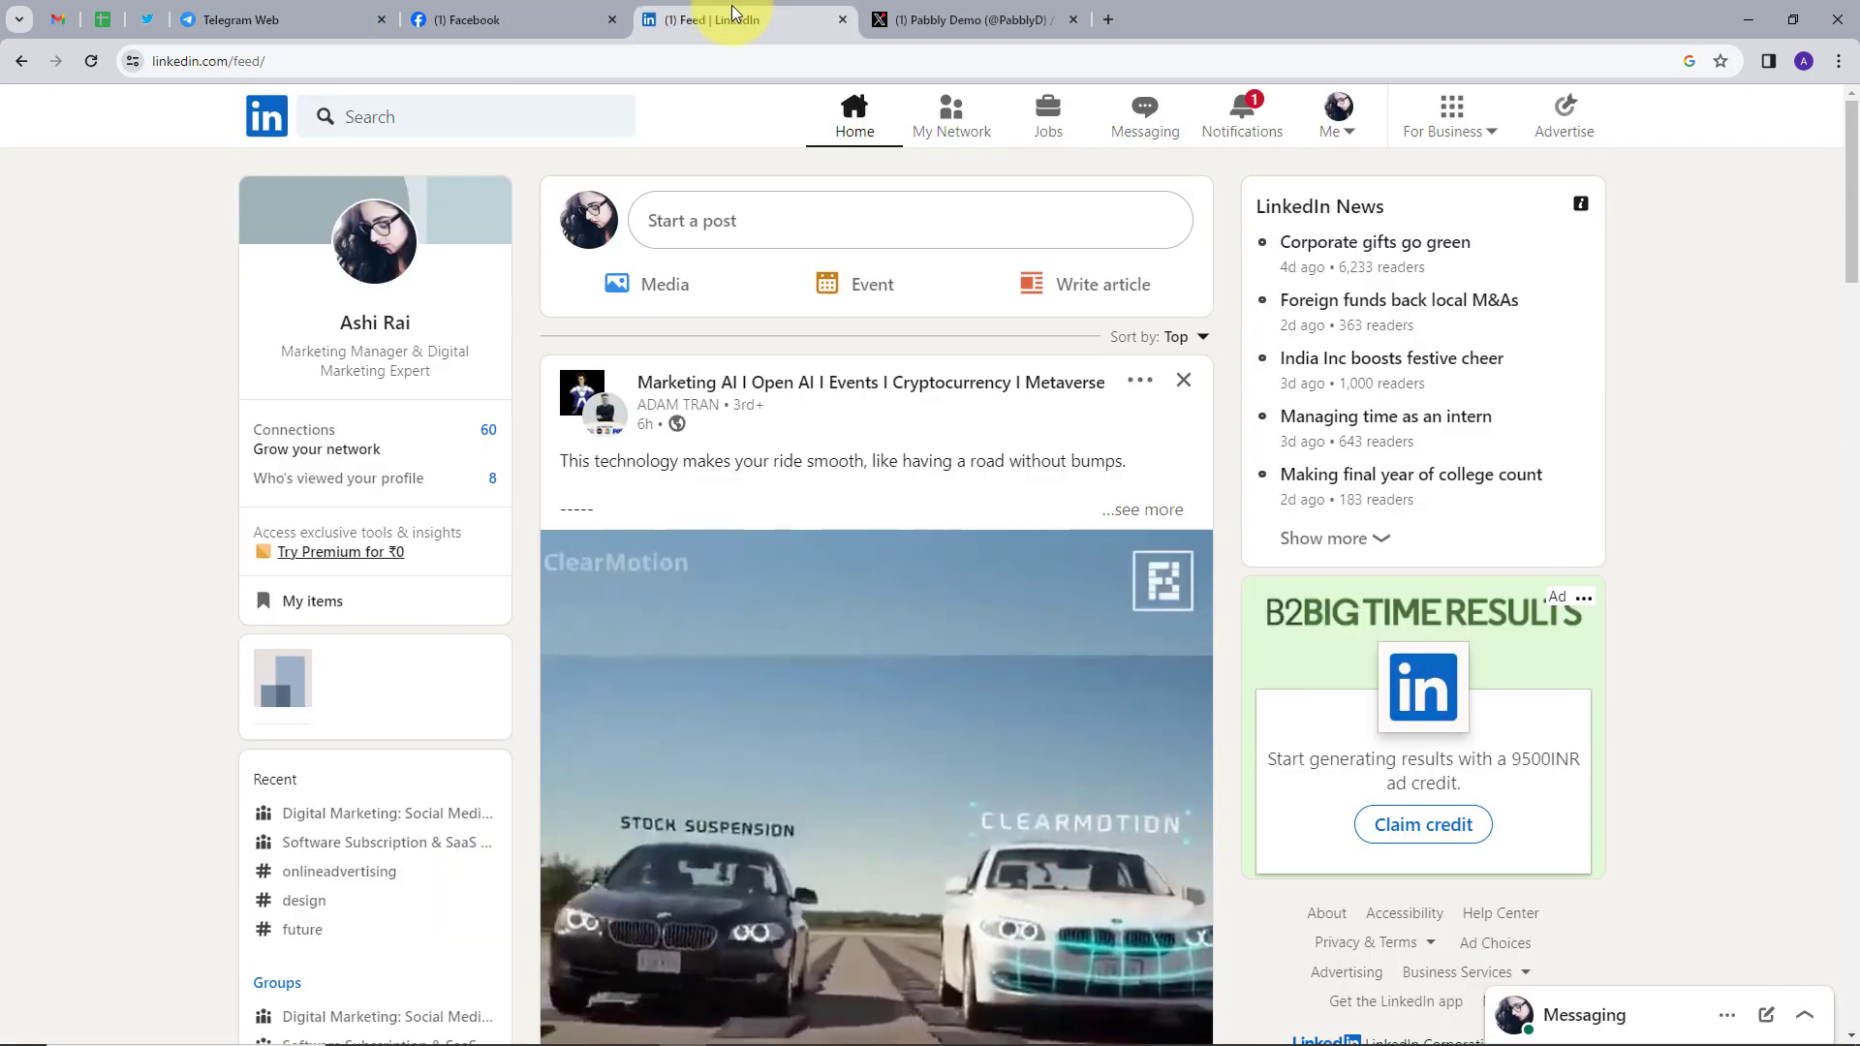
left_click(920, 18)
left_click(281, 20)
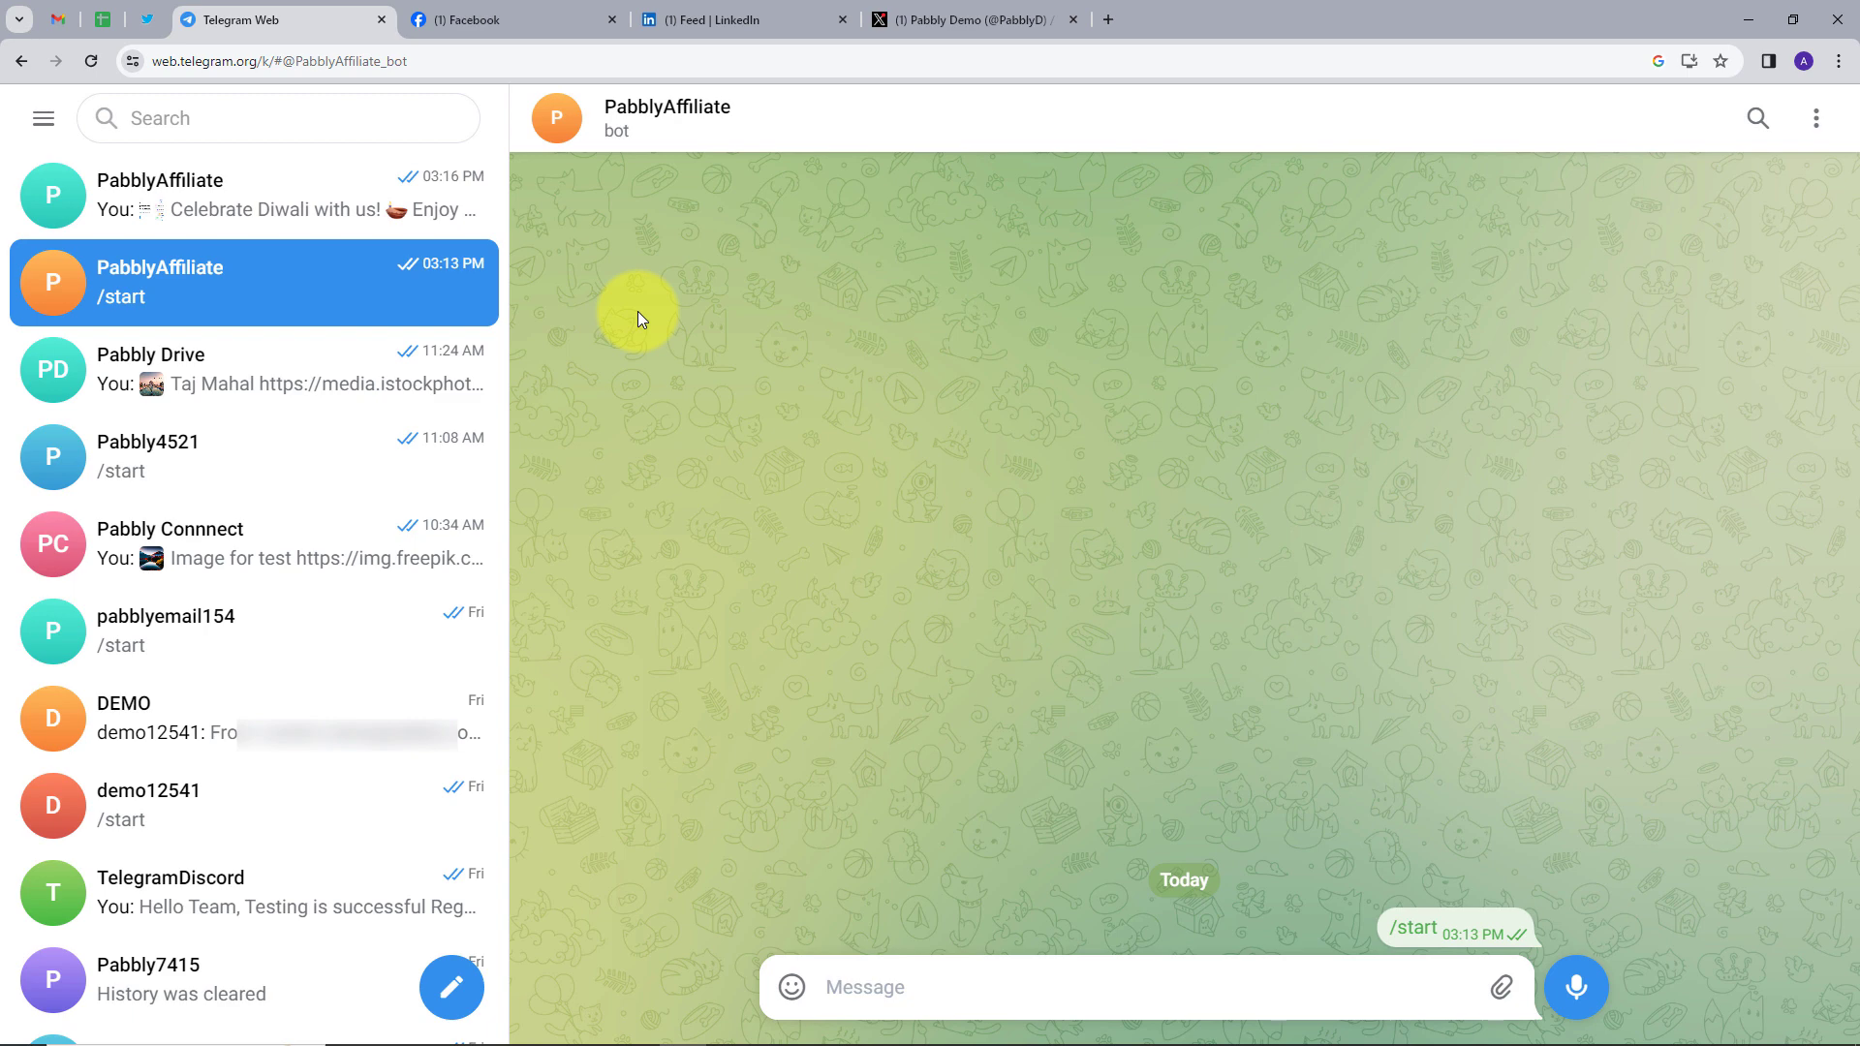
left_click(506, 30)
left_click(765, 29)
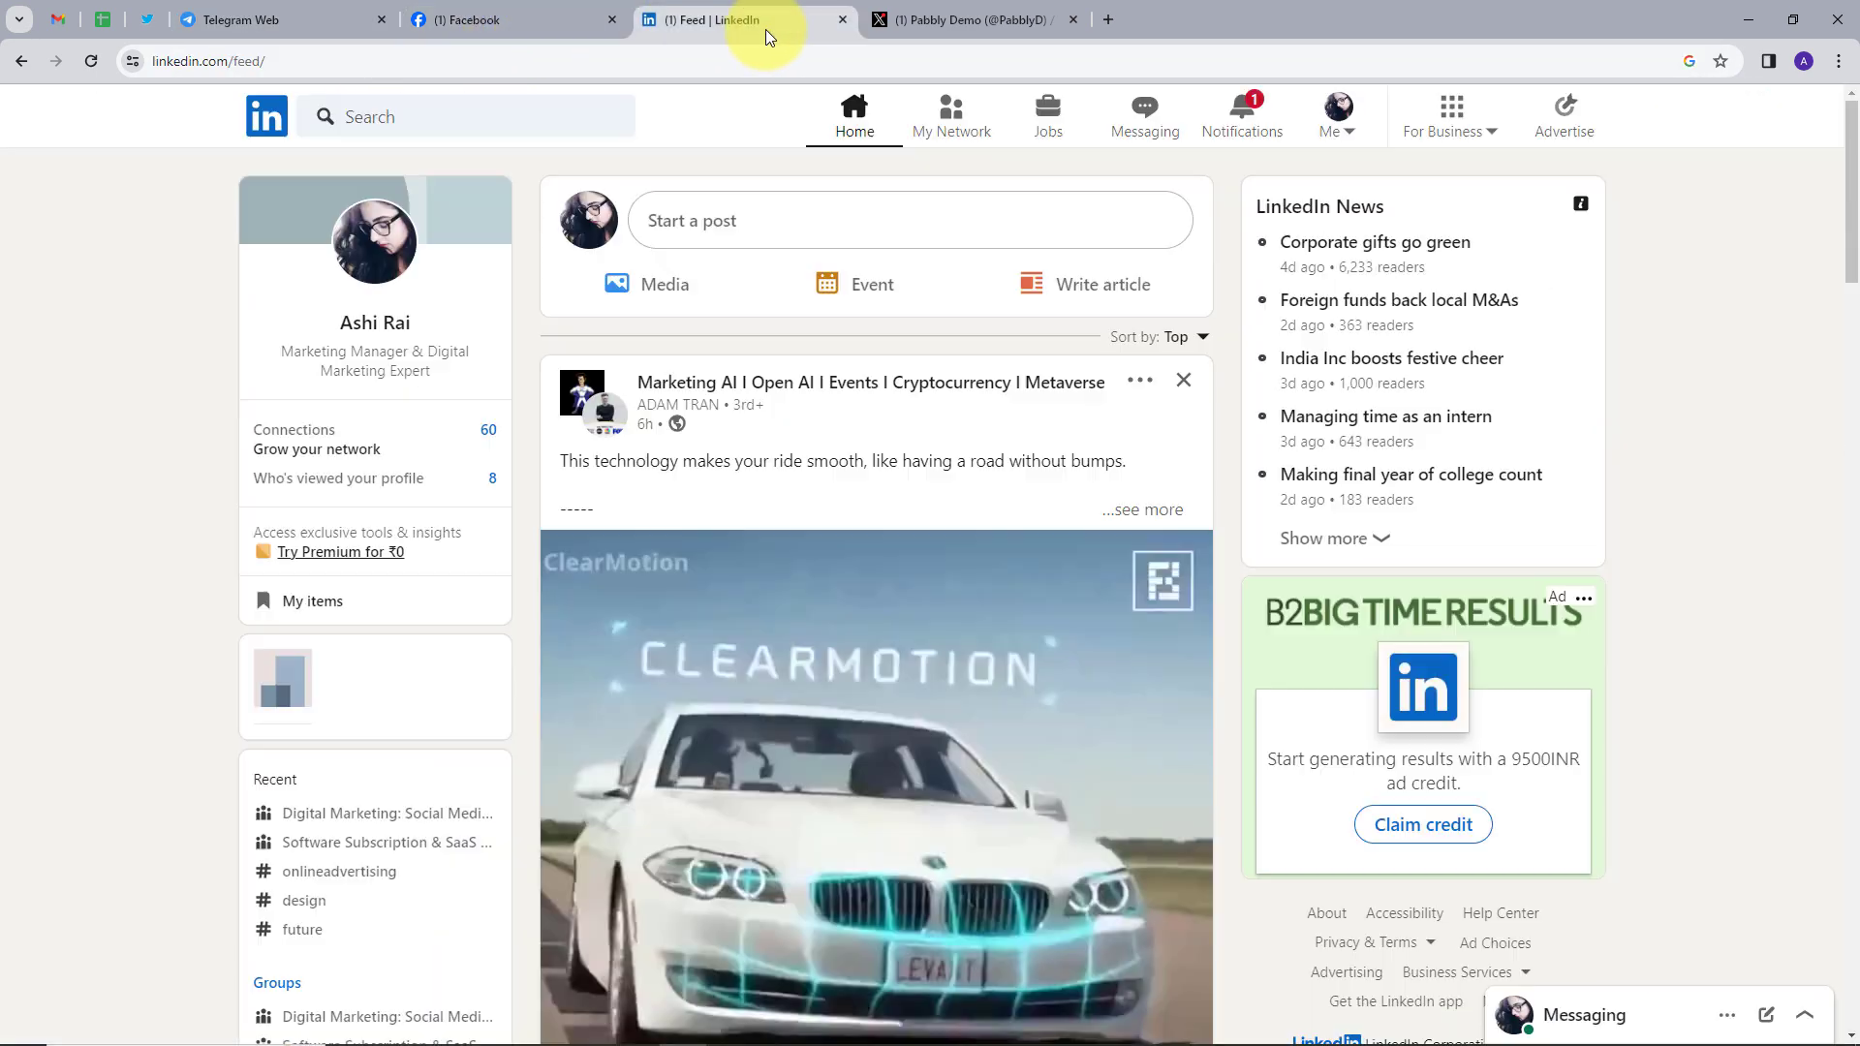
left_click(935, 20)
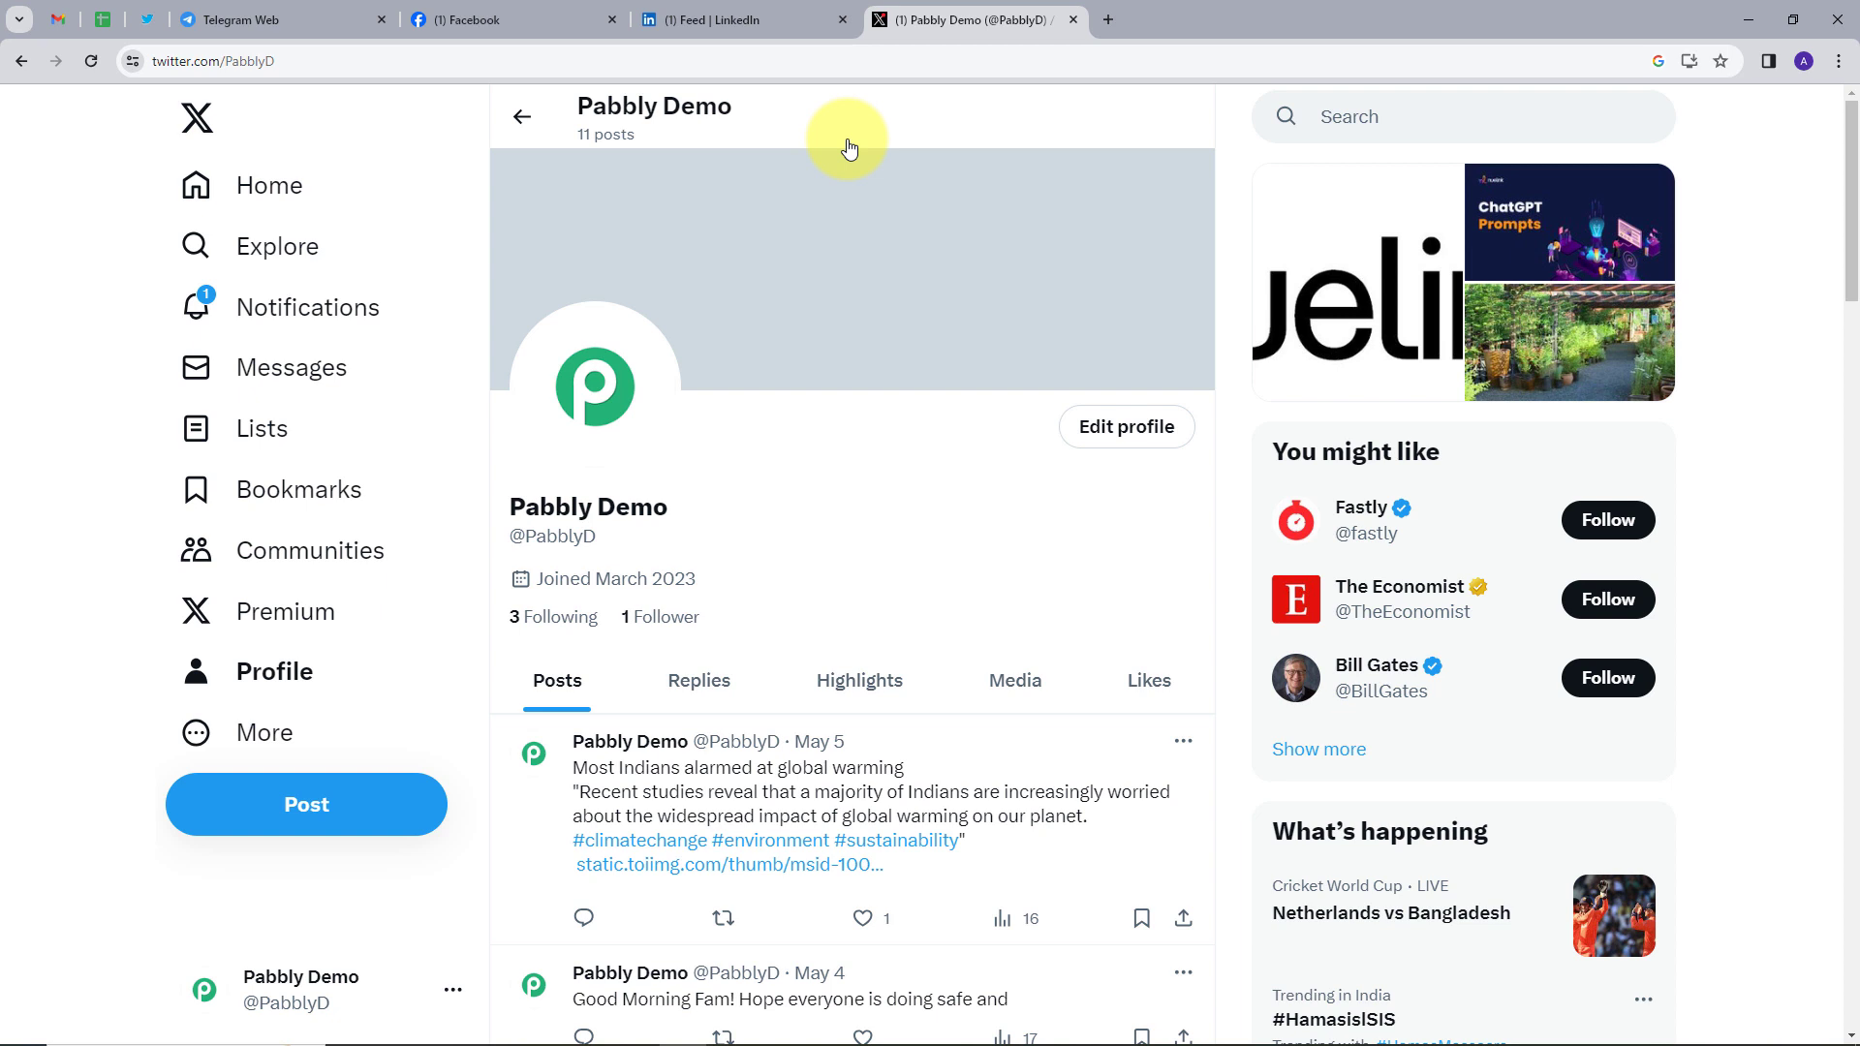
Open pabbly.com in a new browser tab and dismiss the chat widget on the home page
left_click(1112, 19)
type("pabb")
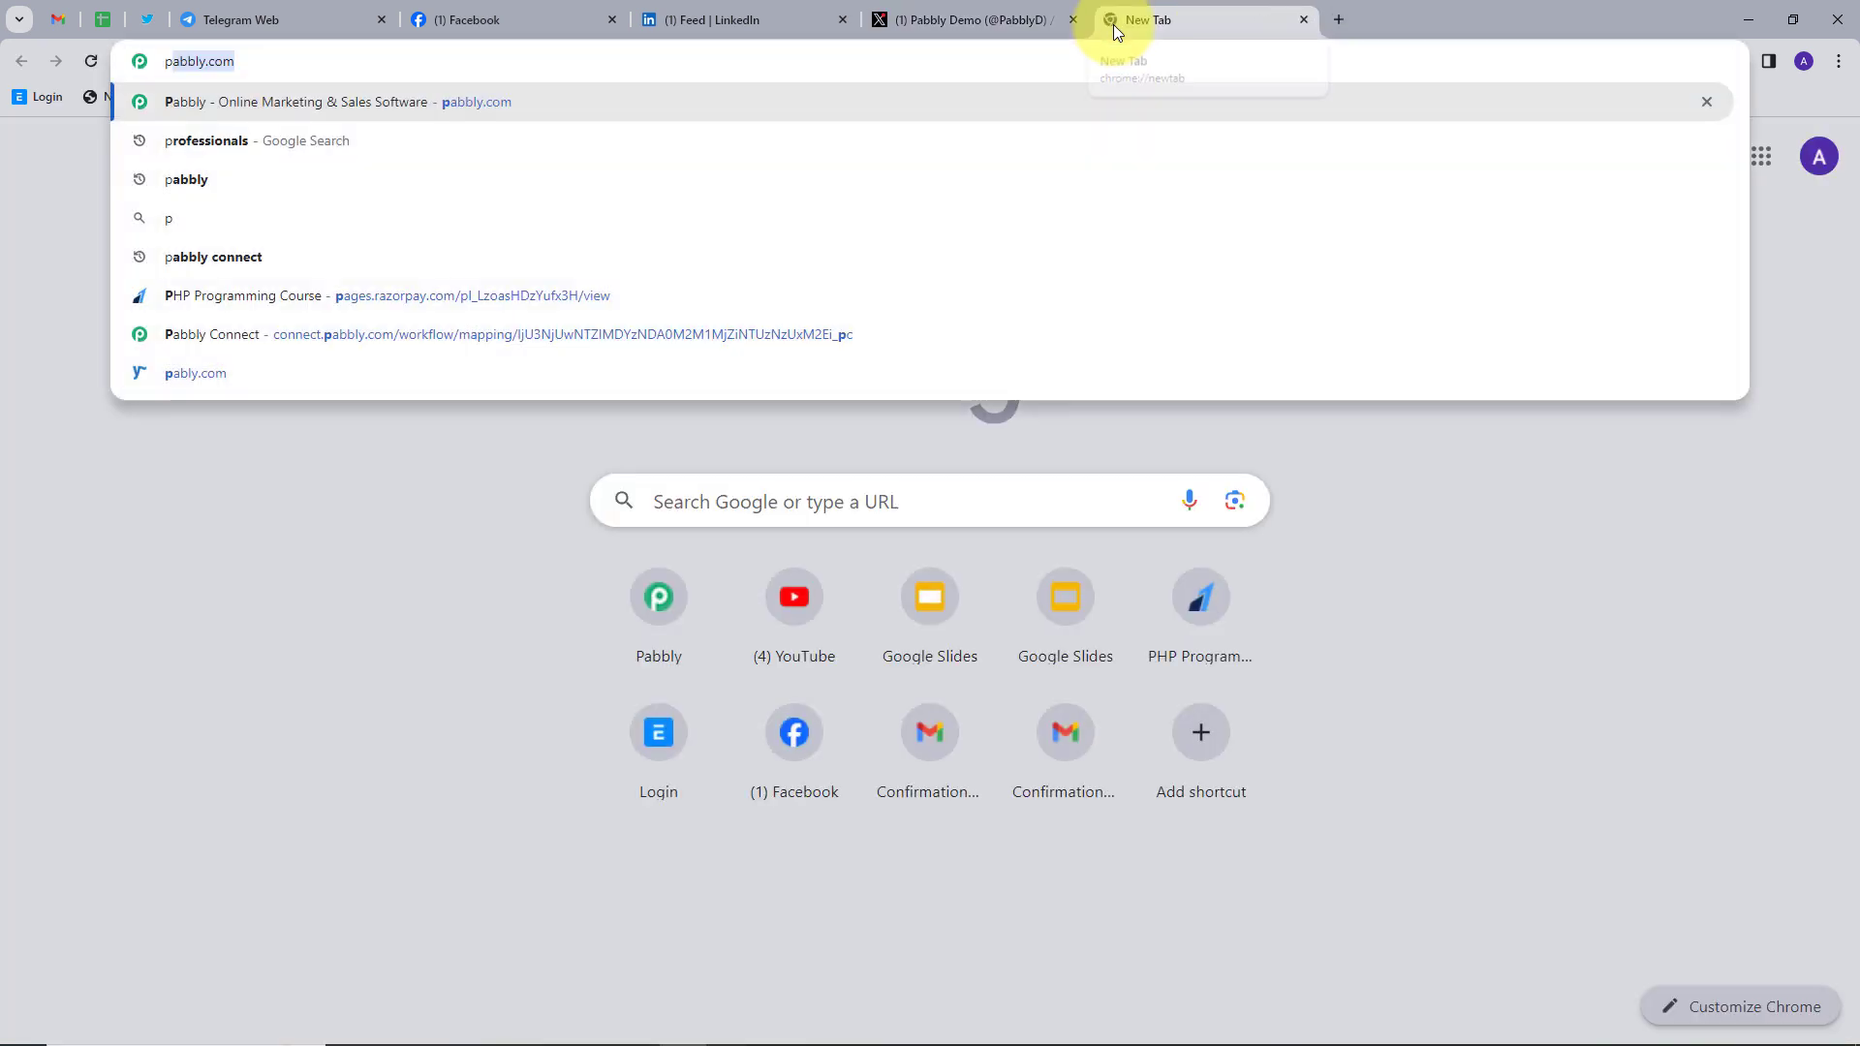
type("ly.co")
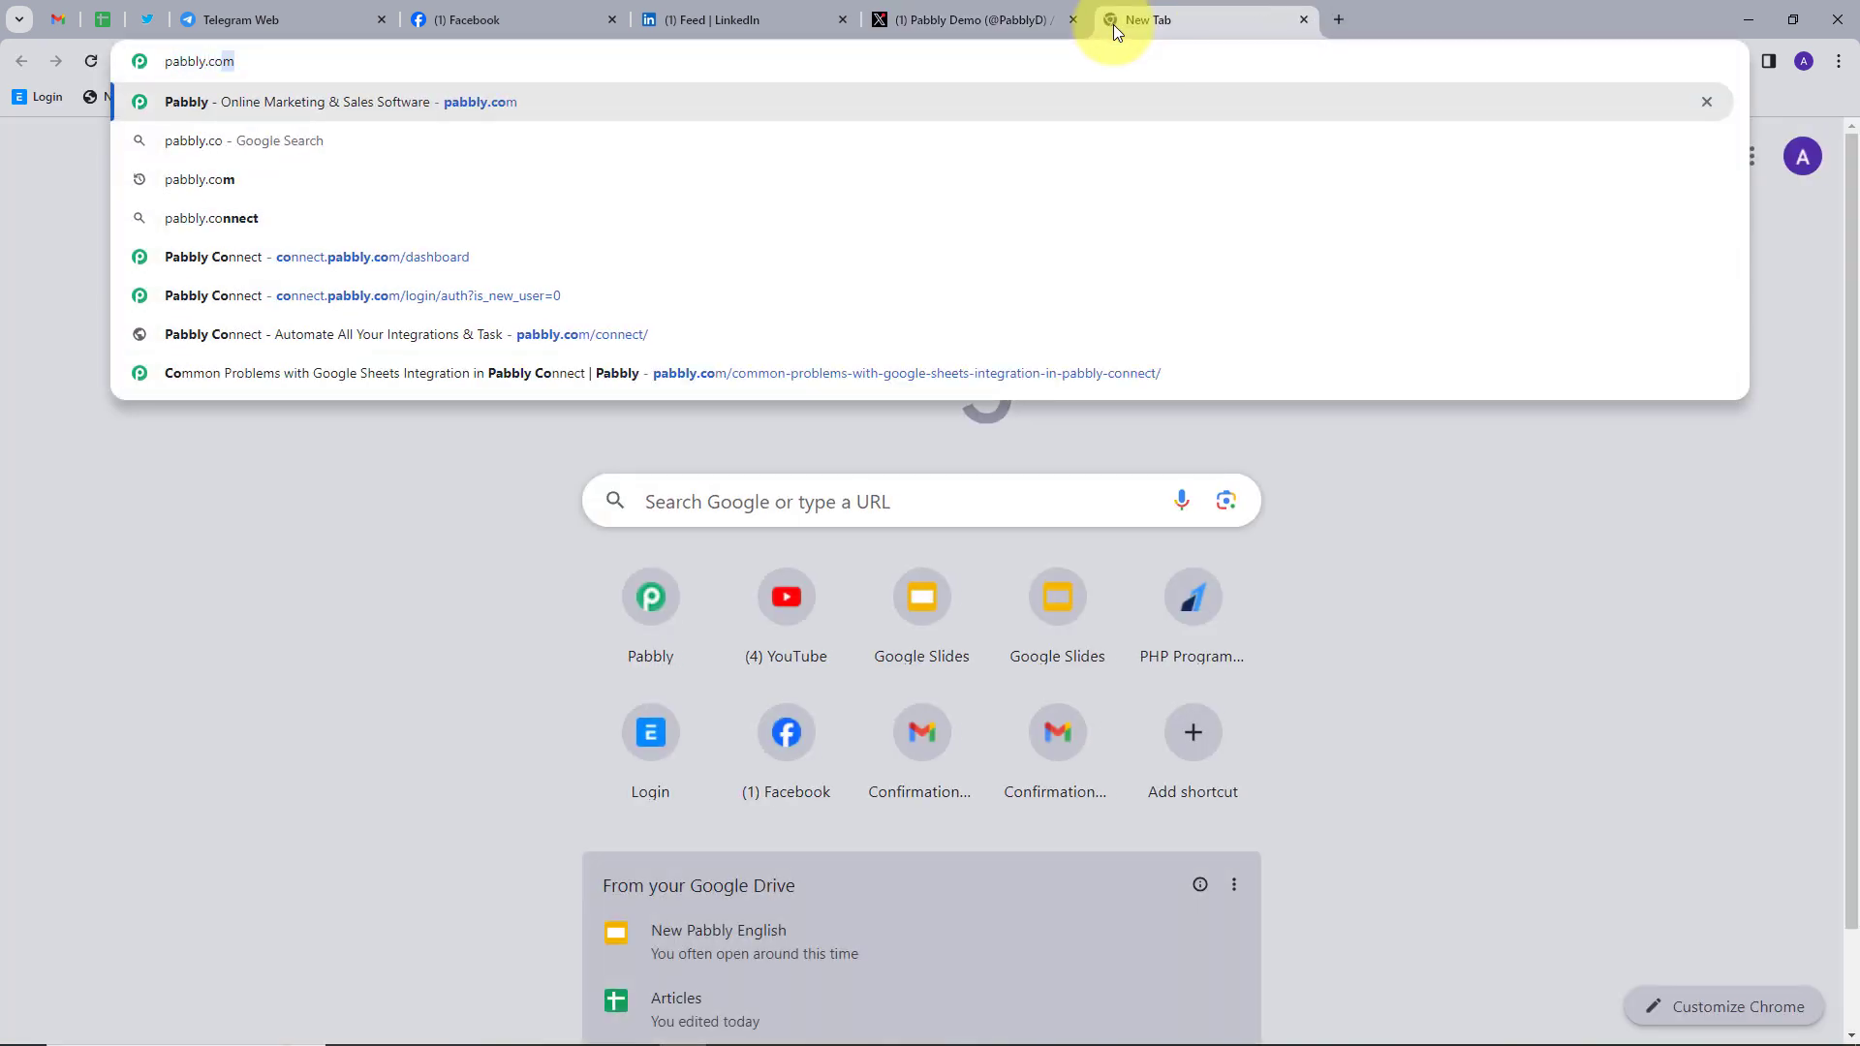
key("Return")
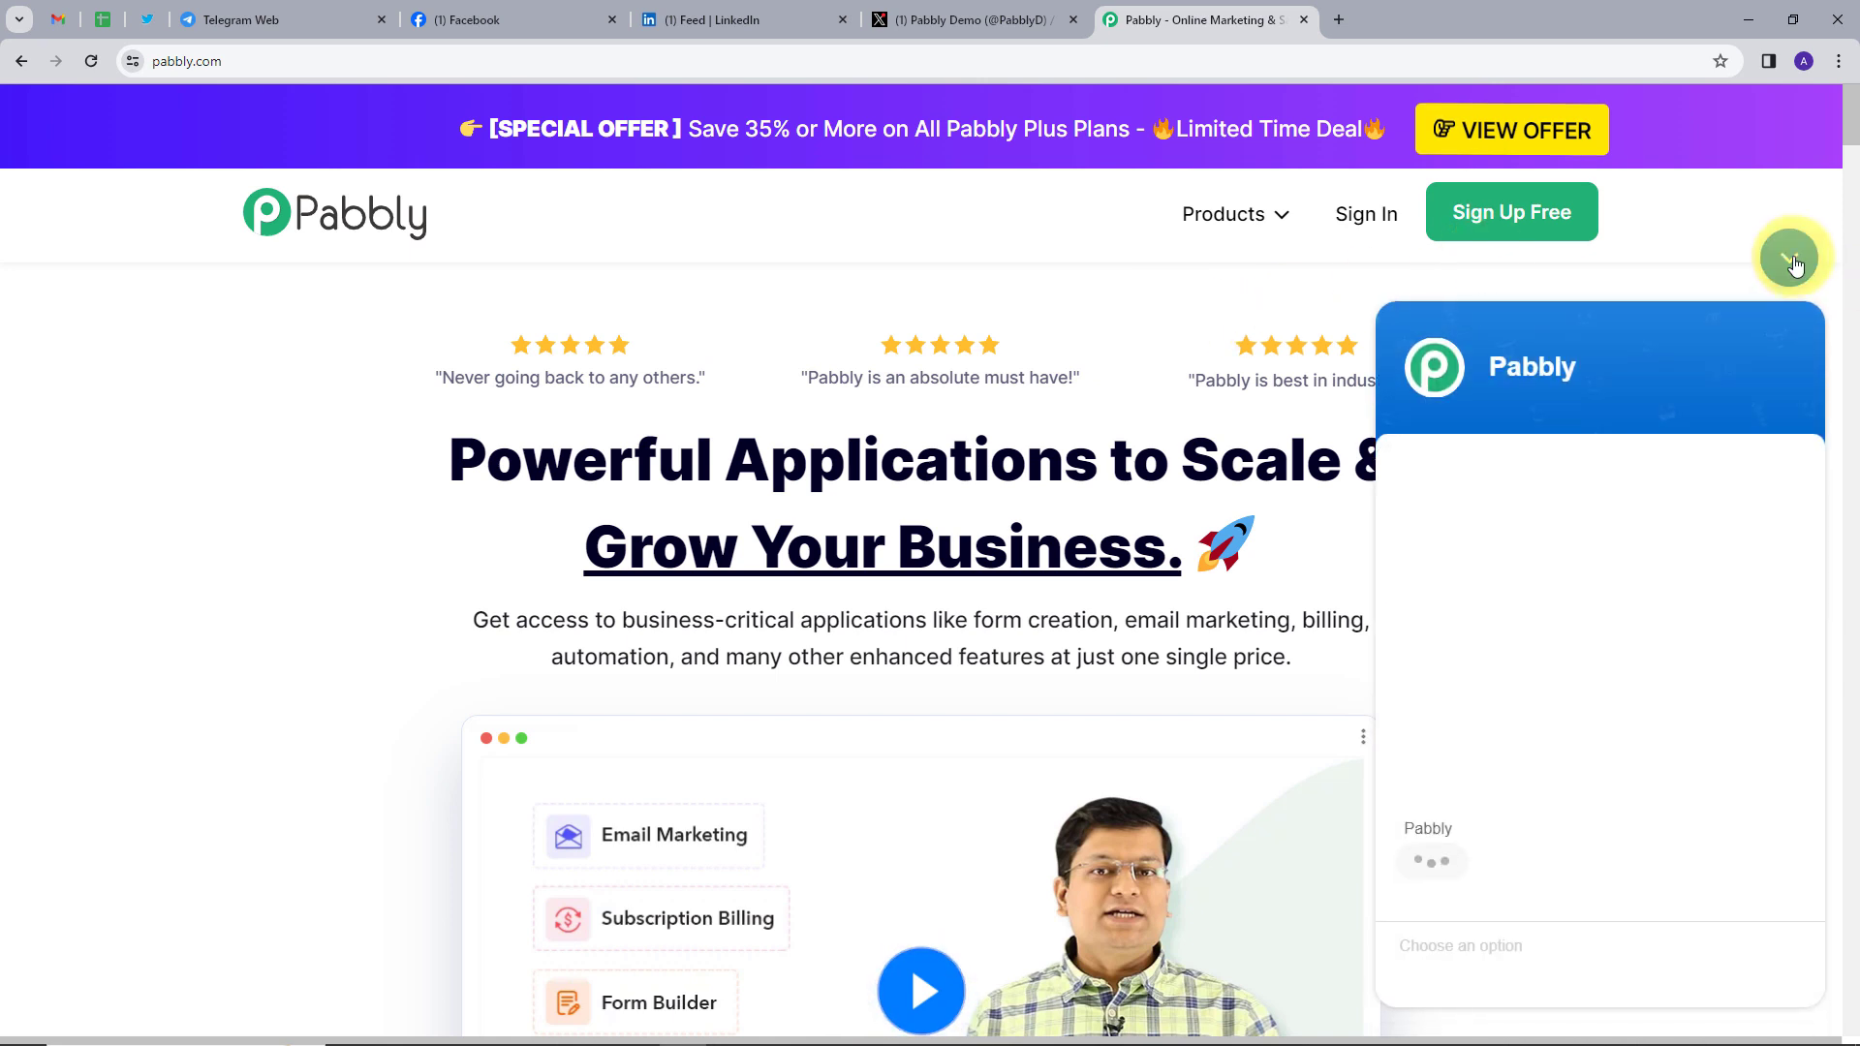
left_click(1789, 257)
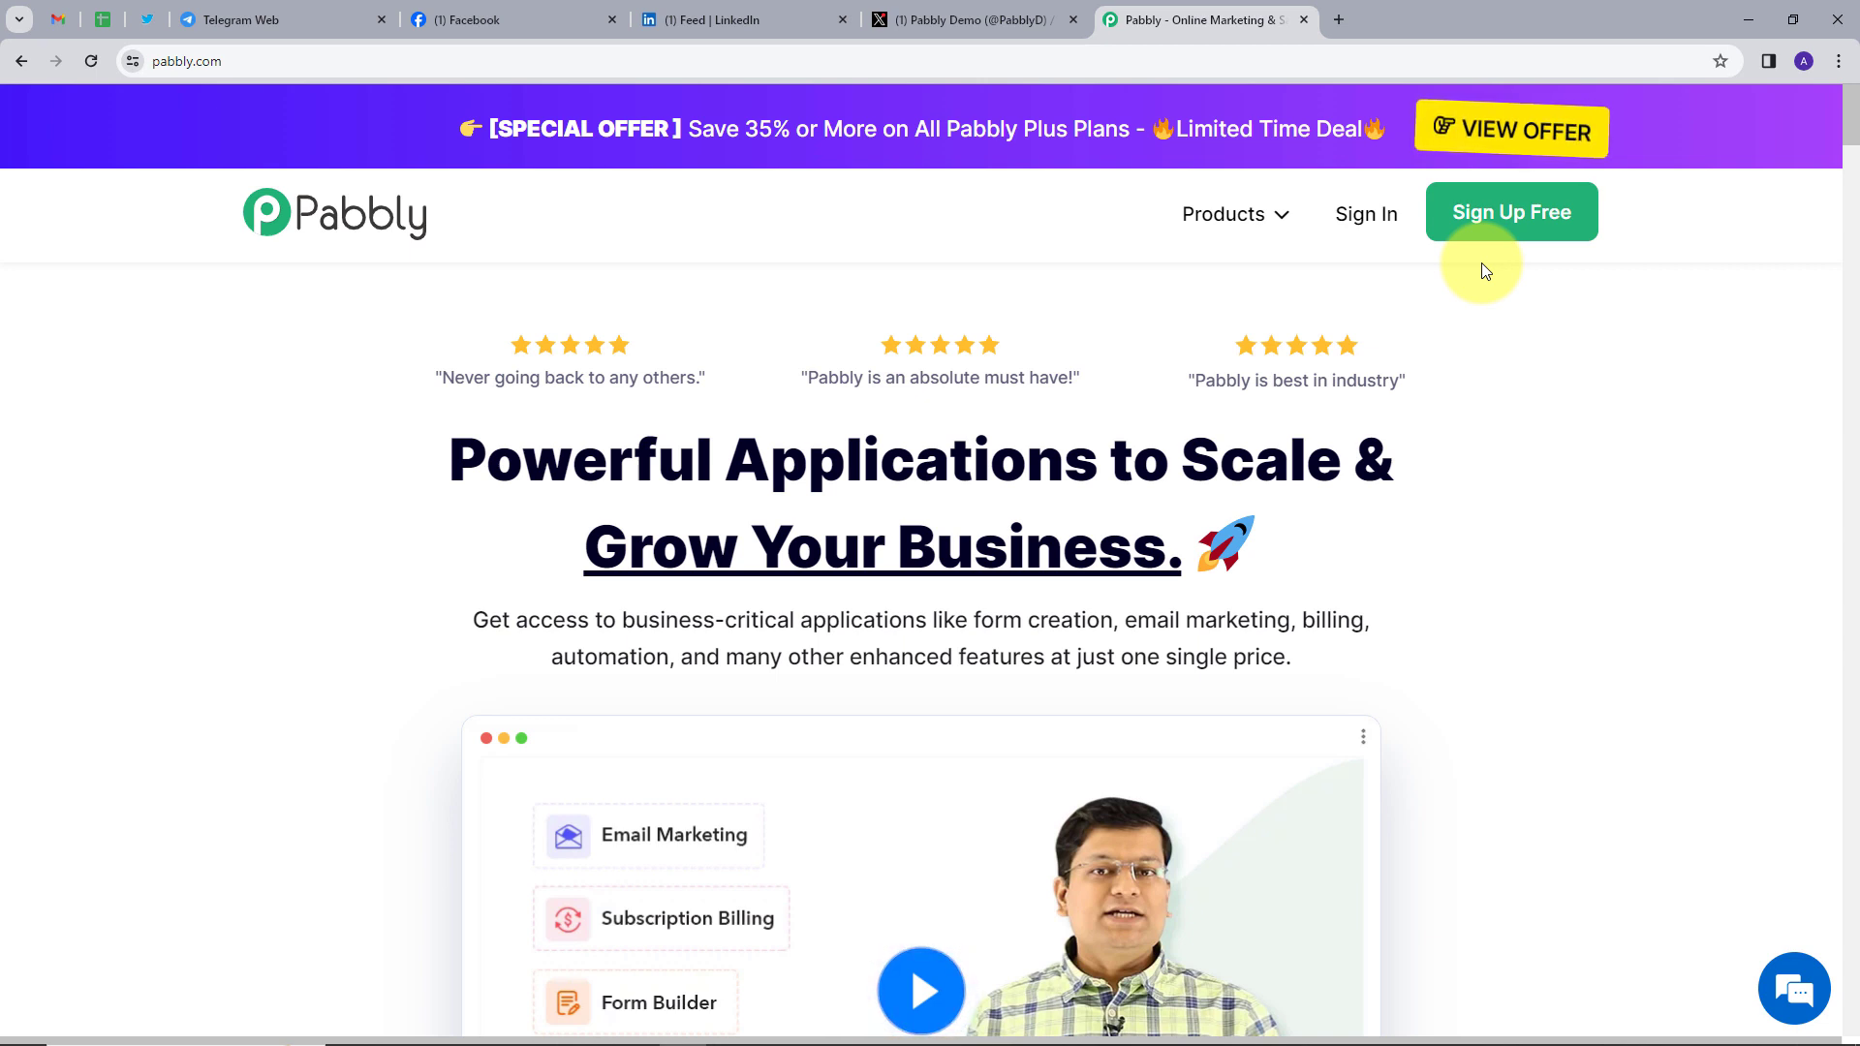
Sign in to the Pabbly account and access Pabbly Connect from the list of apps
left_click(1380, 222)
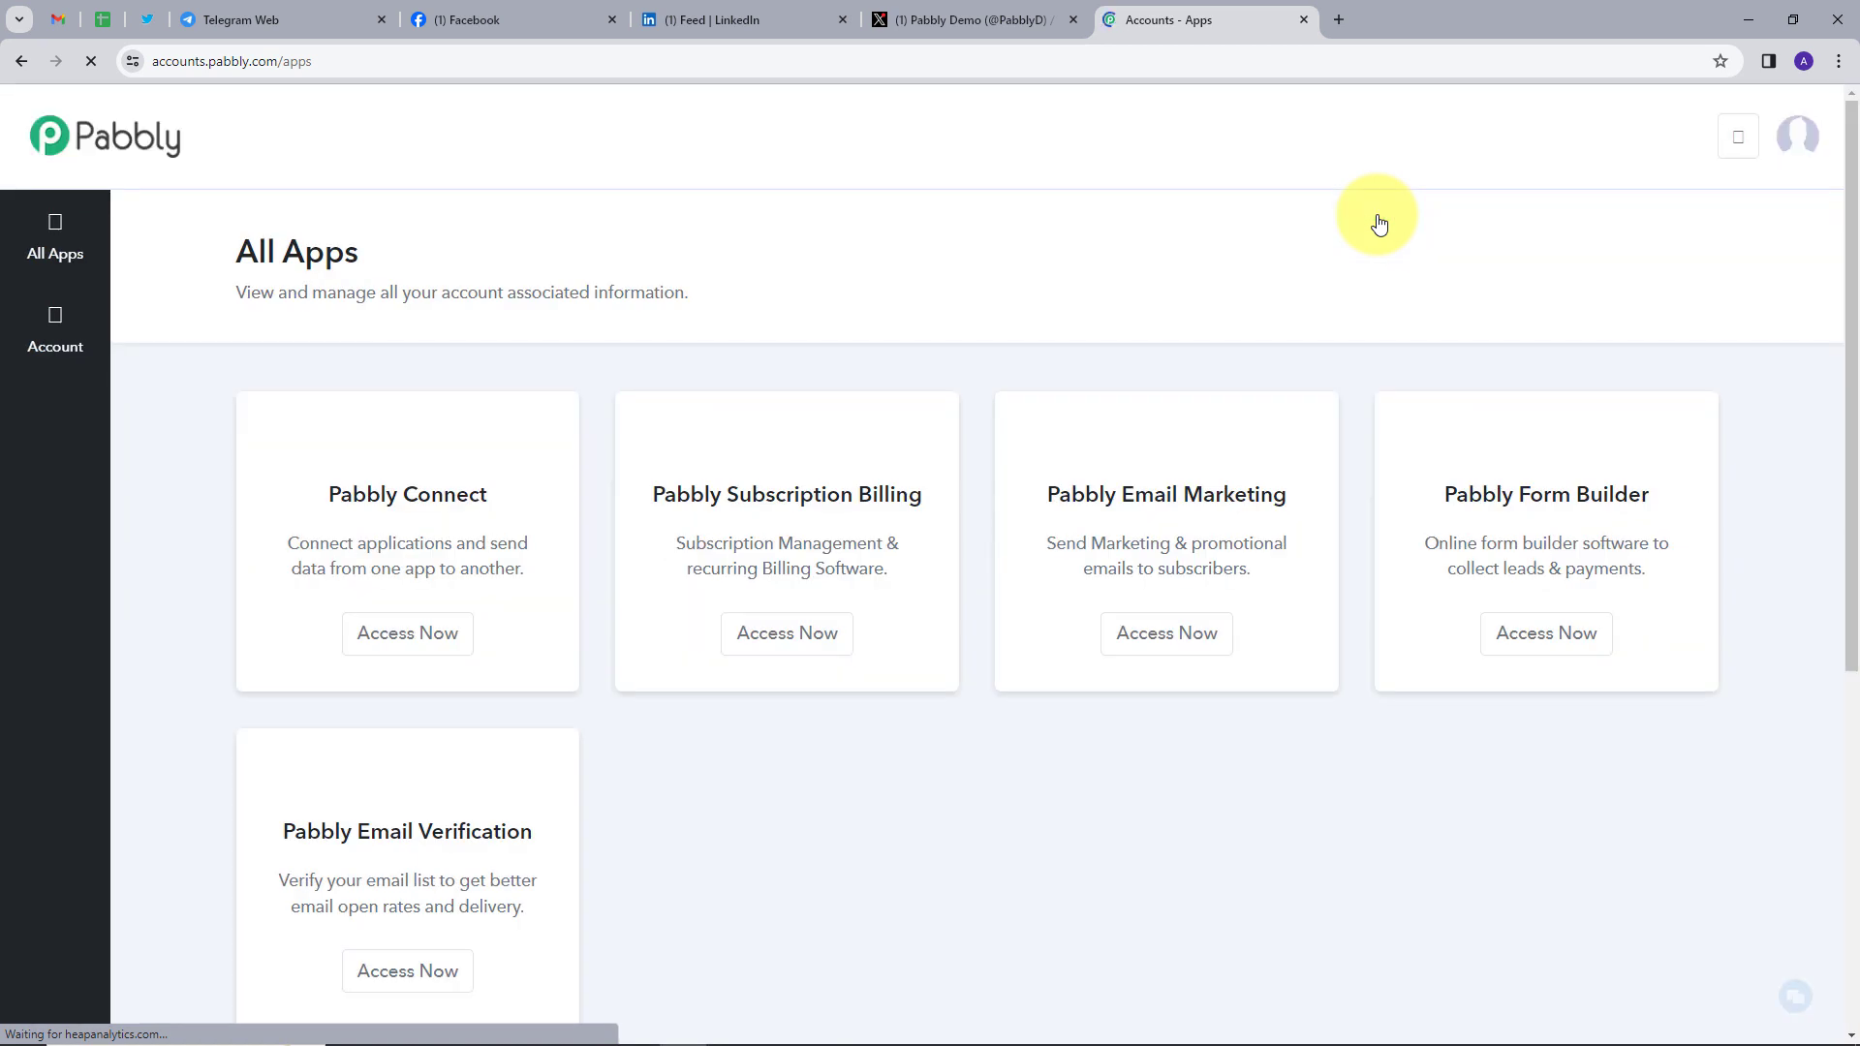
scroll(374, 257, "down", 1)
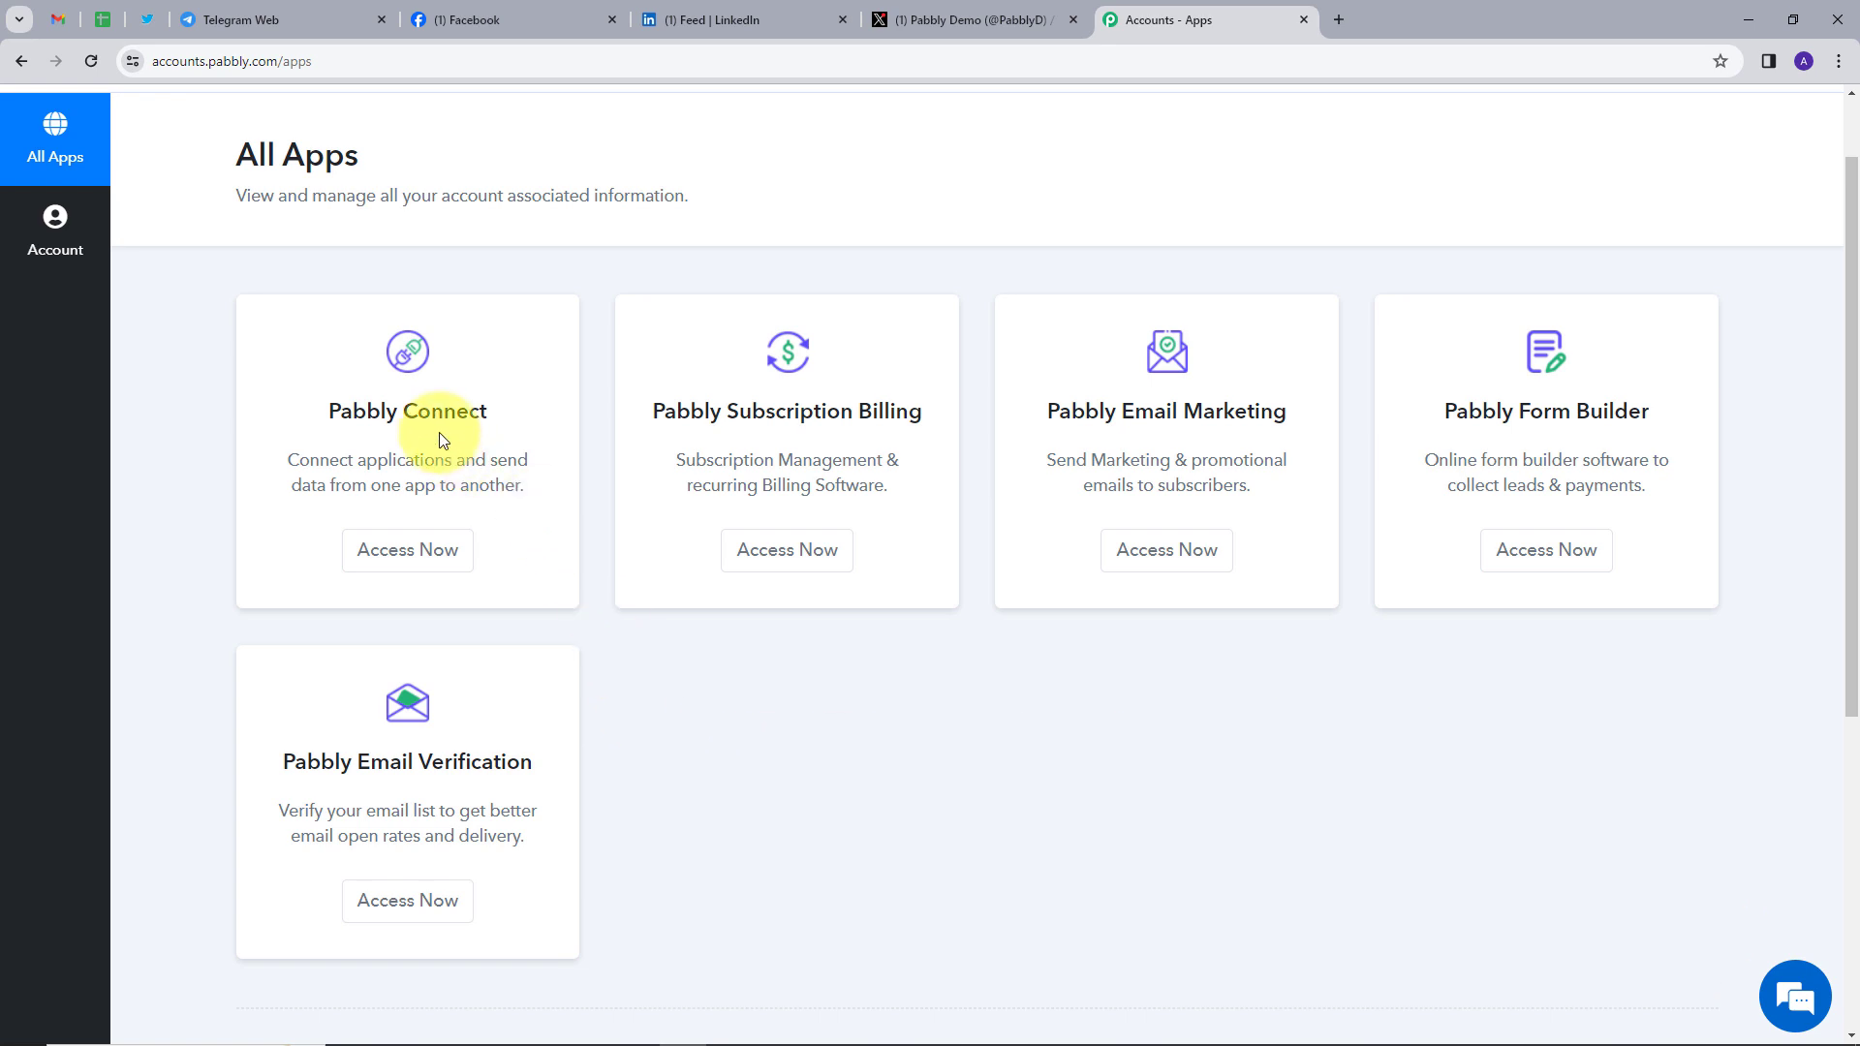
left_click(413, 562)
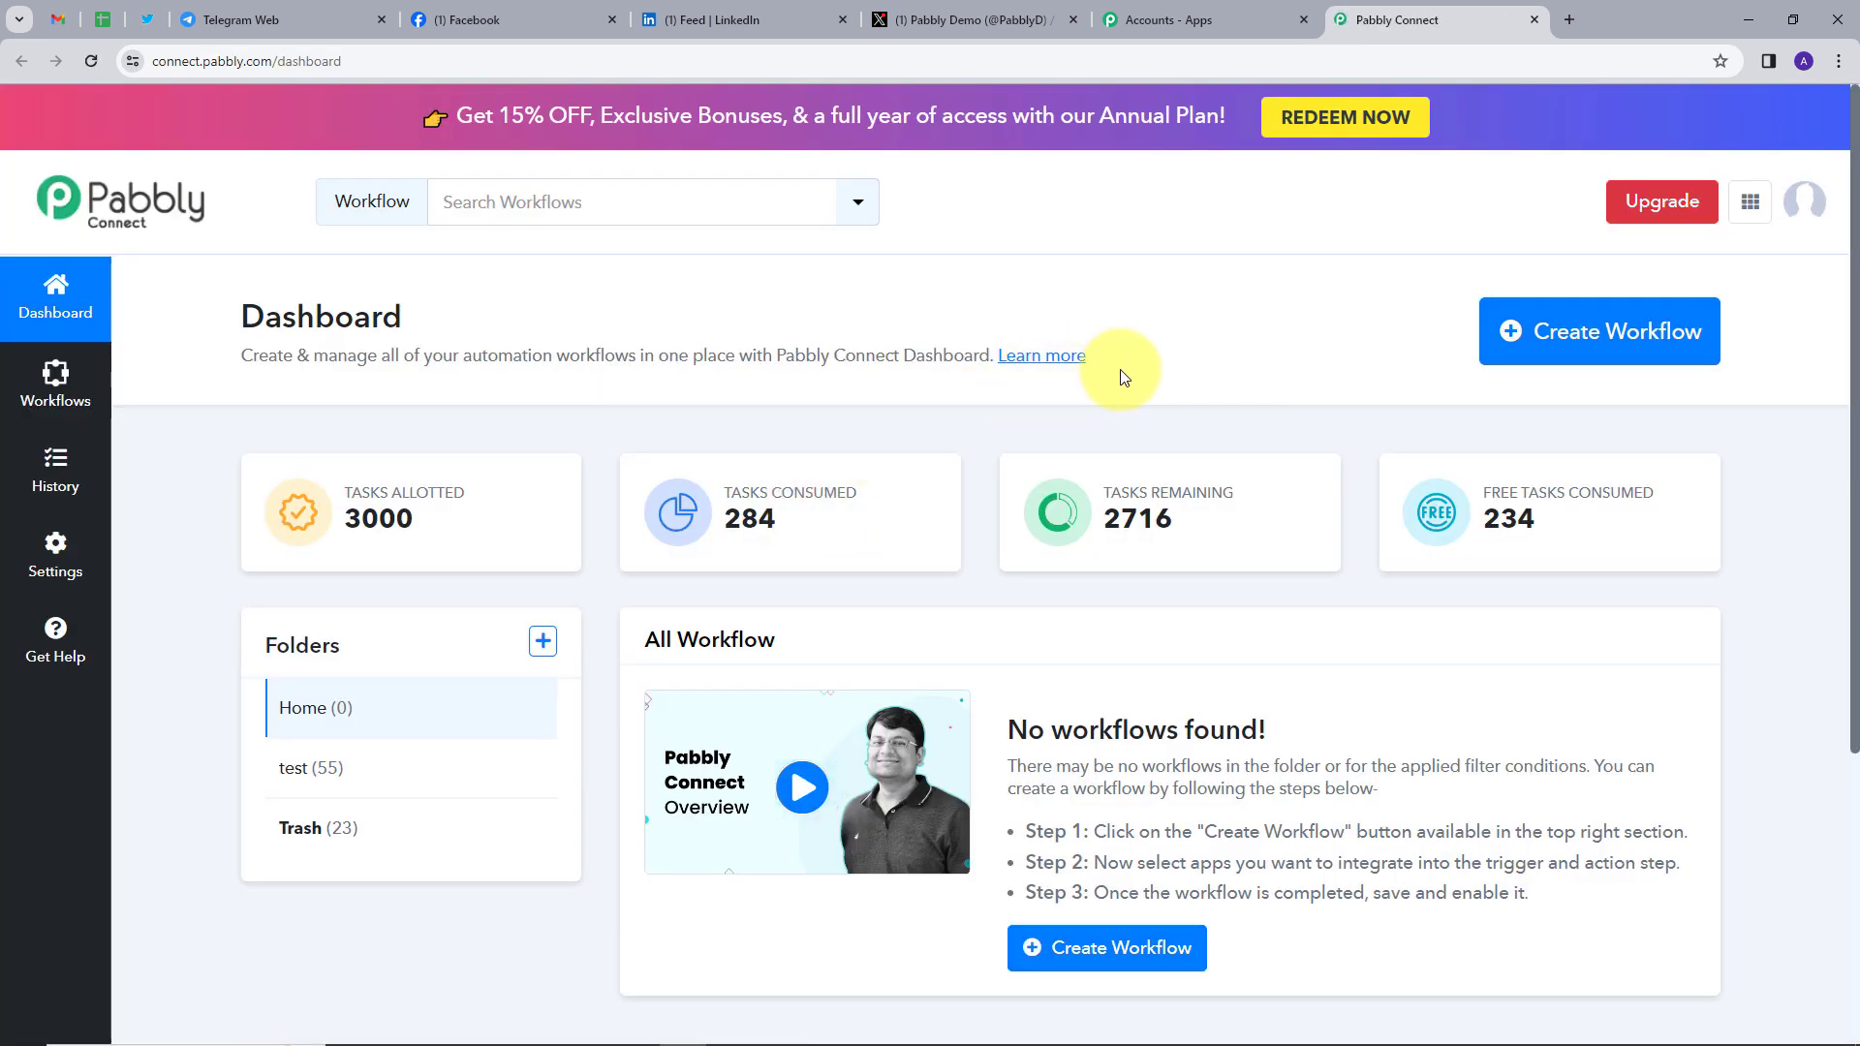
Create a workflow named "Send Affiliate Links from Telegram to various Platforms" in the Home folder
scroll(1123, 378, "down", 2)
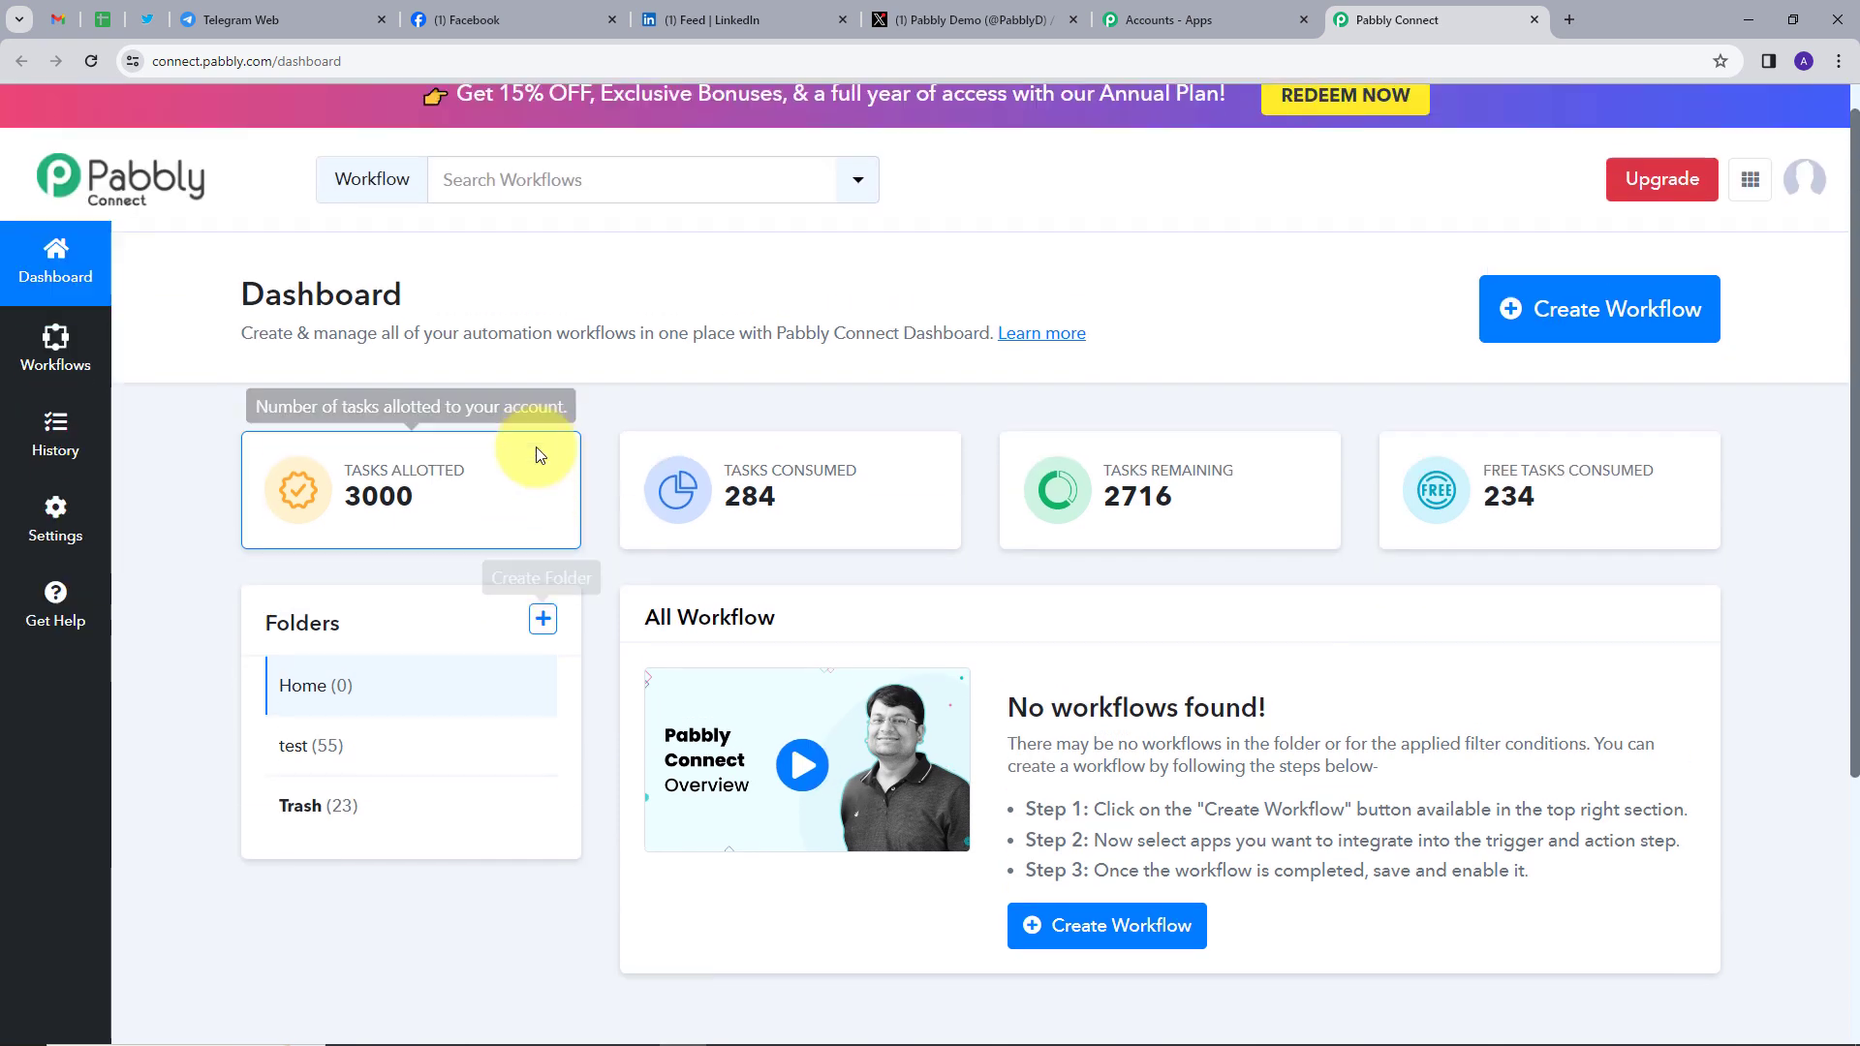
scroll(540, 450, "up", 2)
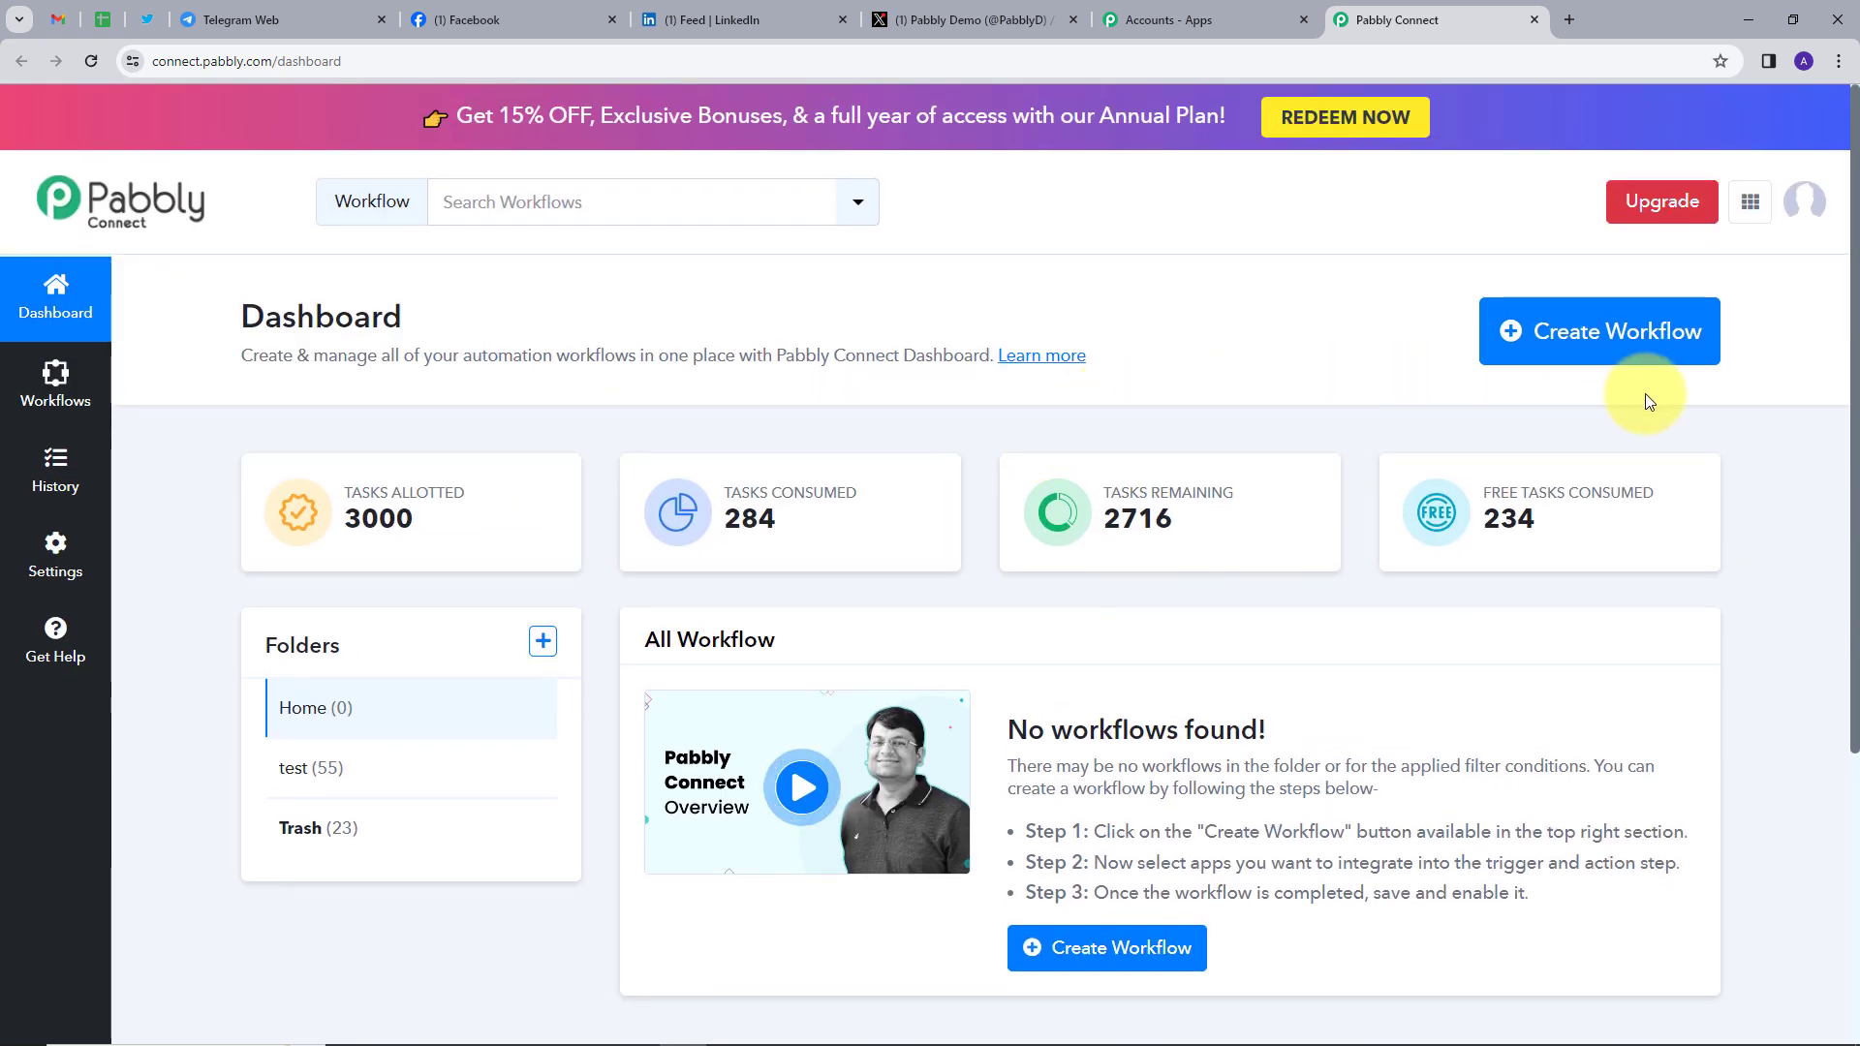
left_click(1592, 344)
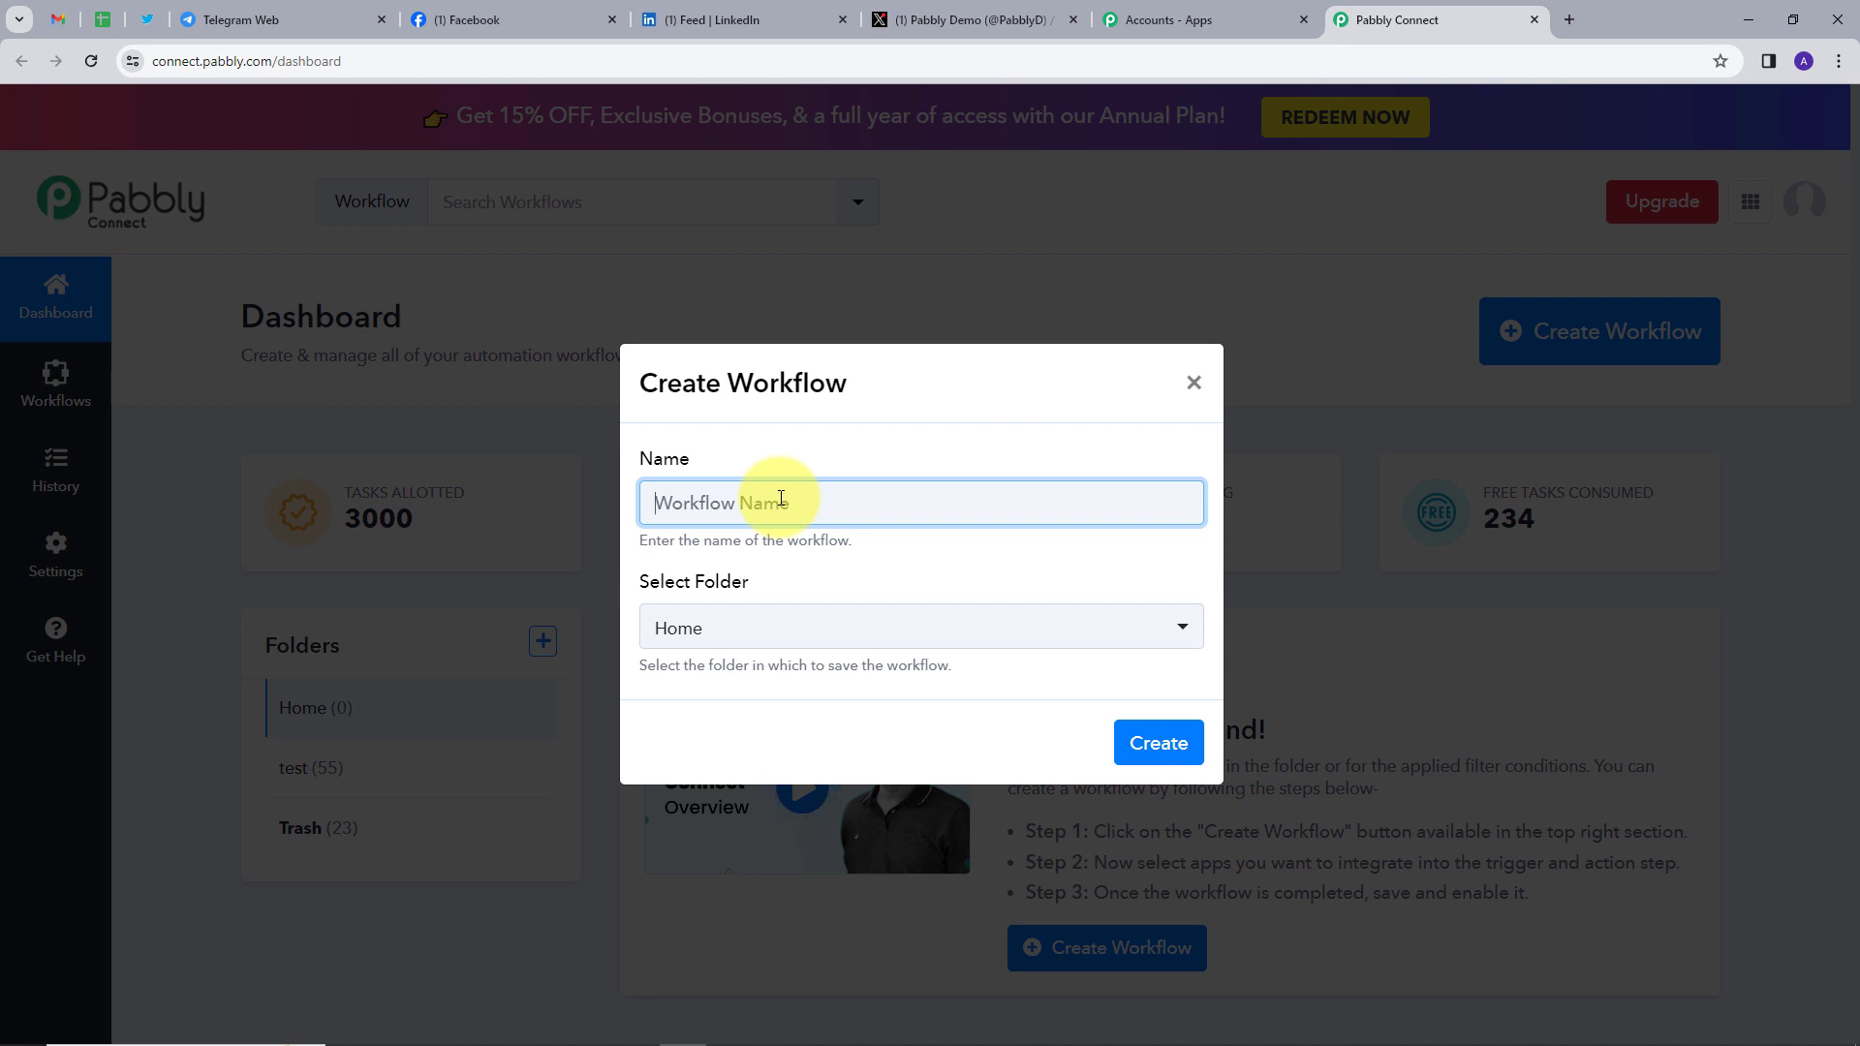
type("Send Affiliate Links from Telegram to various Platforms")
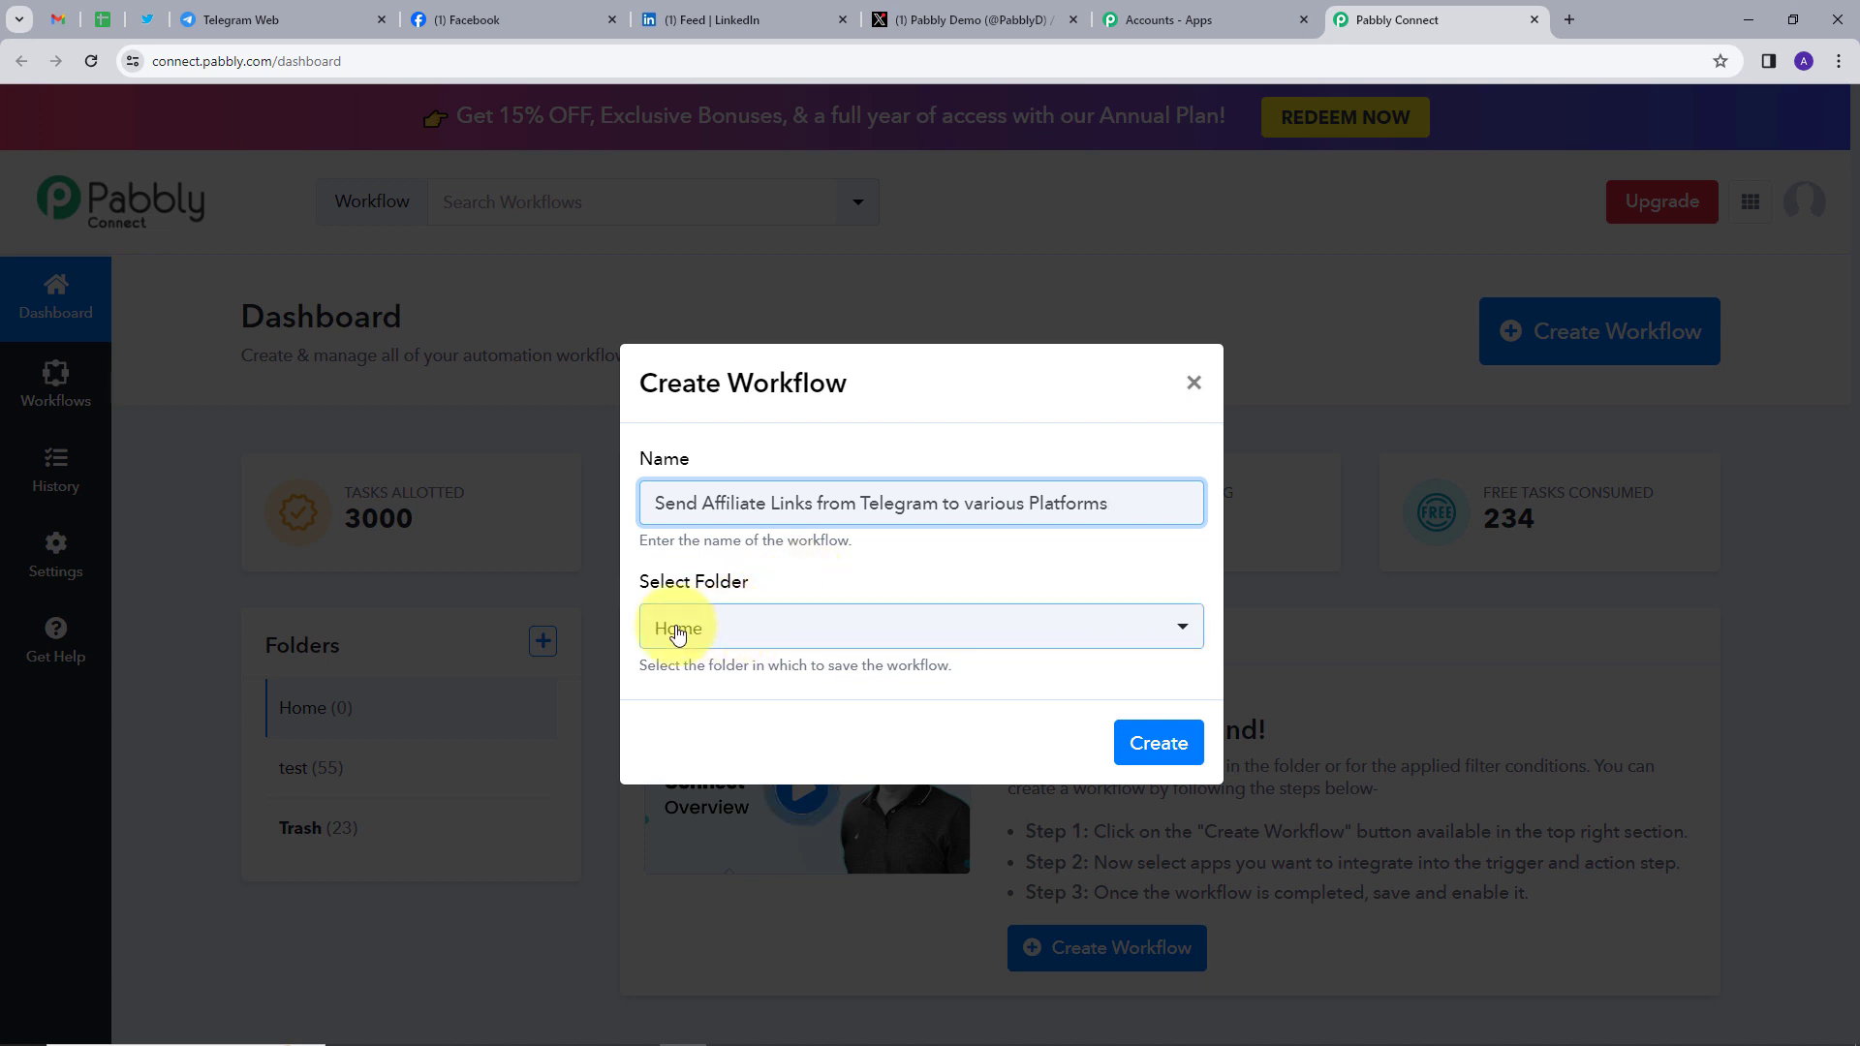
left_click(1159, 743)
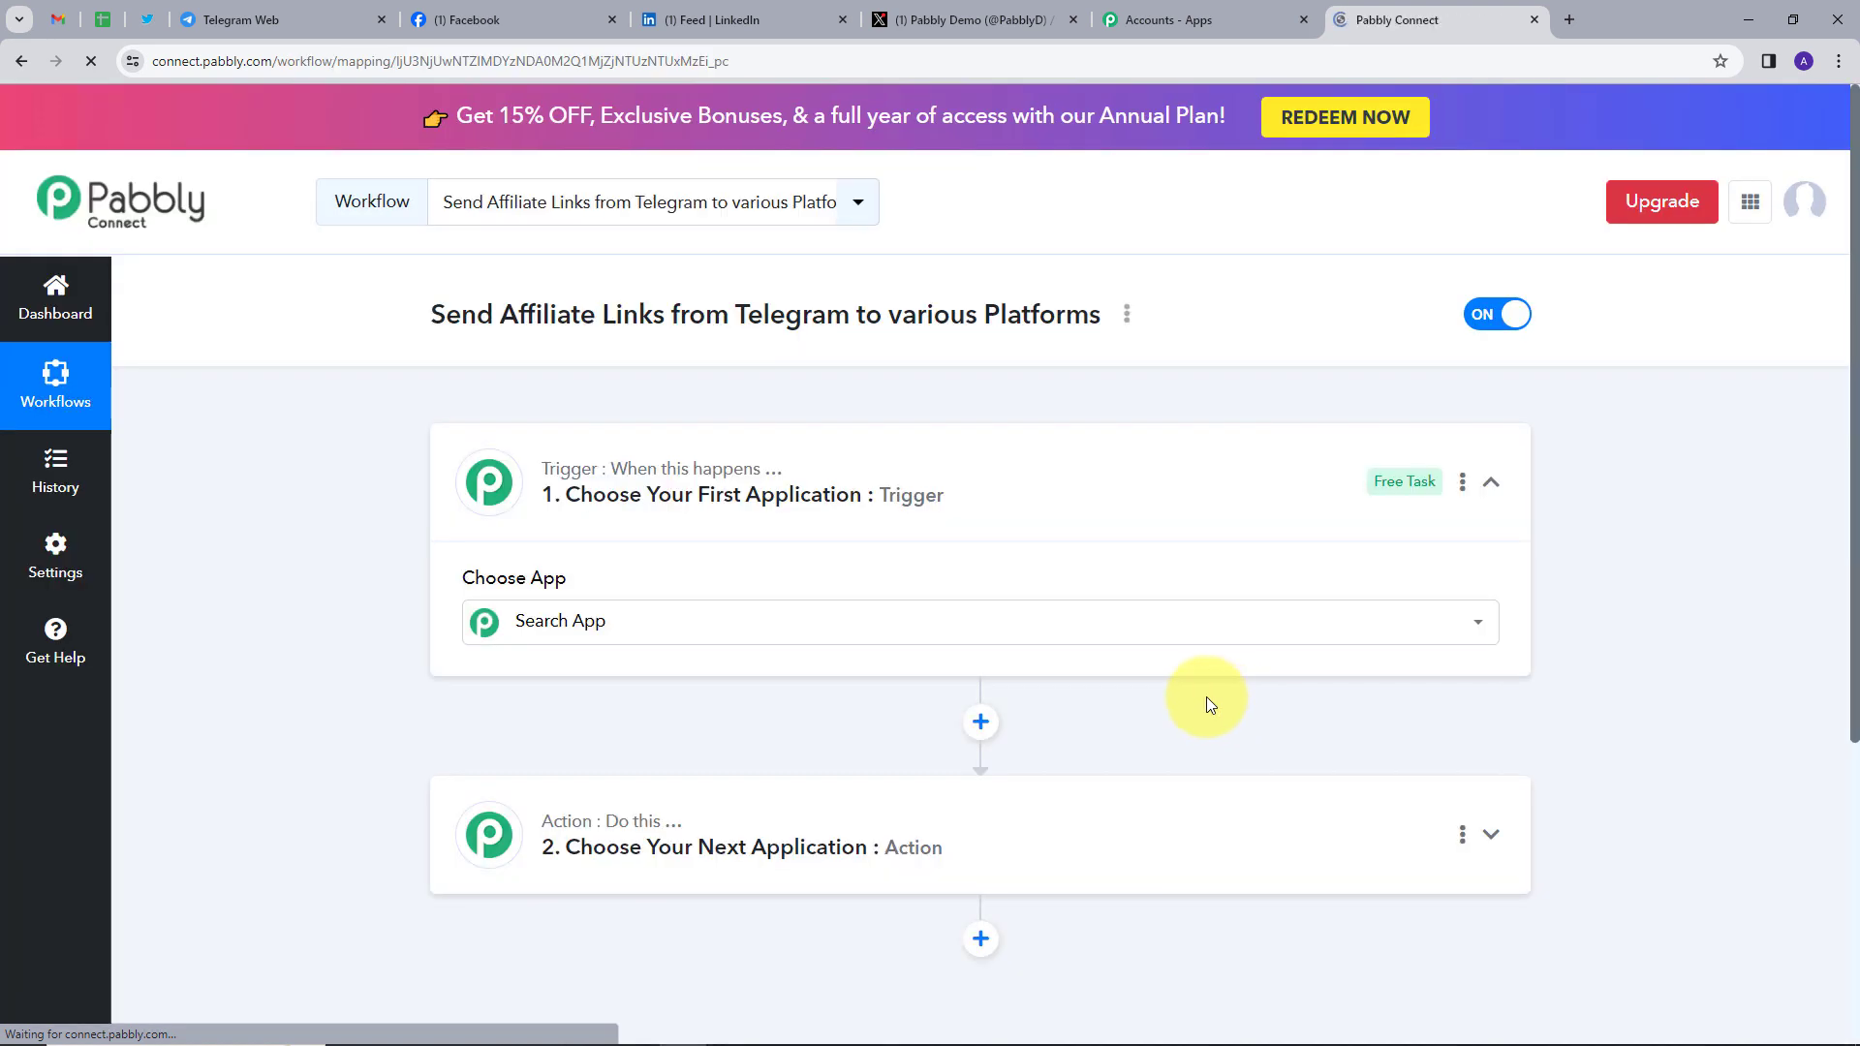
Set the workflow's trigger app to Telegram Bot with the trigger event Set Webhook / Watch Updates
left_click(972, 630)
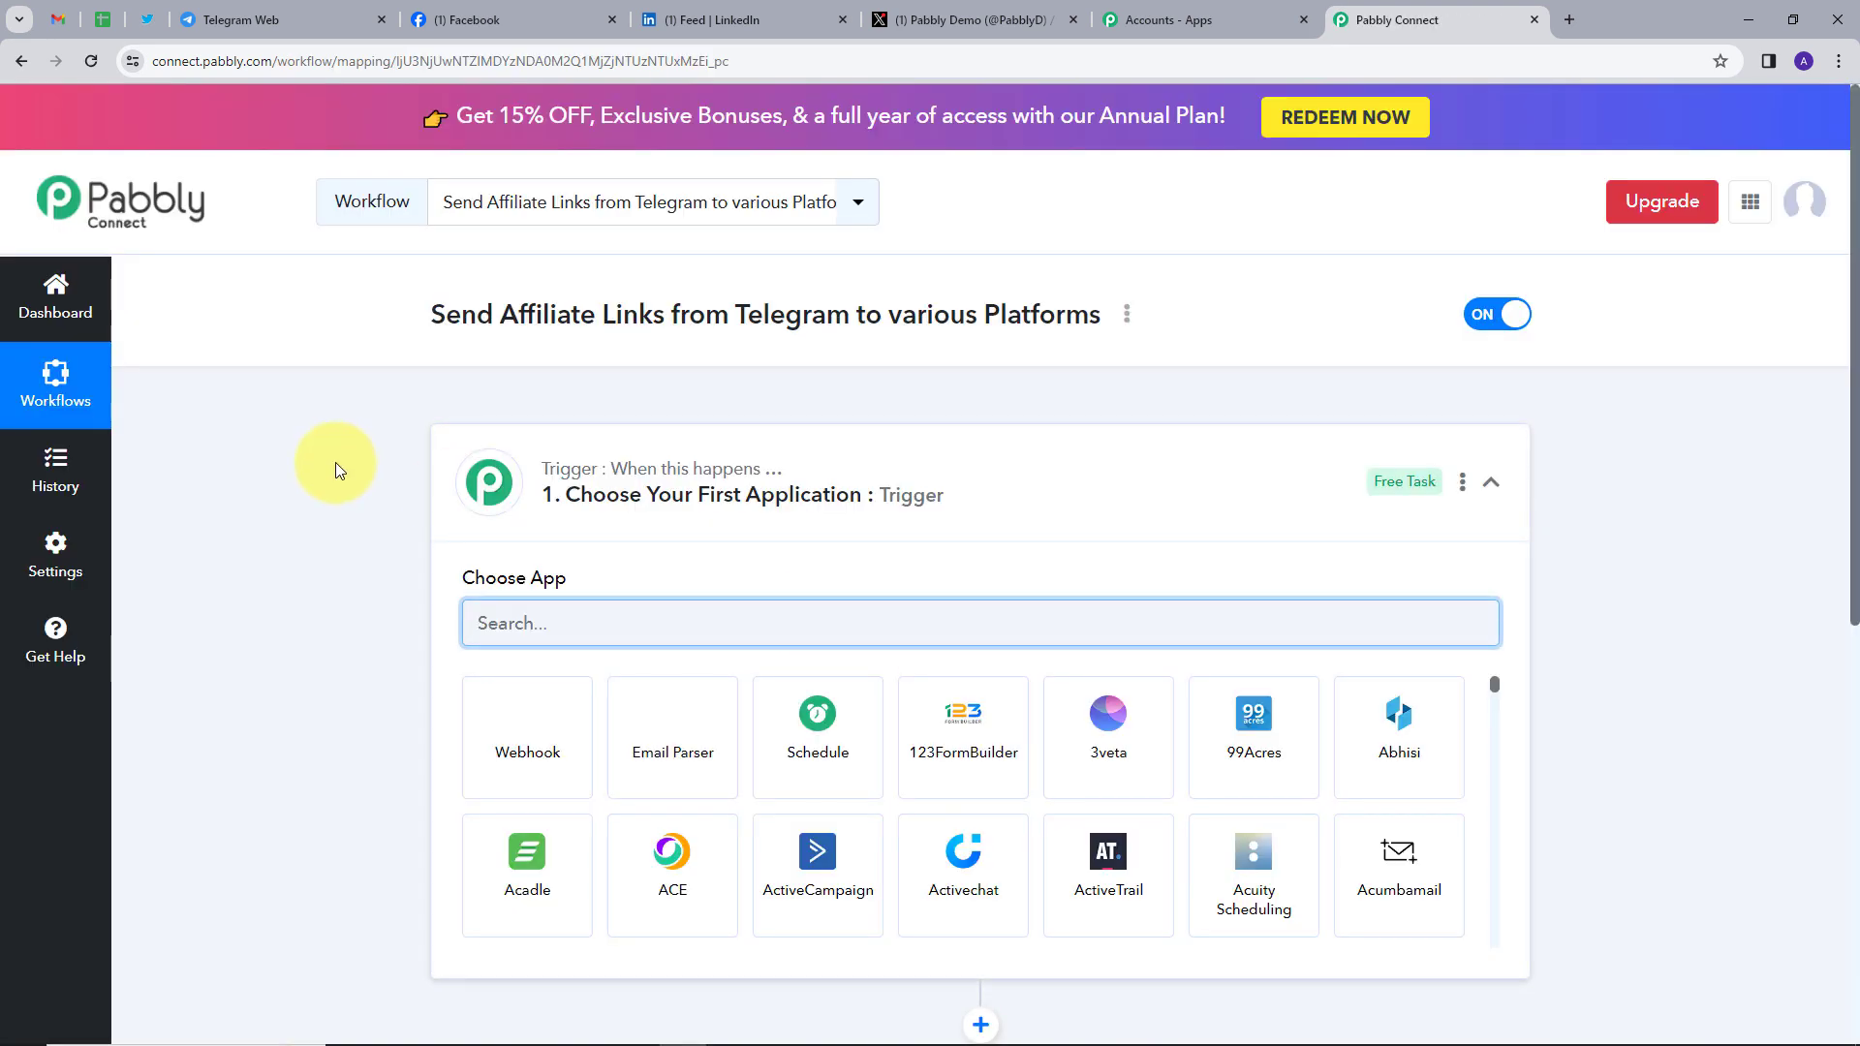
scroll(336, 442, "down", 2)
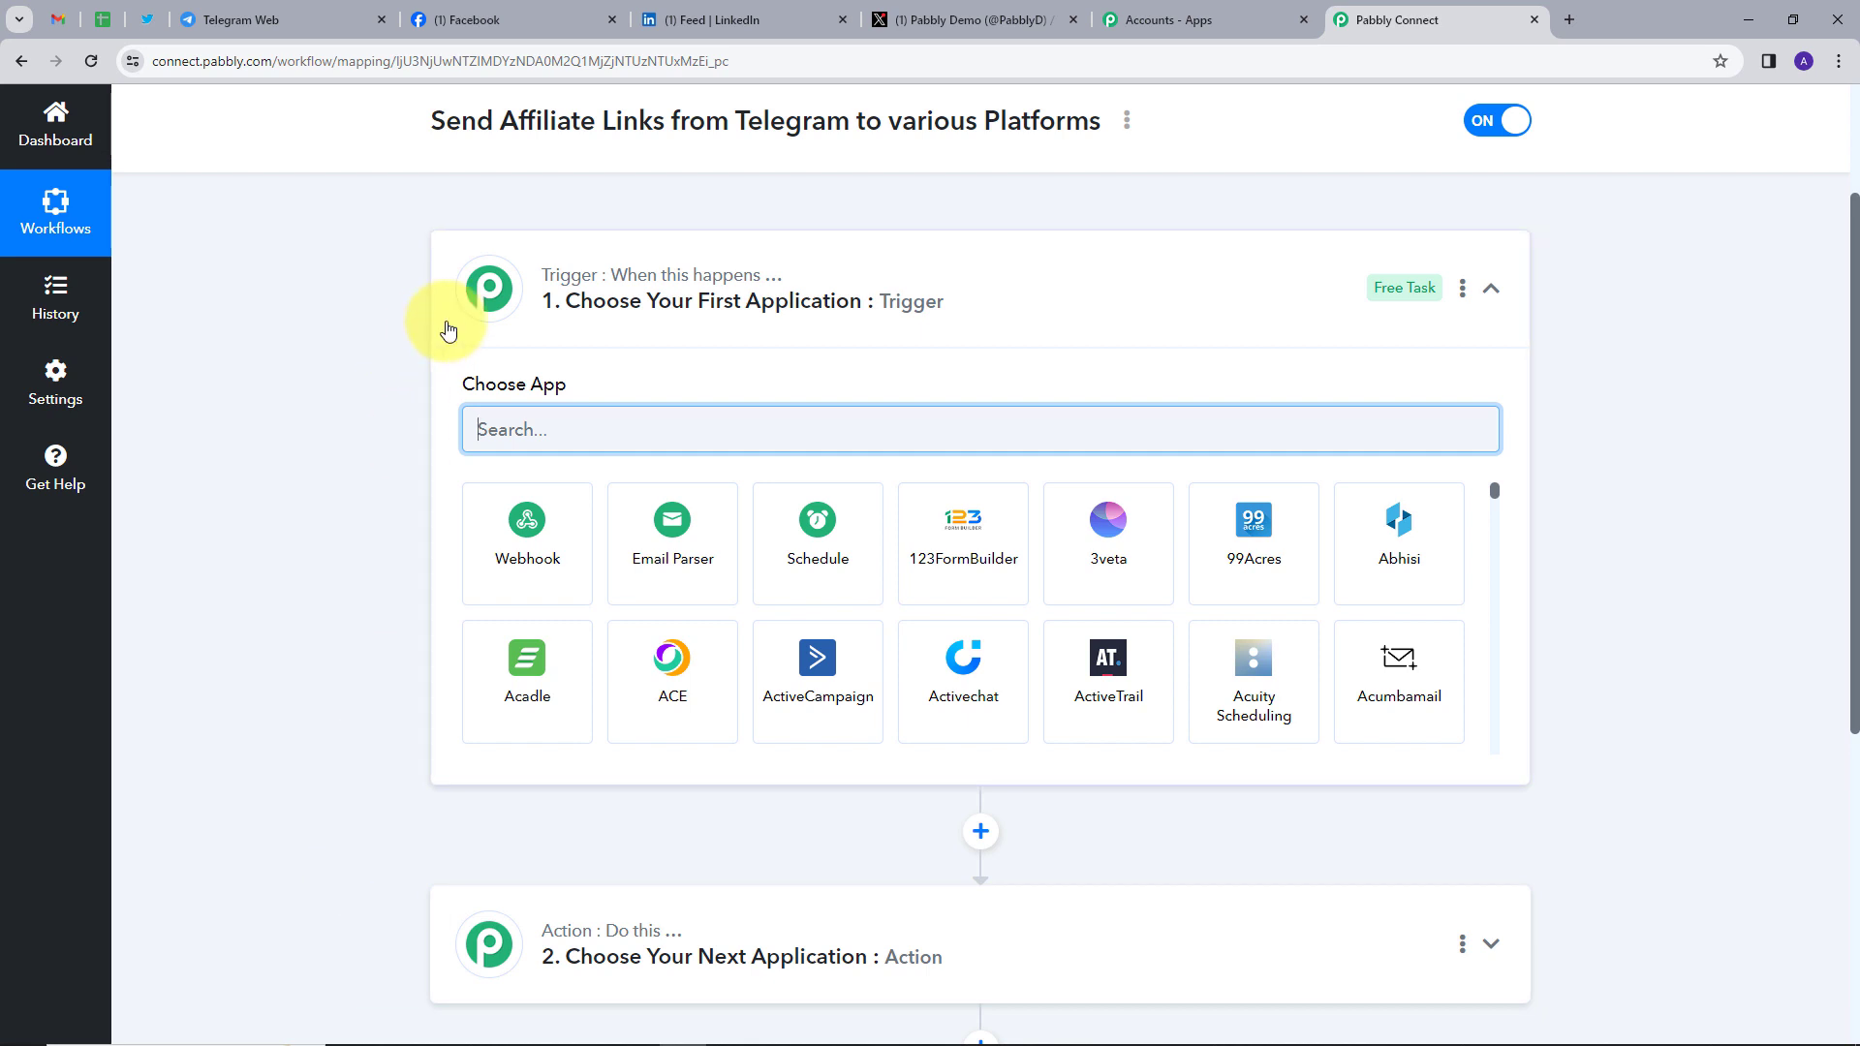
mouse_move(586, 281)
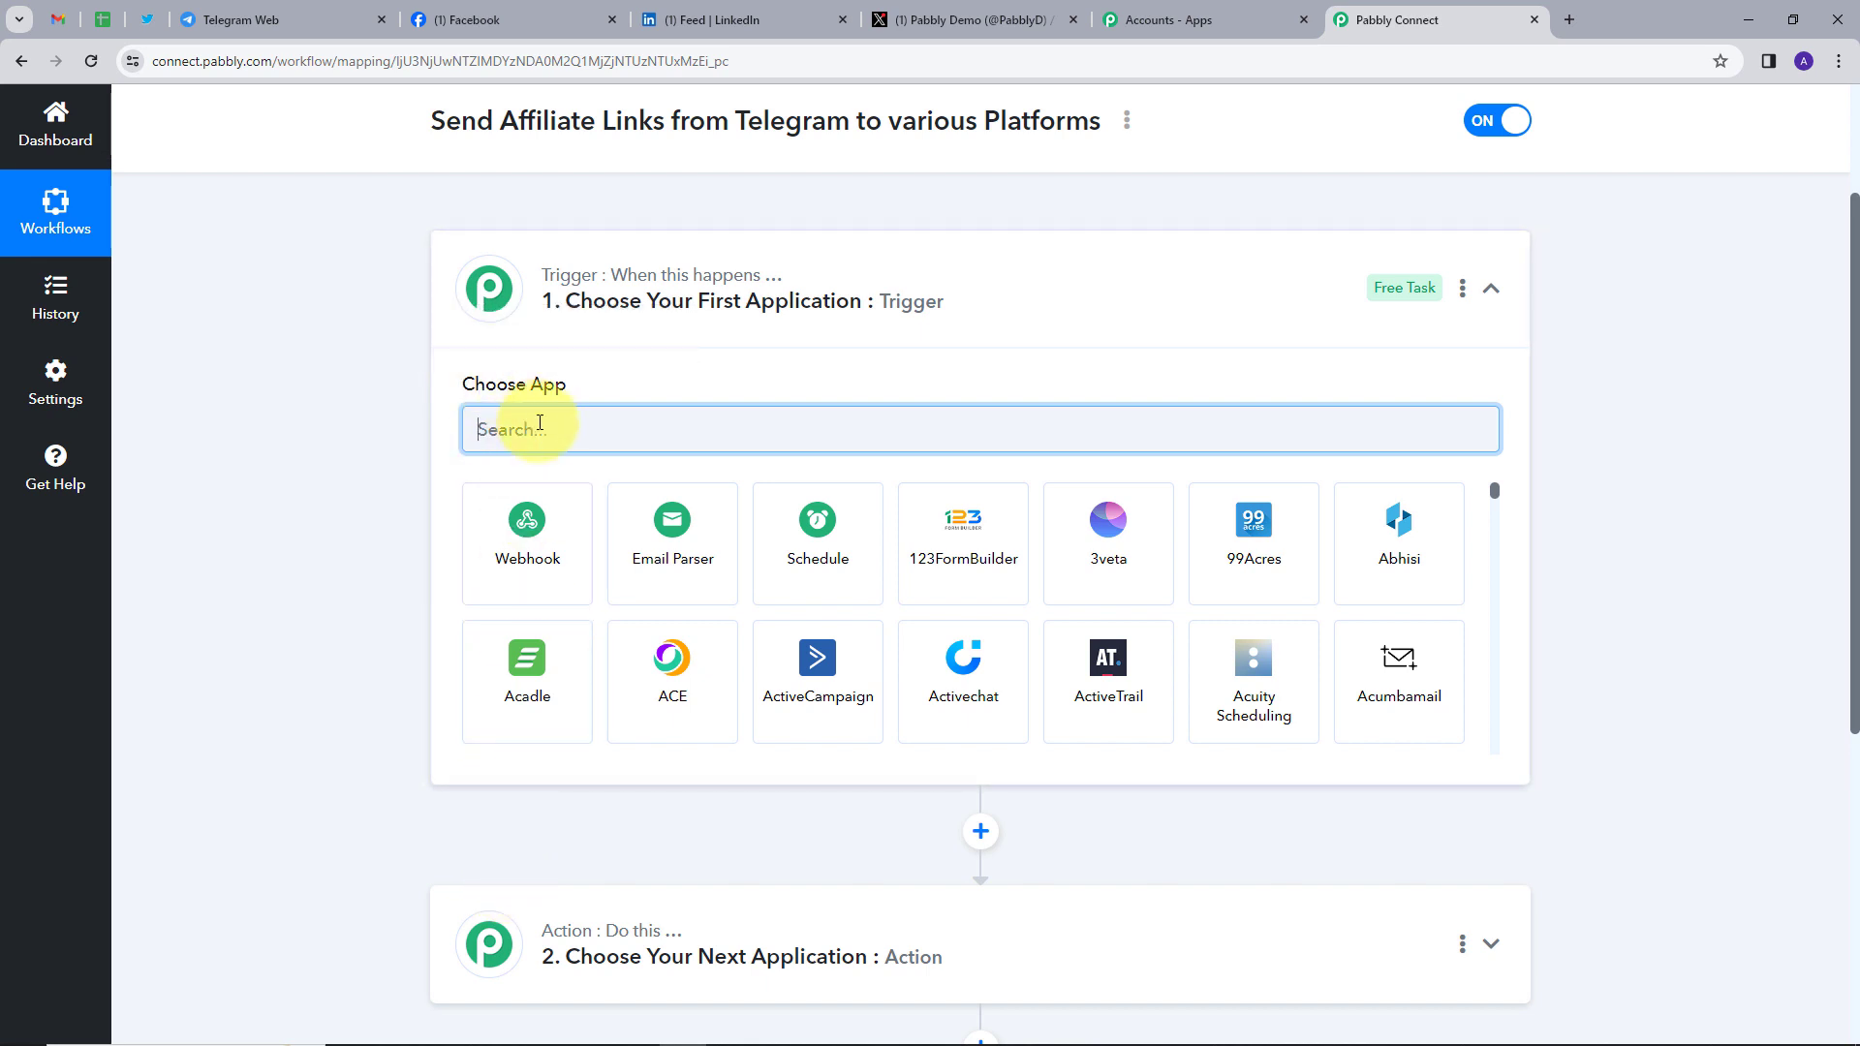
type("ele")
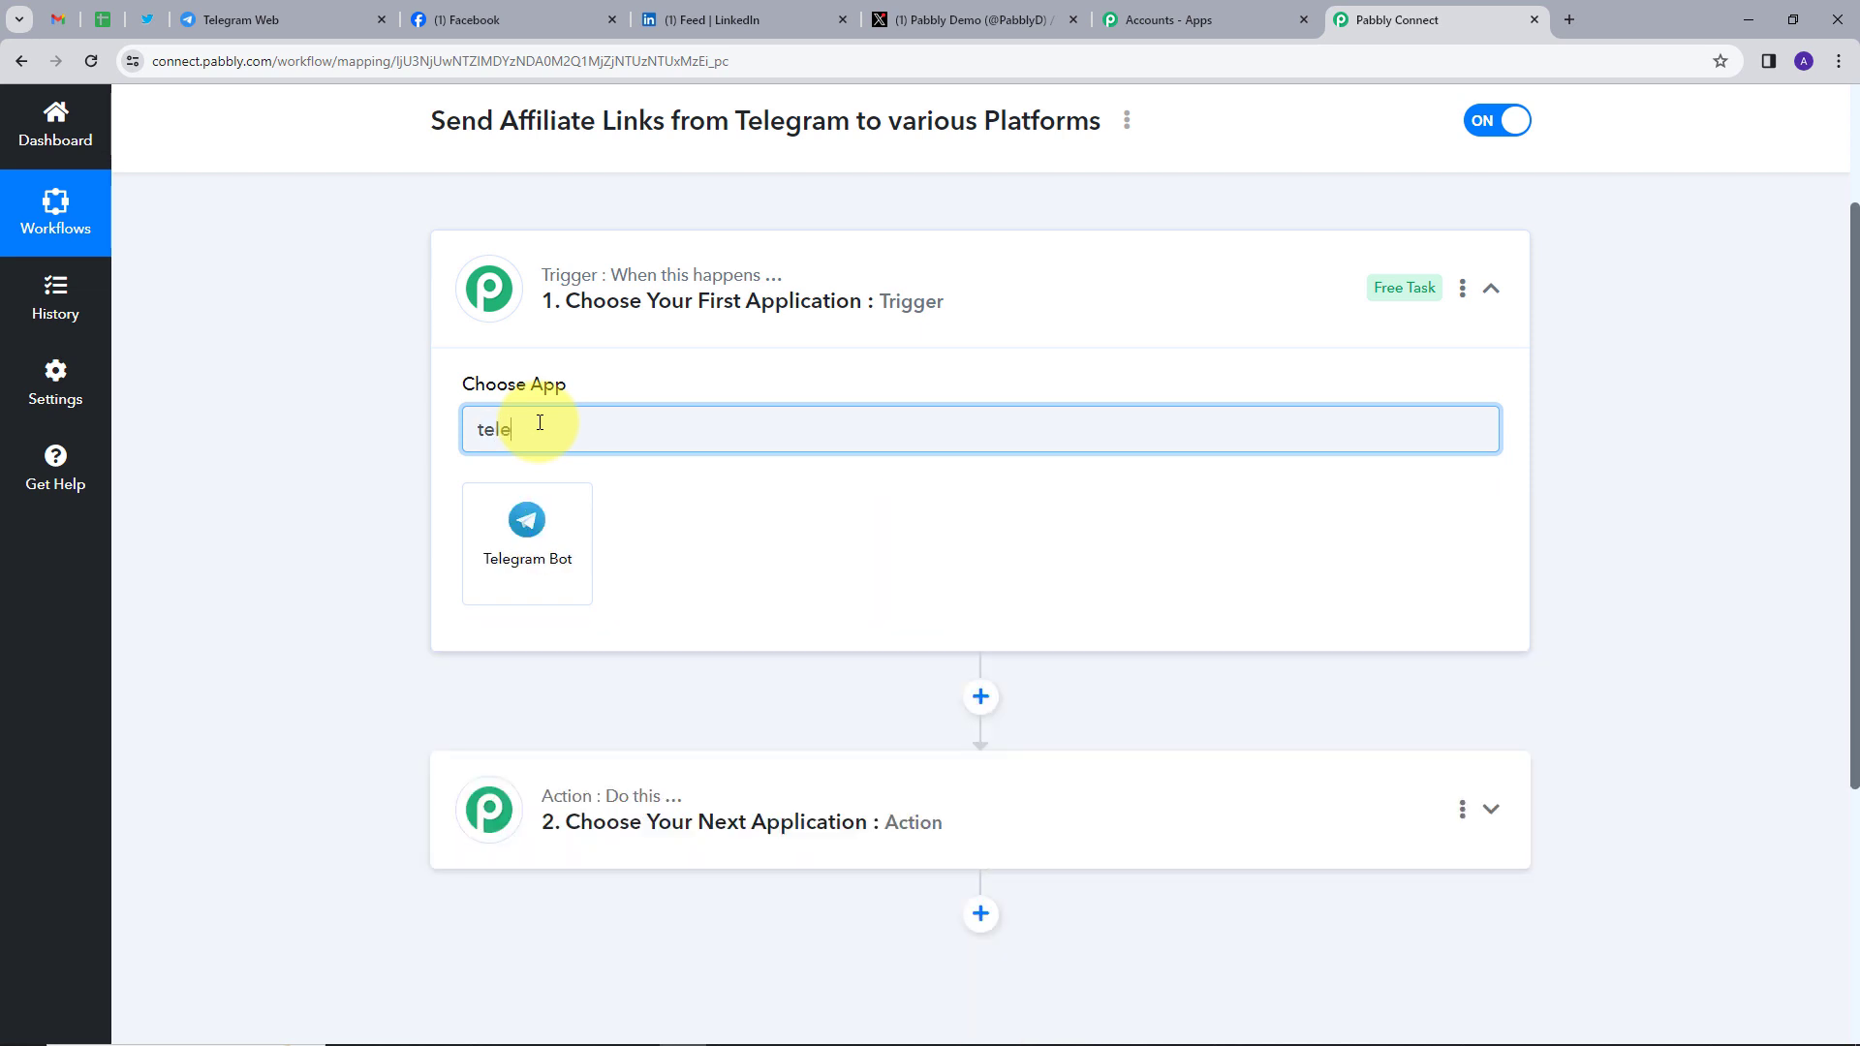
left_click(529, 550)
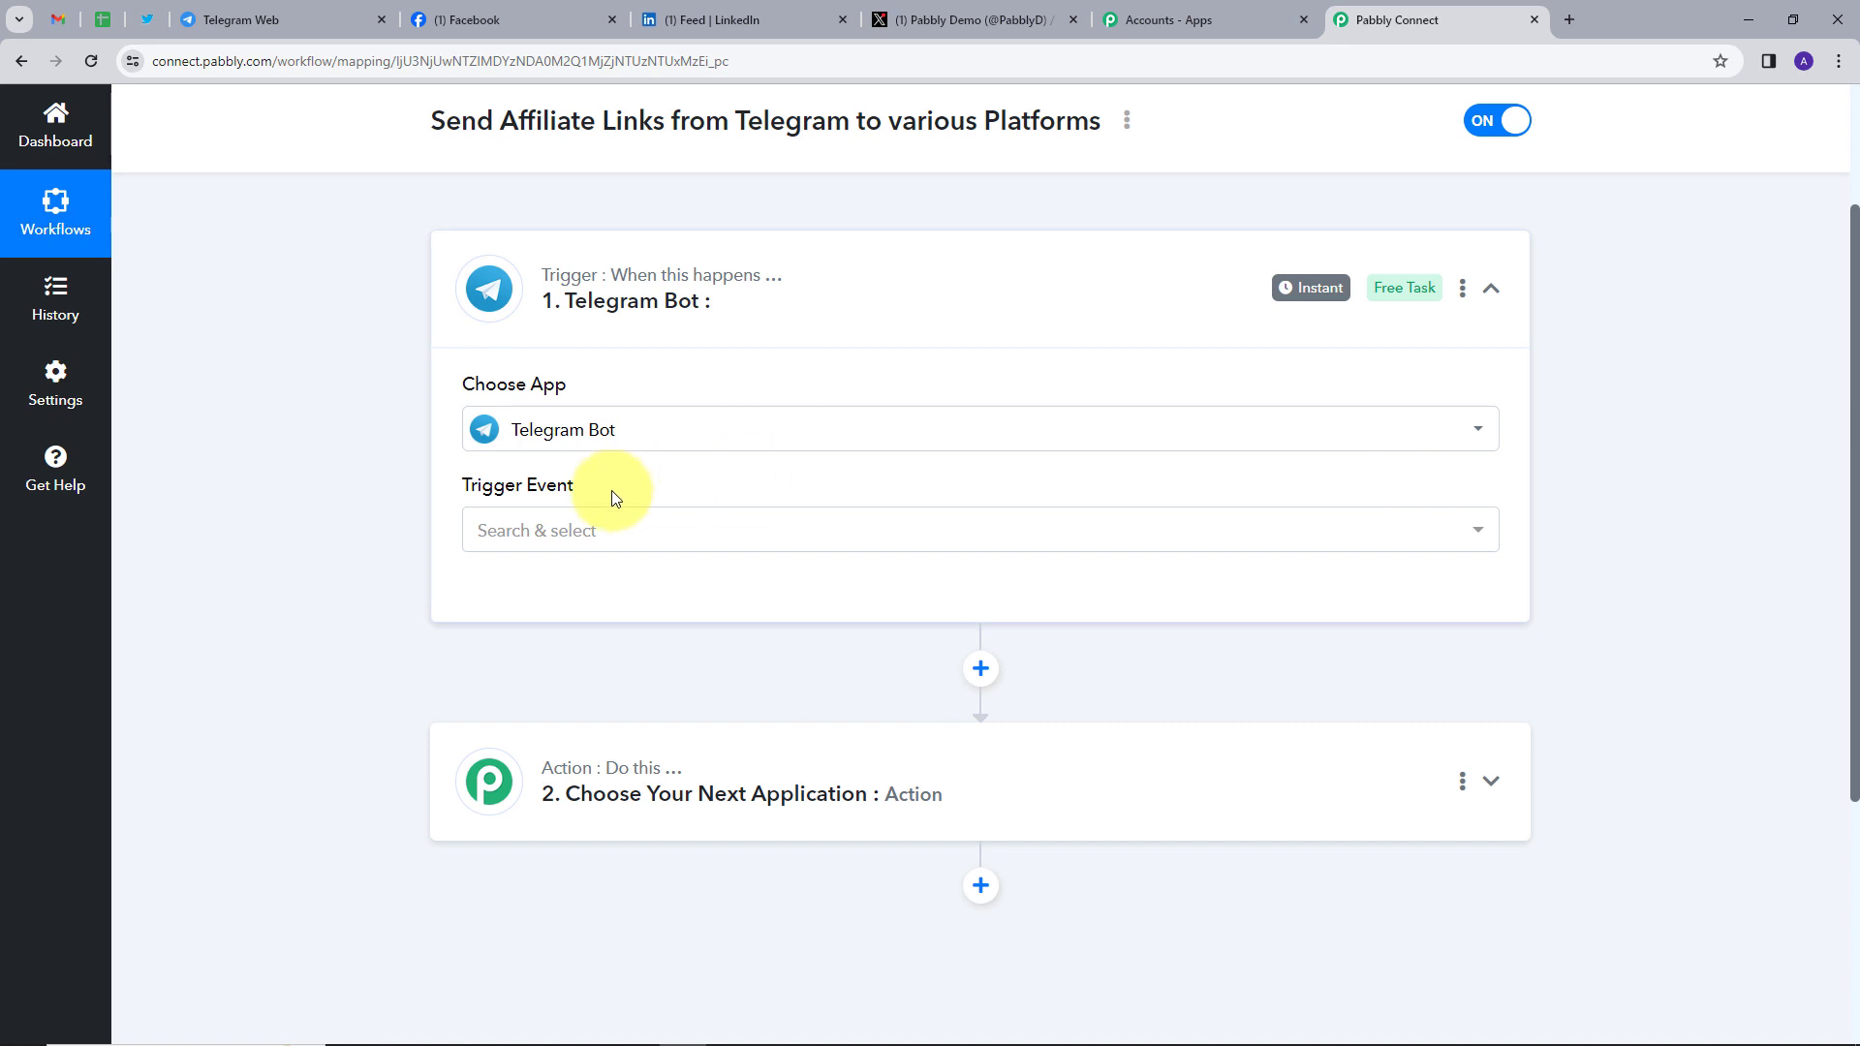
left_click(858, 530)
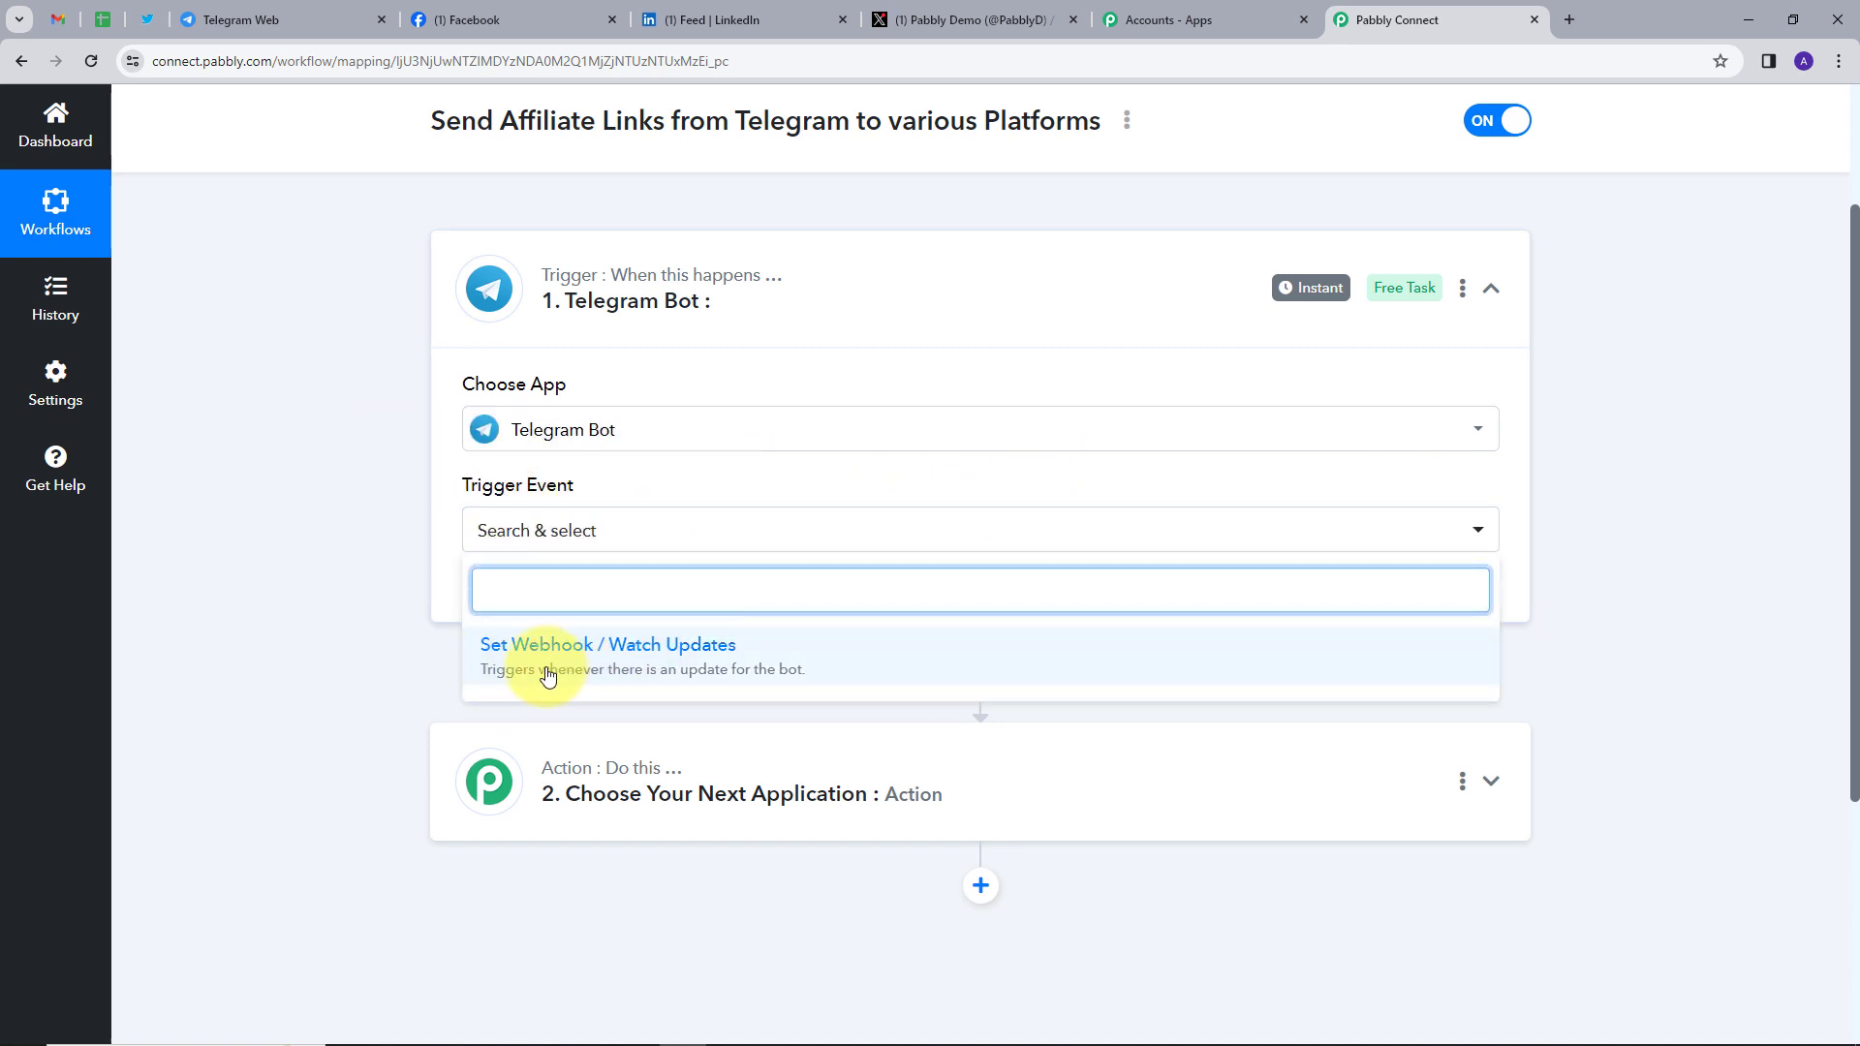
left_click(644, 657)
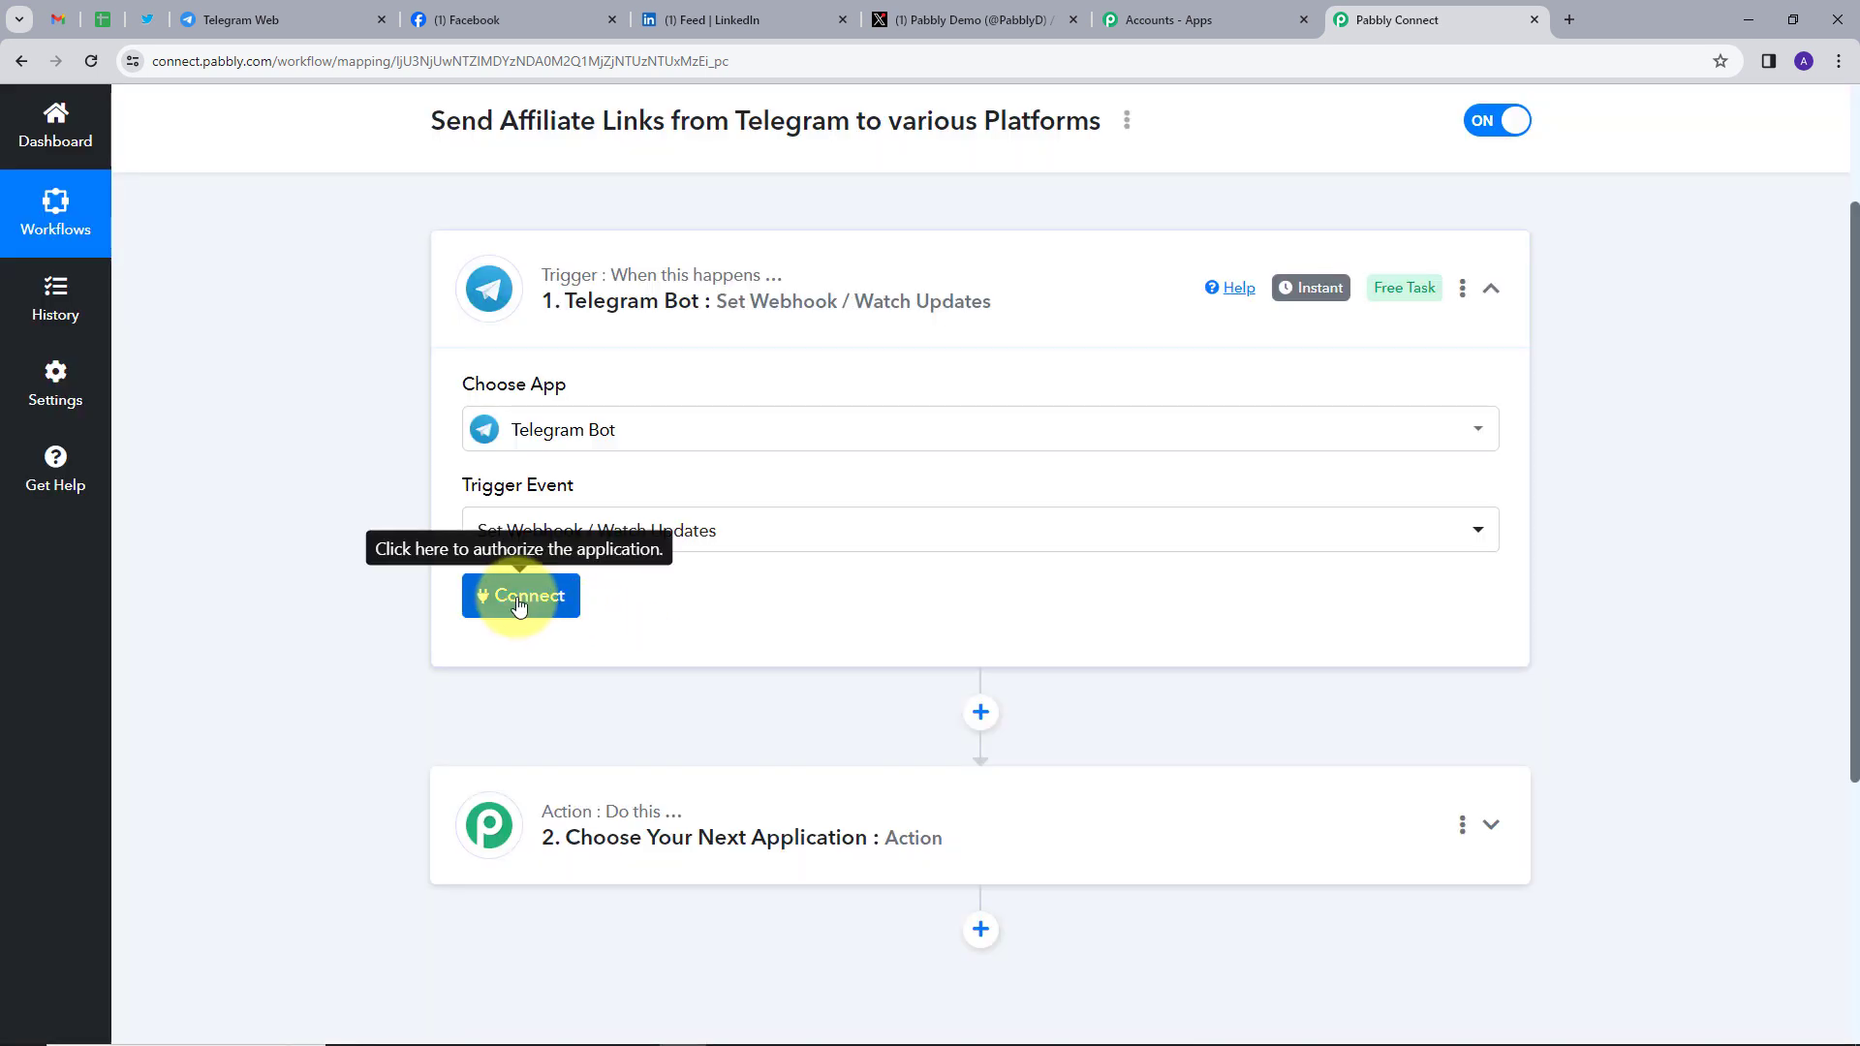
Start adding a new Telegram Bot connection for the trigger and read the instructions for obtaining the token
left_click(518, 606)
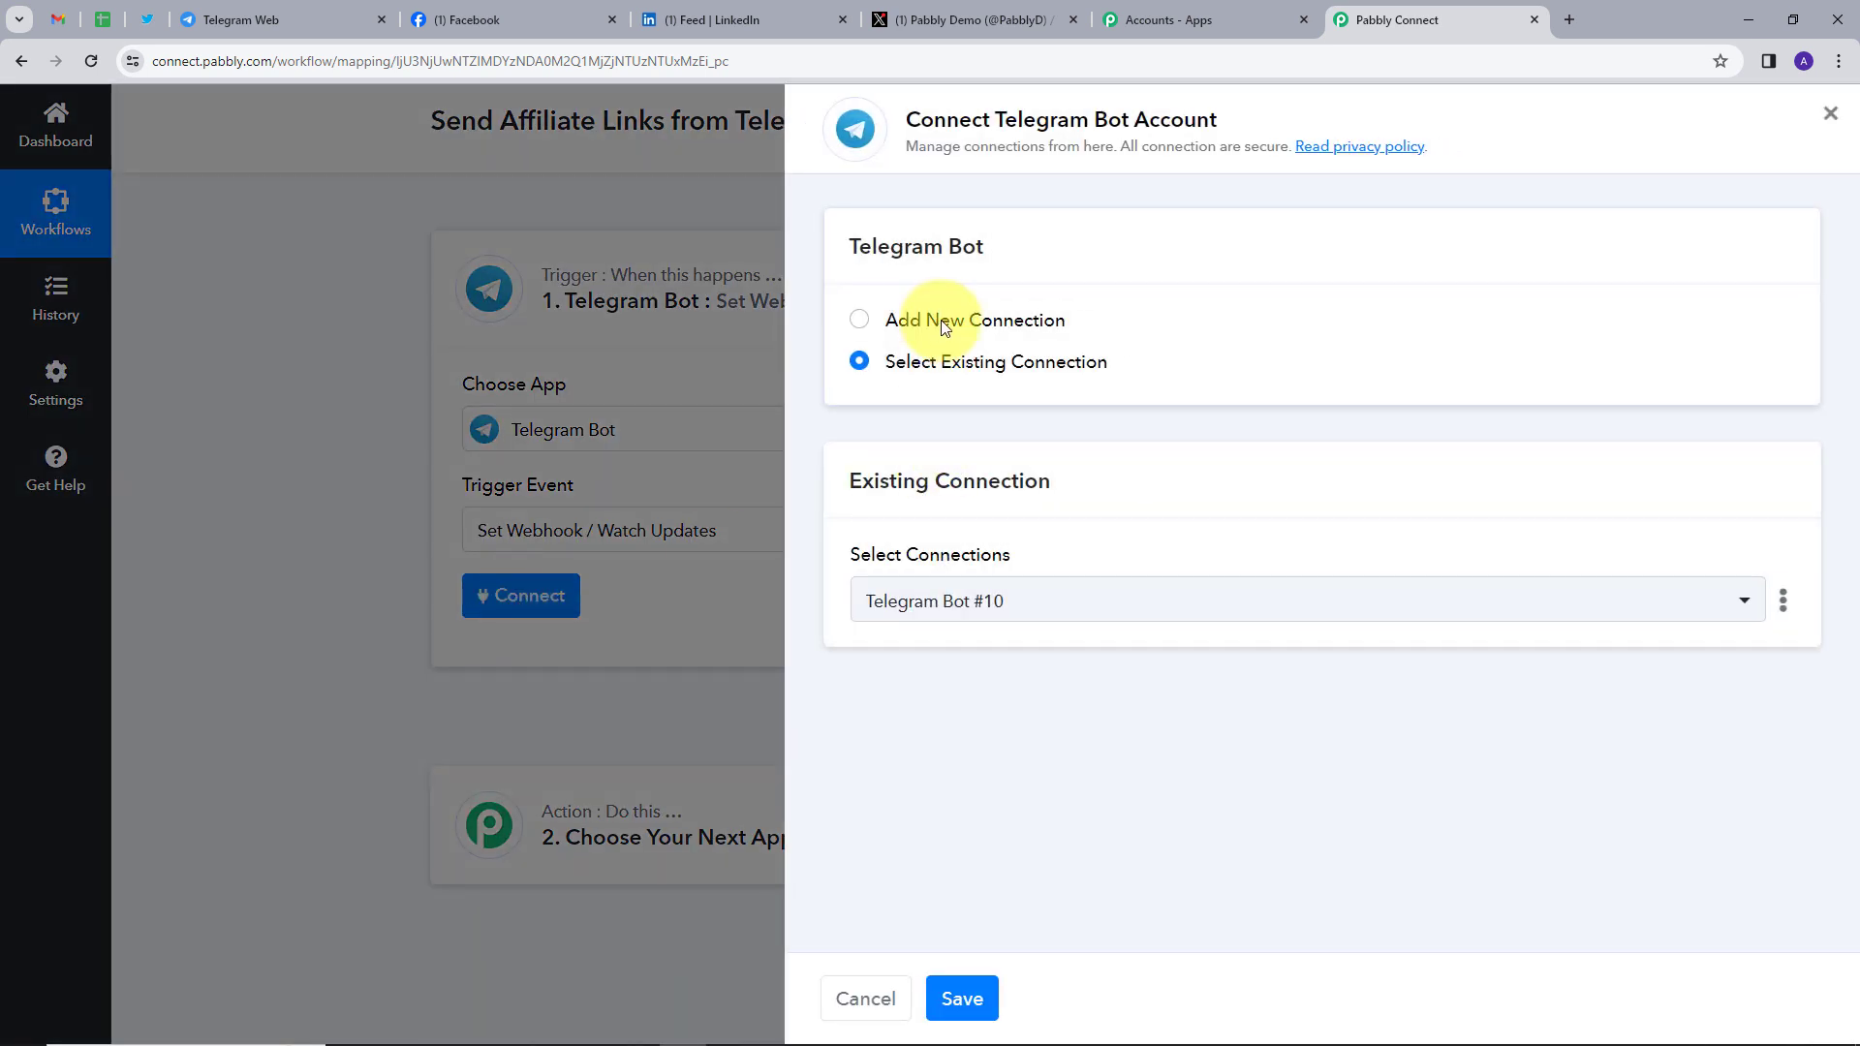
left_click(945, 327)
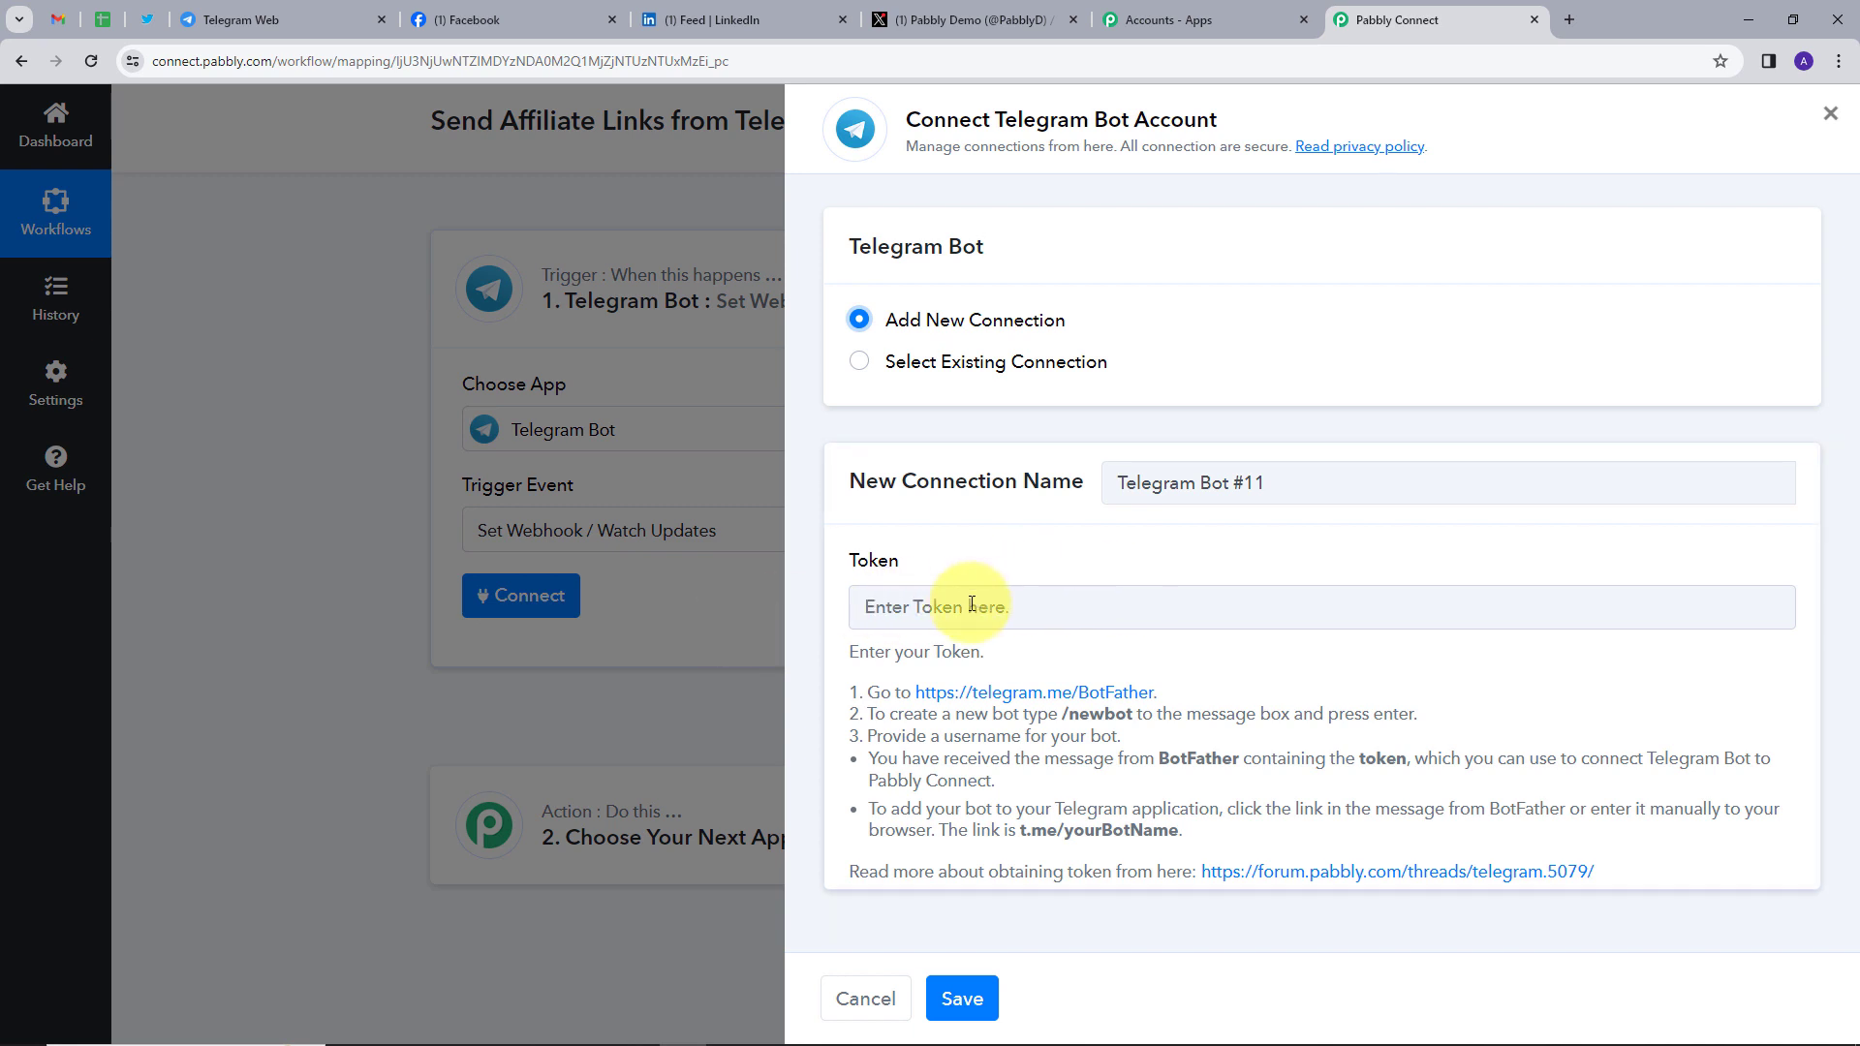
left_click_drag(847, 689, 1412, 870)
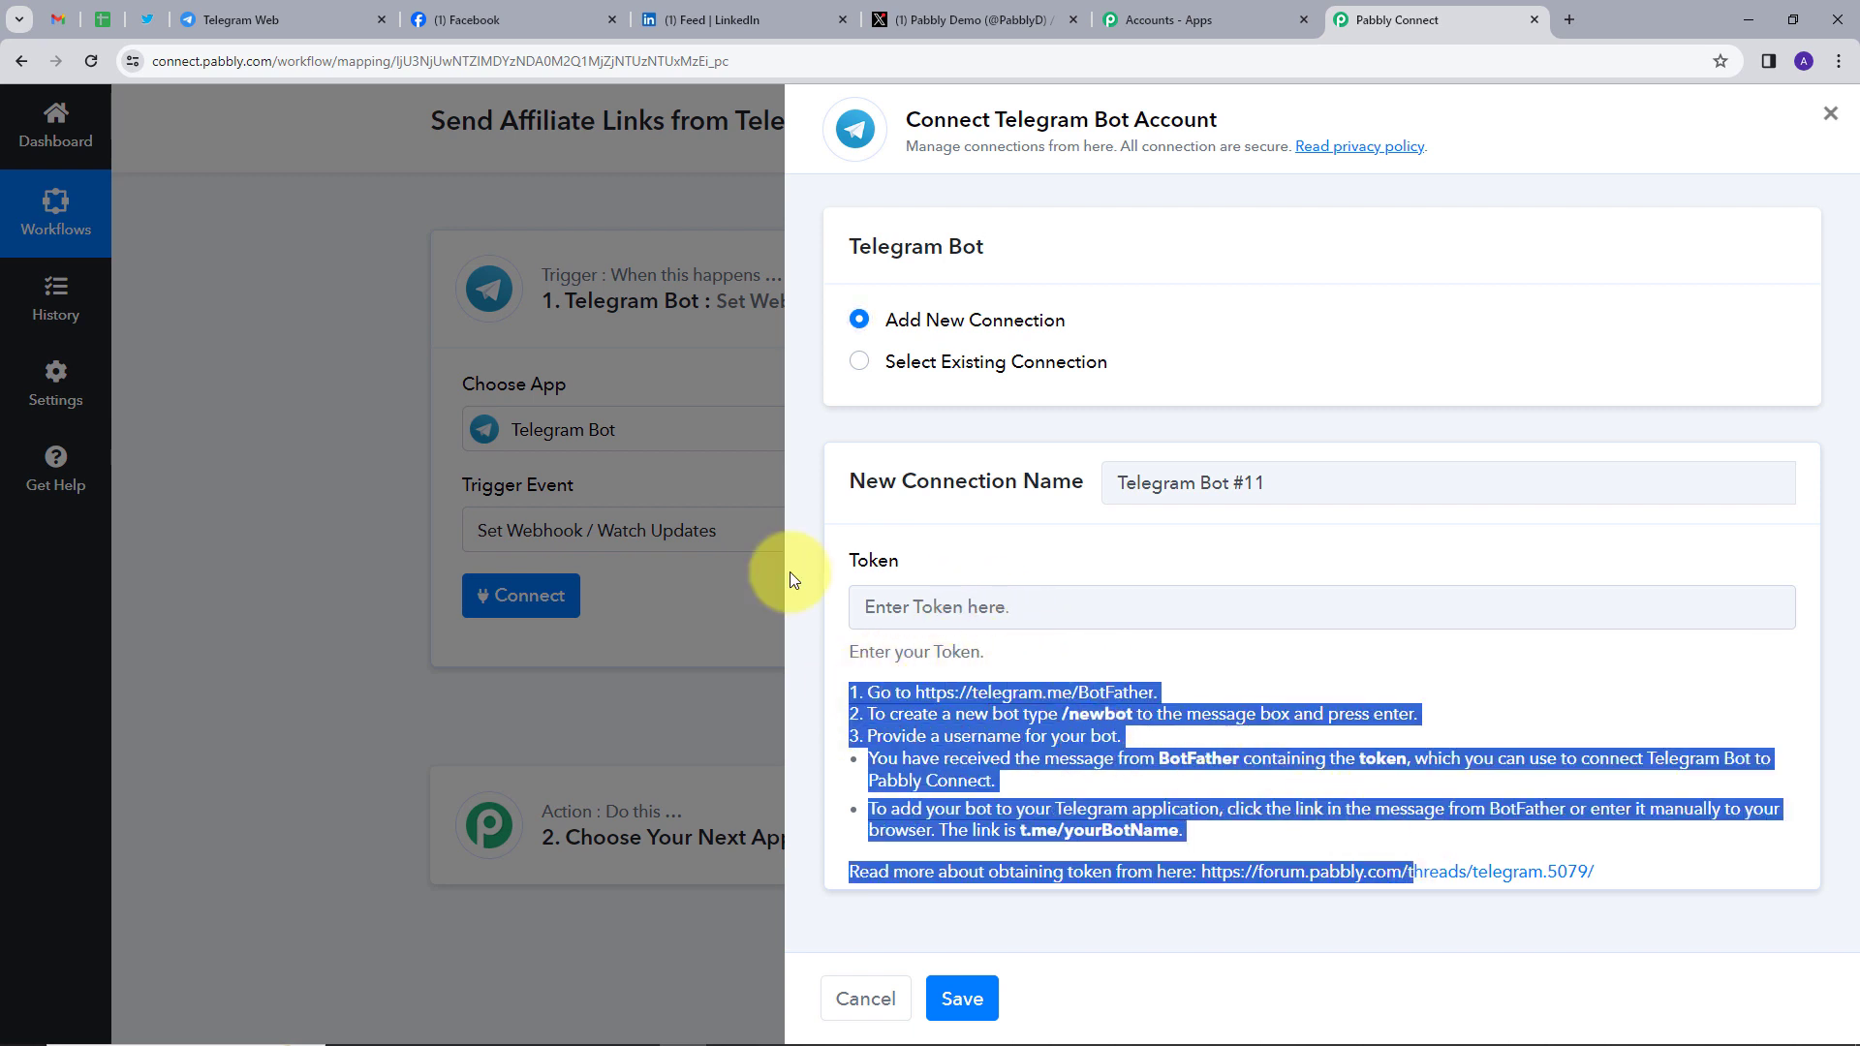
Switch to Telegram Web, find the BotFather chat and send it the /newbot command
left_click(275, 23)
left_click(255, 107)
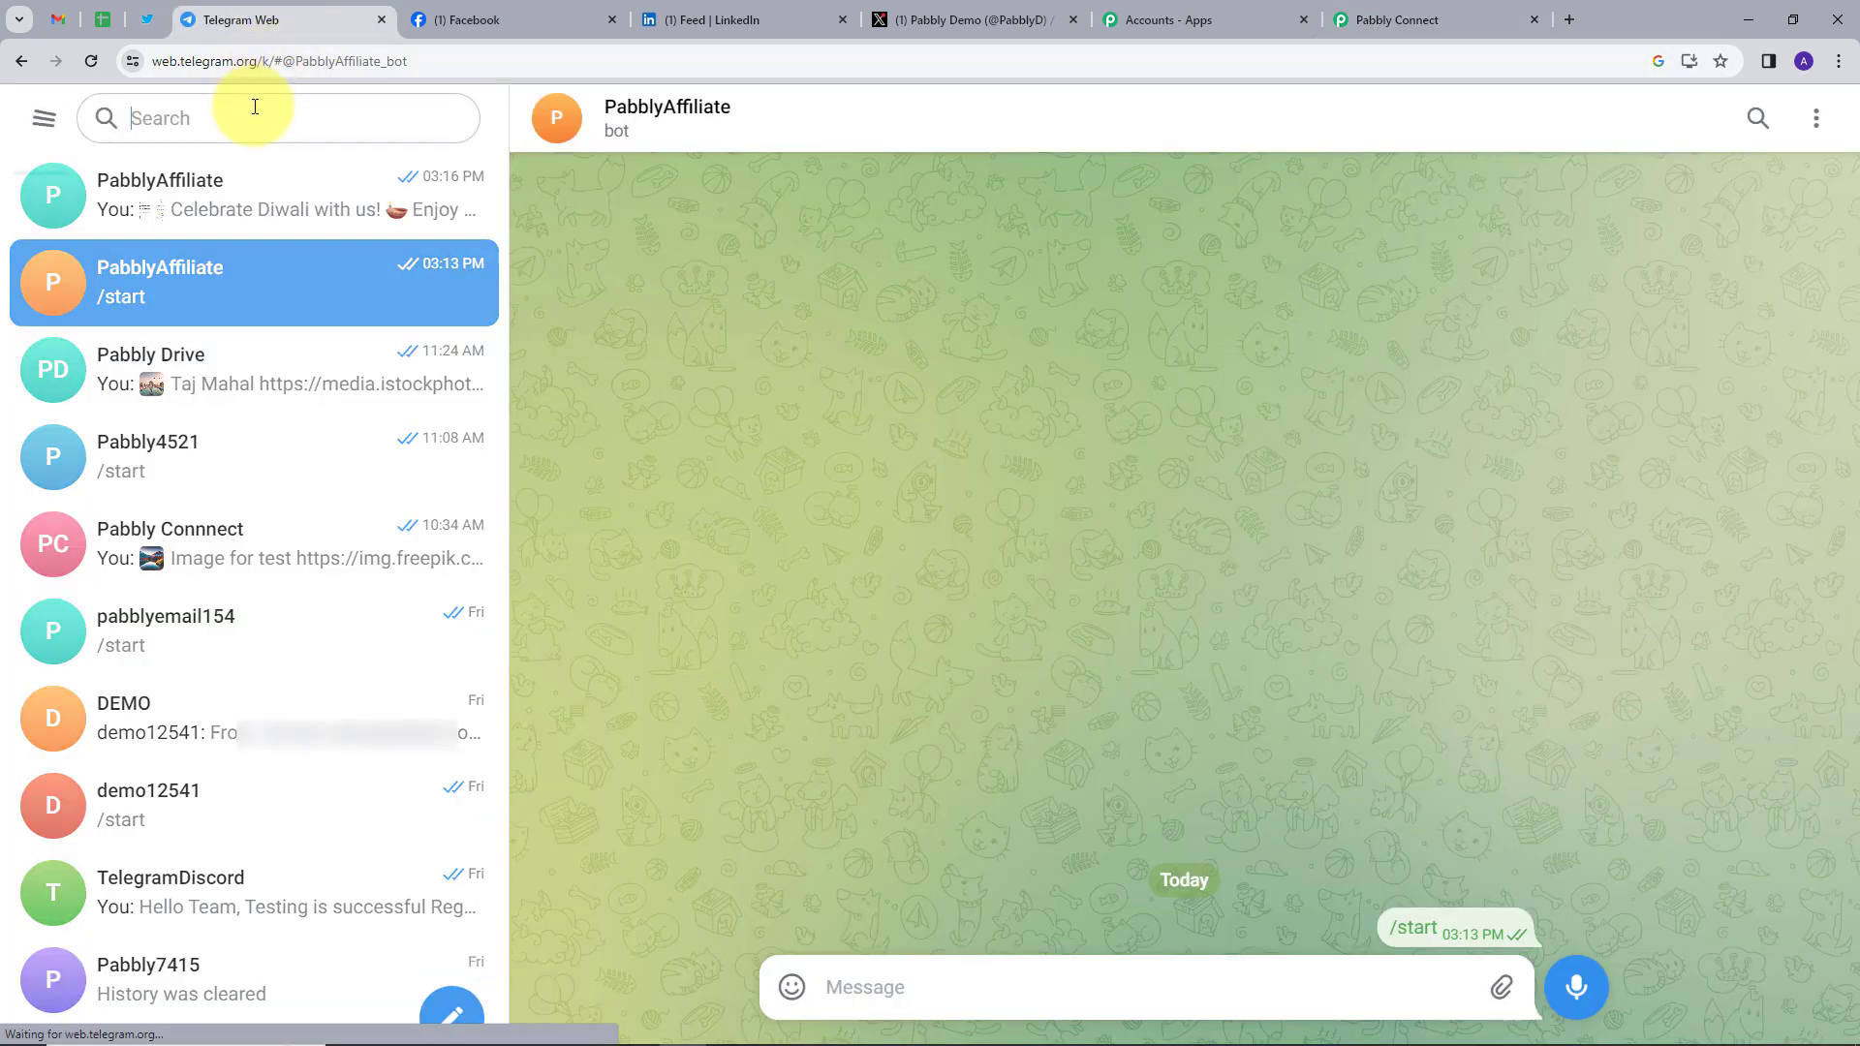
type("bot")
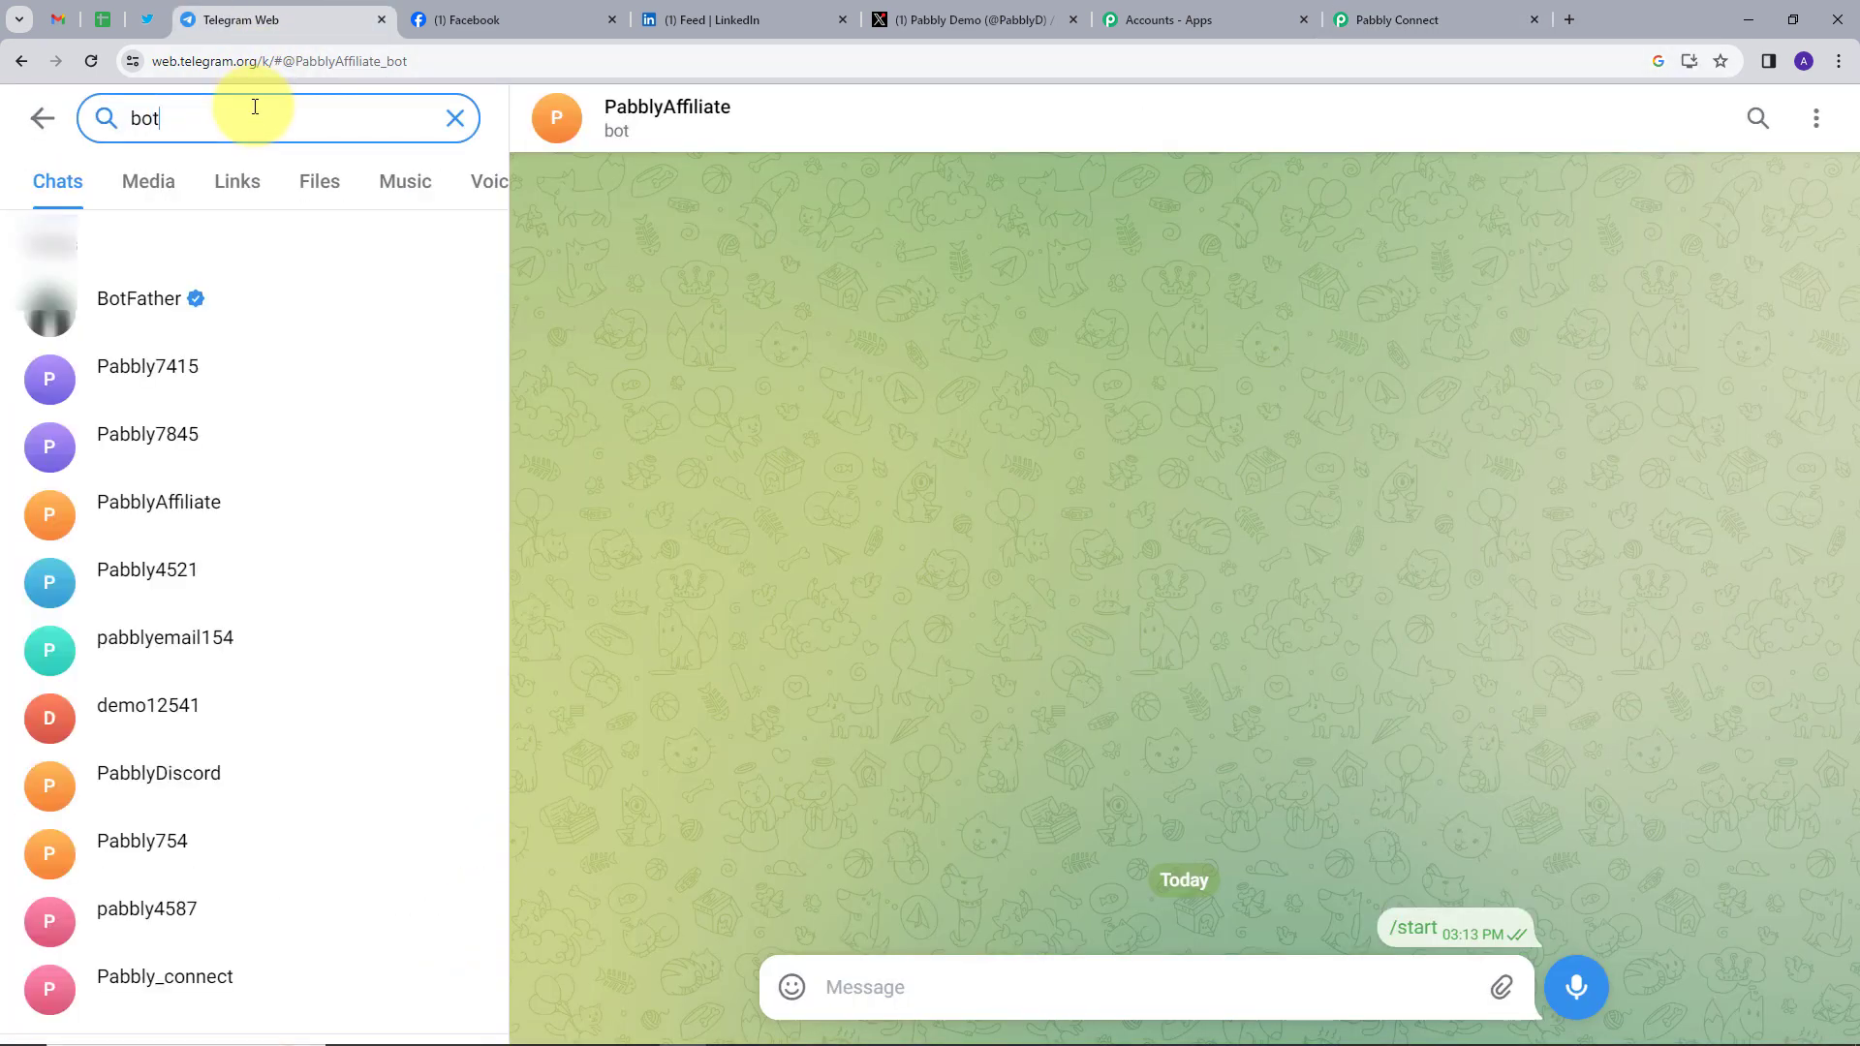
left_click(211, 297)
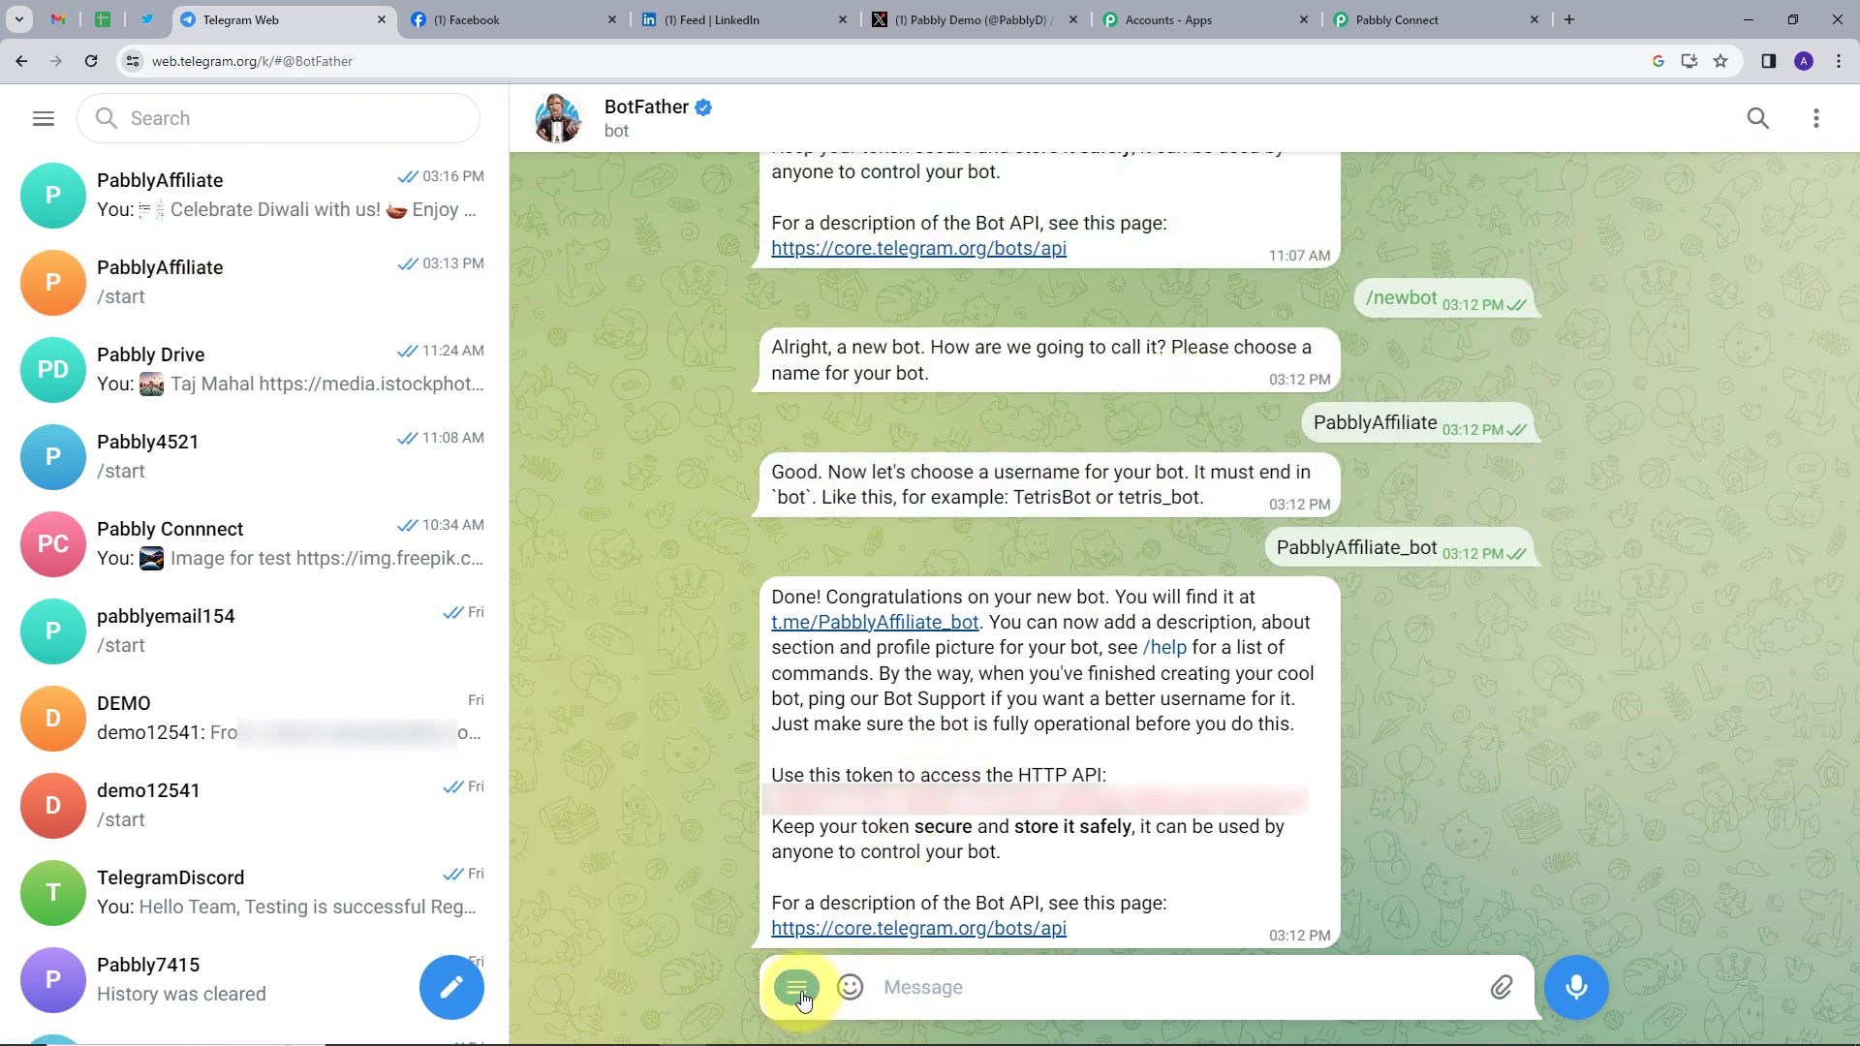
left_click(797, 989)
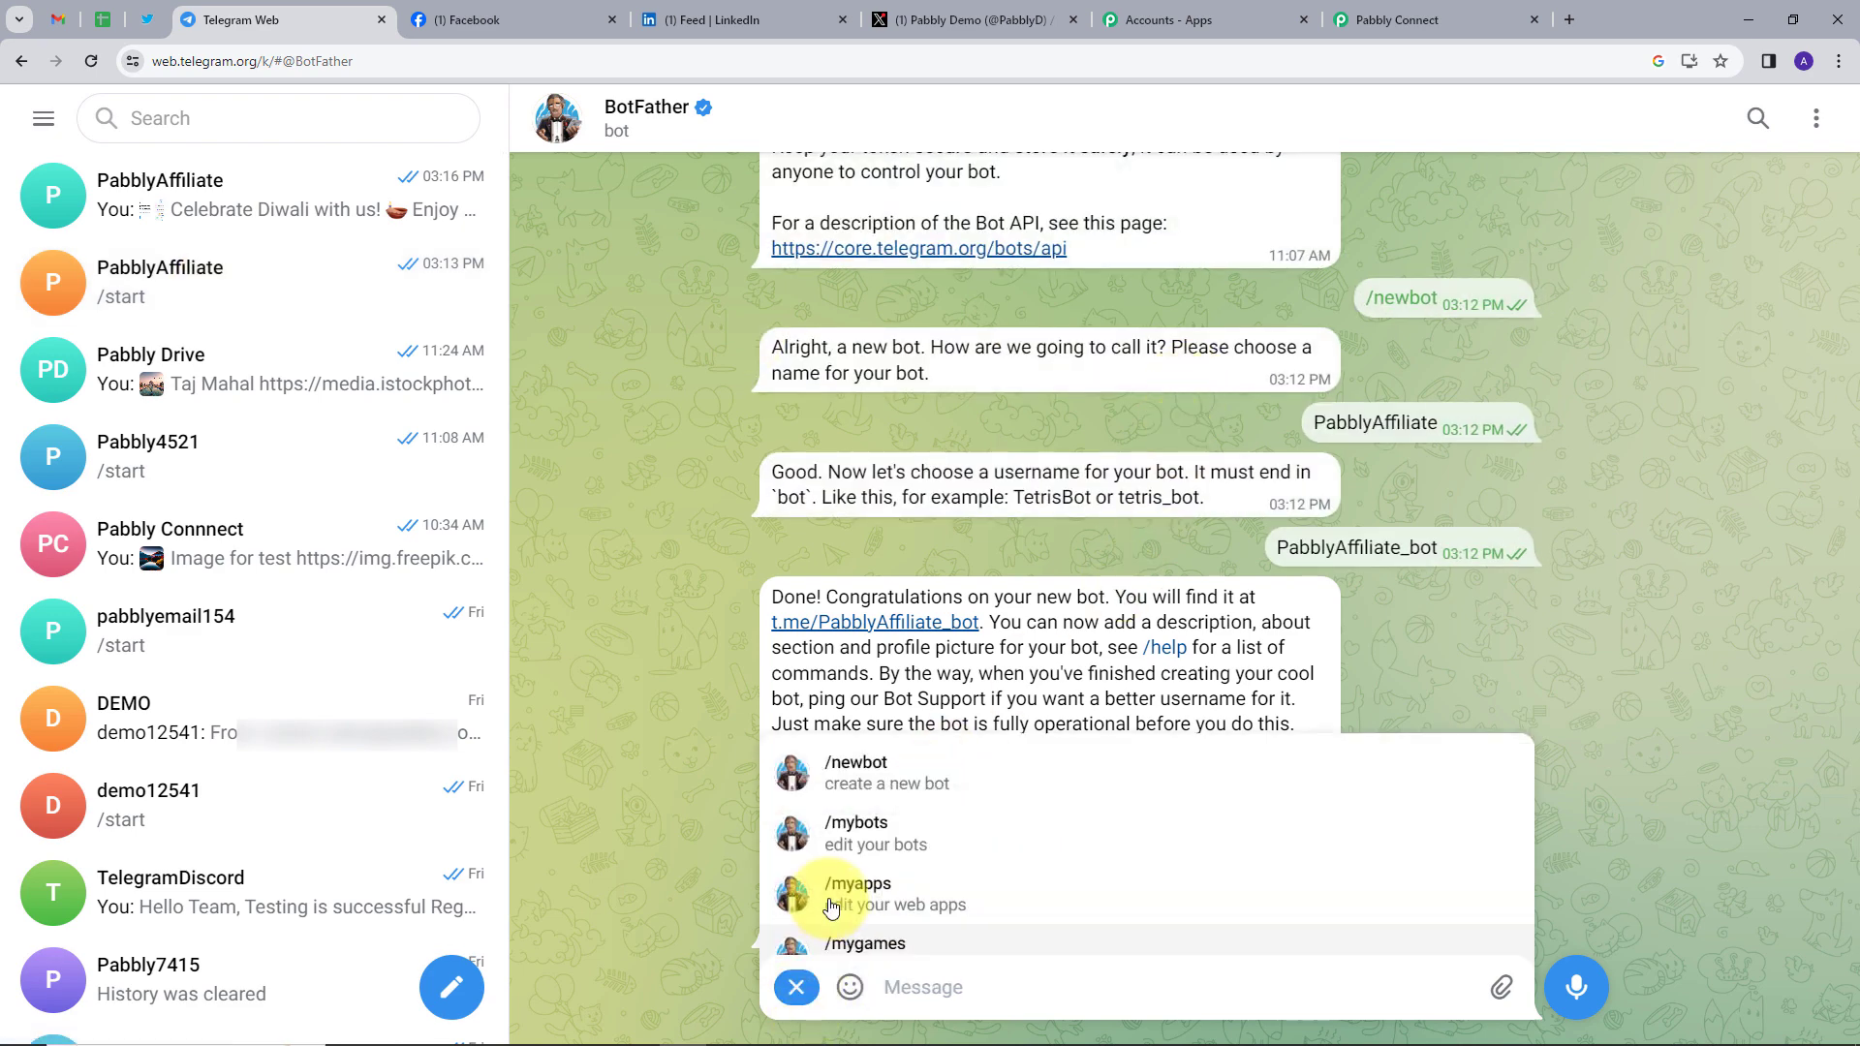
left_click(921, 775)
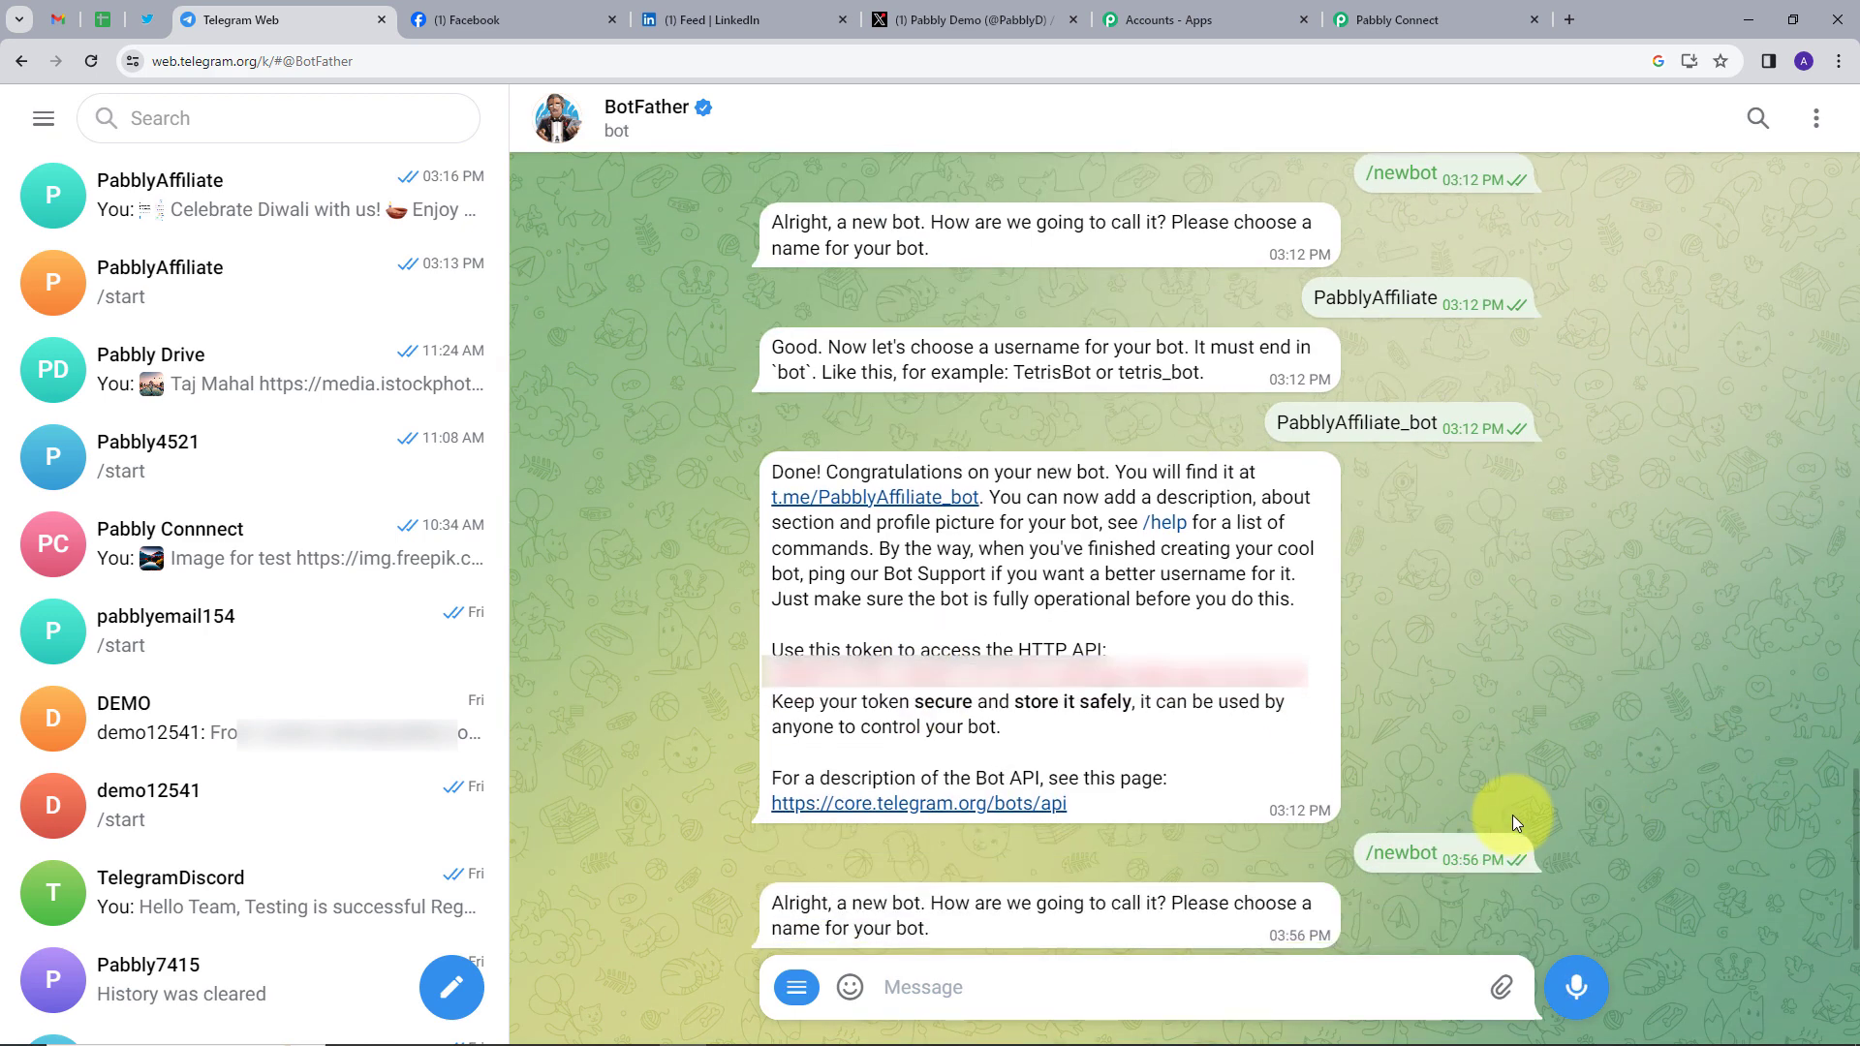
Give BotFather the name PabblyMarketing and the username PabblyMarketing_bot for the new bot
double_click(1223, 941)
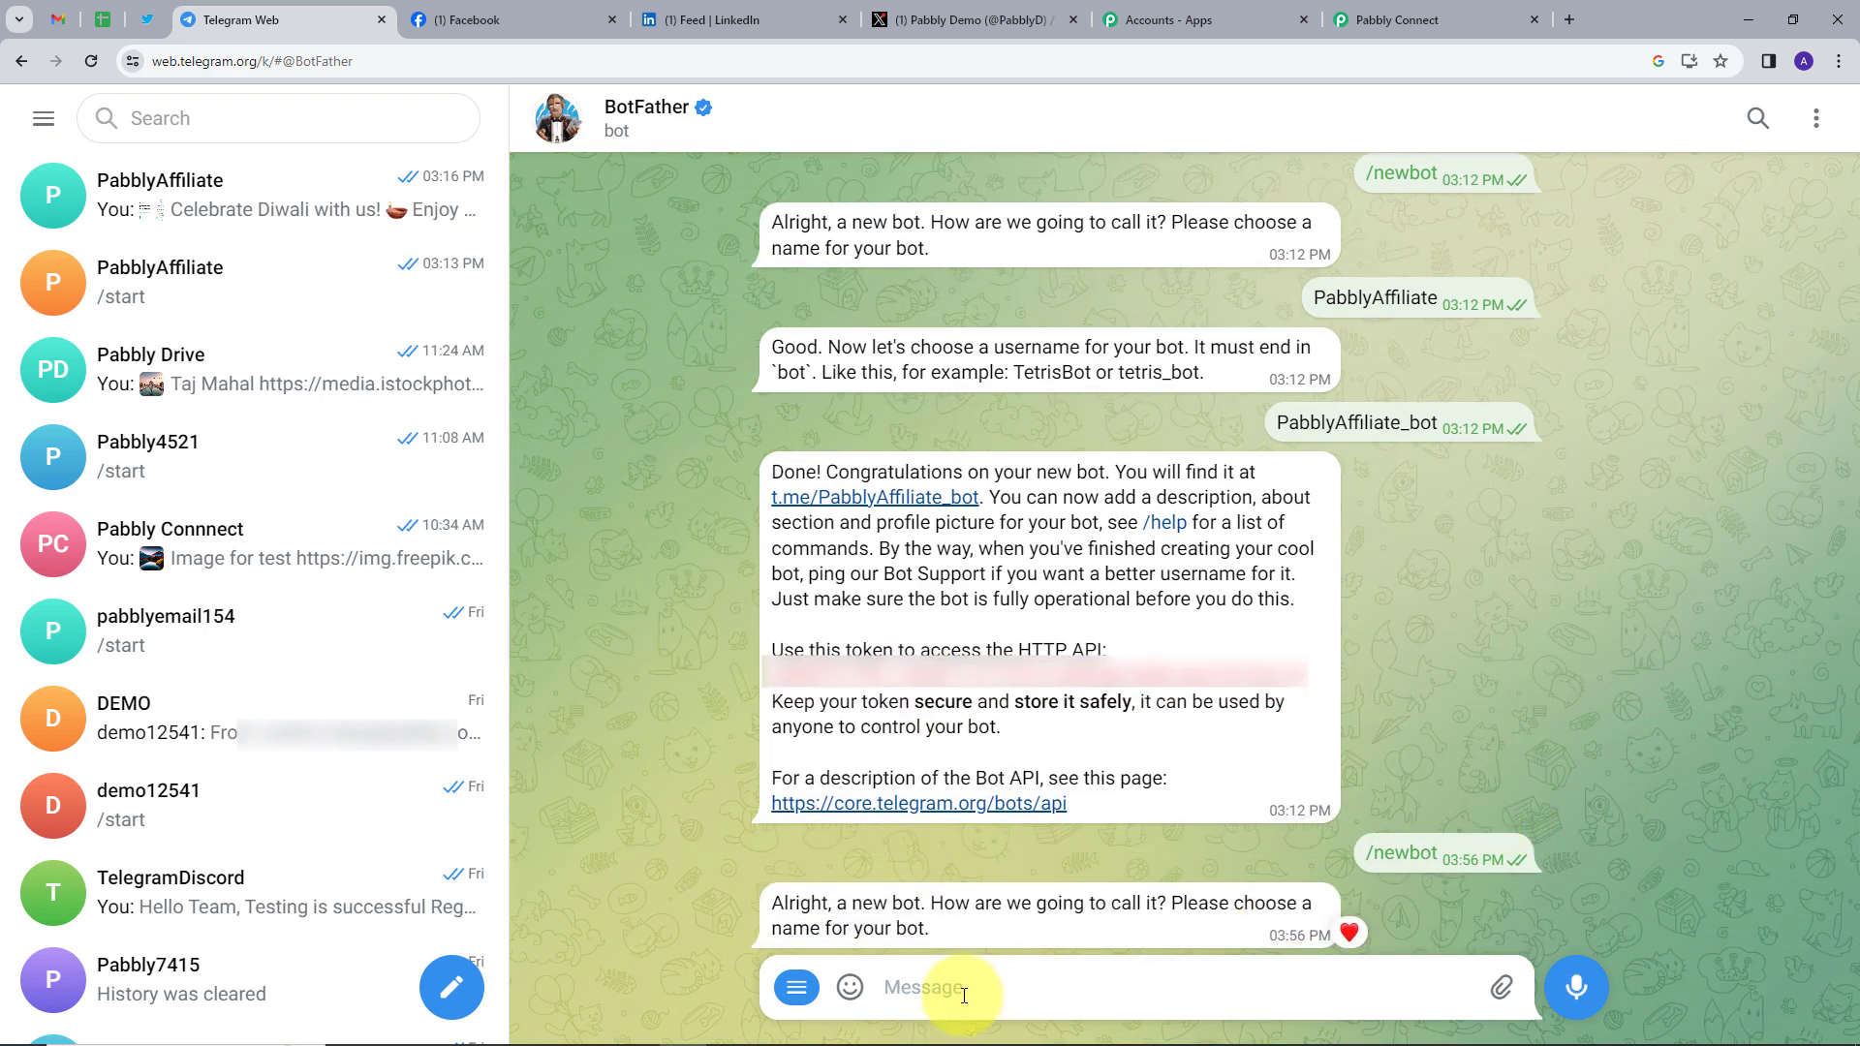
type("PabblyMarketing")
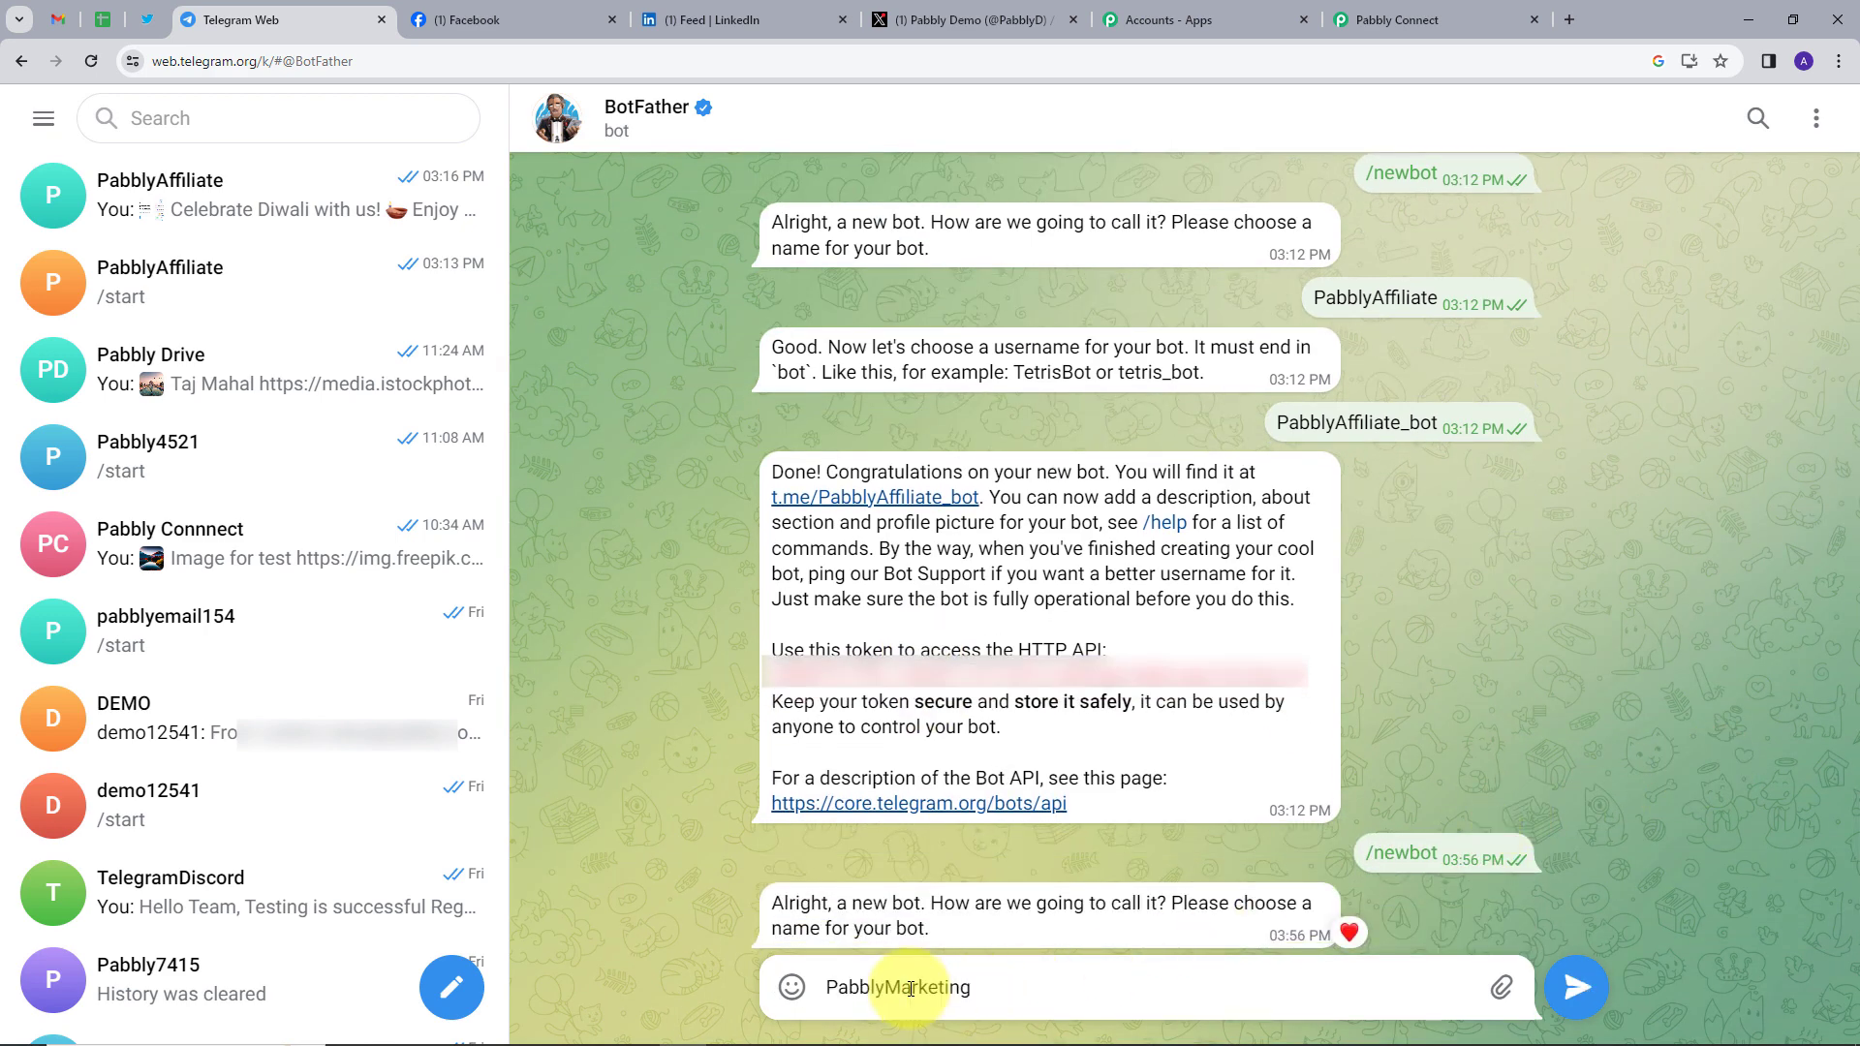
left_click(1564, 1005)
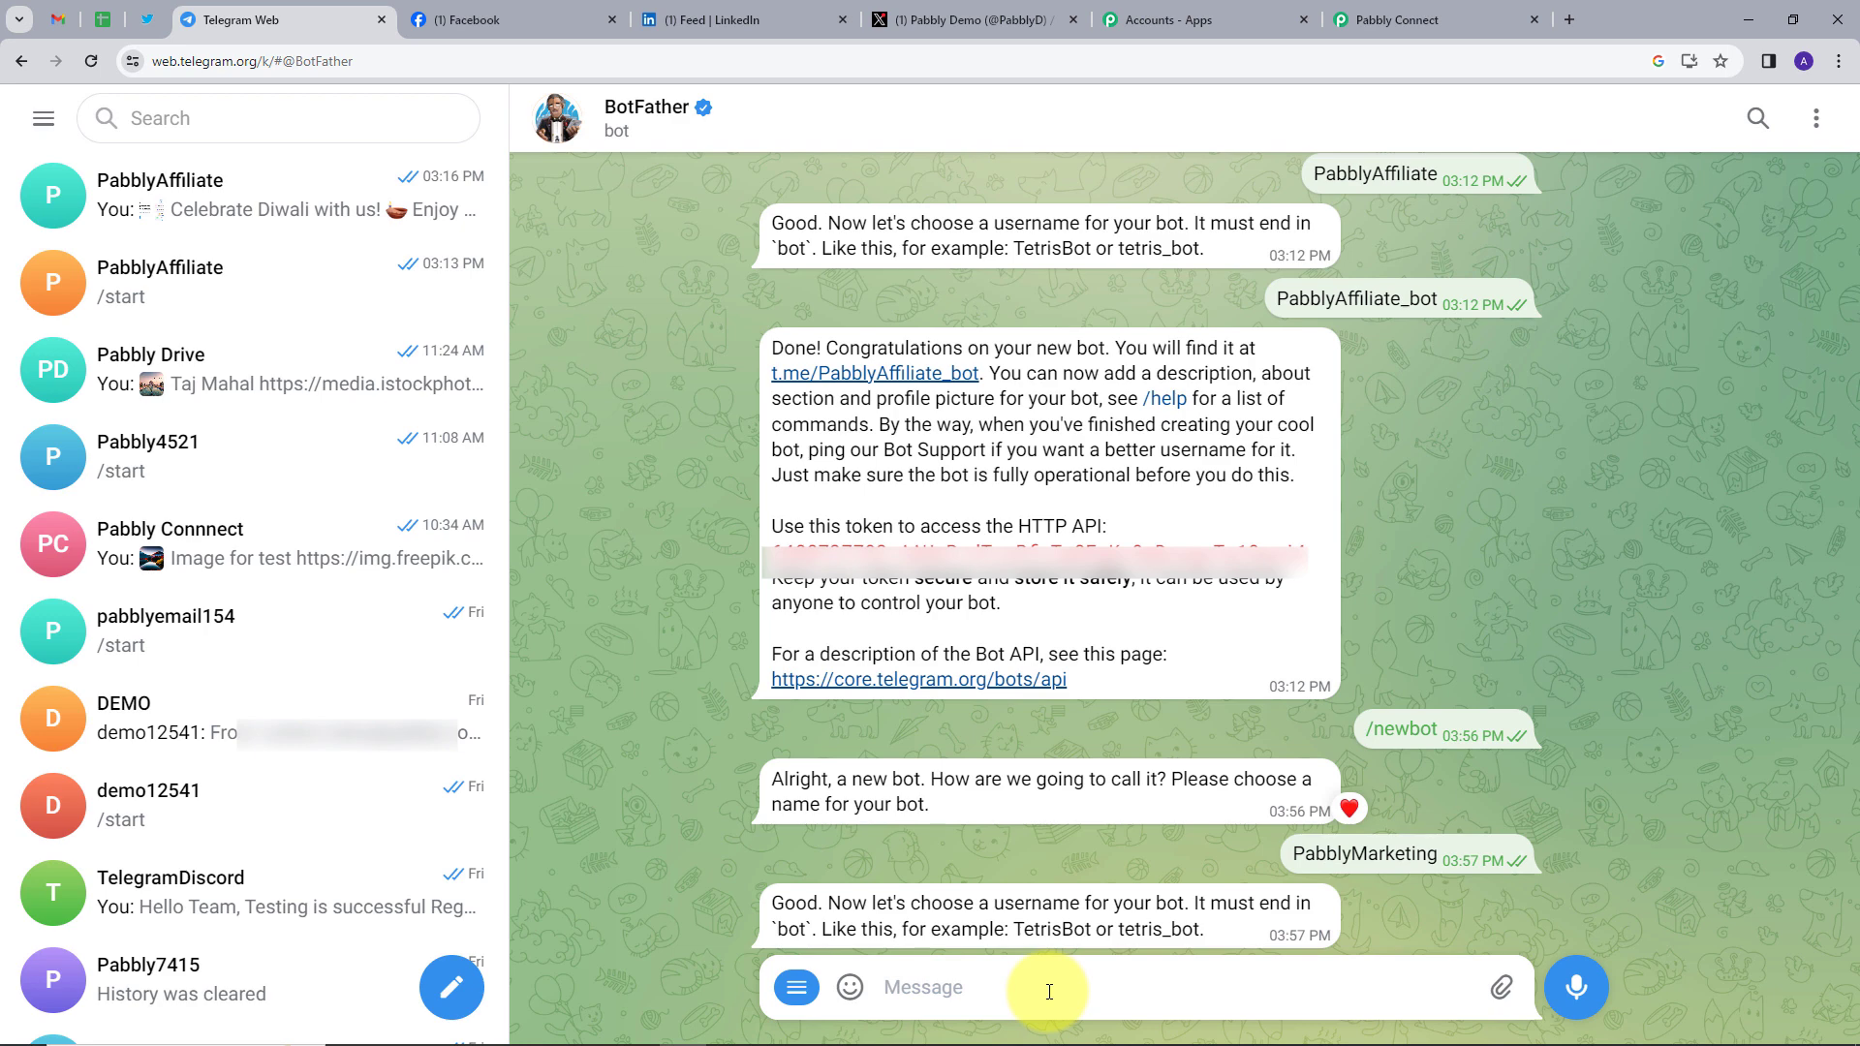
type("PabblyMarketing_bot")
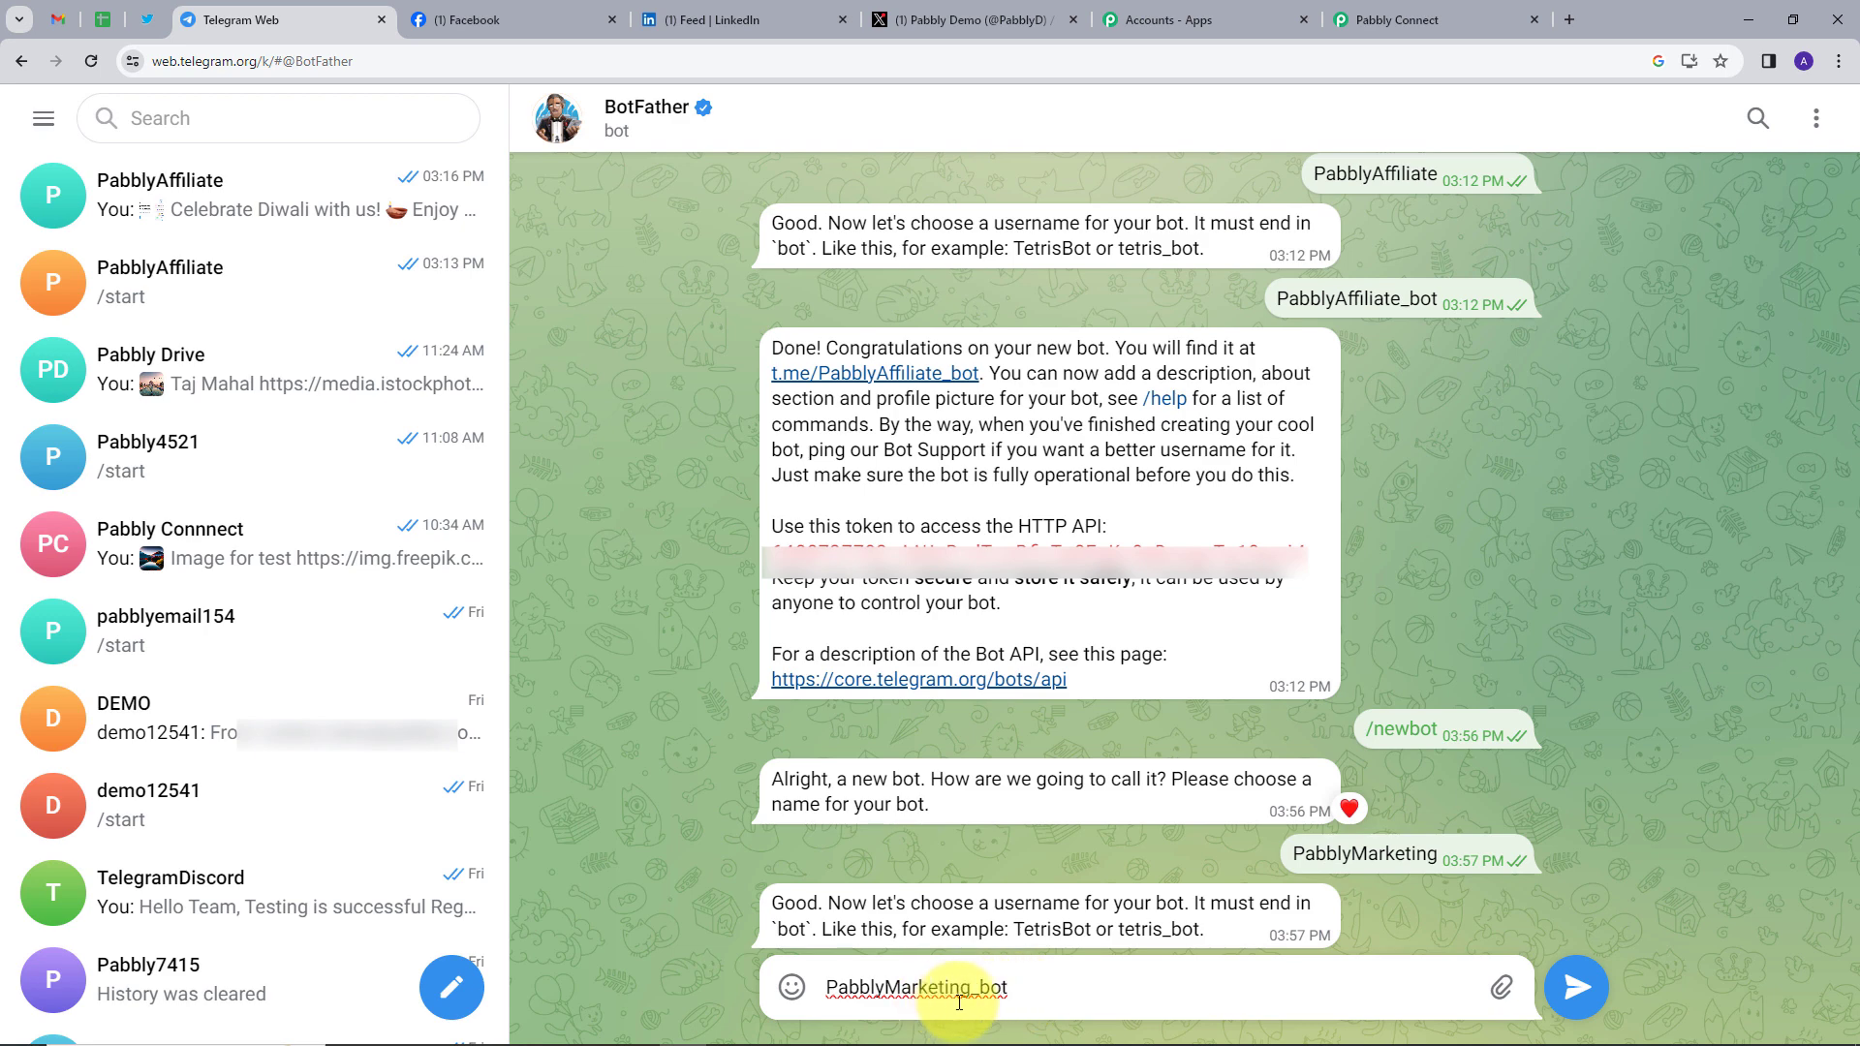
left_click(1574, 985)
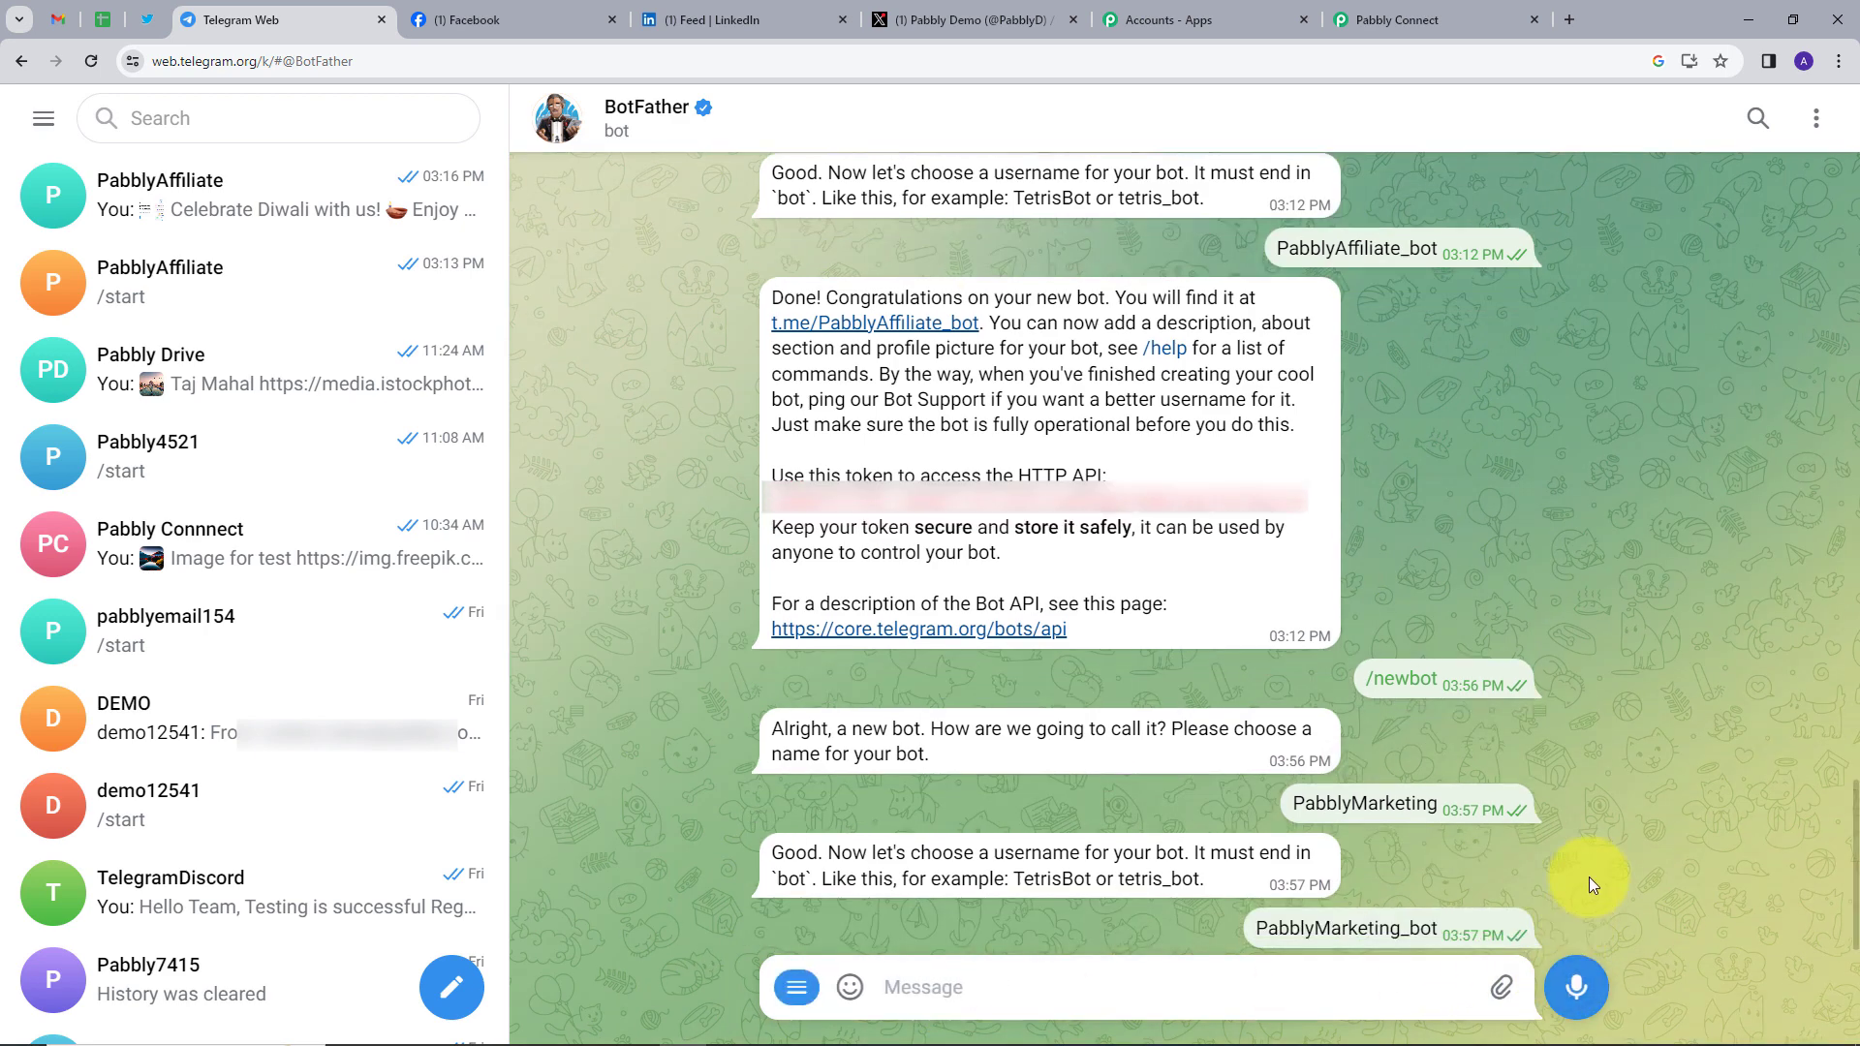
Copy the new bot's API token from BotFather into the Telegram Bot connection in Pabbly Connect and save the connection
double_click(768, 818)
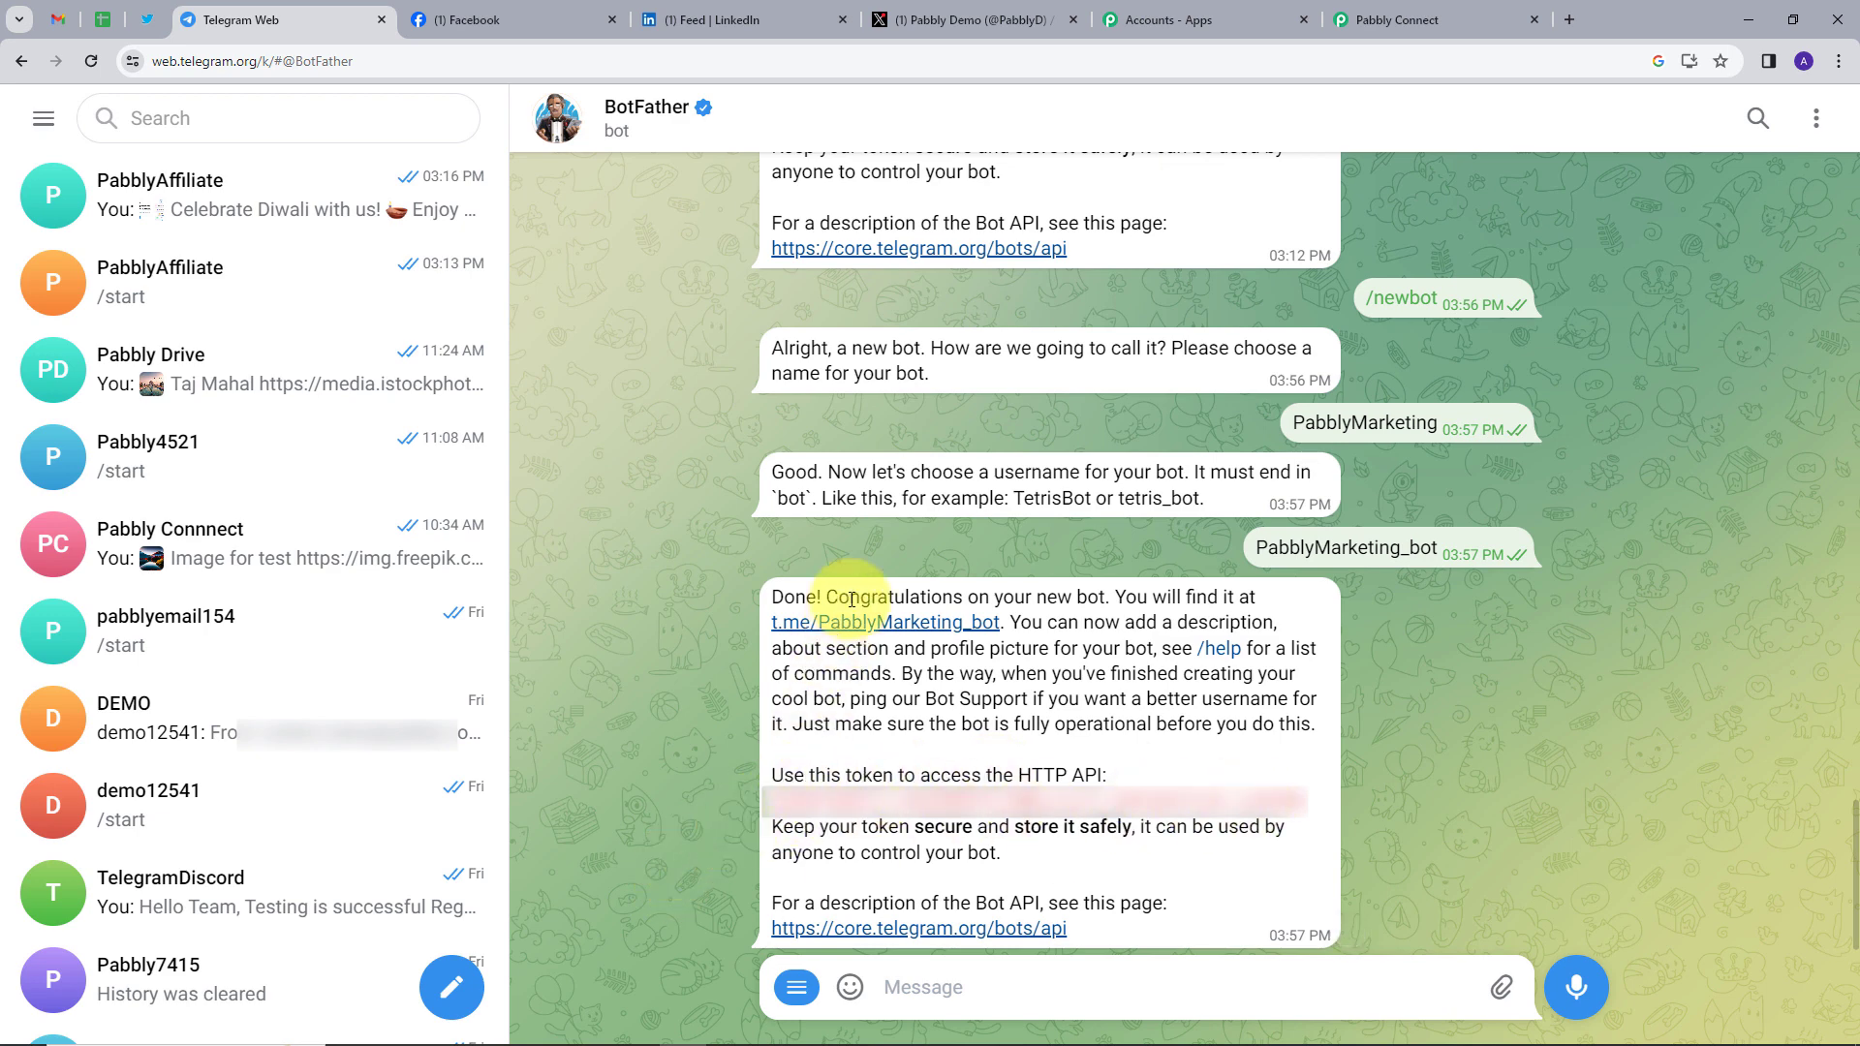
left_click_drag(766, 801, 1324, 812)
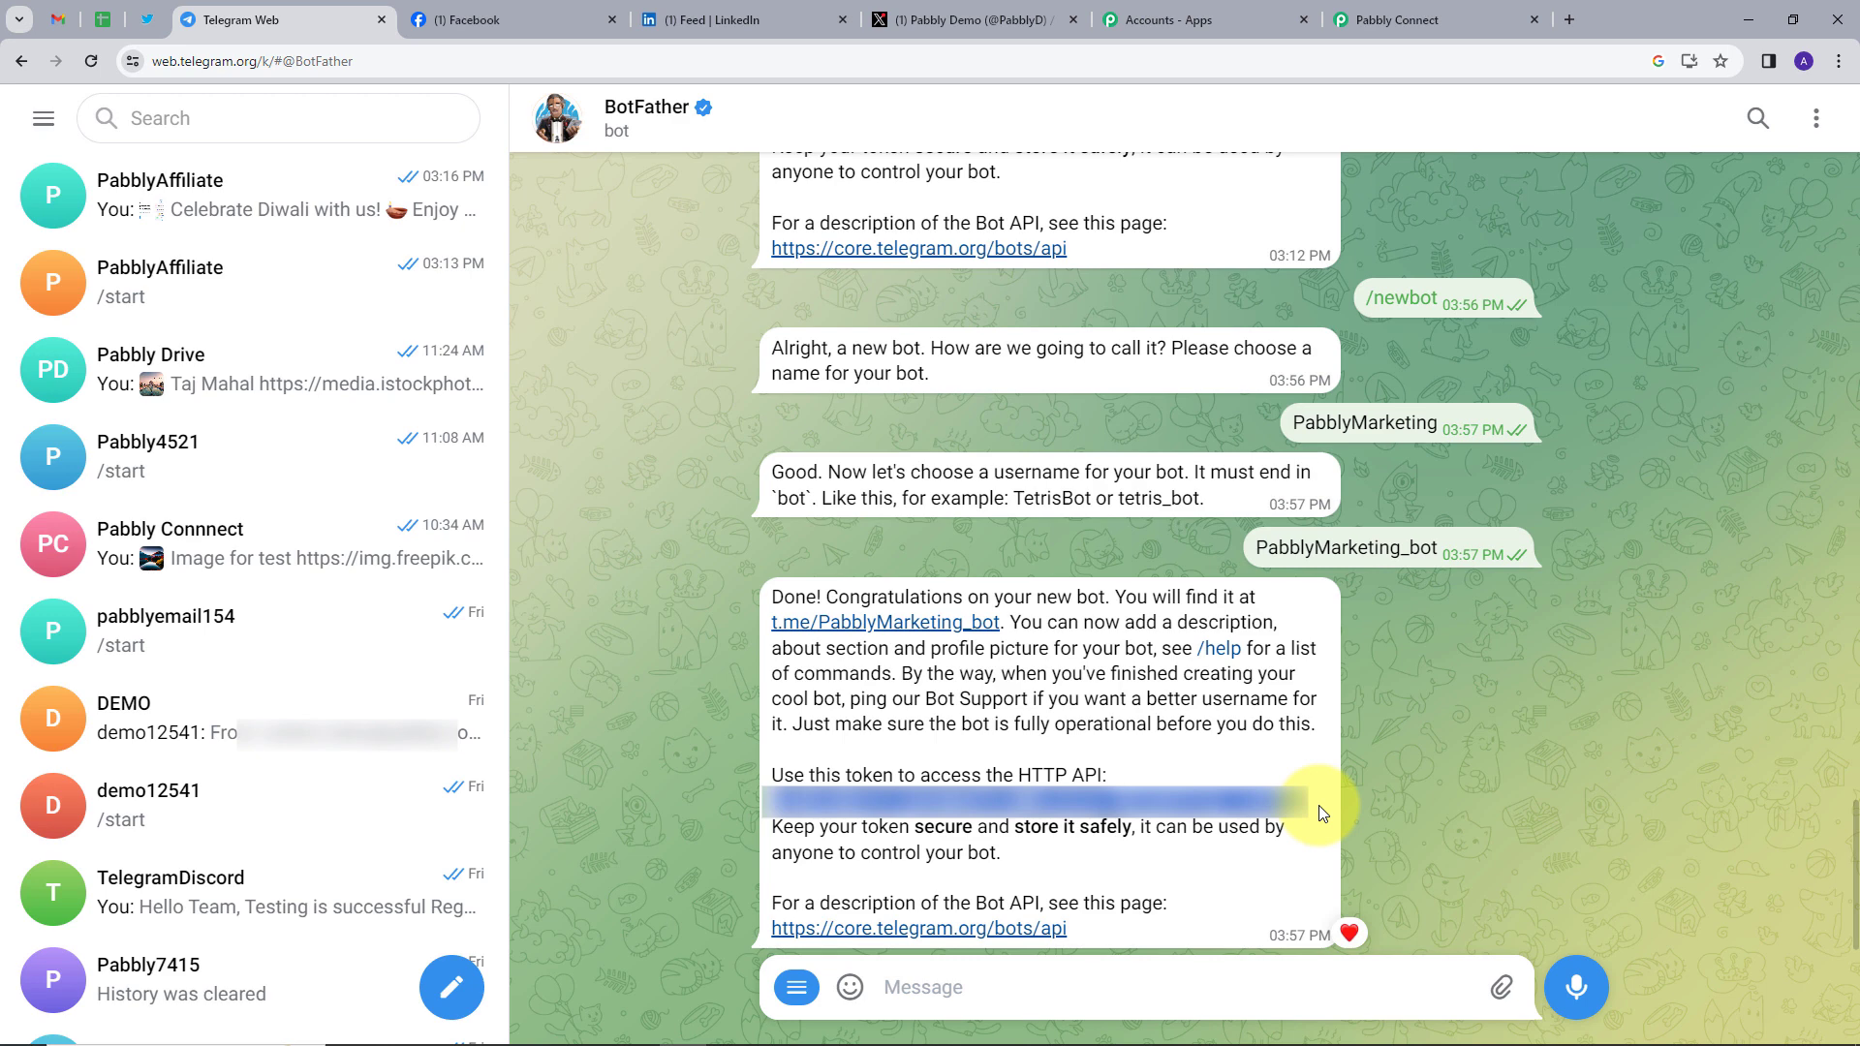
left_click(1395, 19)
left_click(1041, 602)
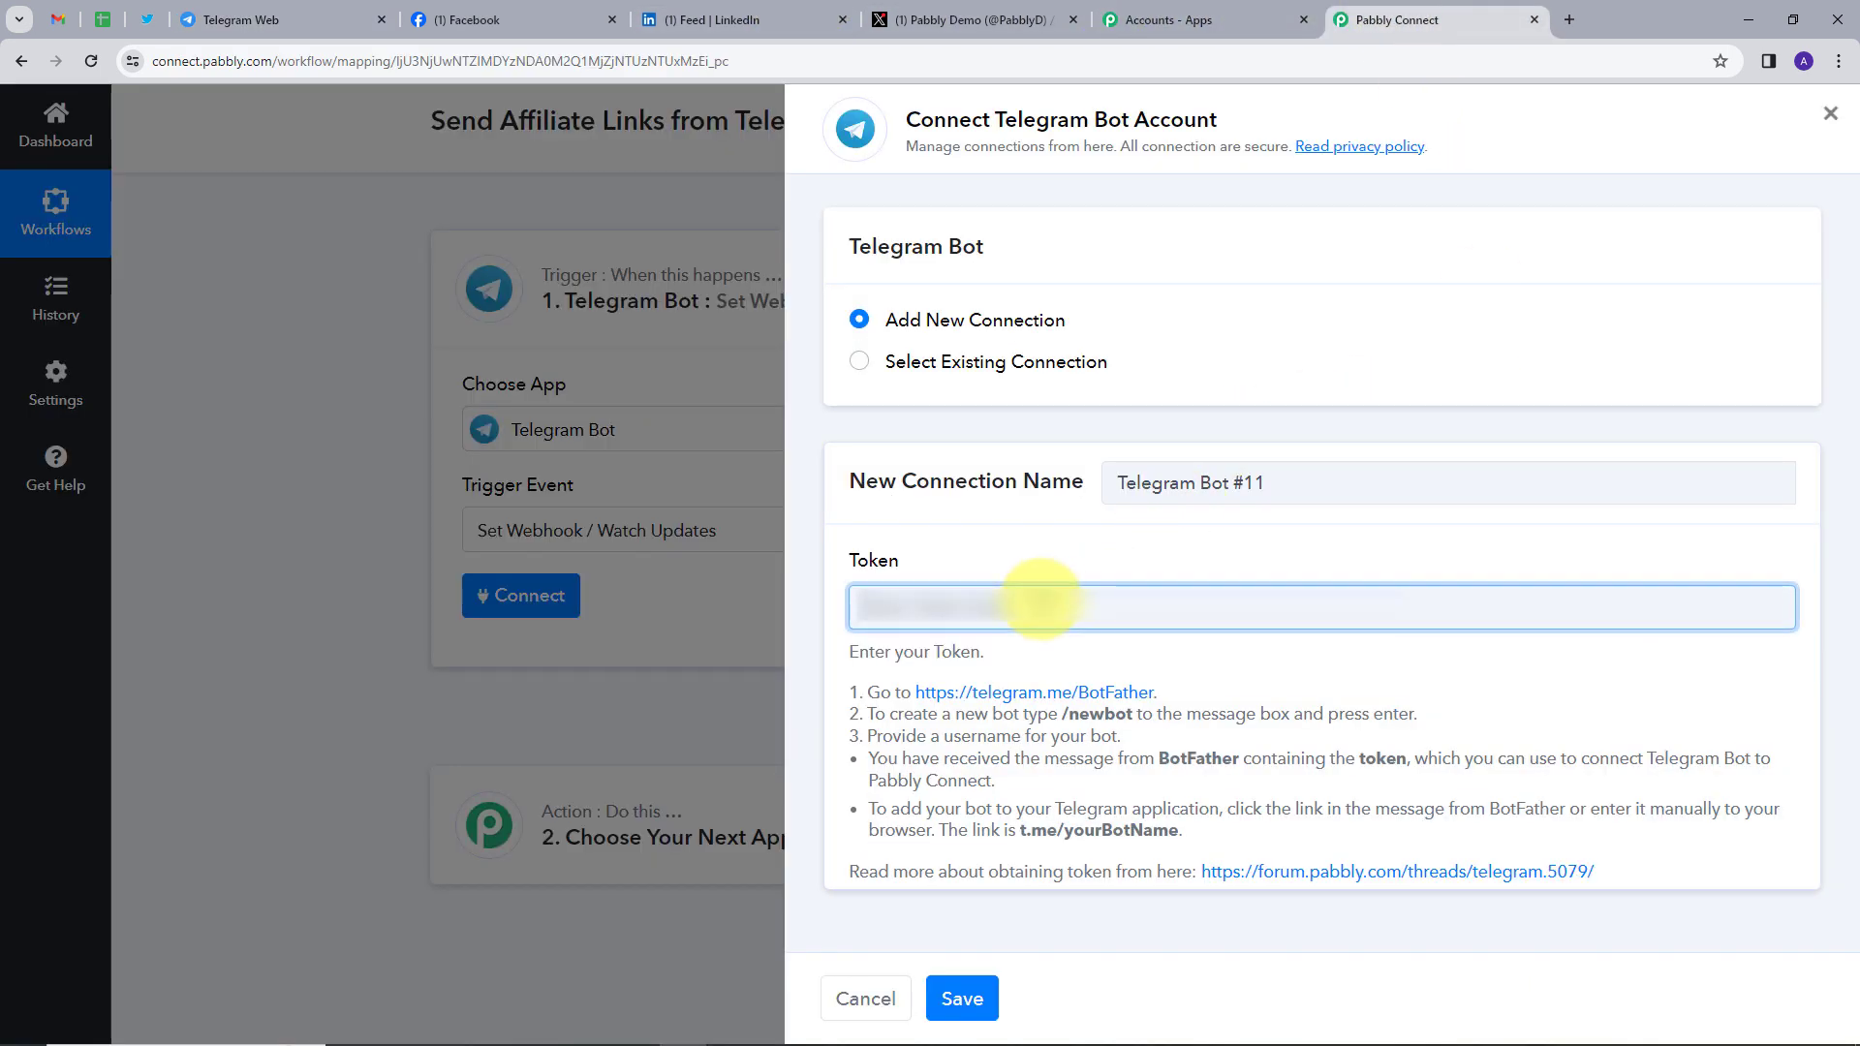
left_click(962, 998)
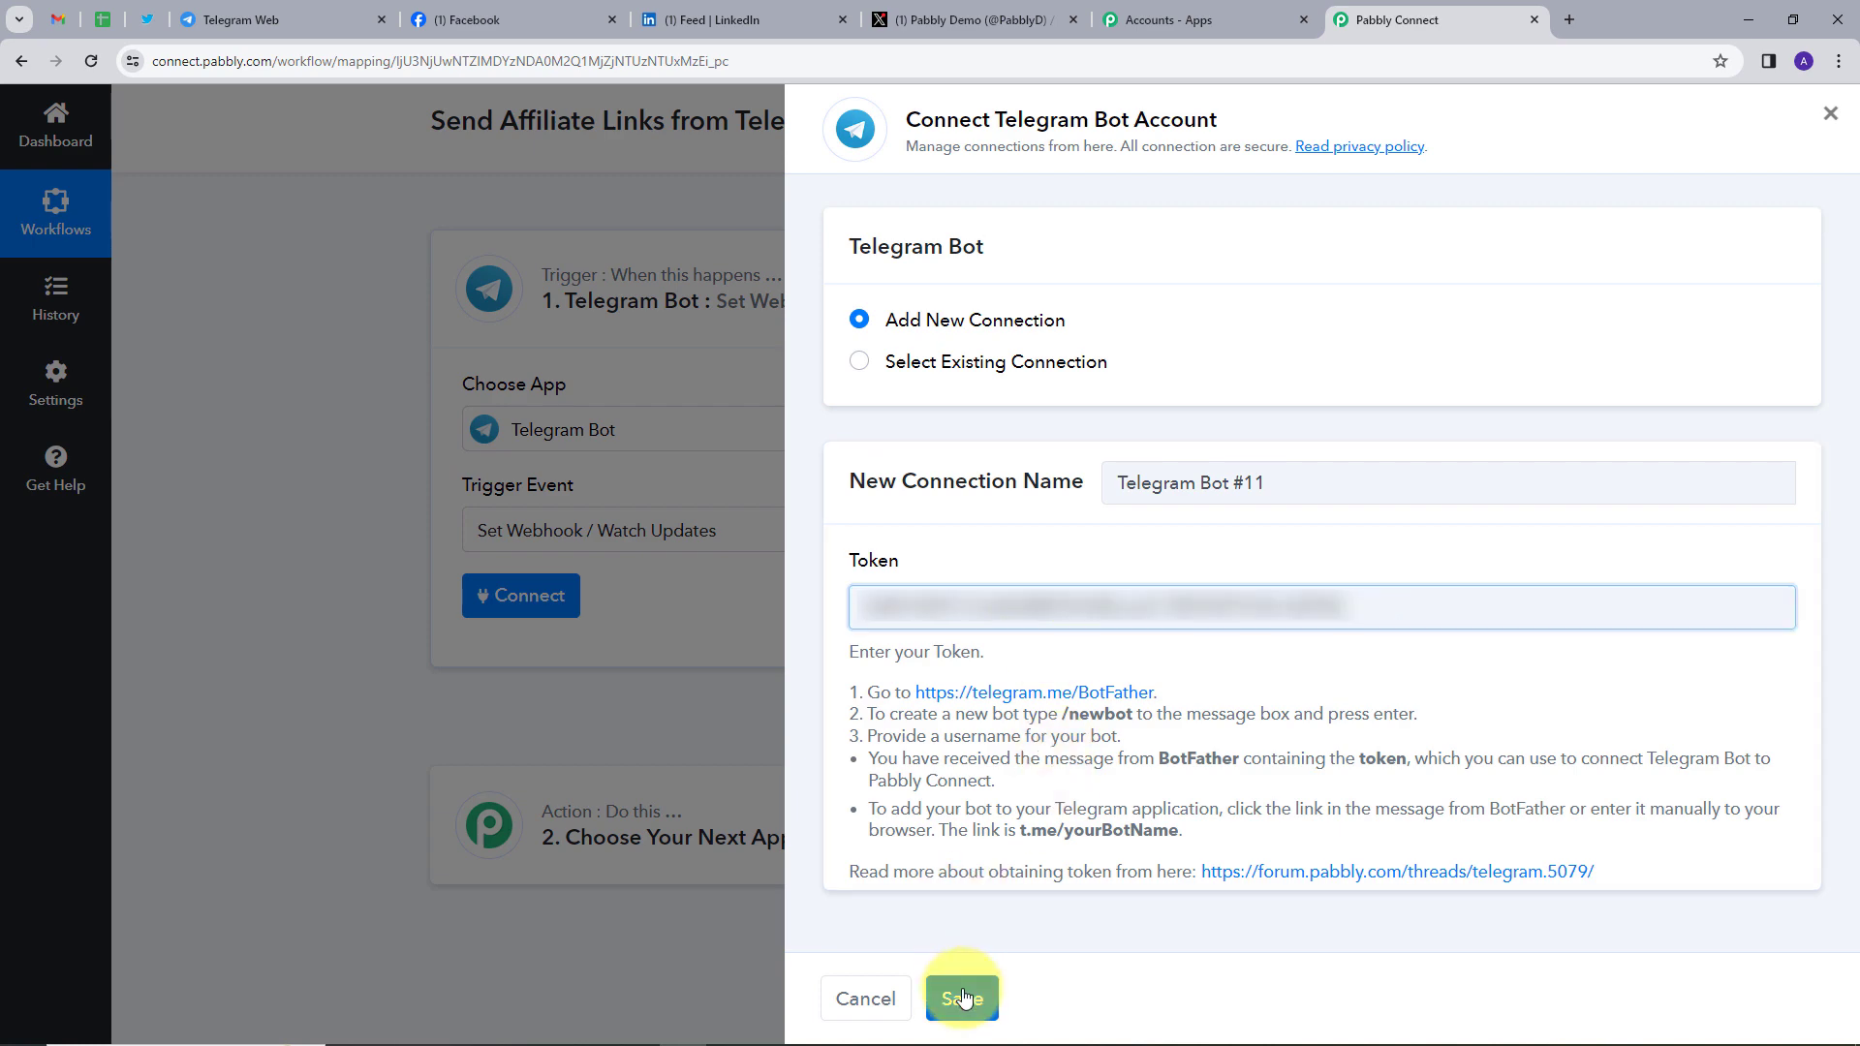
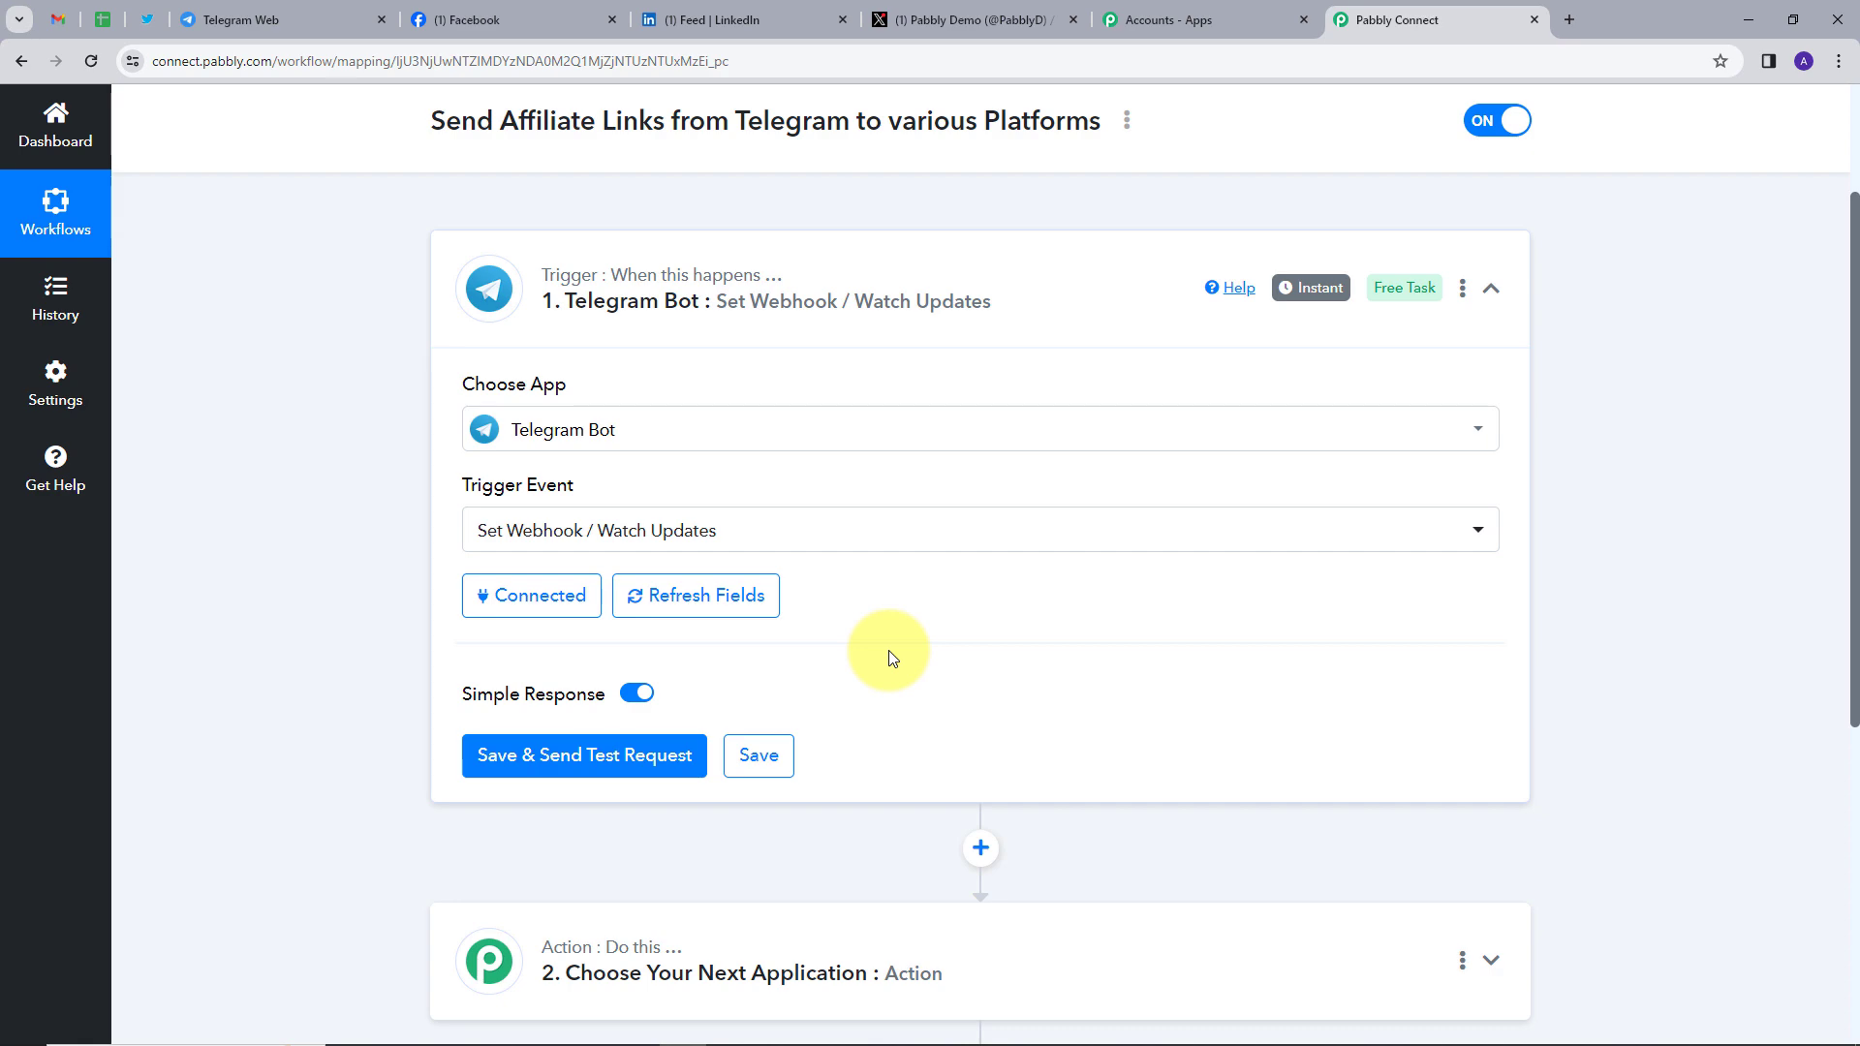
Start the new PabblyMarketing bot in Telegram Web, and save the Pabbly Connect trigger with a test request
left_click(244, 20)
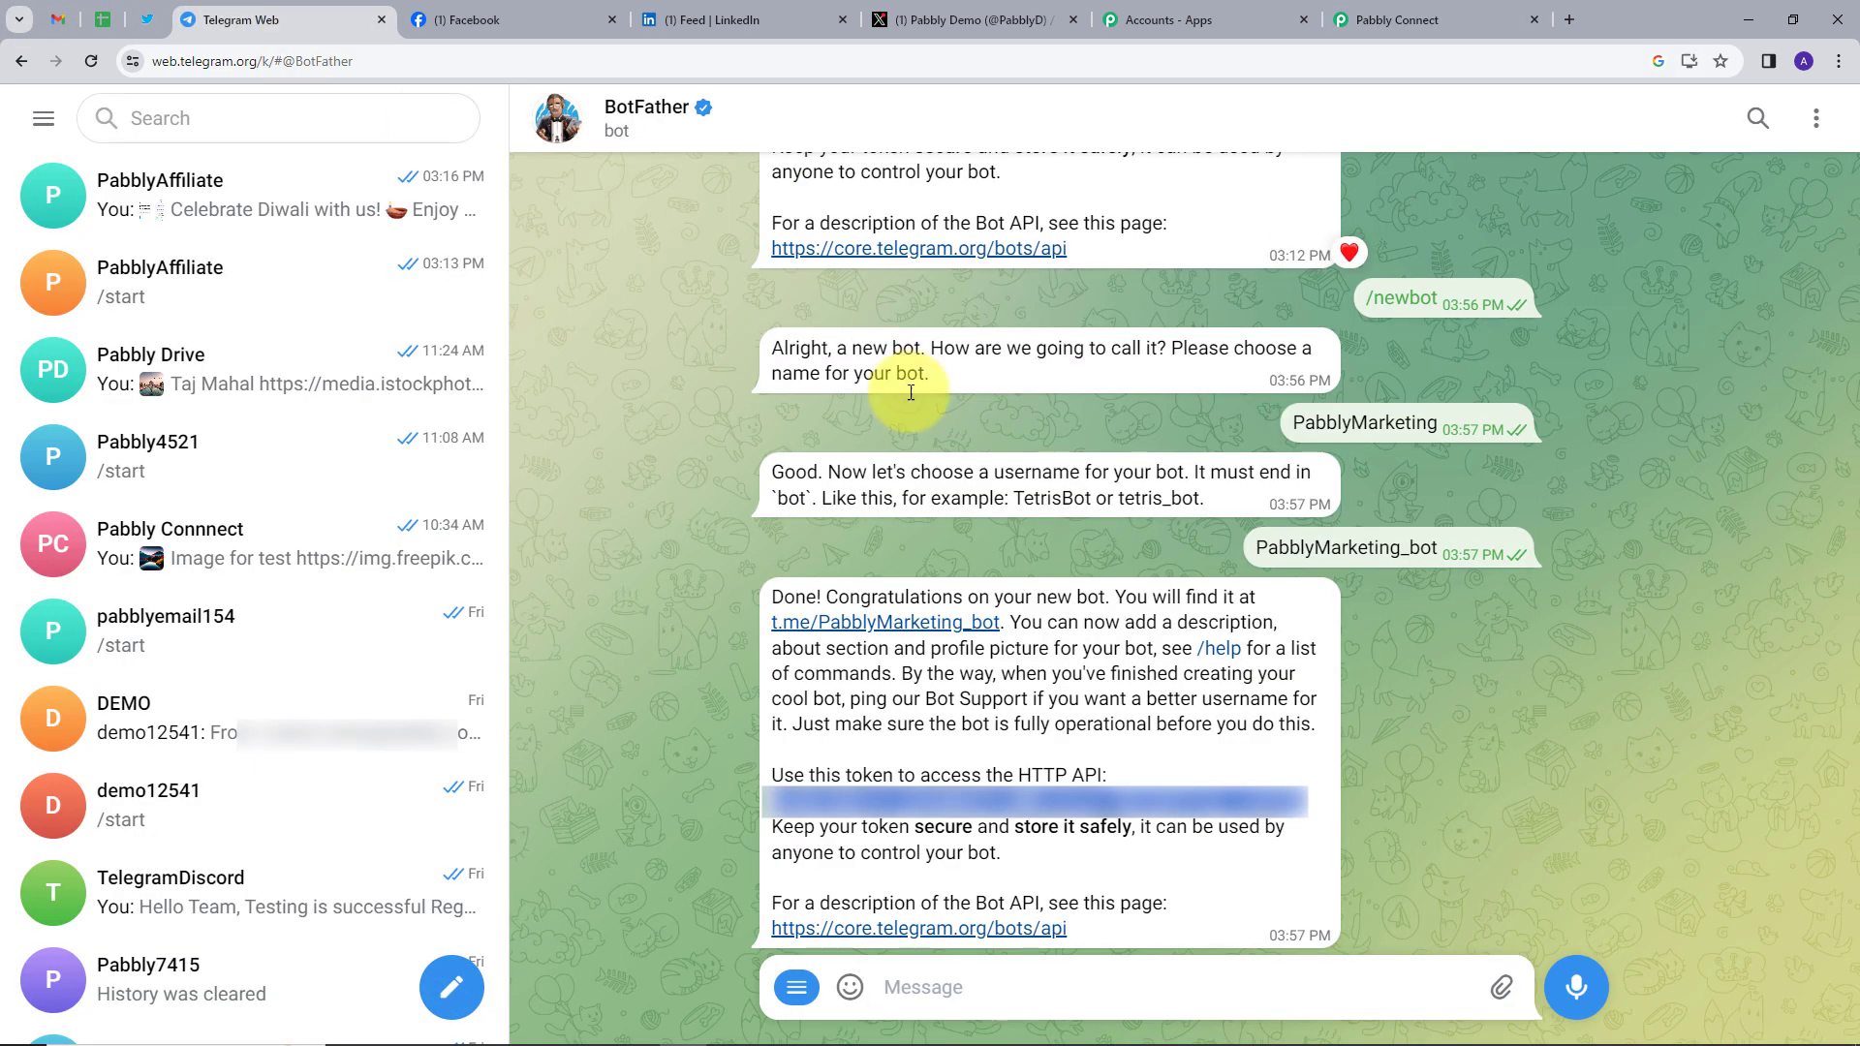
left_click(867, 628)
left_click(1184, 988)
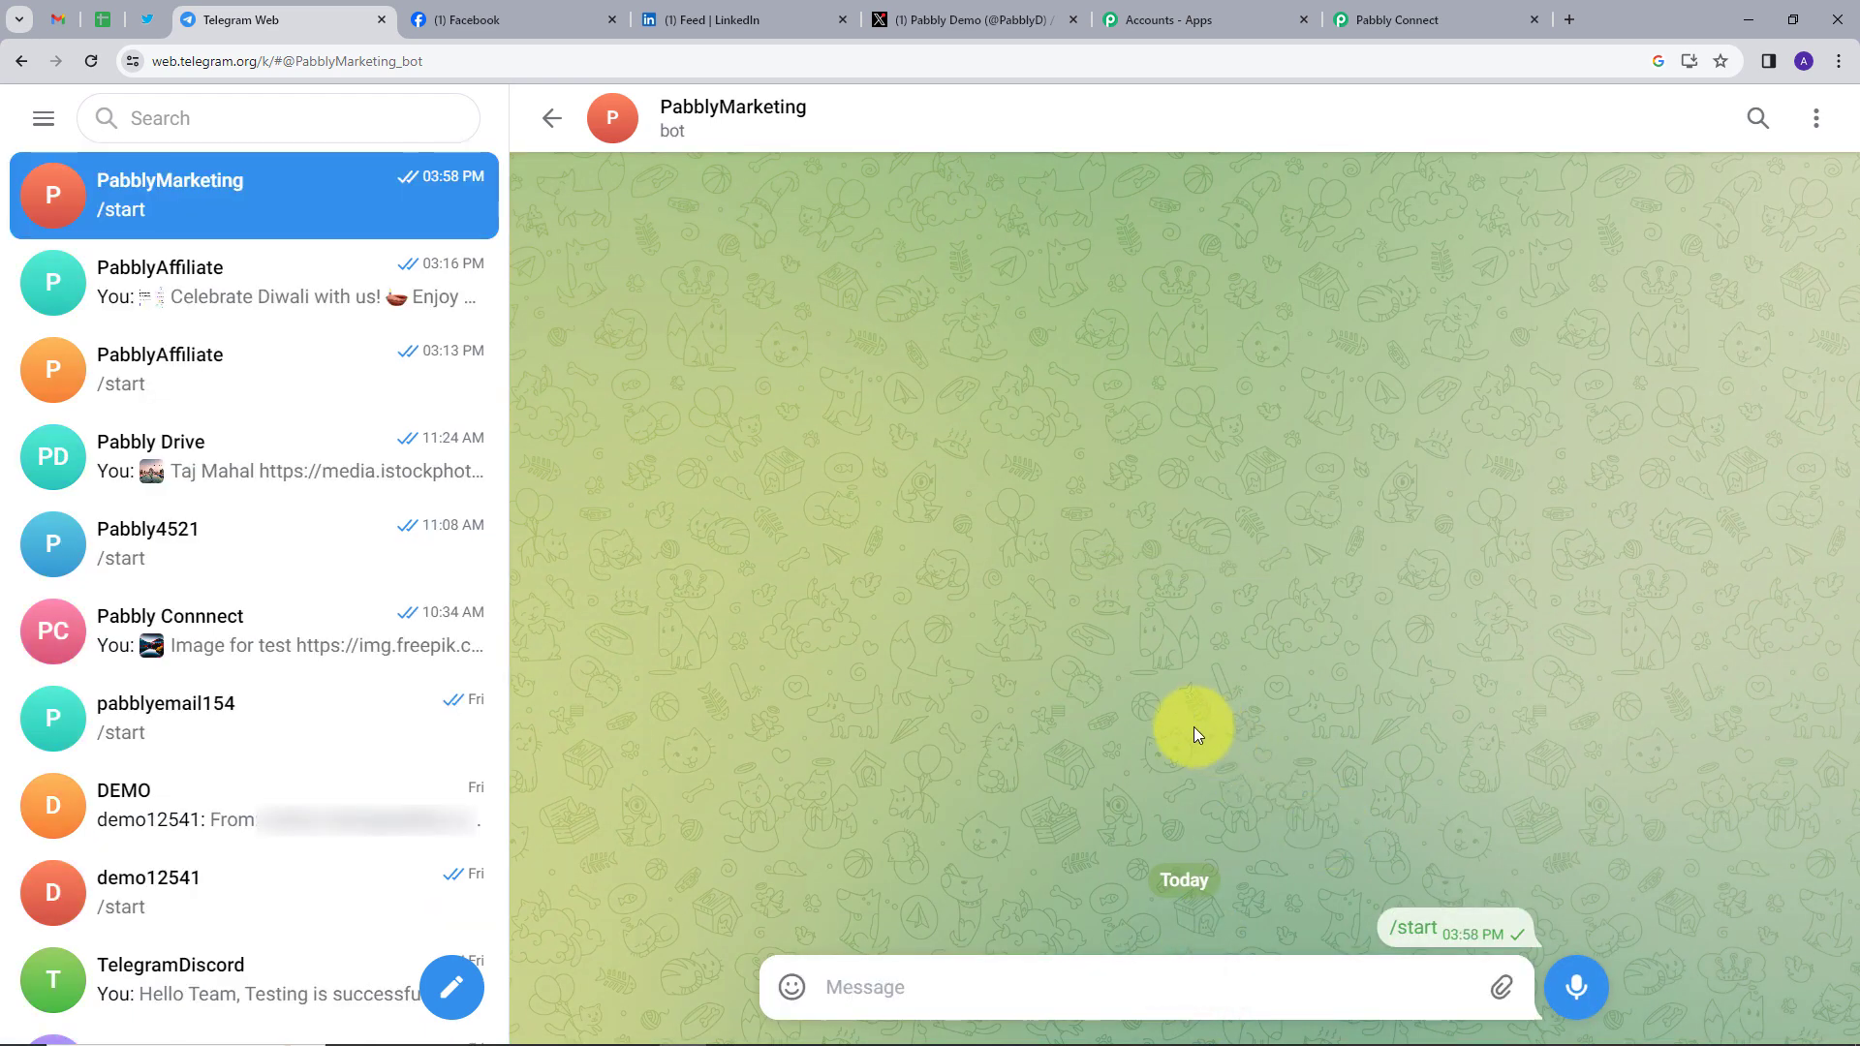
left_click(1389, 23)
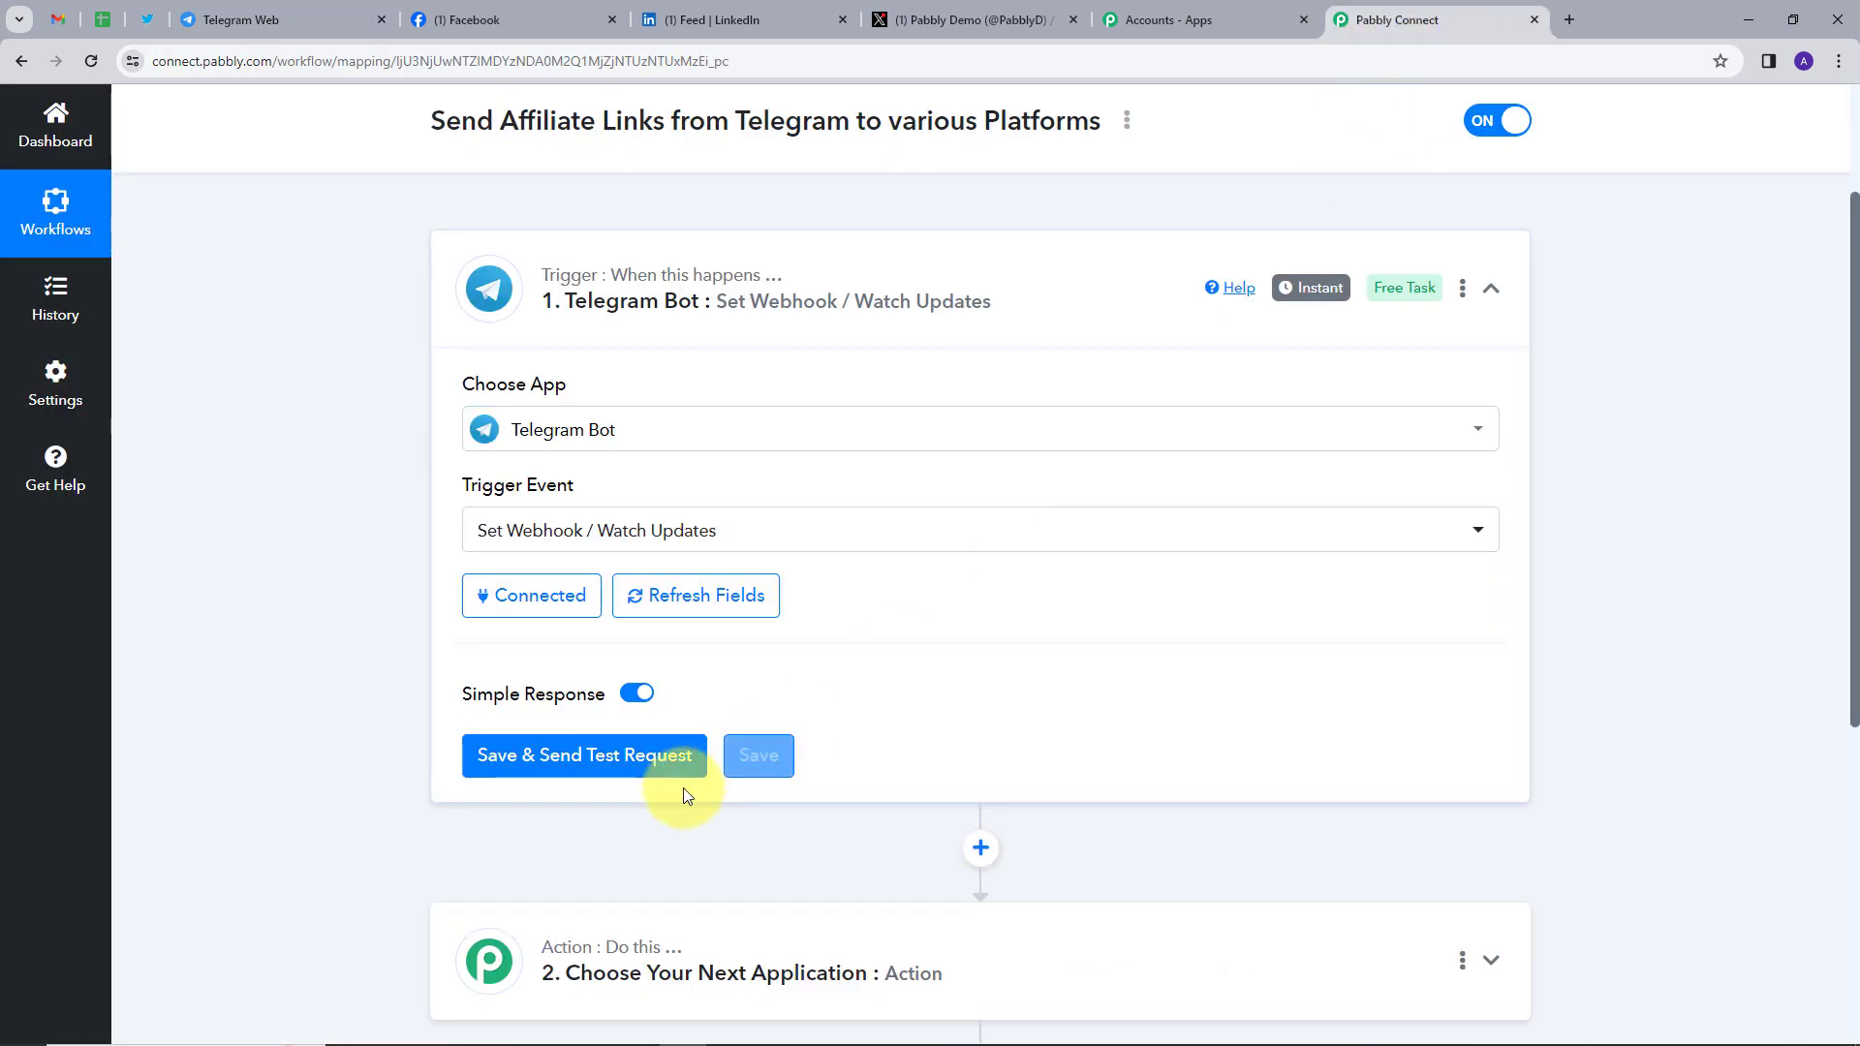
left_click(570, 771)
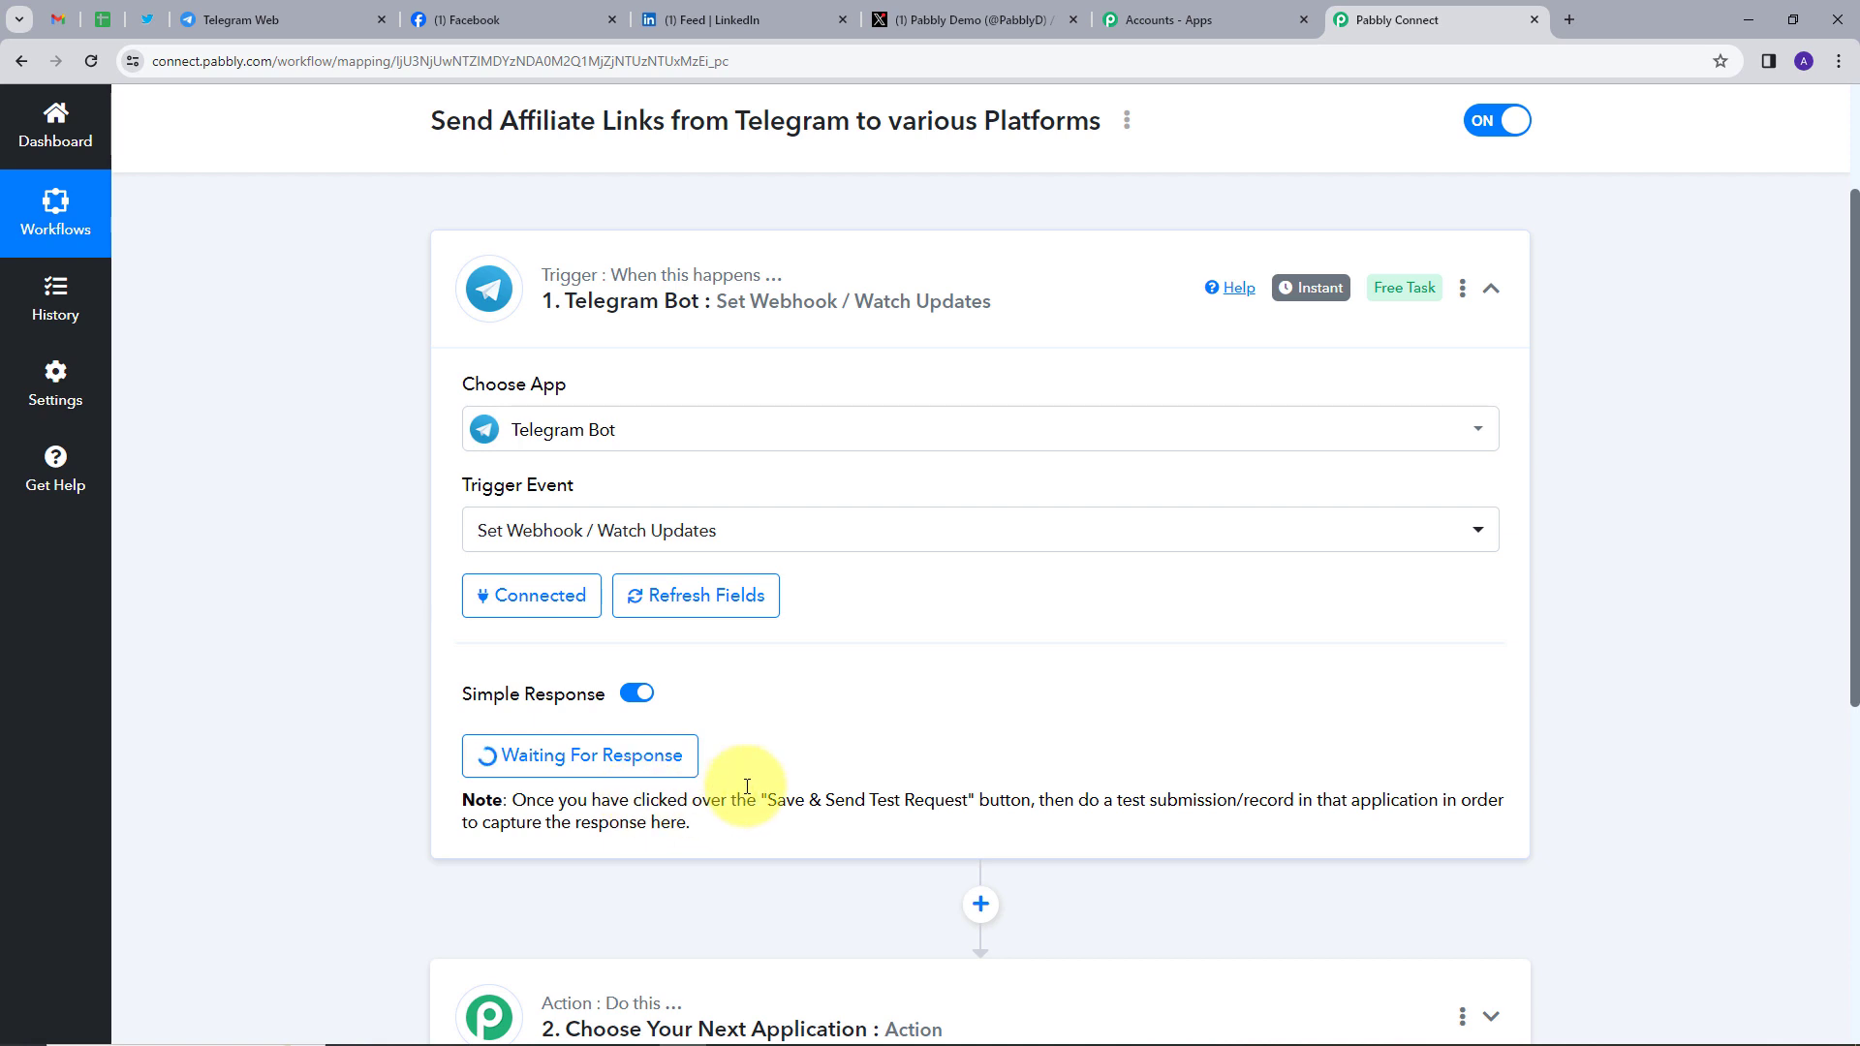
Start a new group in Telegram Web with the bots PabblyMarketing, Pabbly7415 and Pabbly7845 as members
left_click(247, 20)
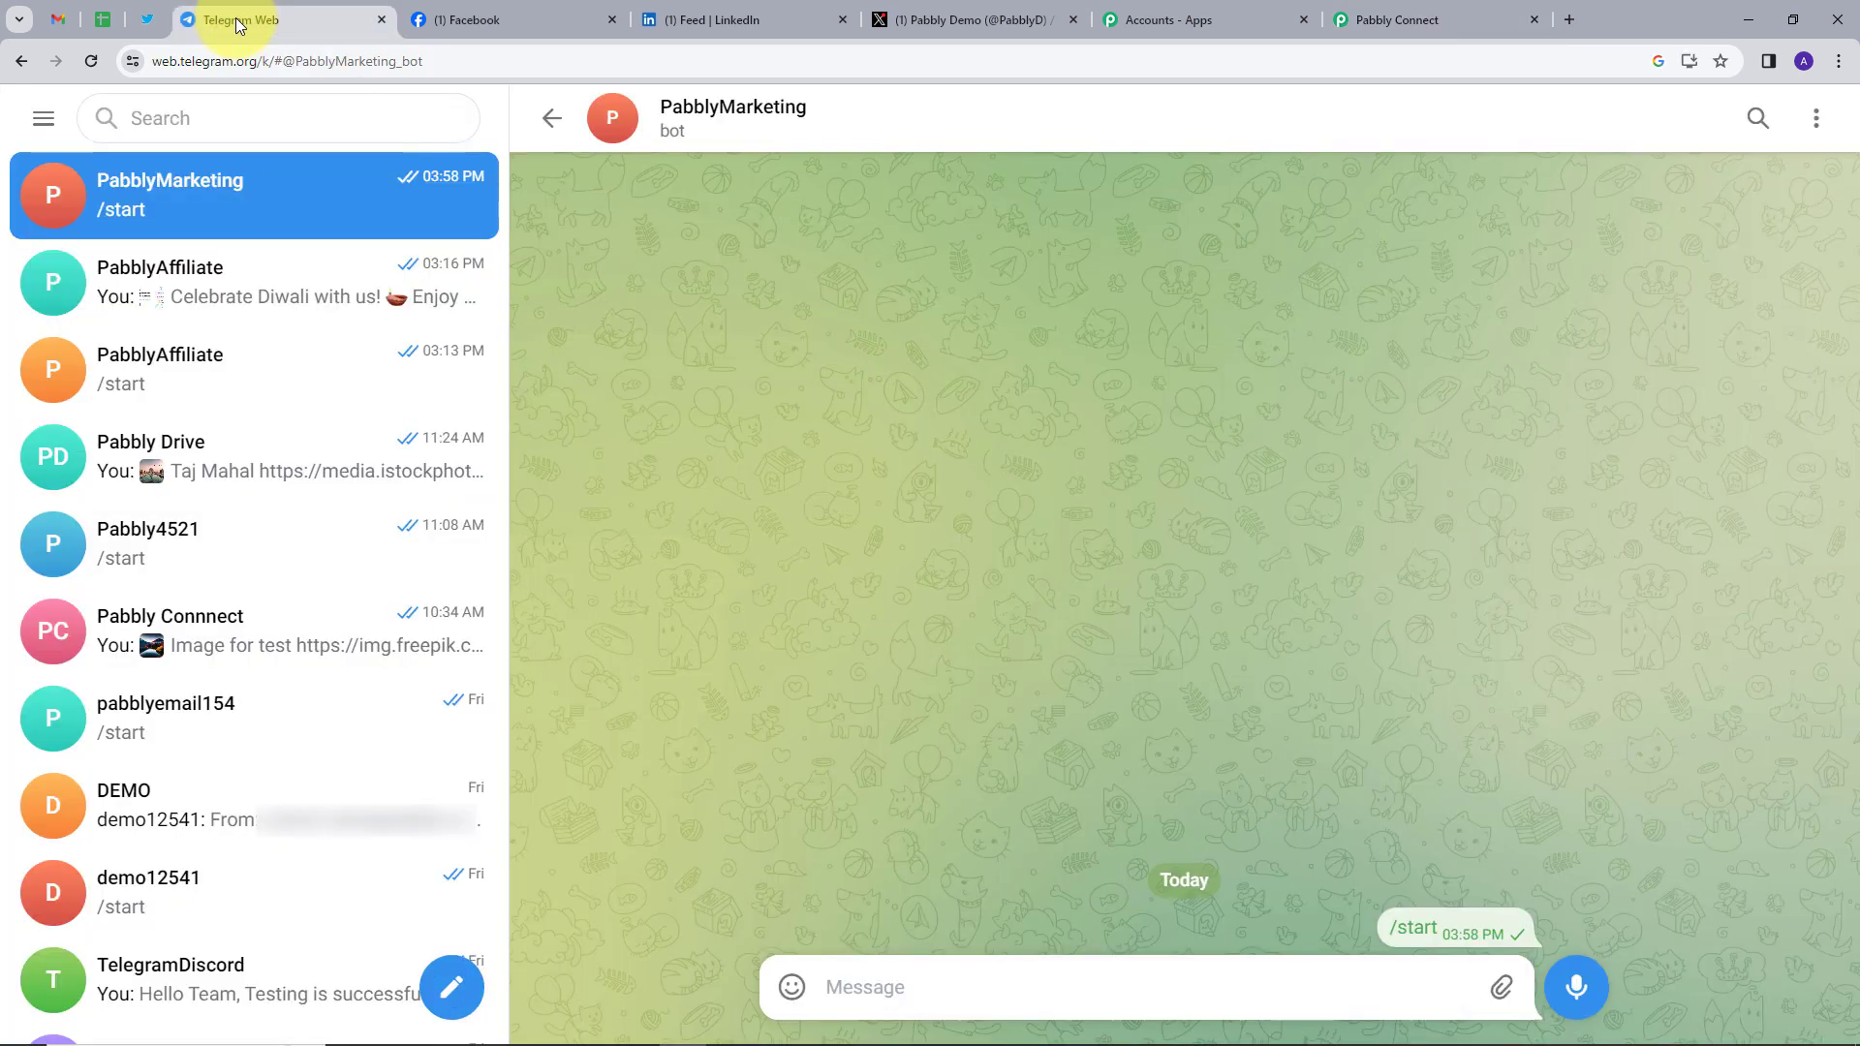
left_click(451, 988)
left_click(366, 880)
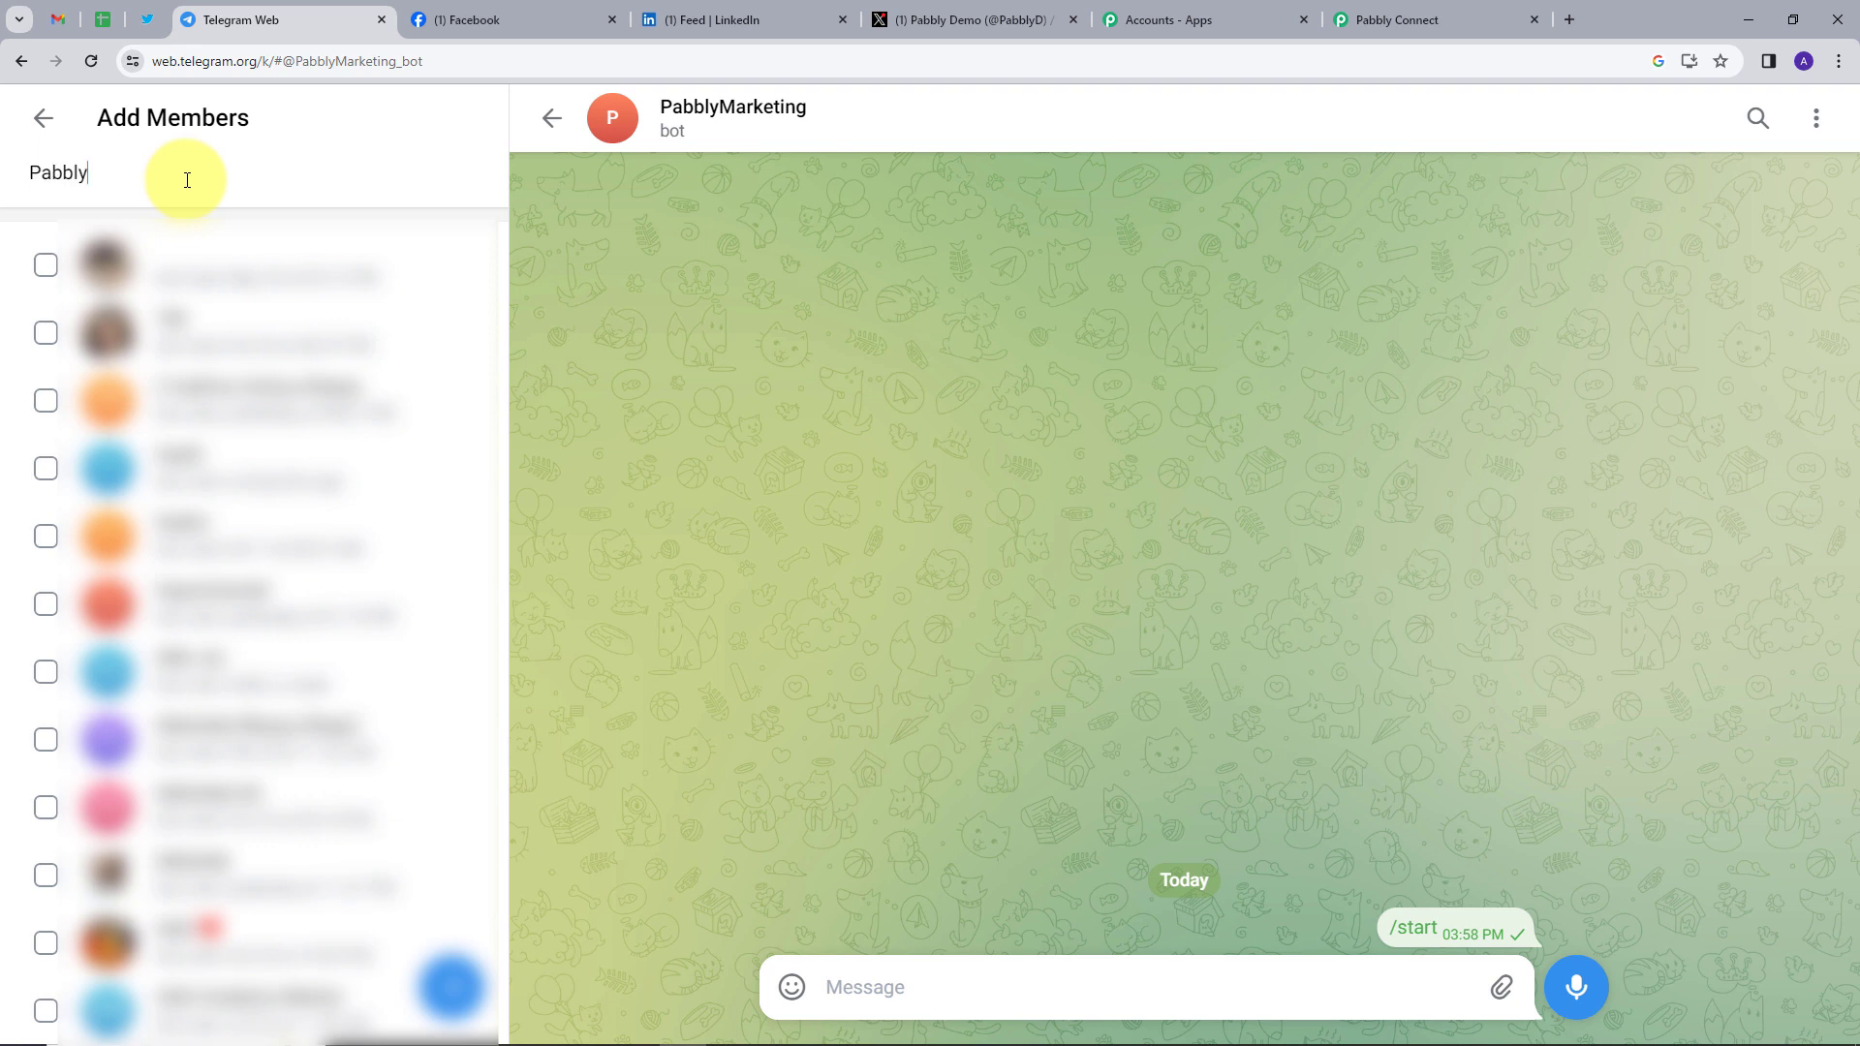
type("PabblyMar")
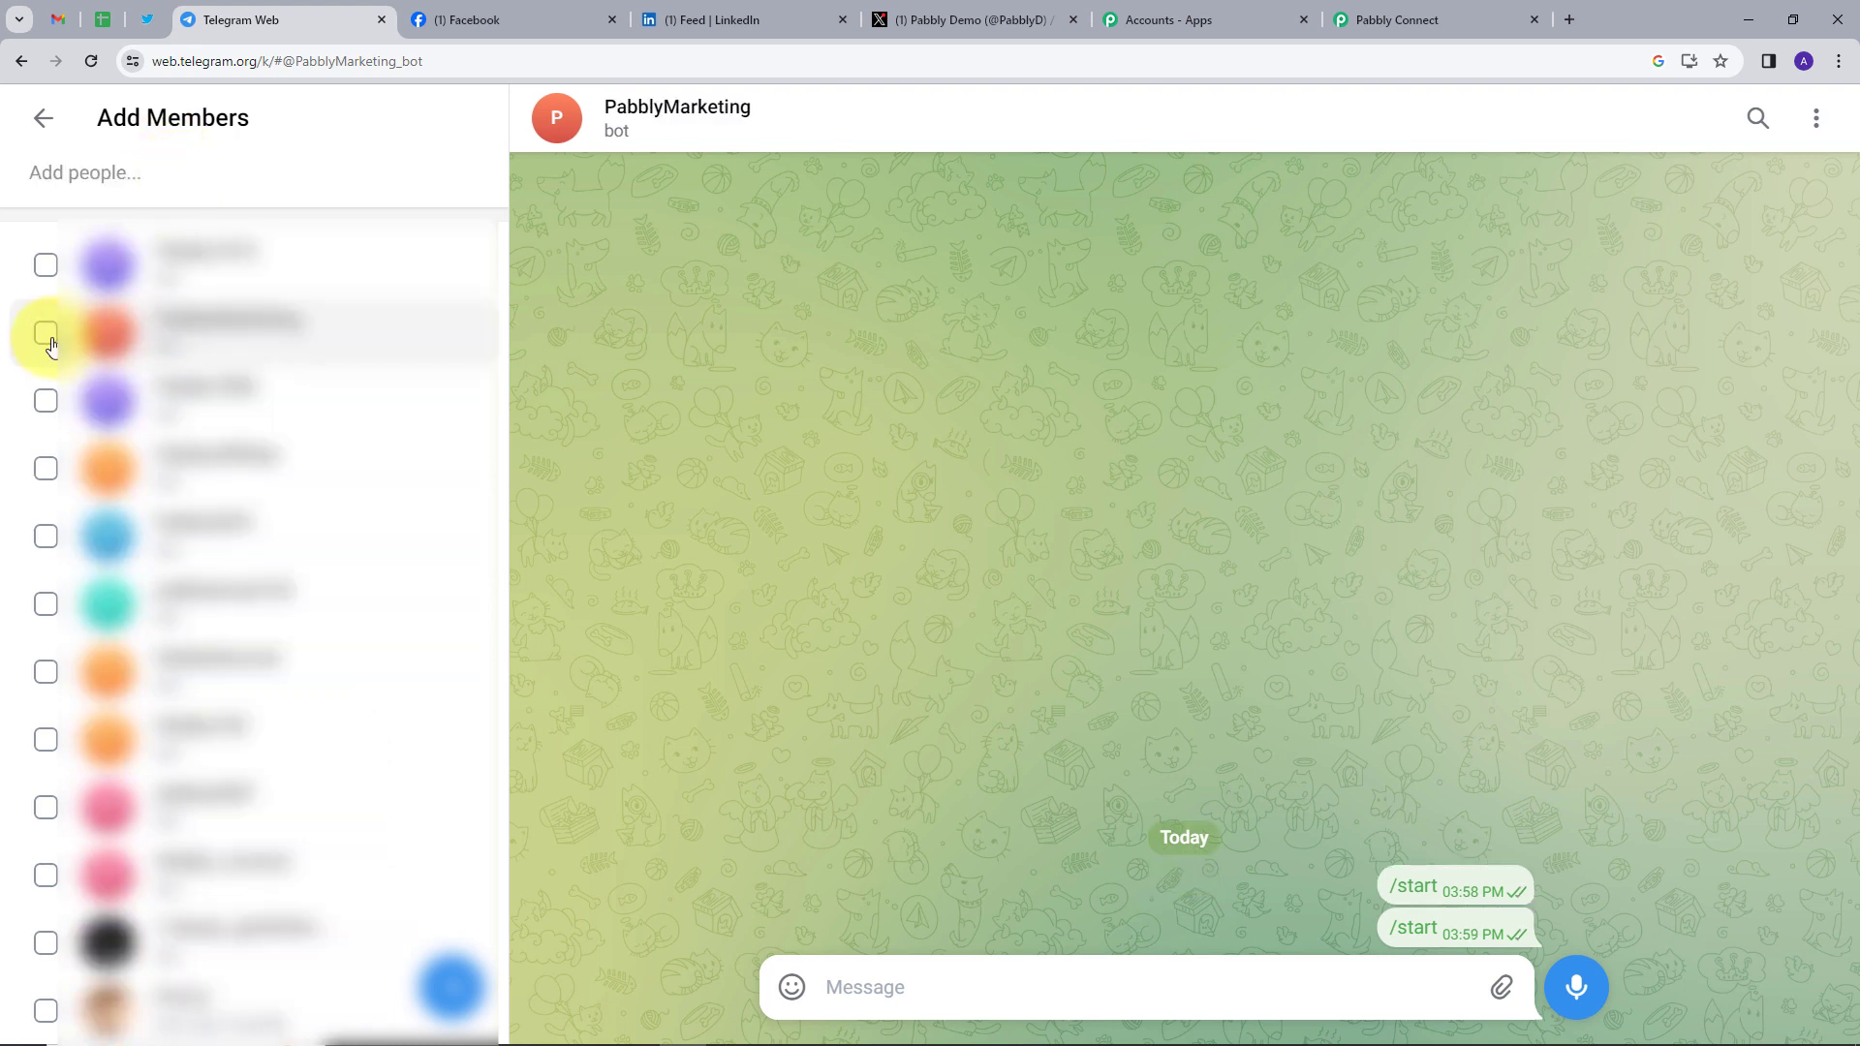
left_click(45, 333)
left_click(145, 266)
left_click(193, 441)
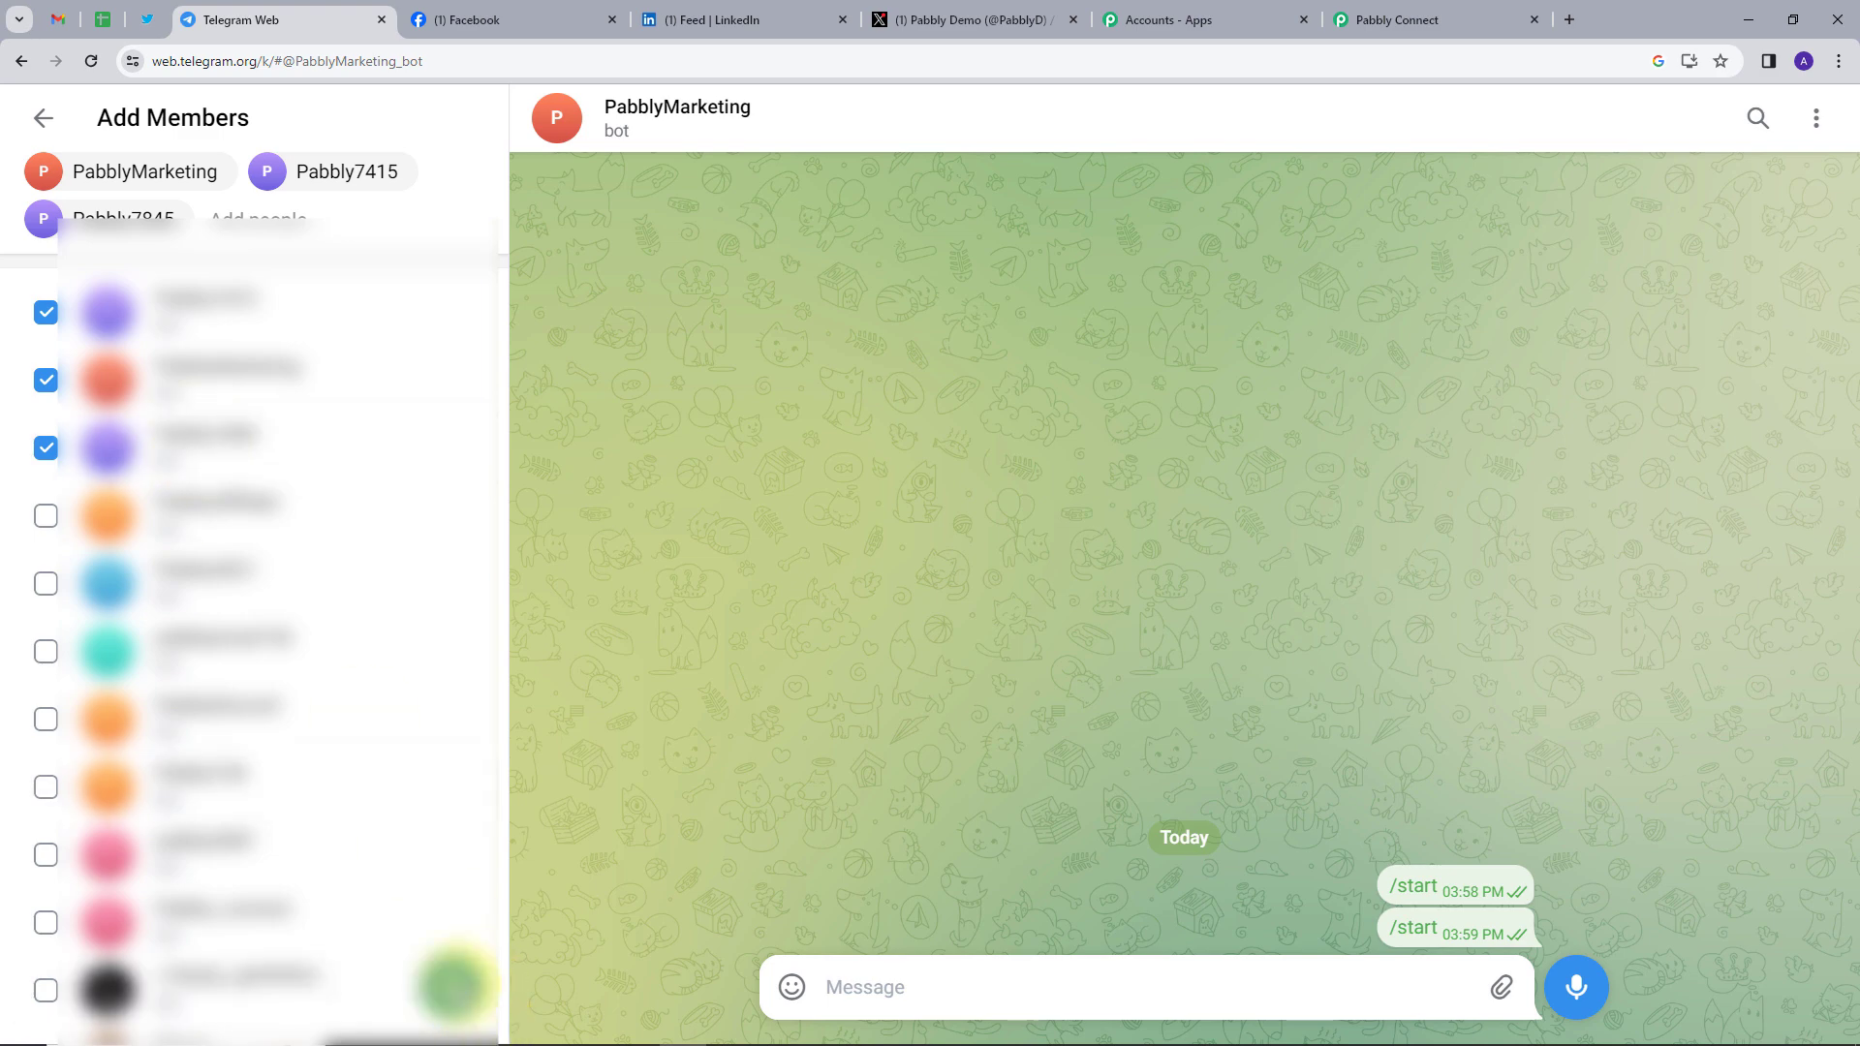
left_click(450, 985)
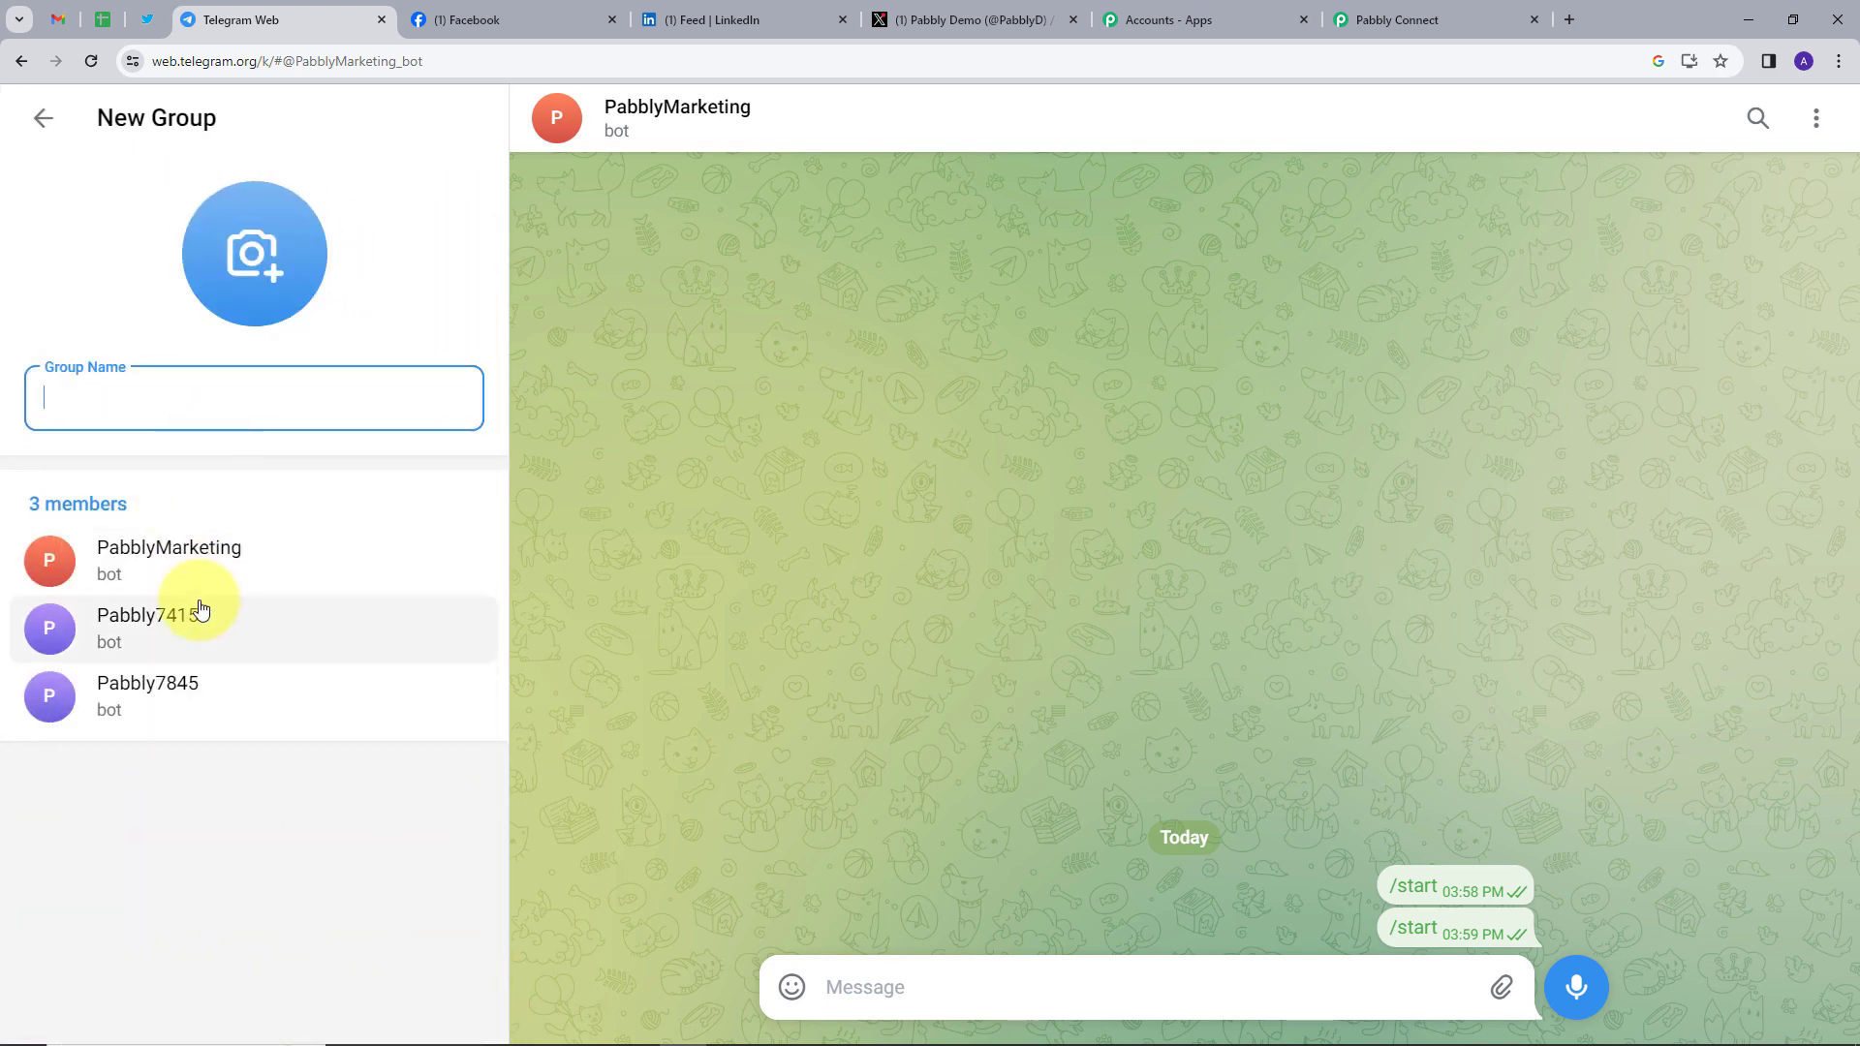
Name the new group Pabbly Marketing and create it
left_click(229, 489)
left_click(229, 407)
type("Pabbly Marketing")
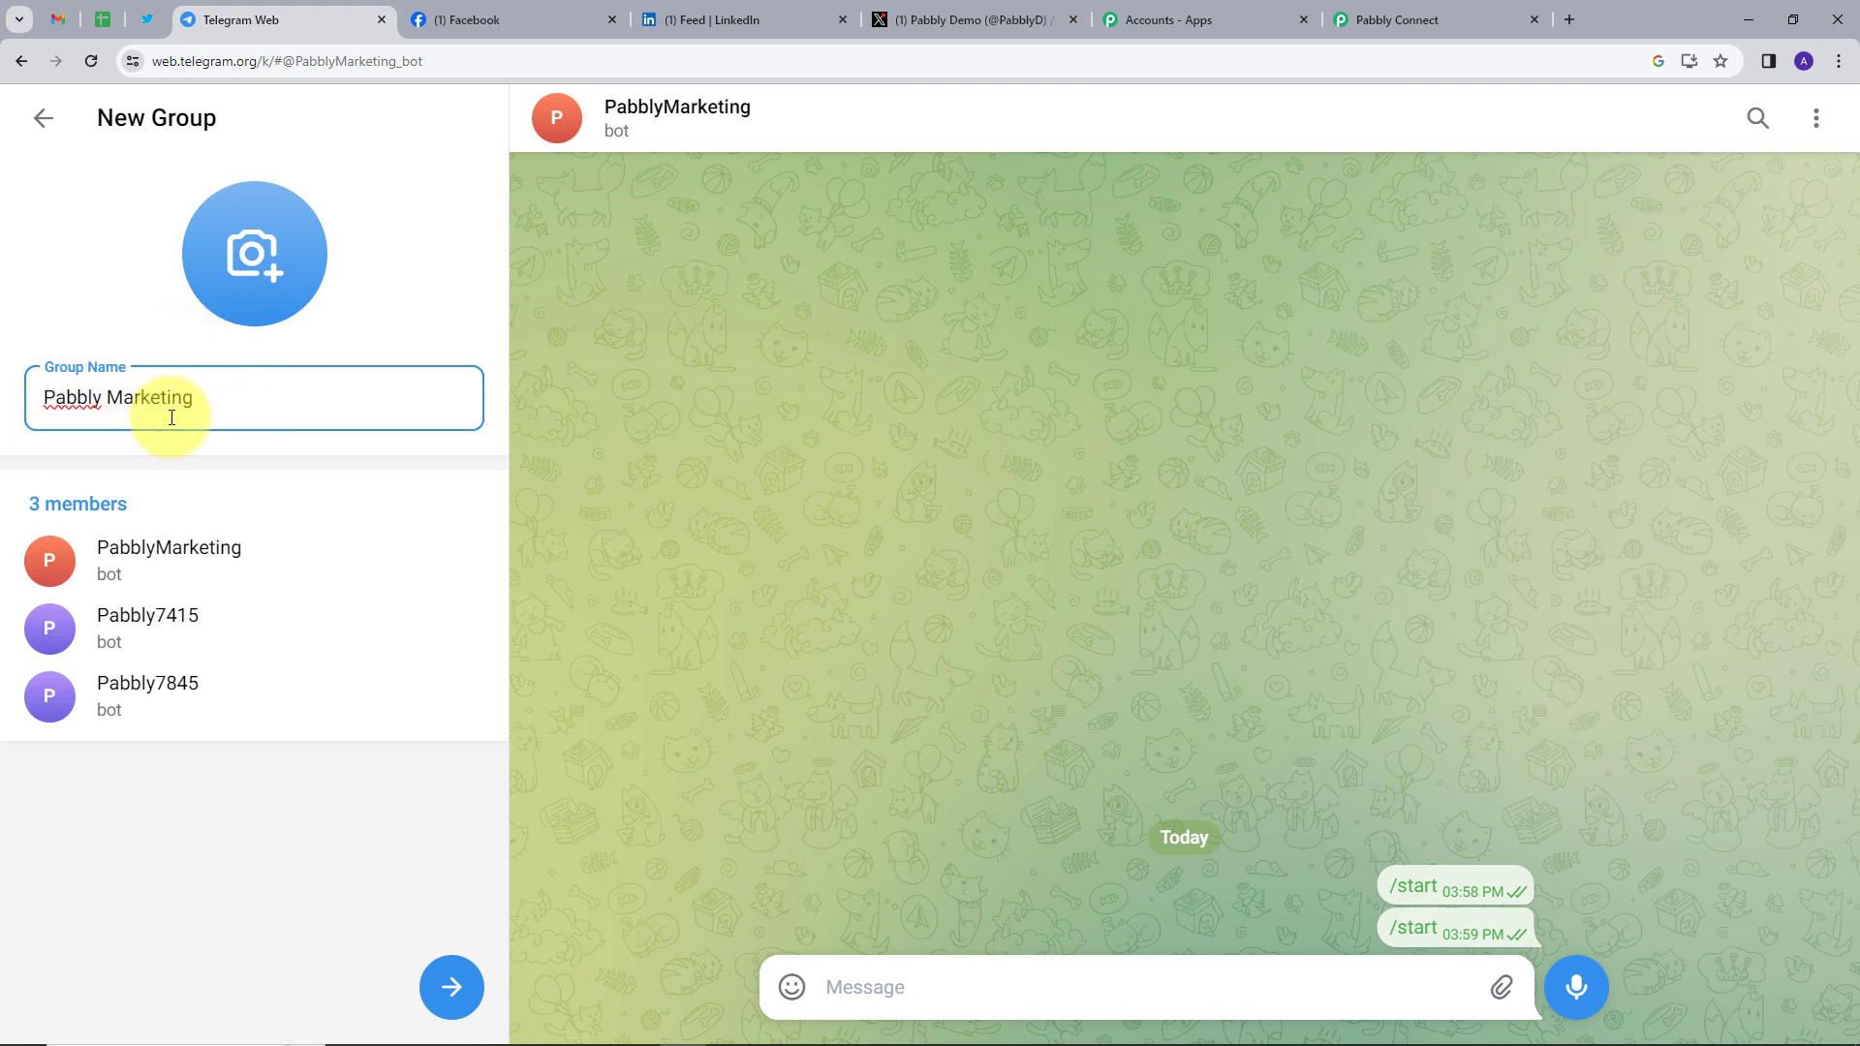
left_click(448, 984)
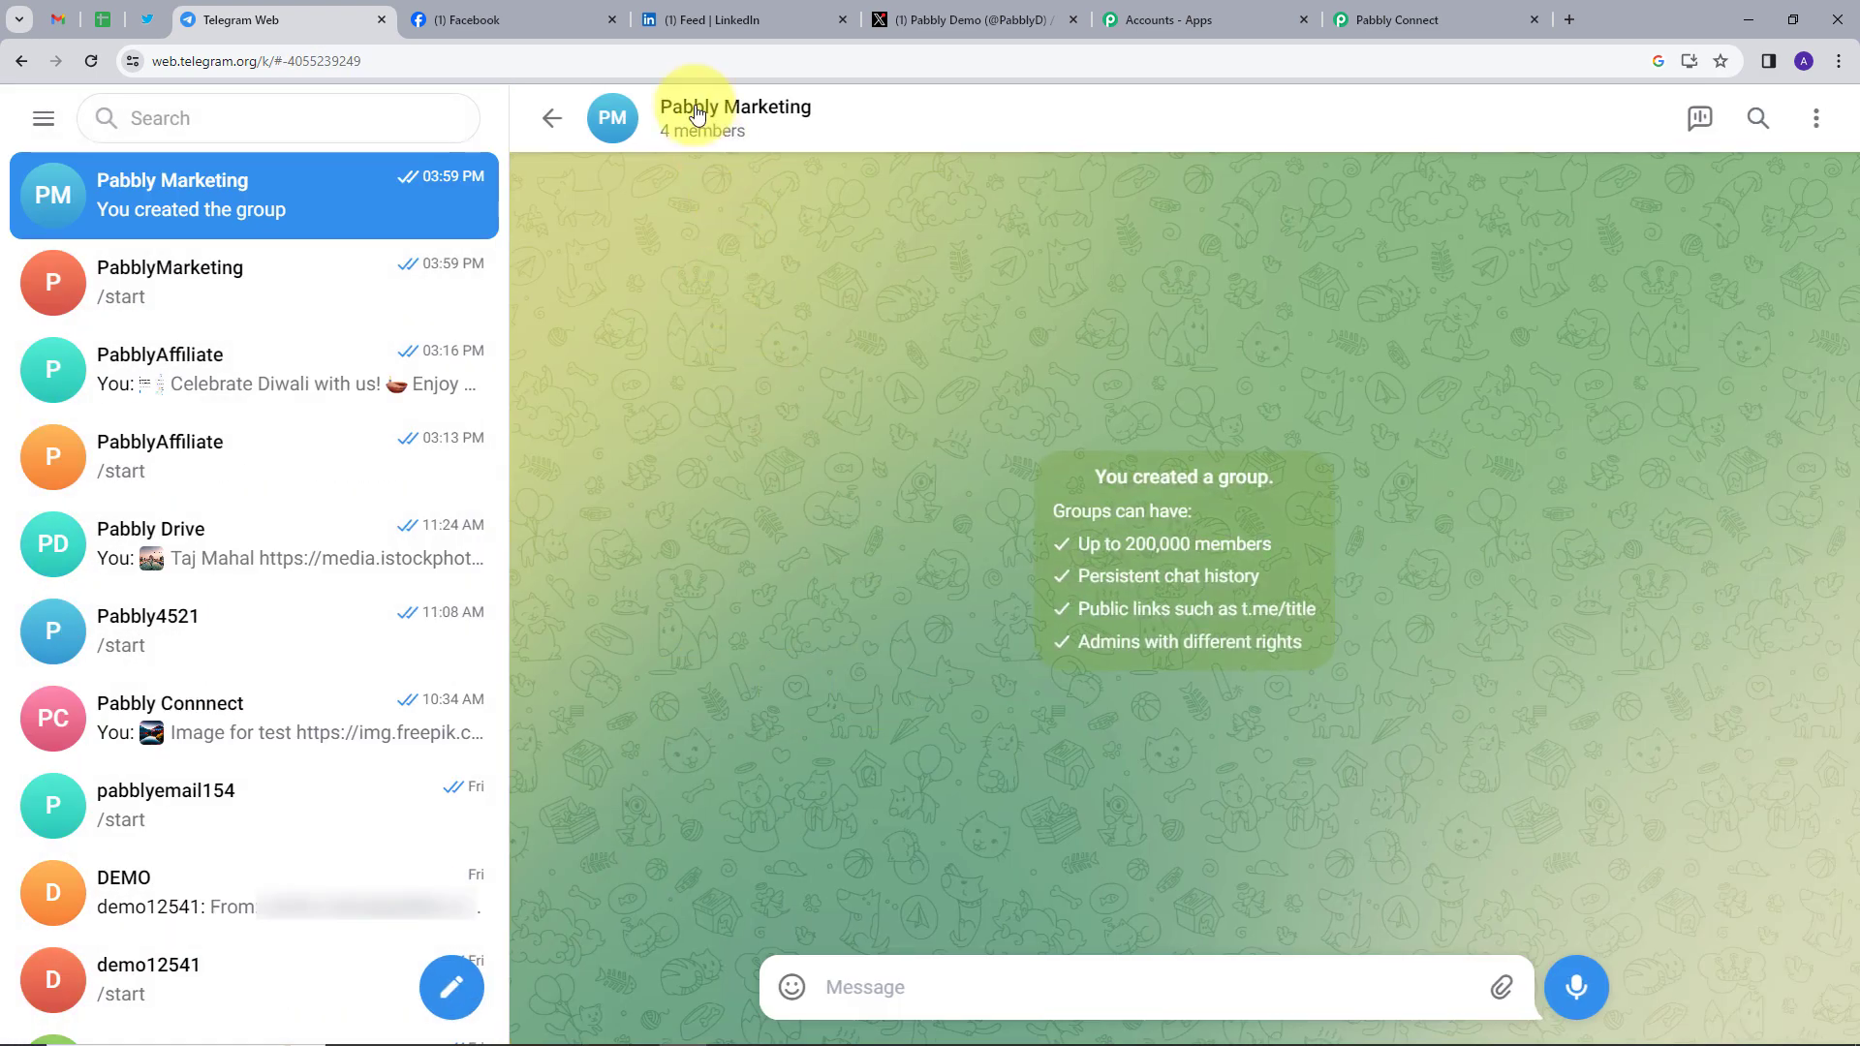
Make the PabblyMarketing bot an admin of the Pabbly Marketing group and close the group profile
left_click(697, 114)
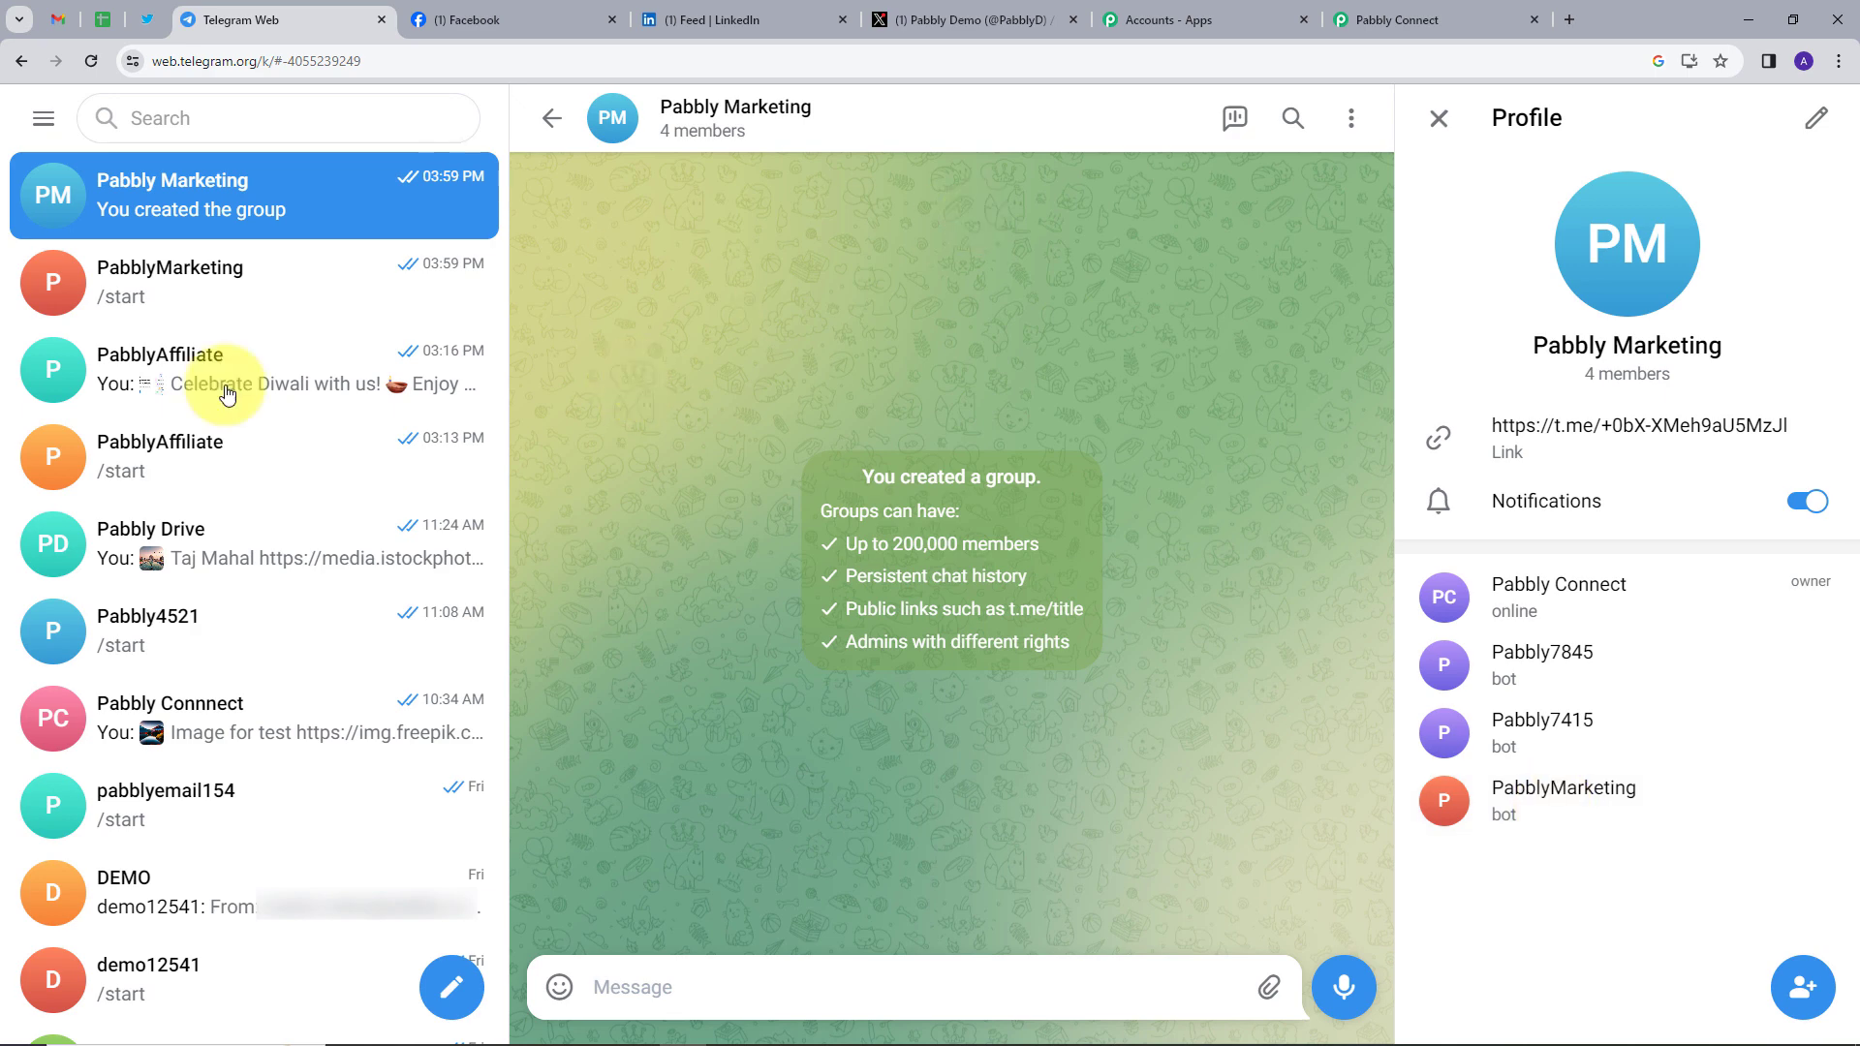
left_click(107, 70)
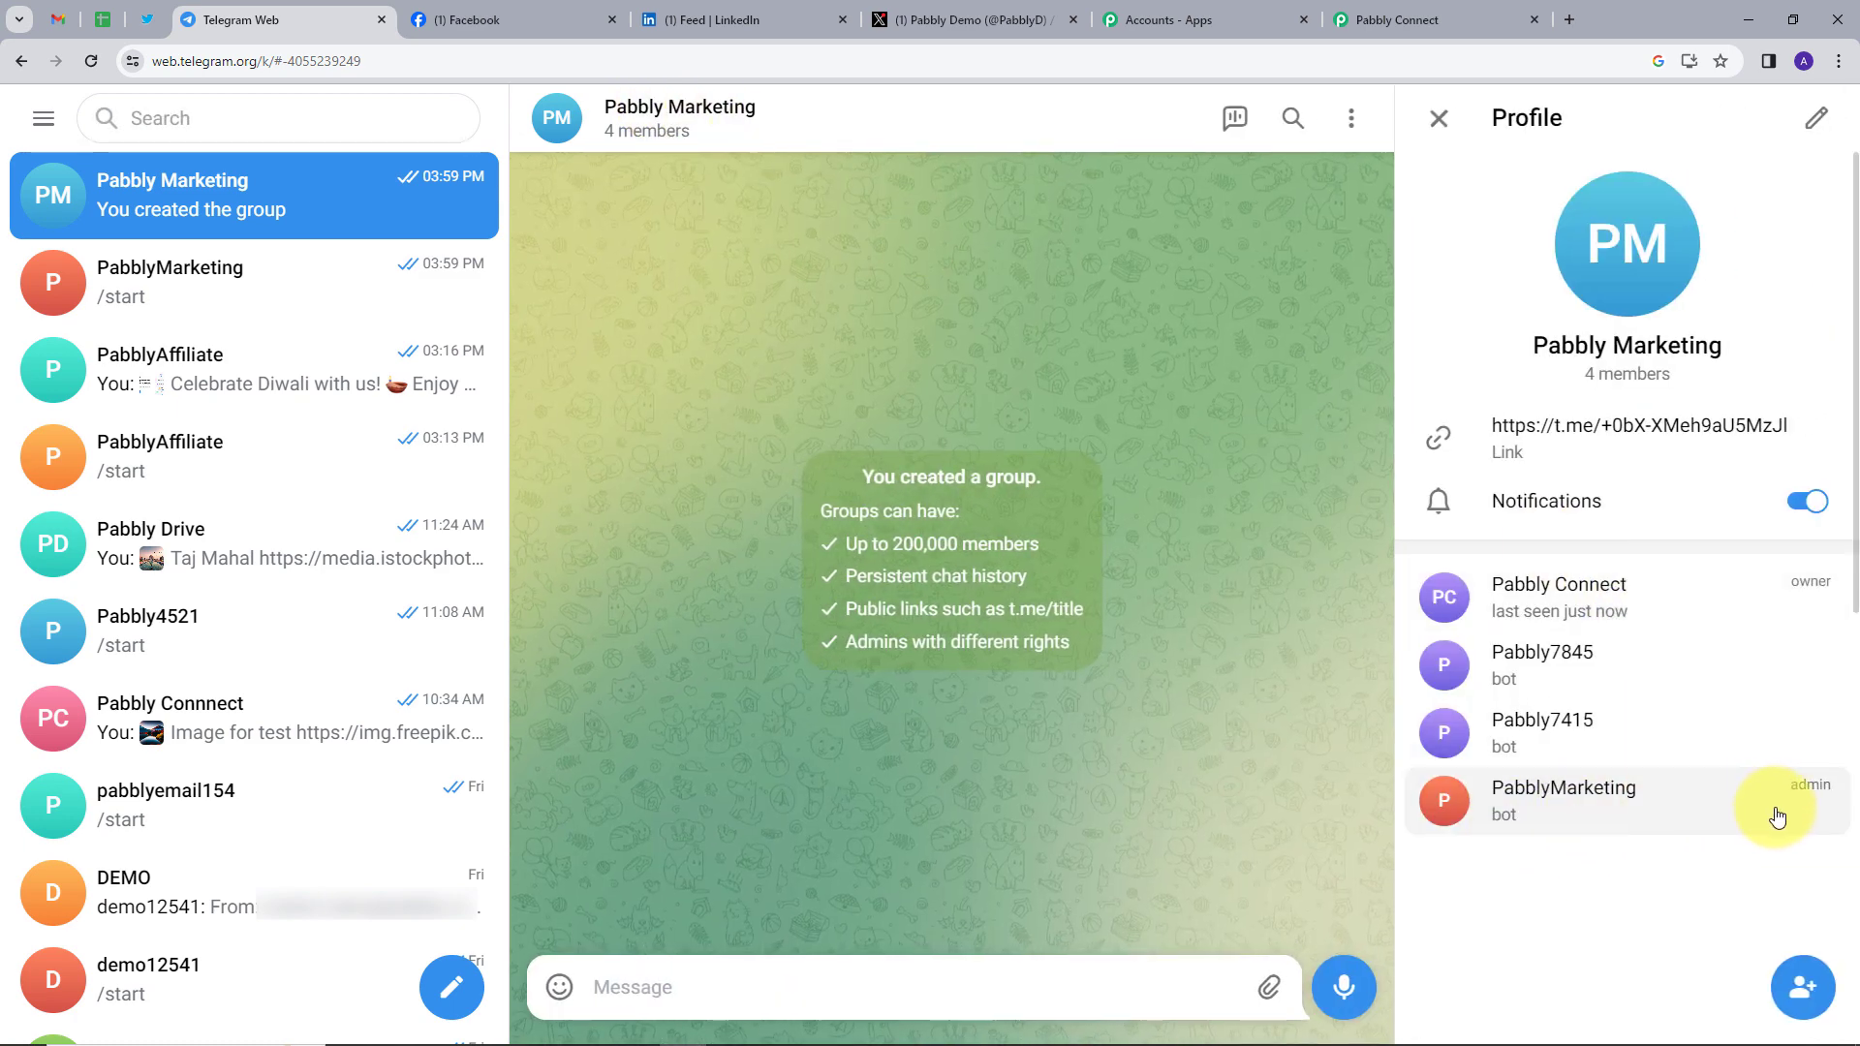
left_click(1439, 118)
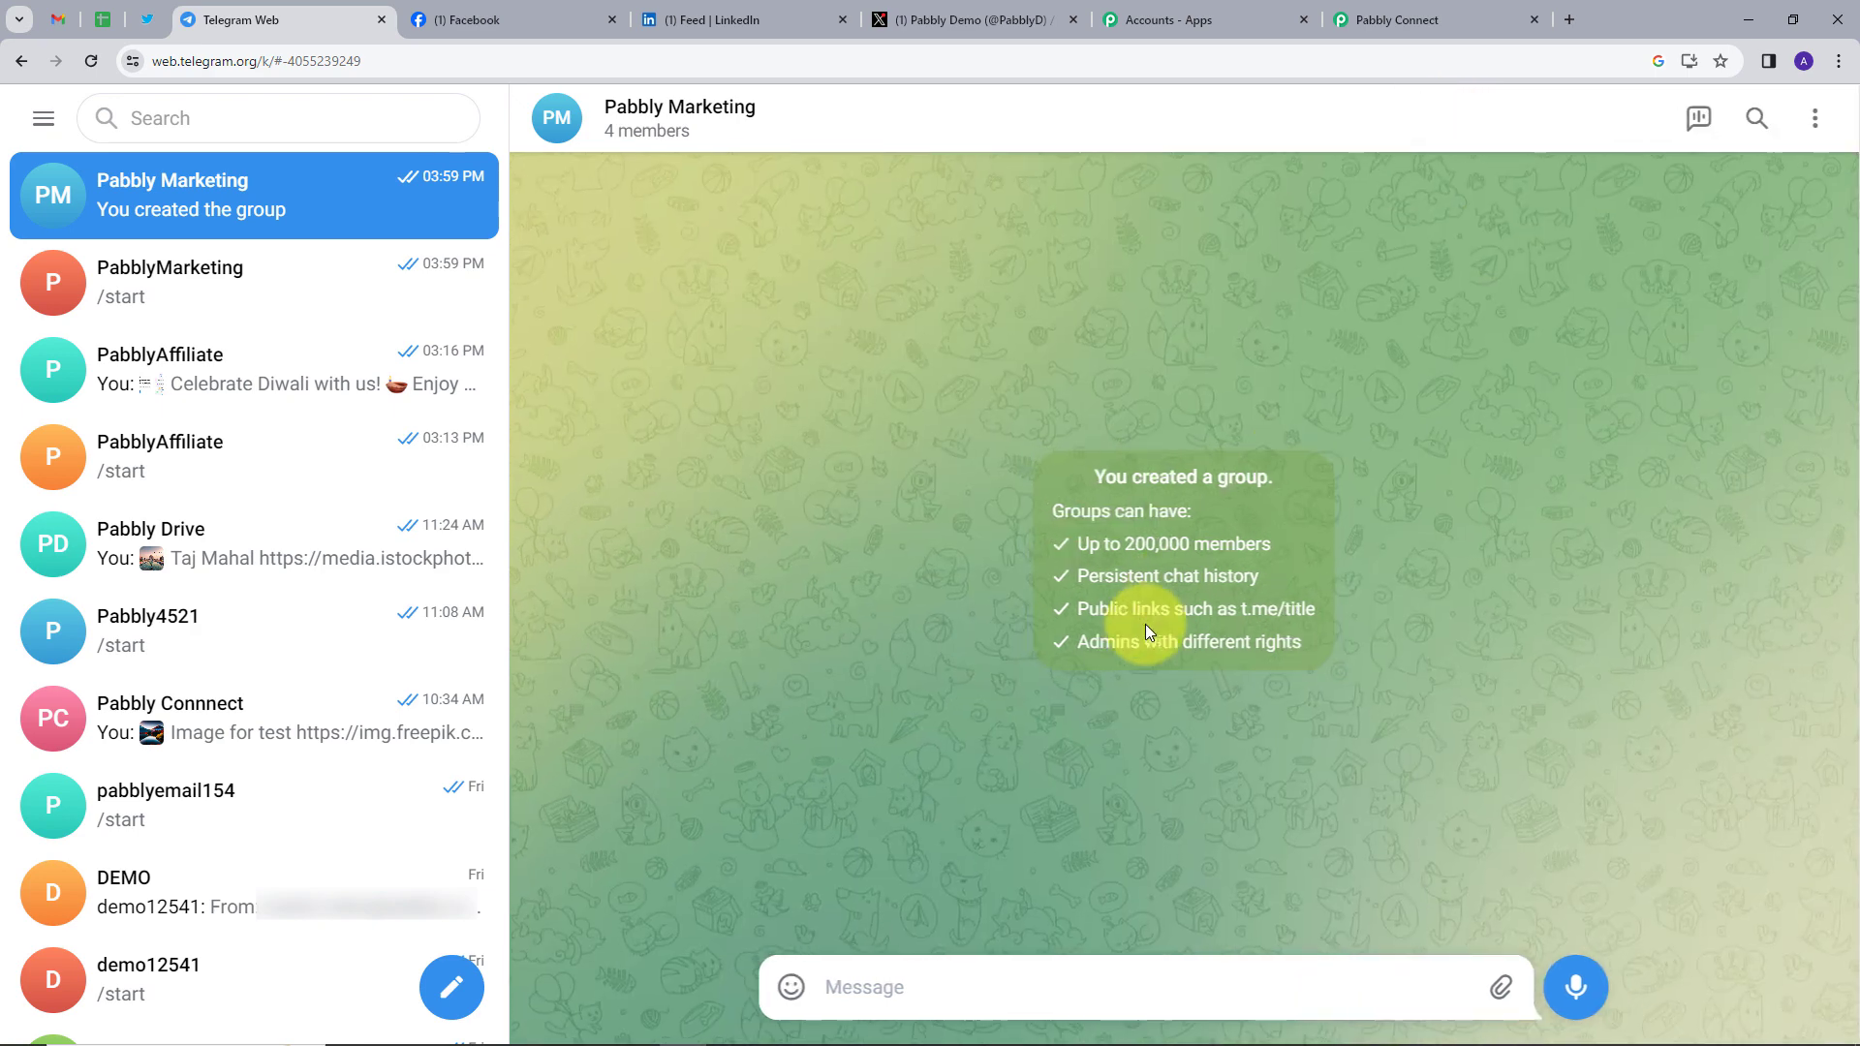
left_click(993, 968)
type("Celebrate Diwali with us! 🪔 Enjoy a festive 20% discount on our products as a token of our gratitude. Use code \"DIWALI20\" at checkout. Hurry, this offer shines bright only for a limited time. Shop now and make your Diwali even more special with Pabbly https://accounts.pabbly.com/apps")
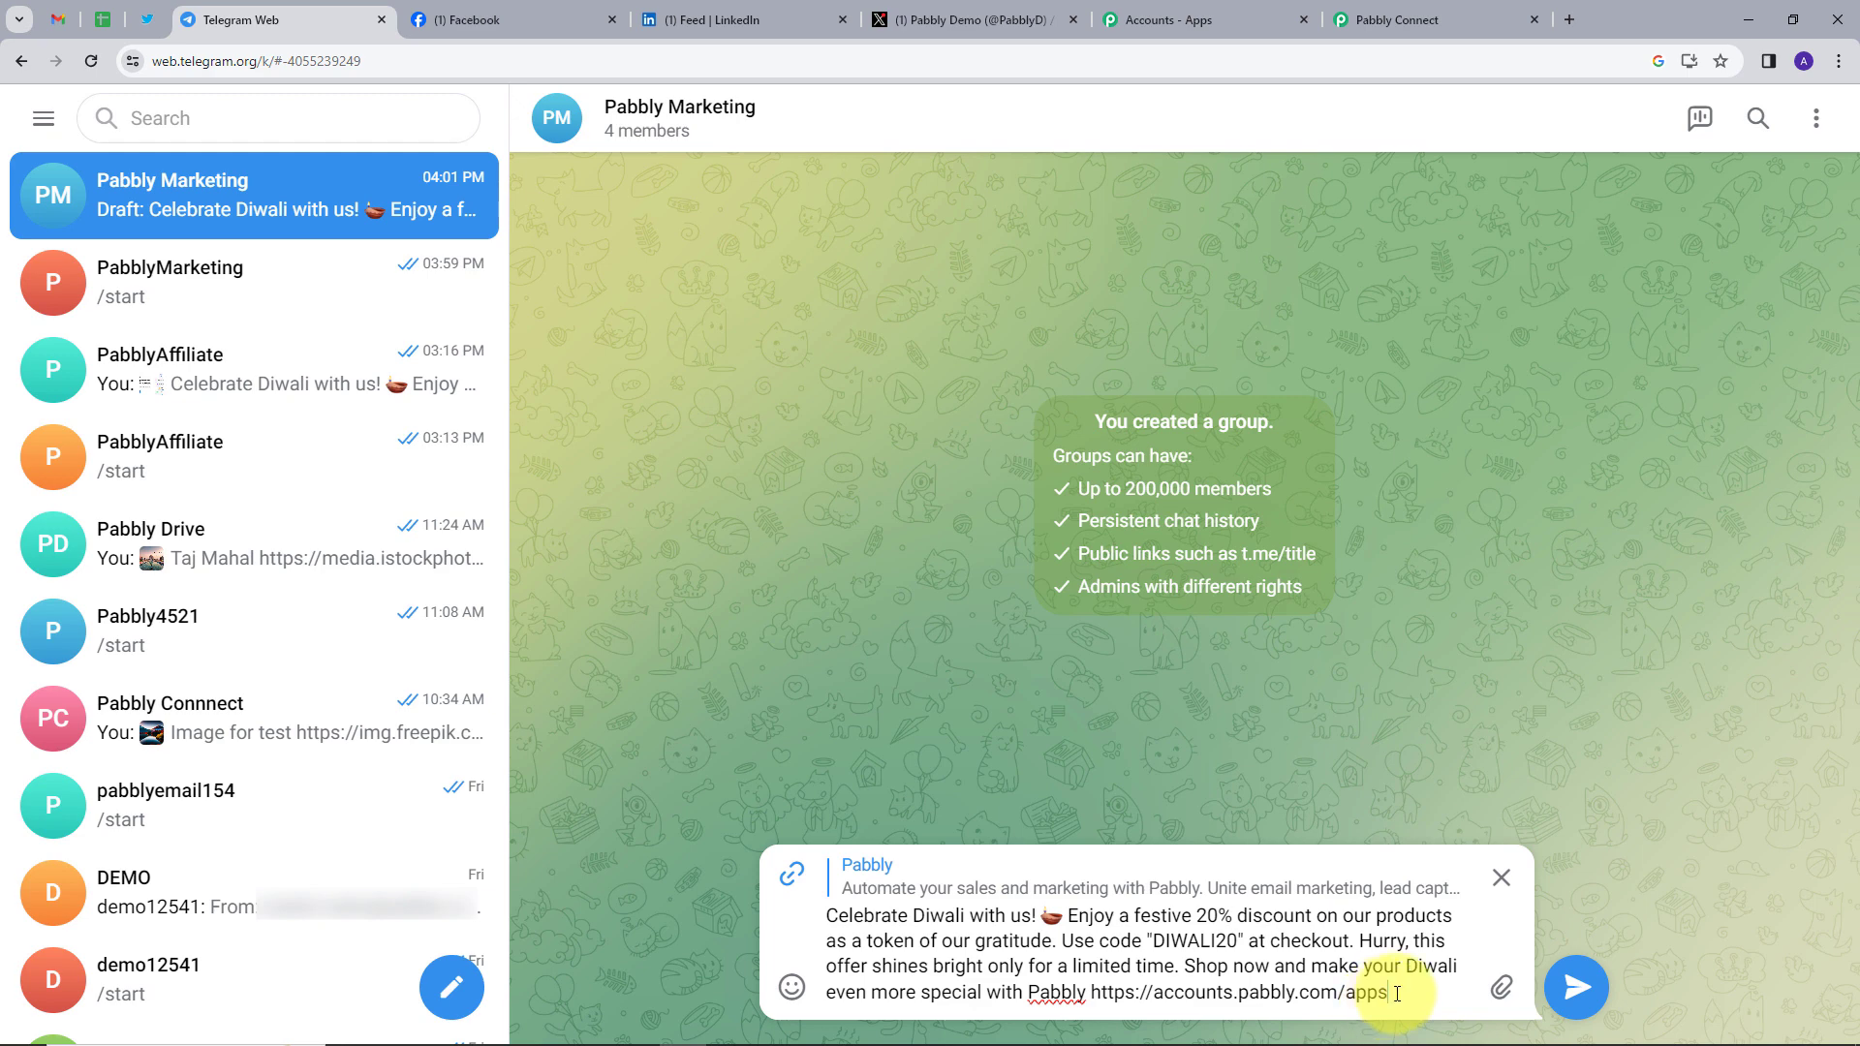
left_click(1576, 987)
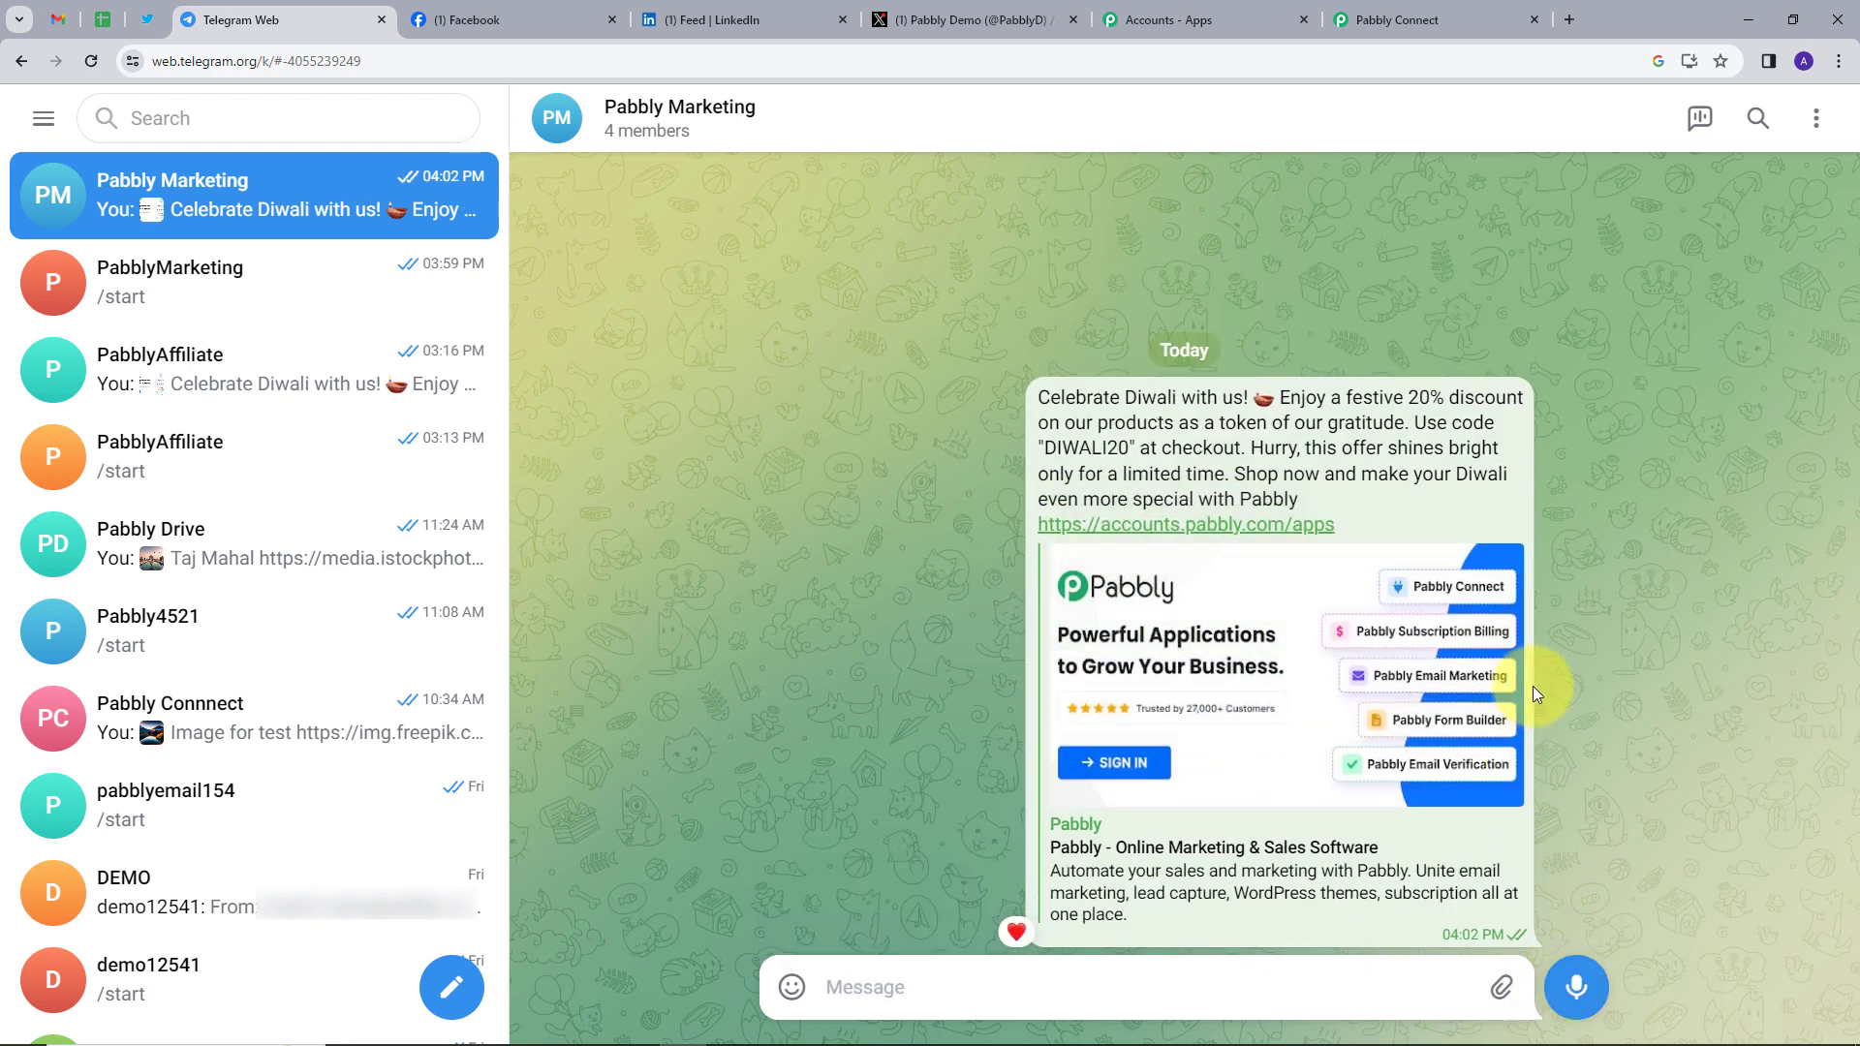
Switch to Pabbly Connect and read the full Message Text value in the captured trigger response
left_click(1435, 19)
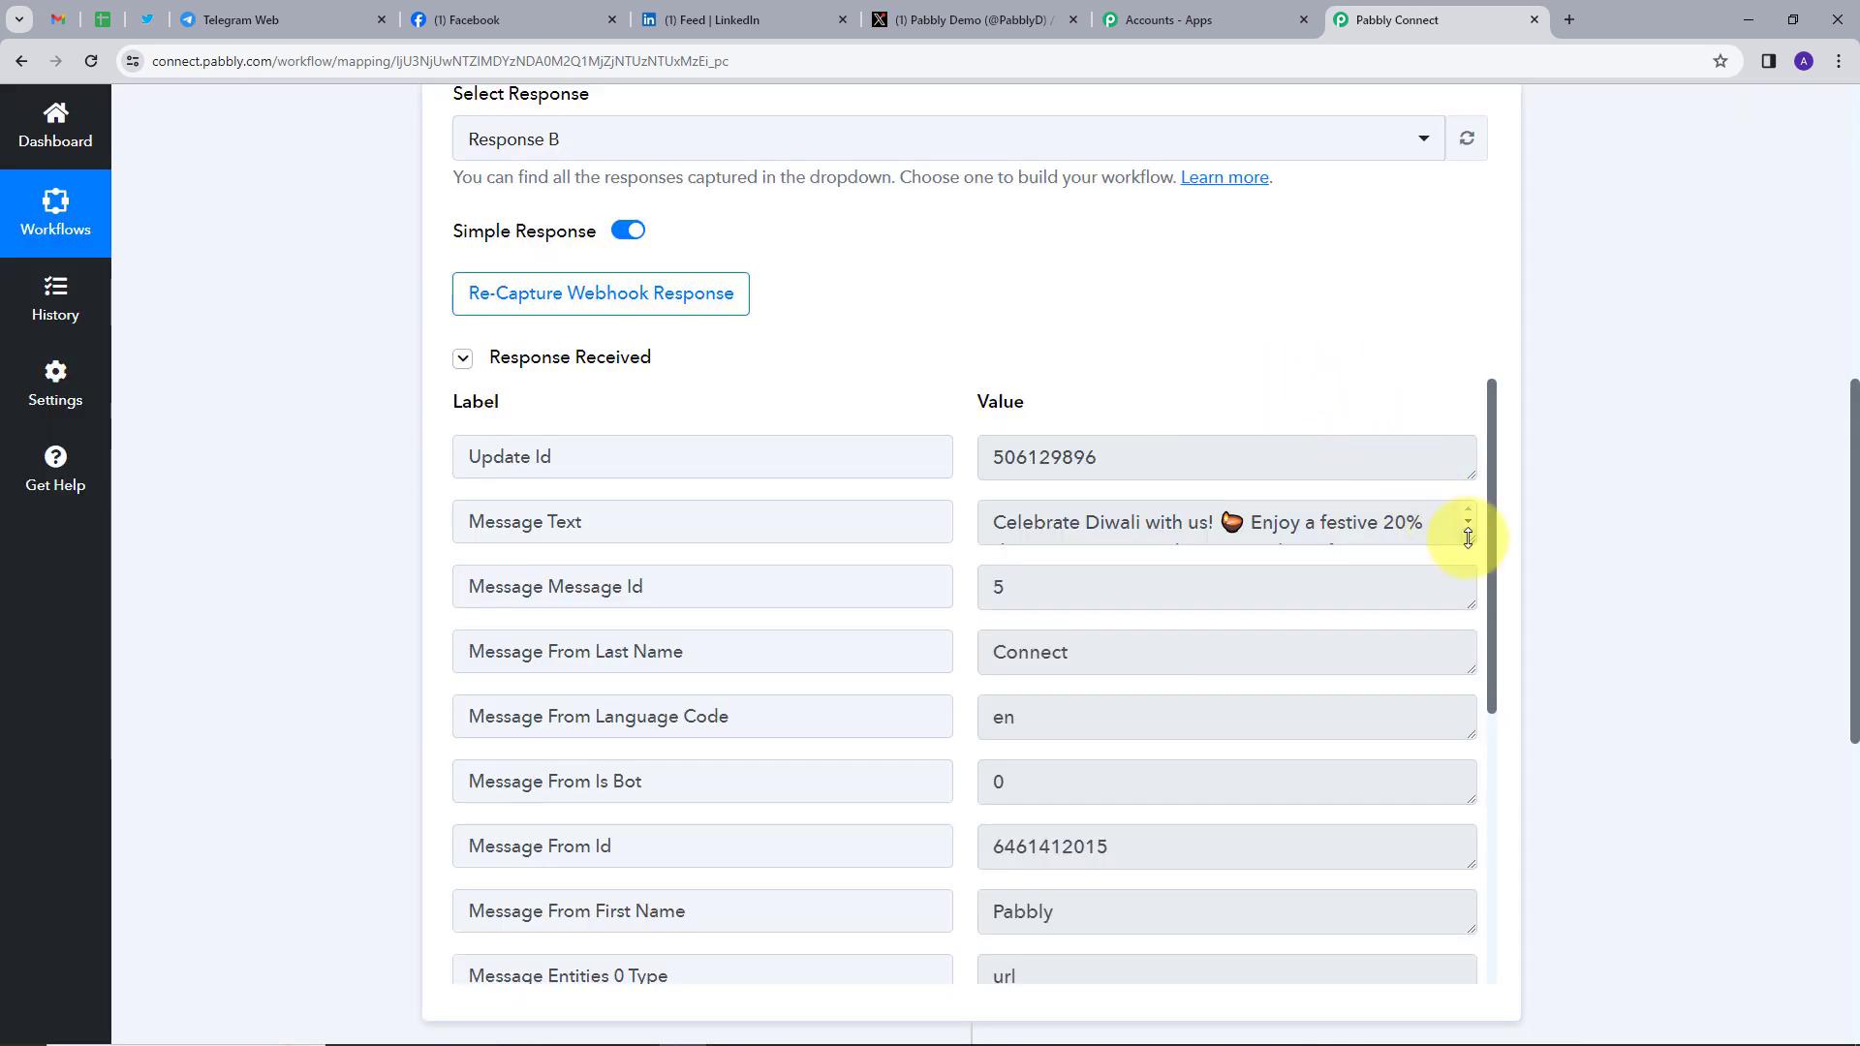
left_click_drag(1469, 538, 1468, 713)
left_click_drag(1013, 511, 1357, 683)
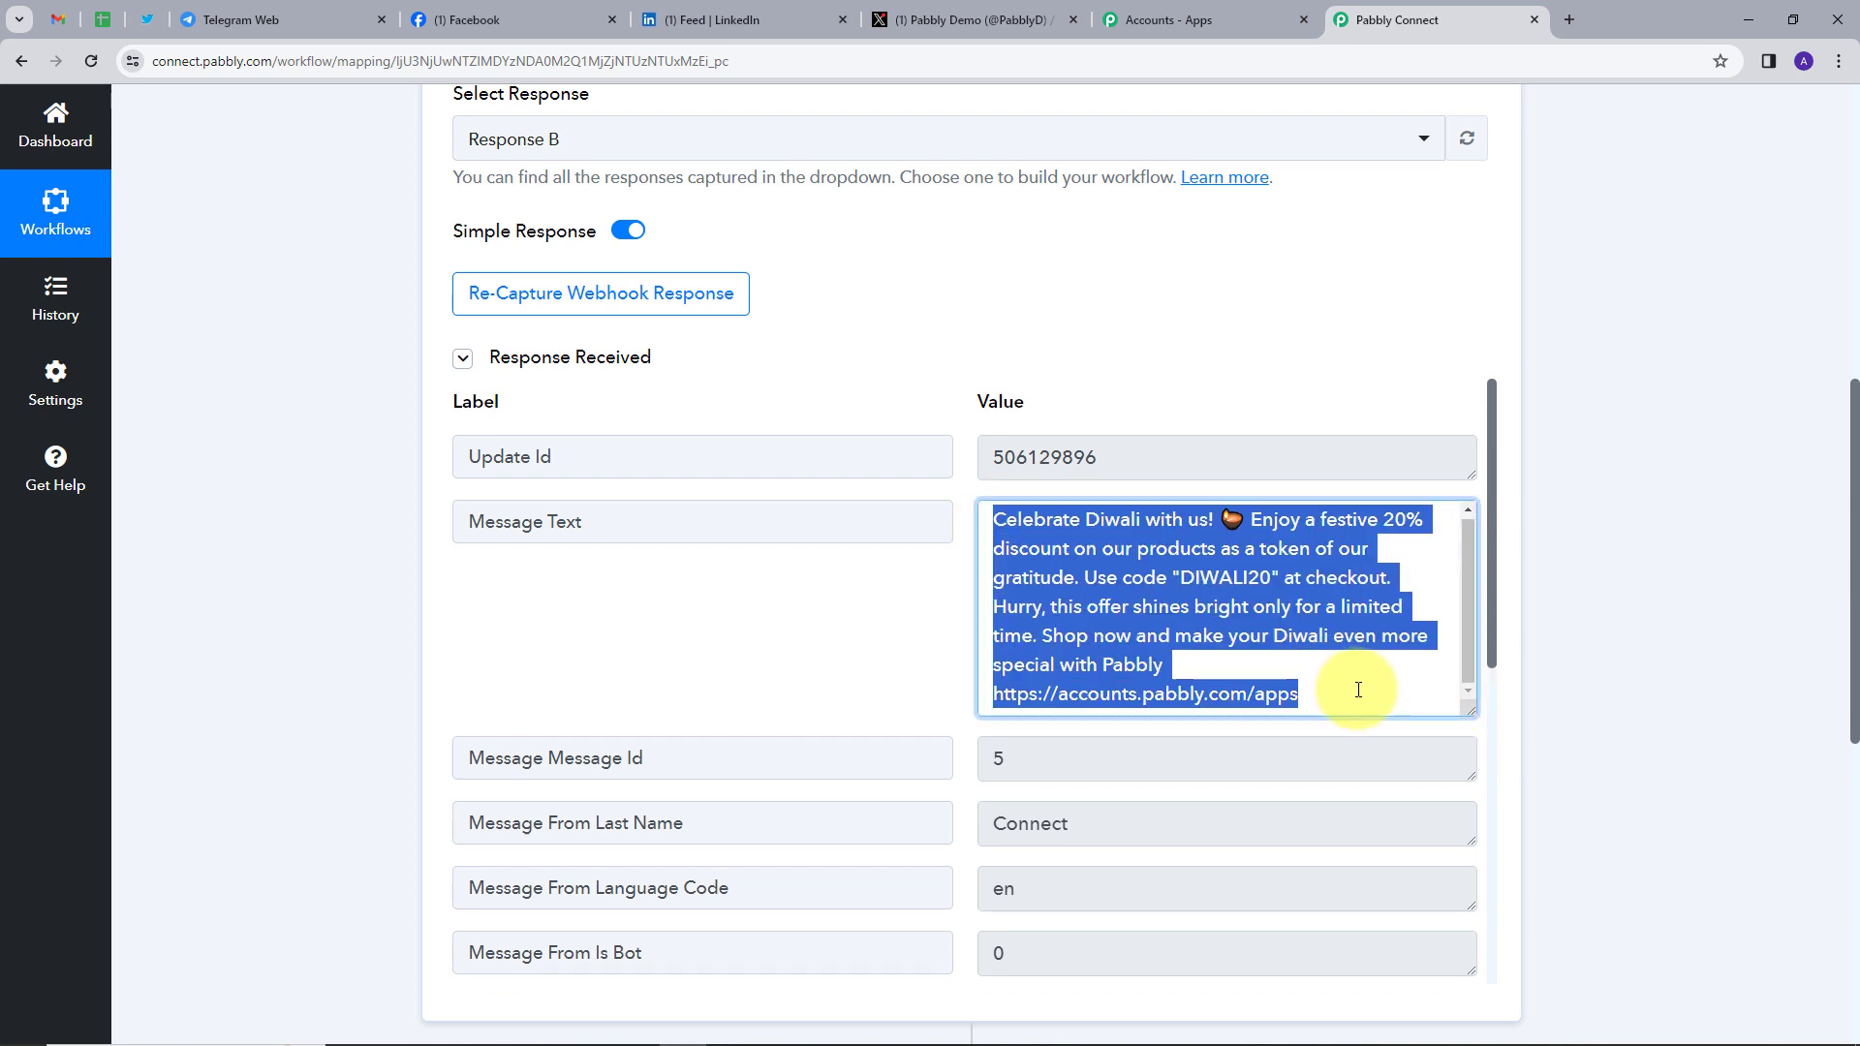
left_click(1266, 651)
left_click(1329, 308)
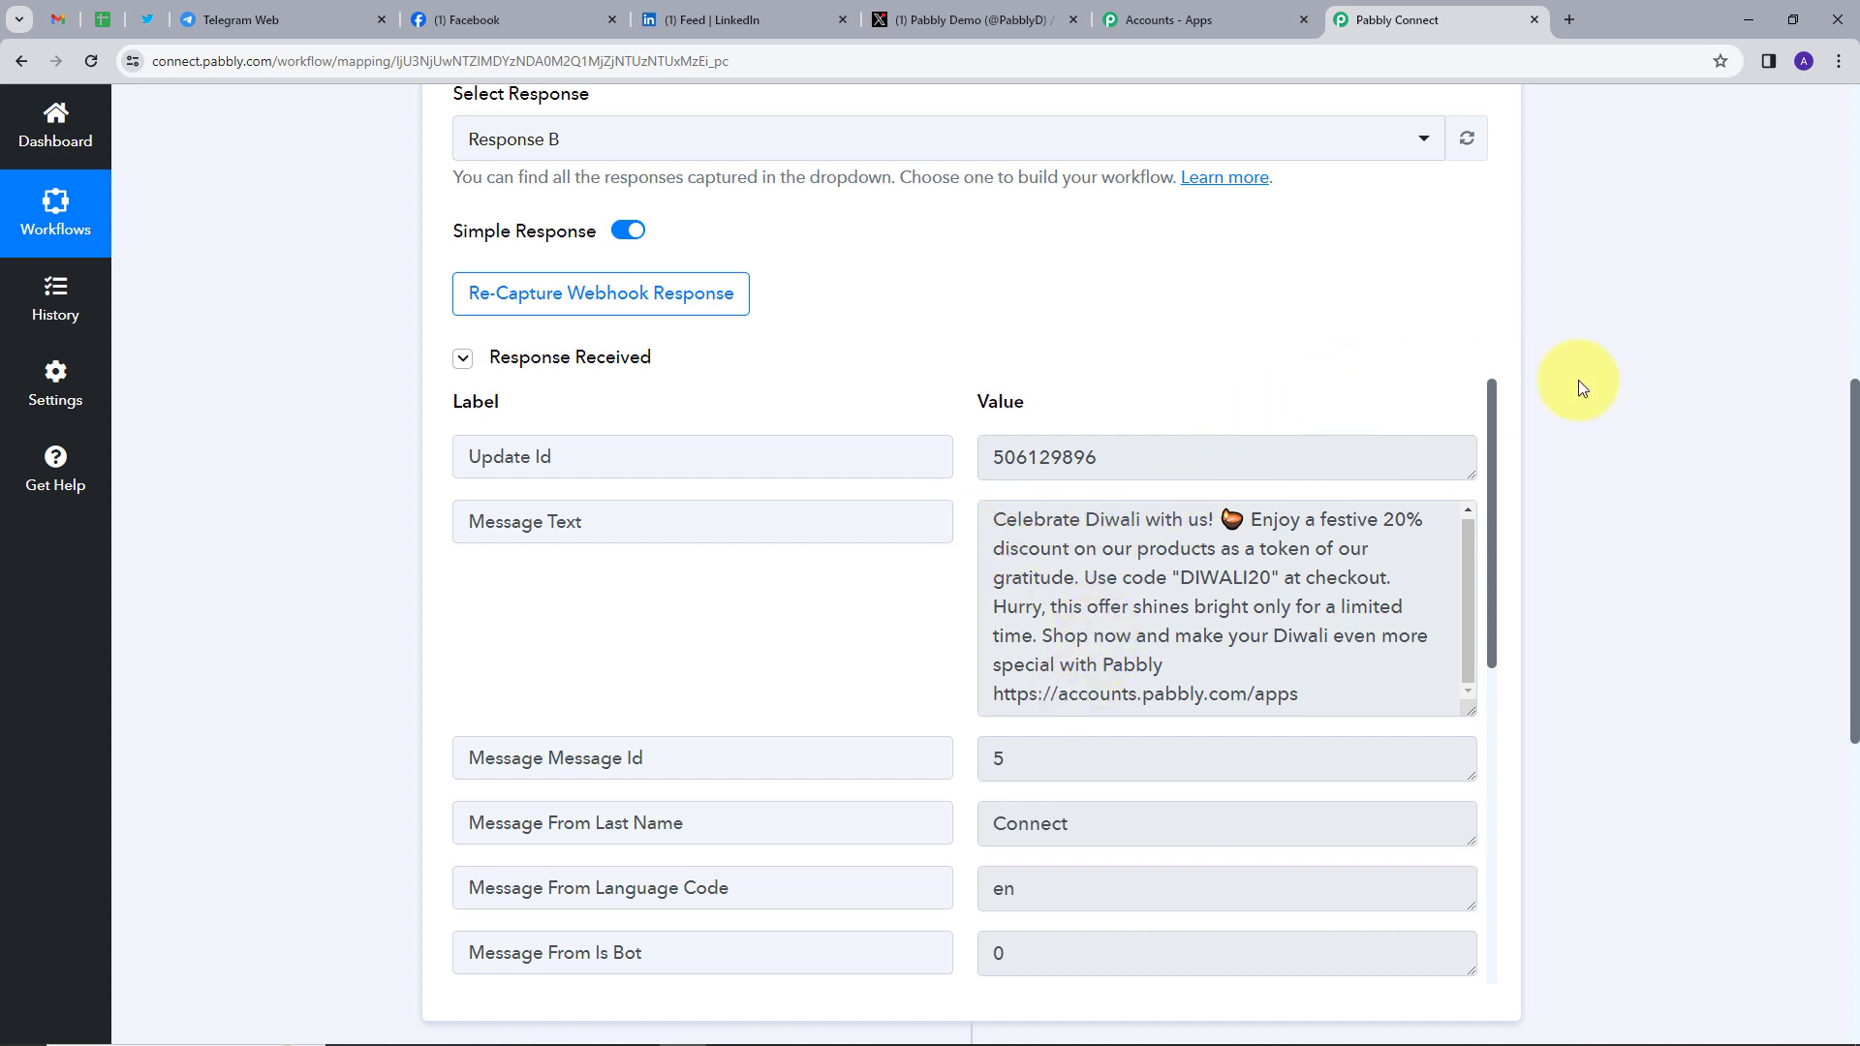
Set the app of the workflow's second step to Text Formatter by Pabbly
scroll(1595, 431, "down", 3)
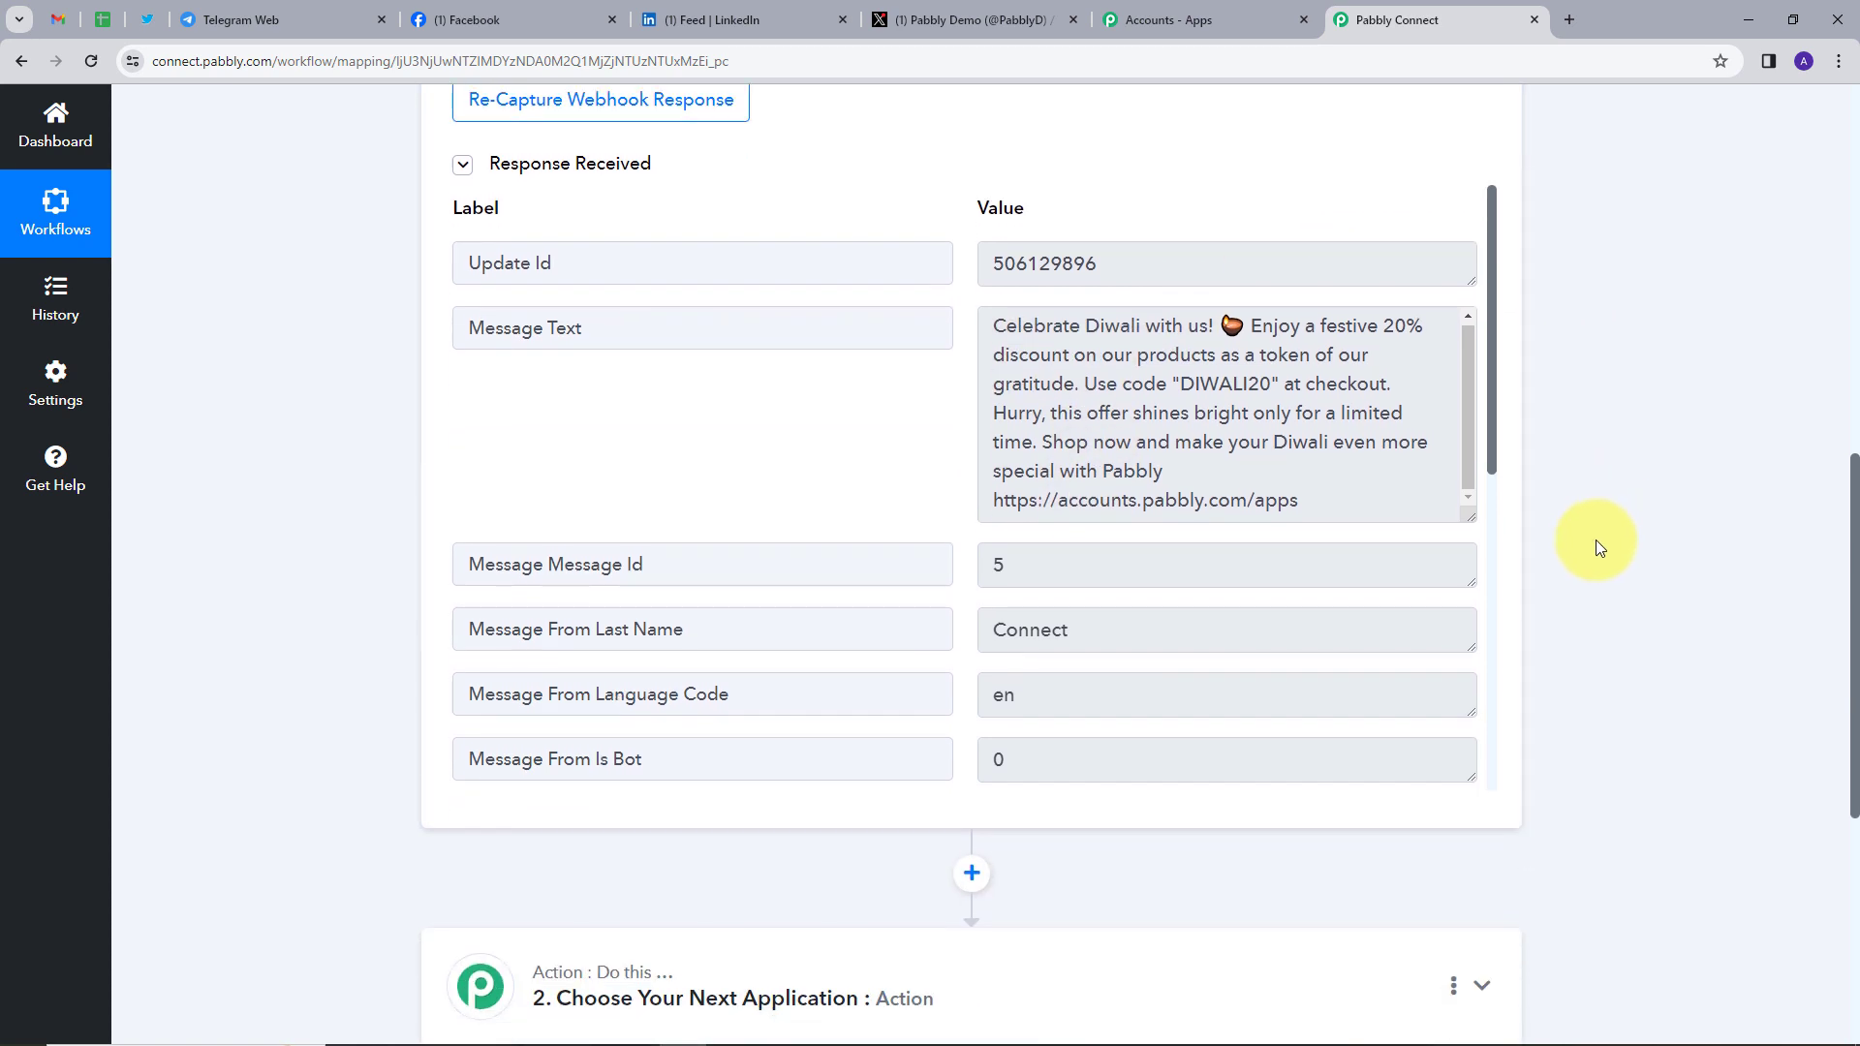
scroll(1595, 539, "down", 1)
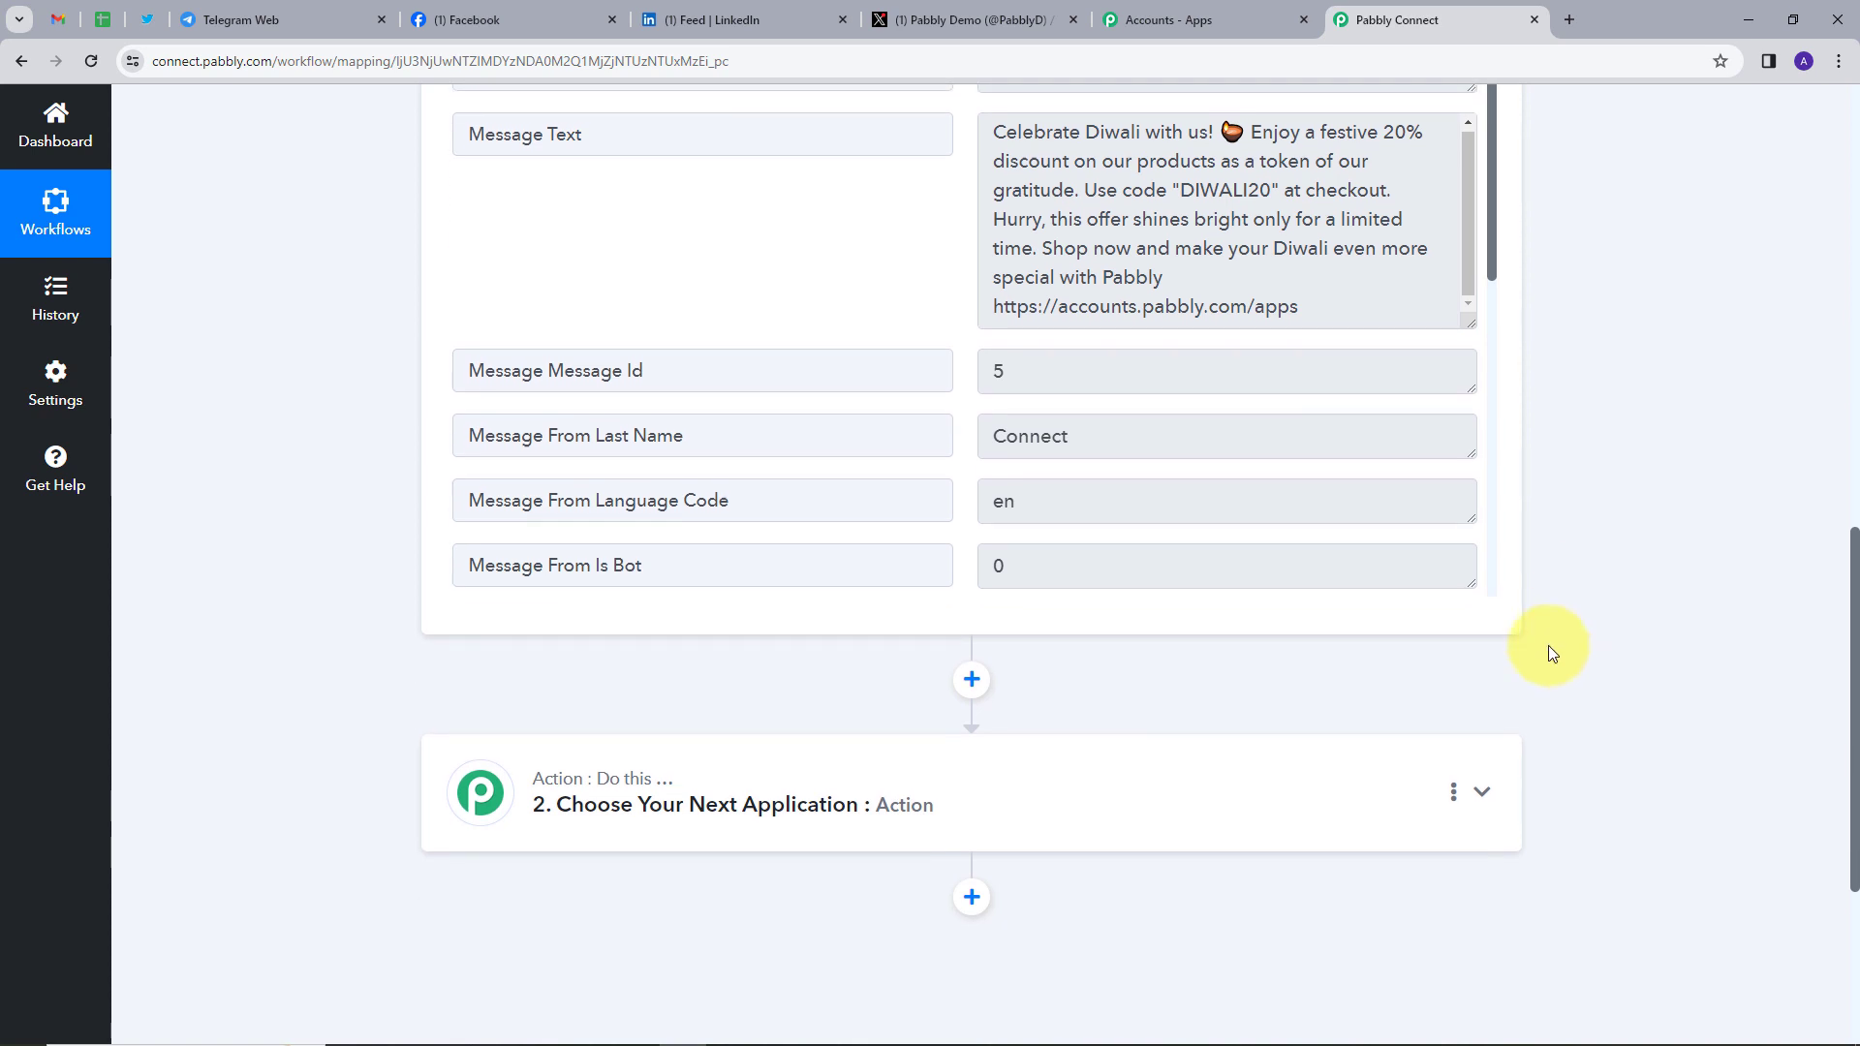
left_click(1483, 797)
scroll(812, 775, "down", 2)
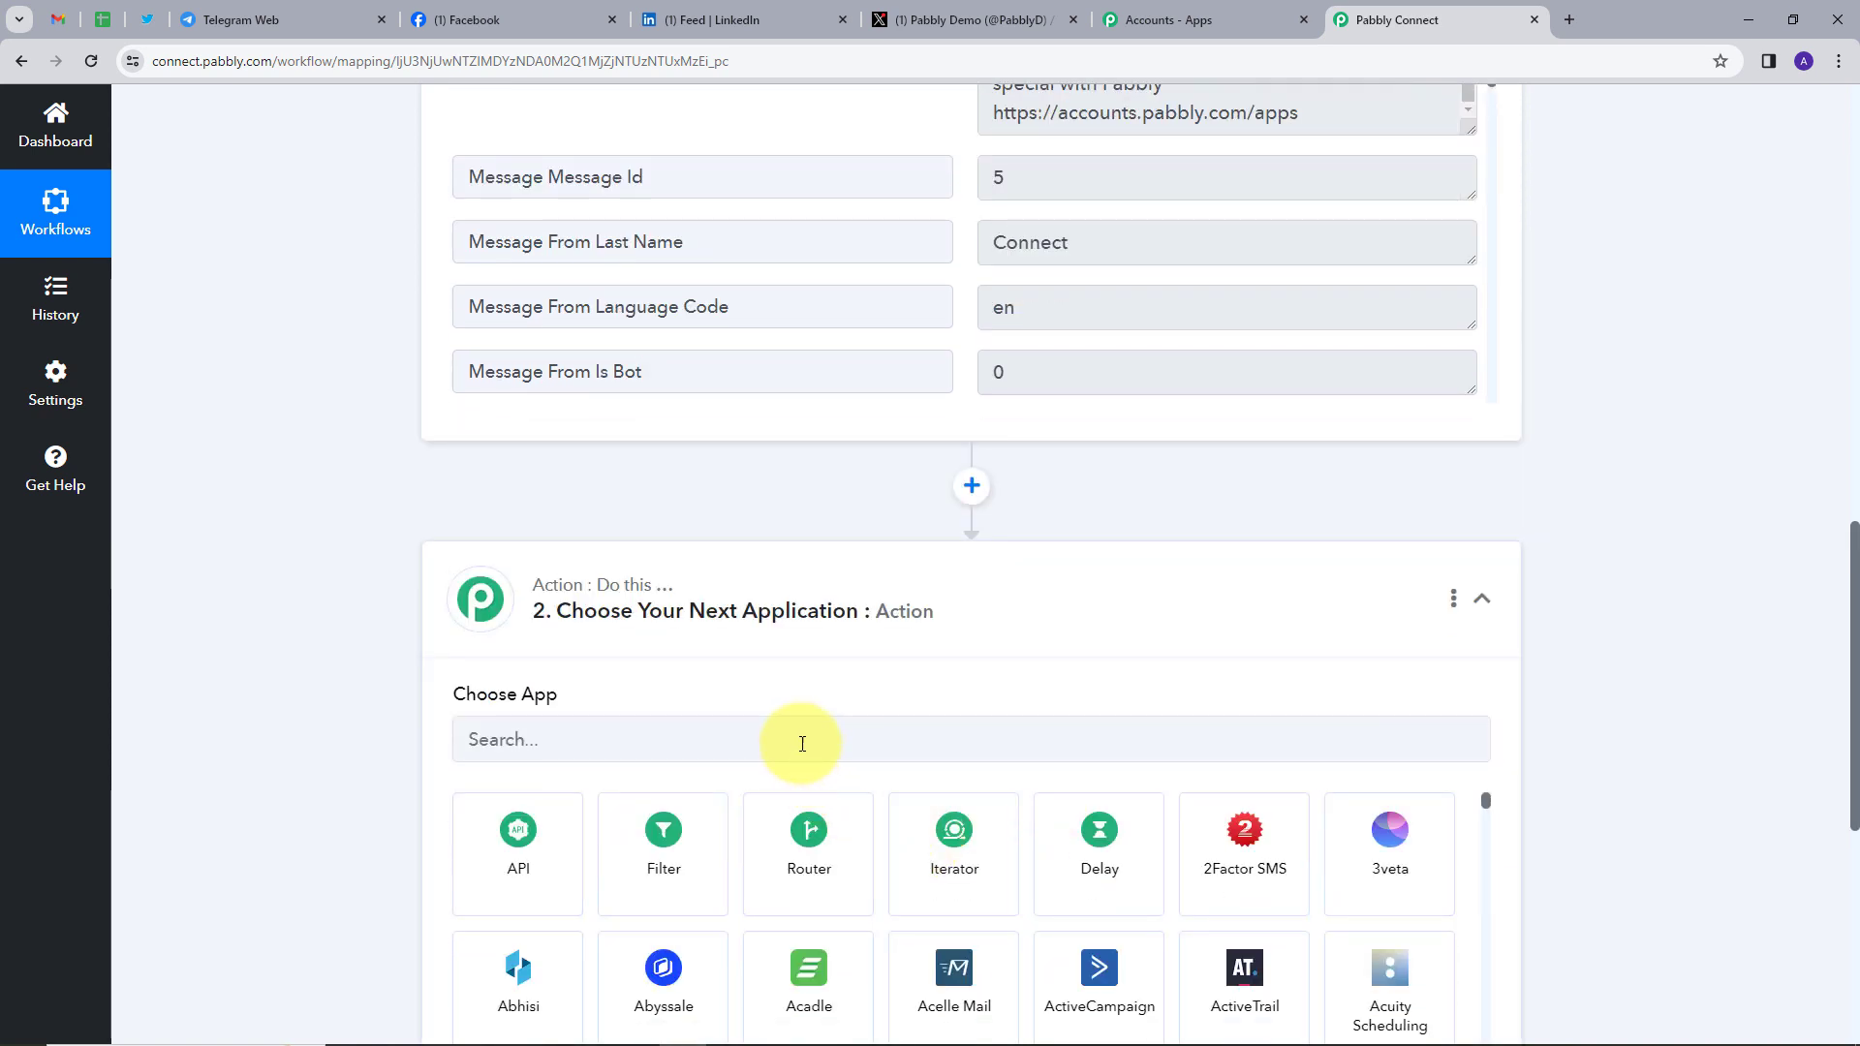
left_click(802, 743)
type("text")
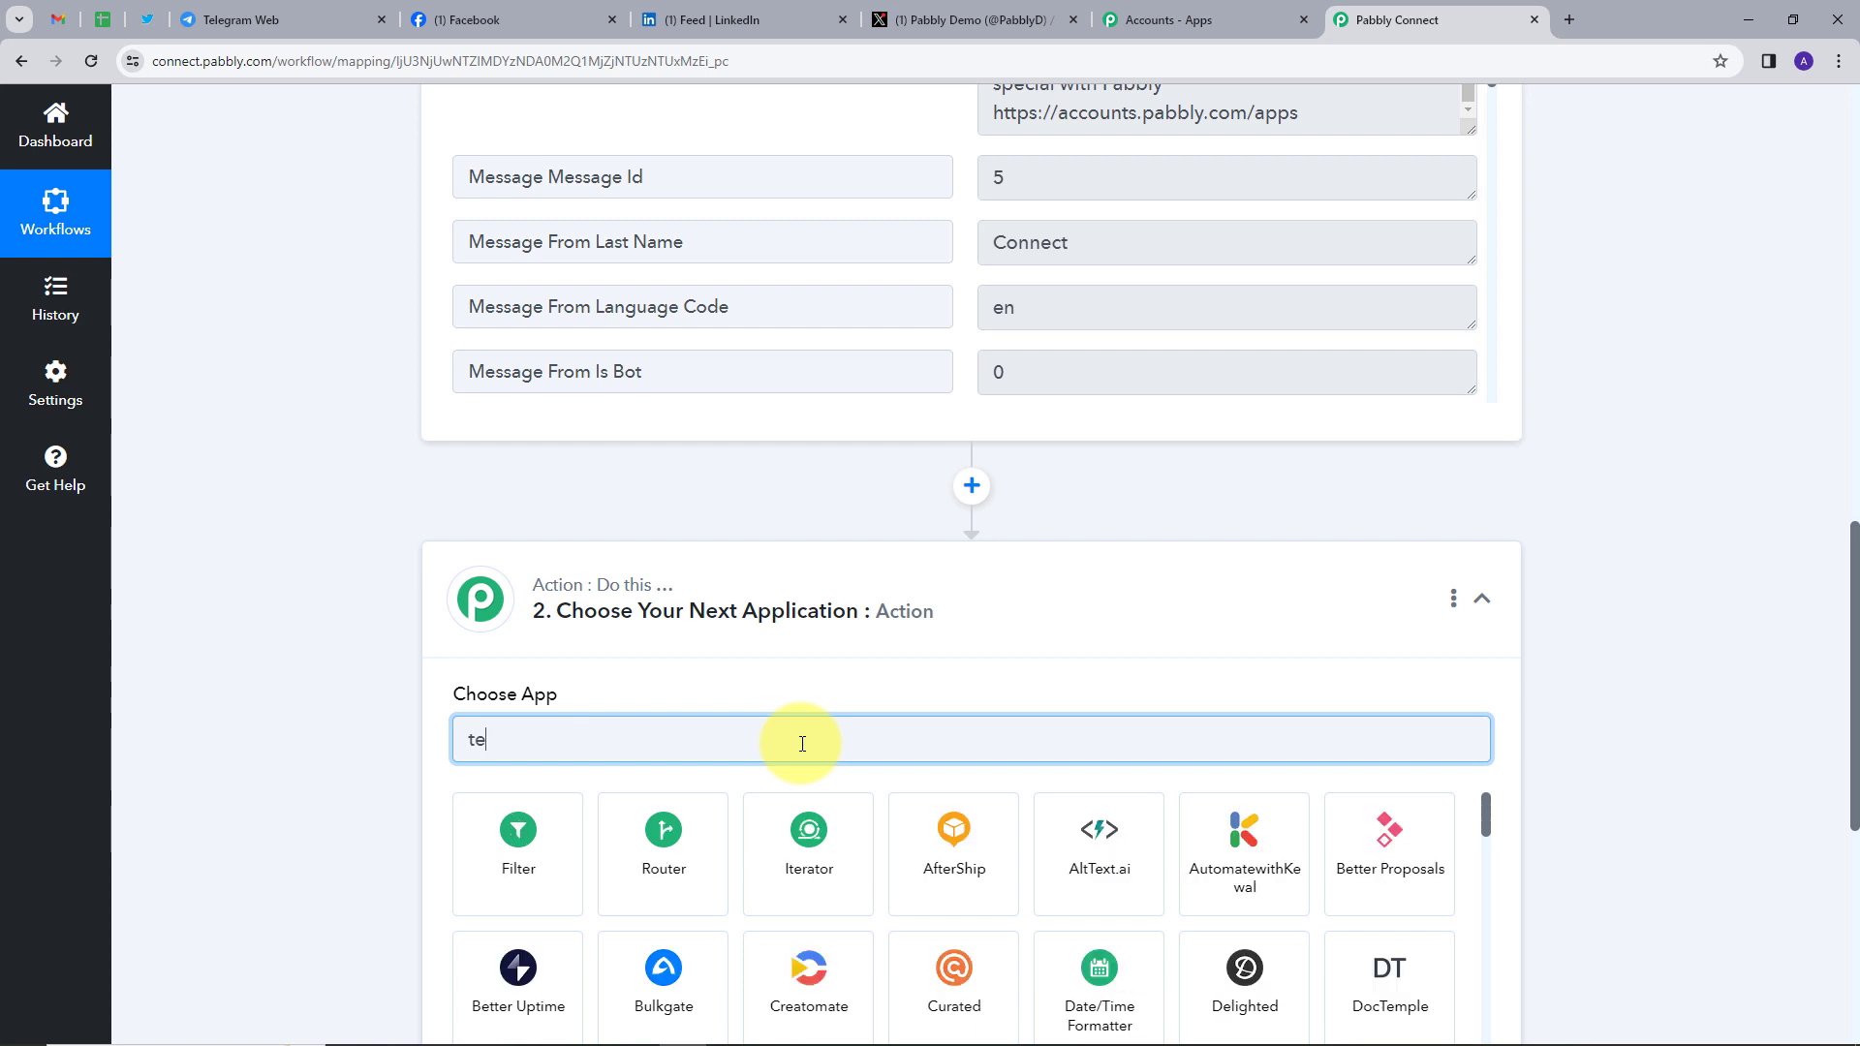
left_click(797, 823)
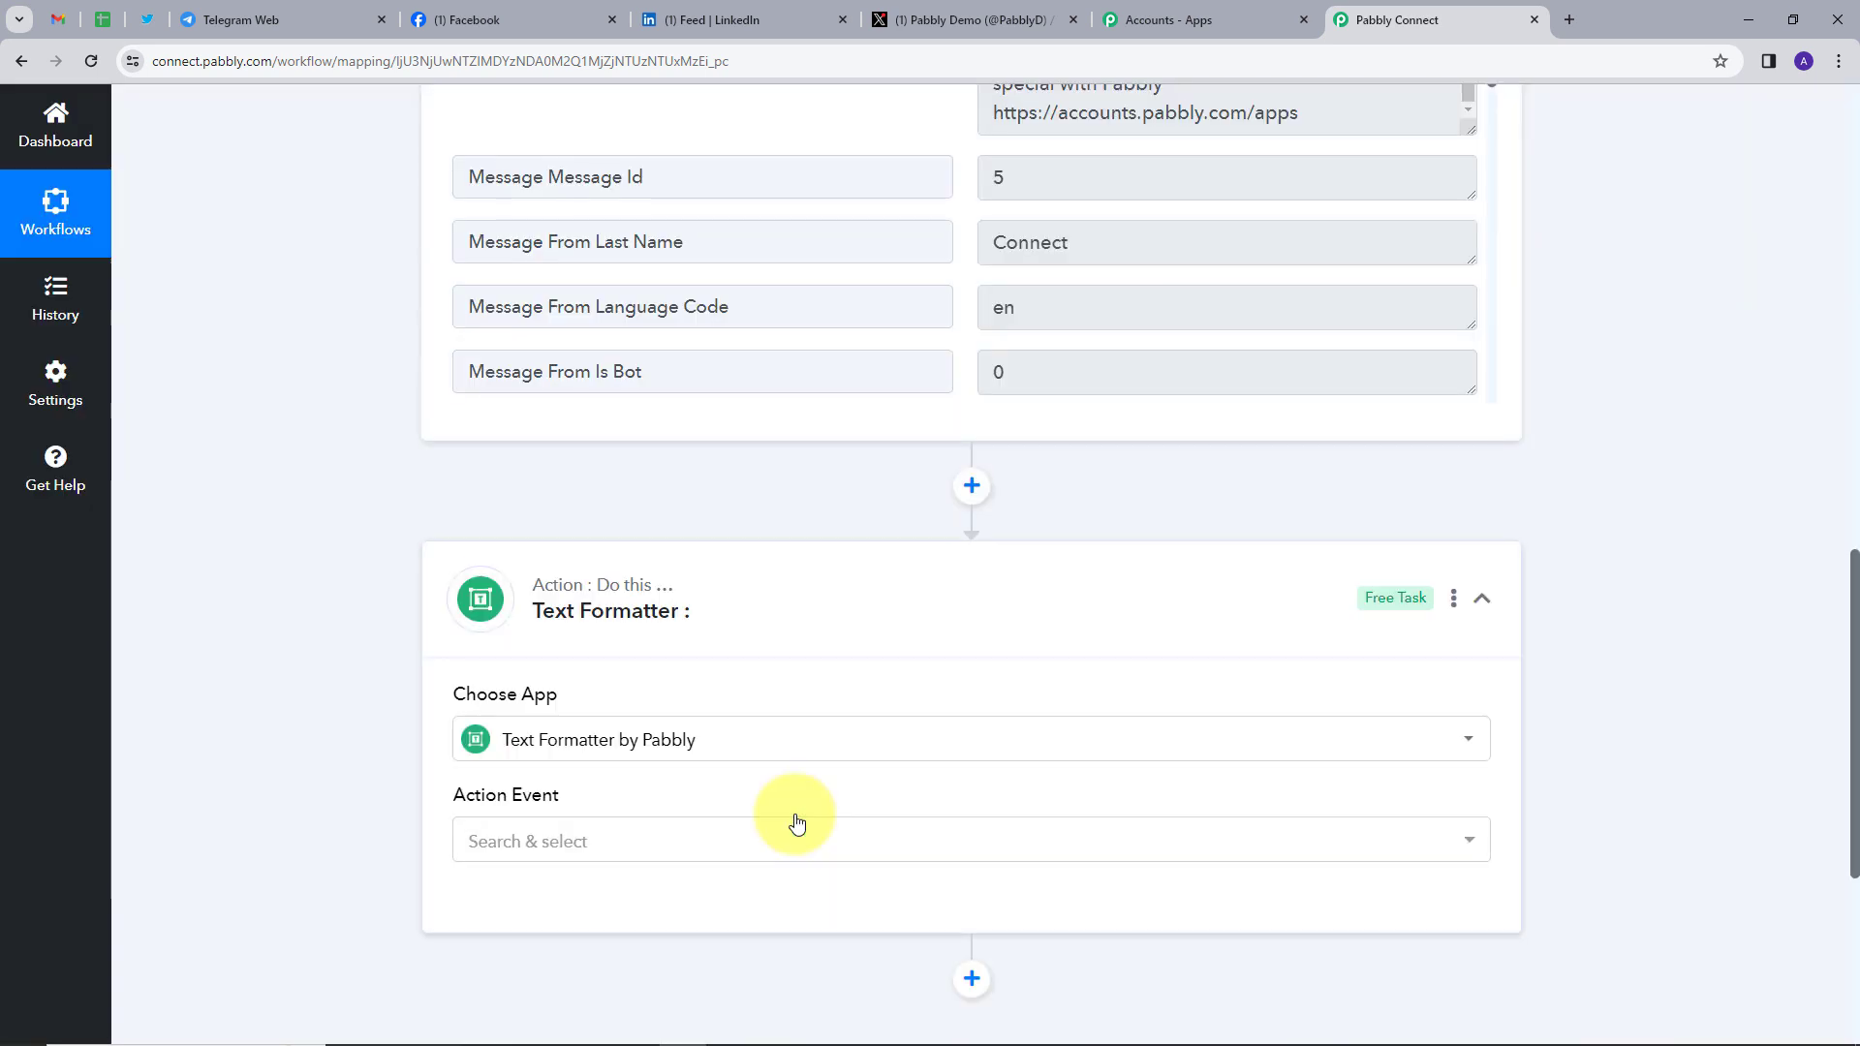
scroll(796, 823, "down", 1)
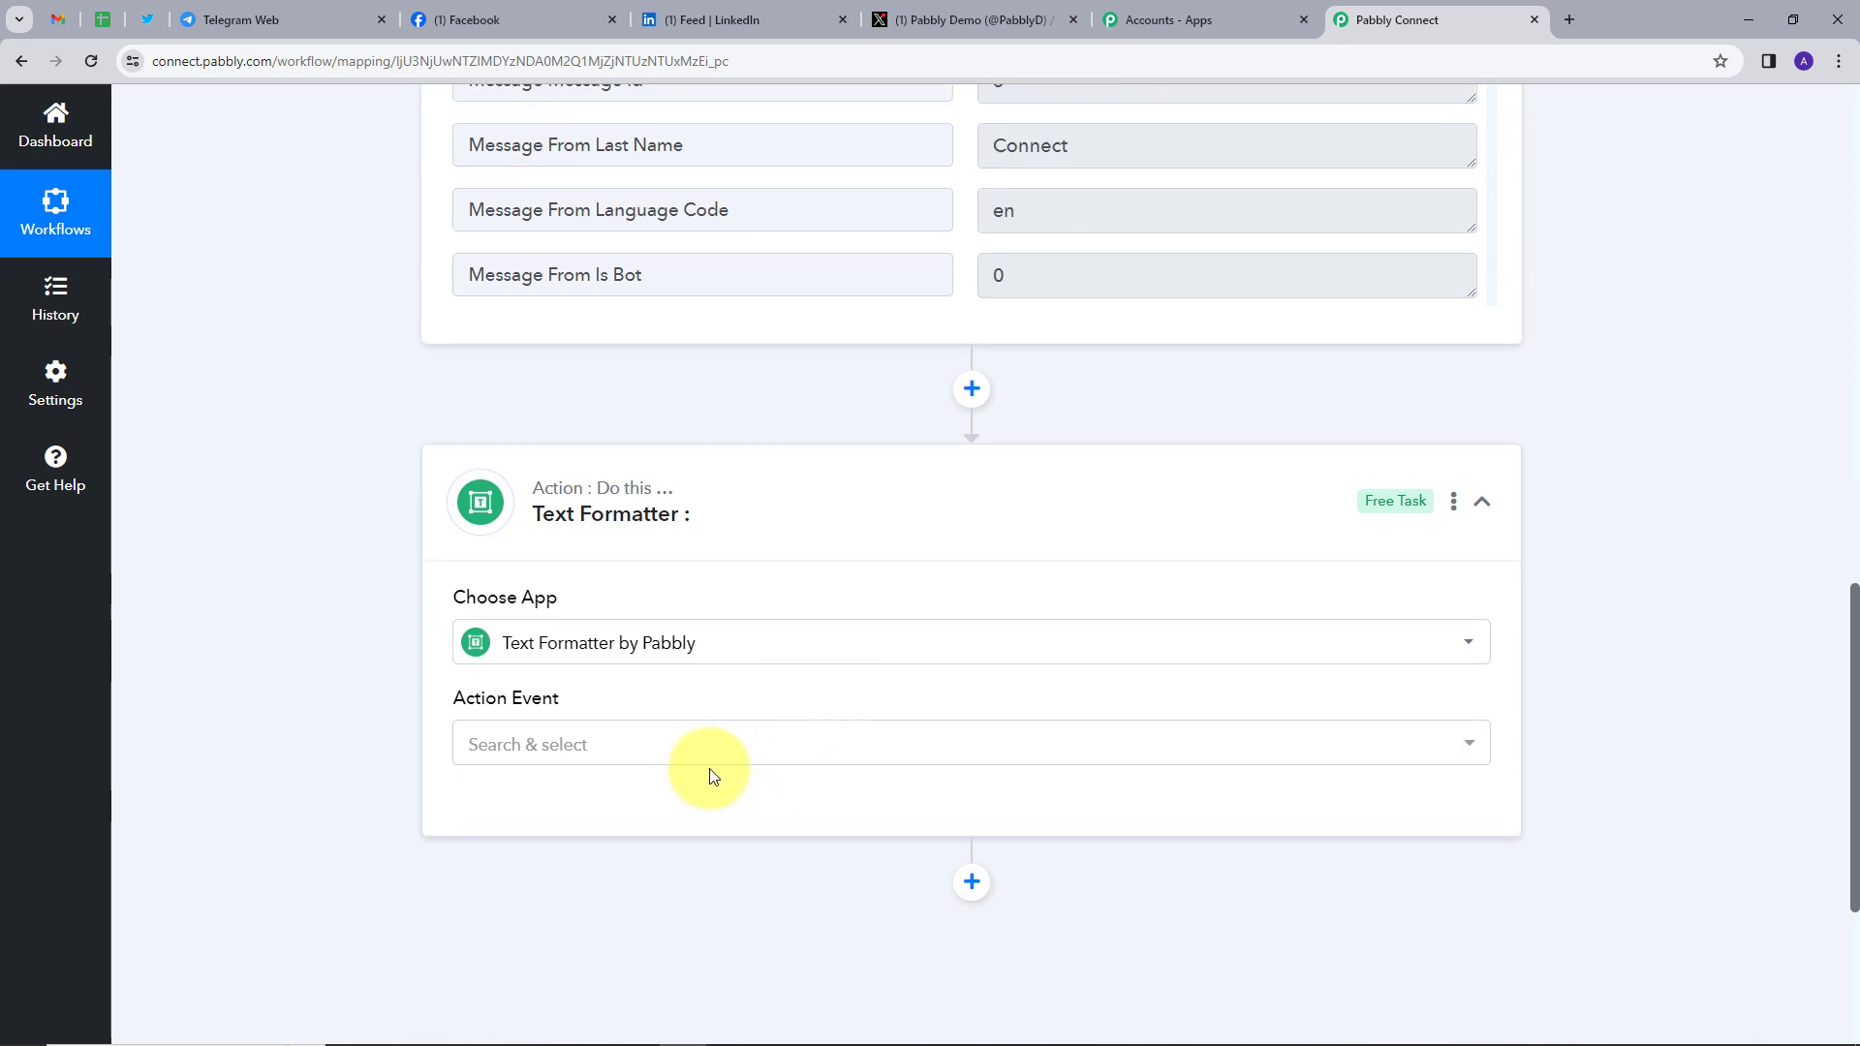
Set the Text Formatter step's action event to Split Text and connect it
left_click(690, 742)
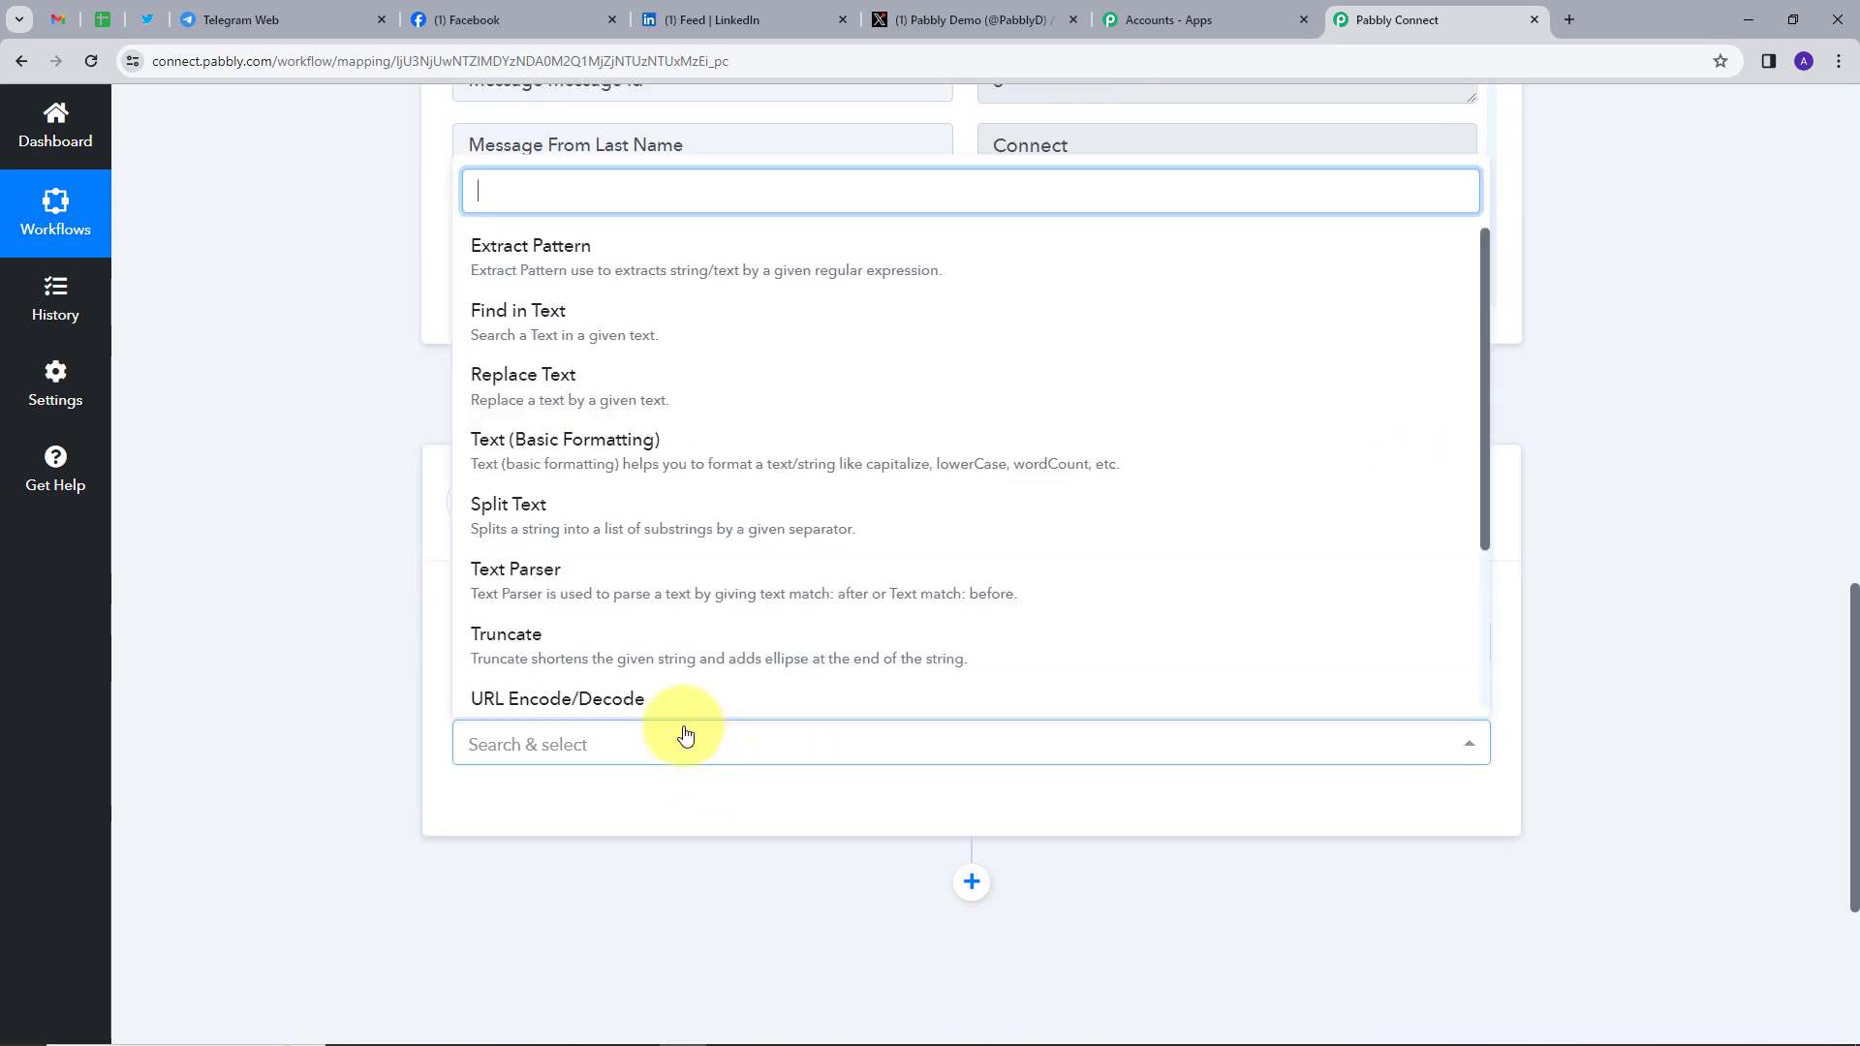
left_click(543, 523)
left_click(502, 824)
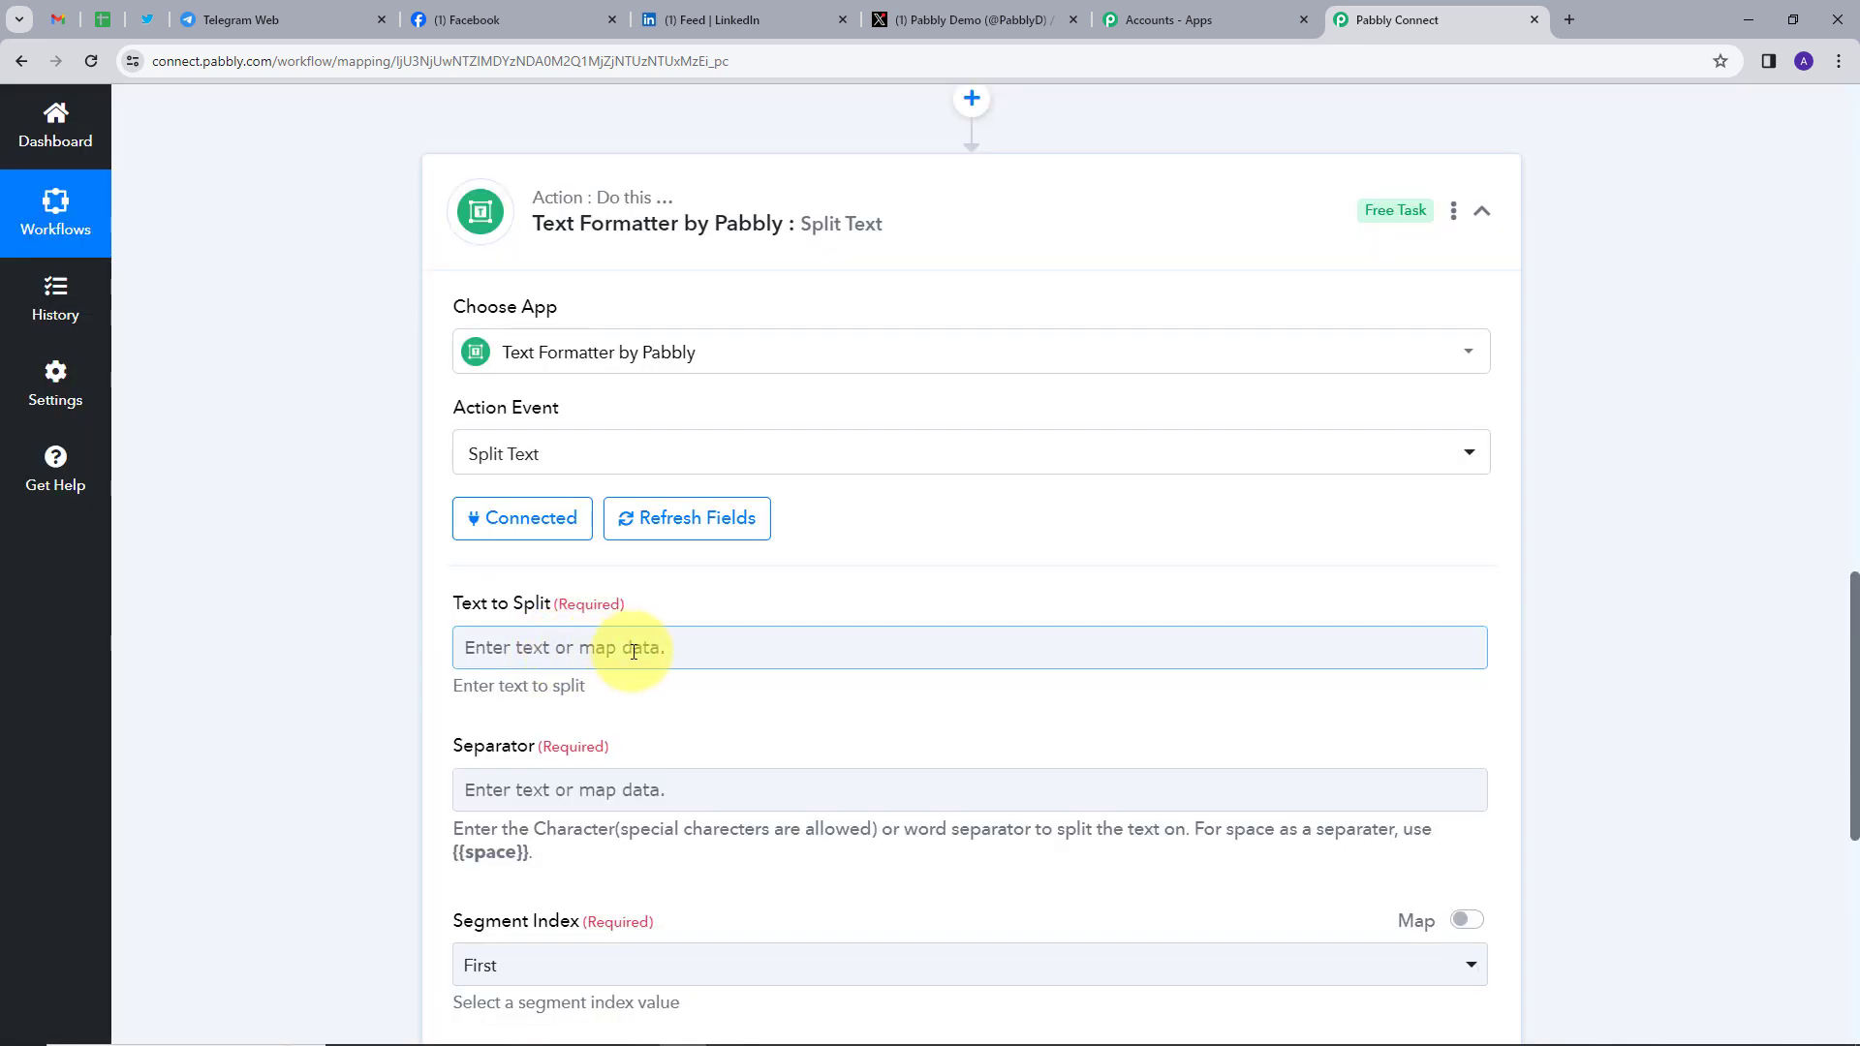
Map the Telegram trigger's Message Text into the Text to Split field
left_click(702, 644)
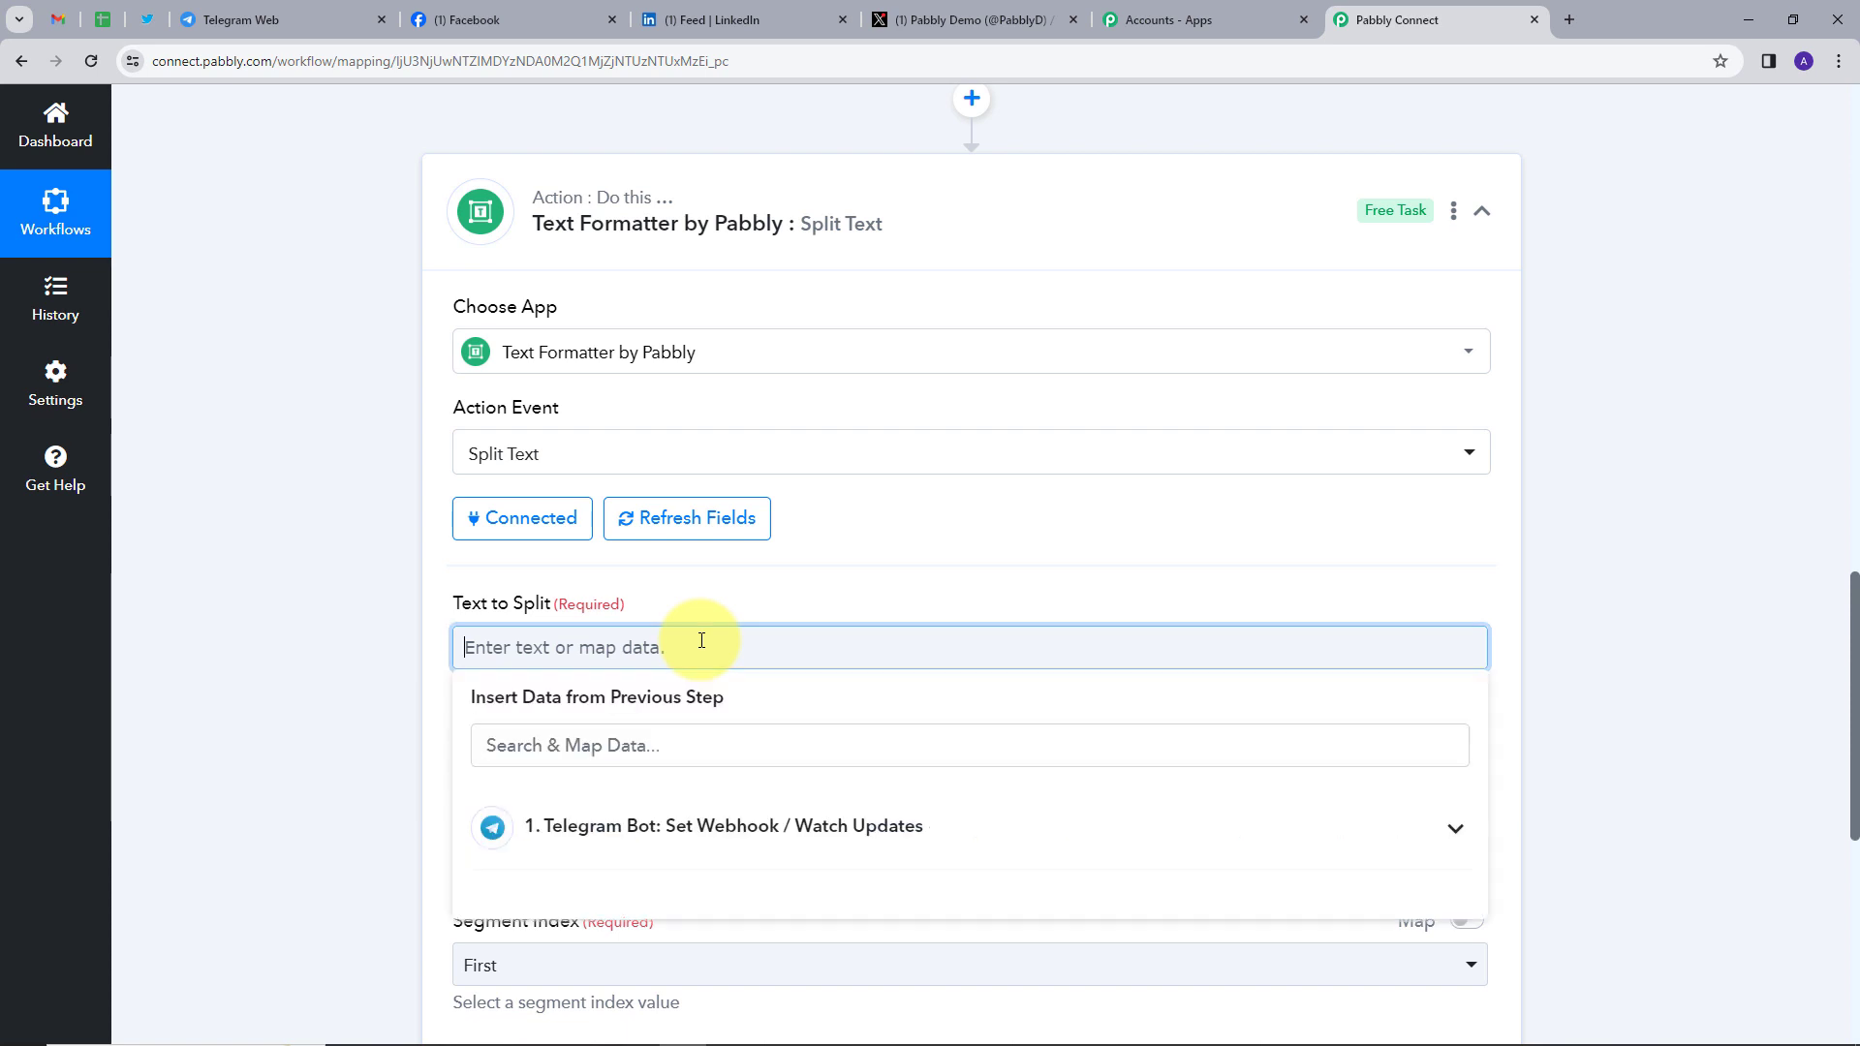
left_click(1022, 825)
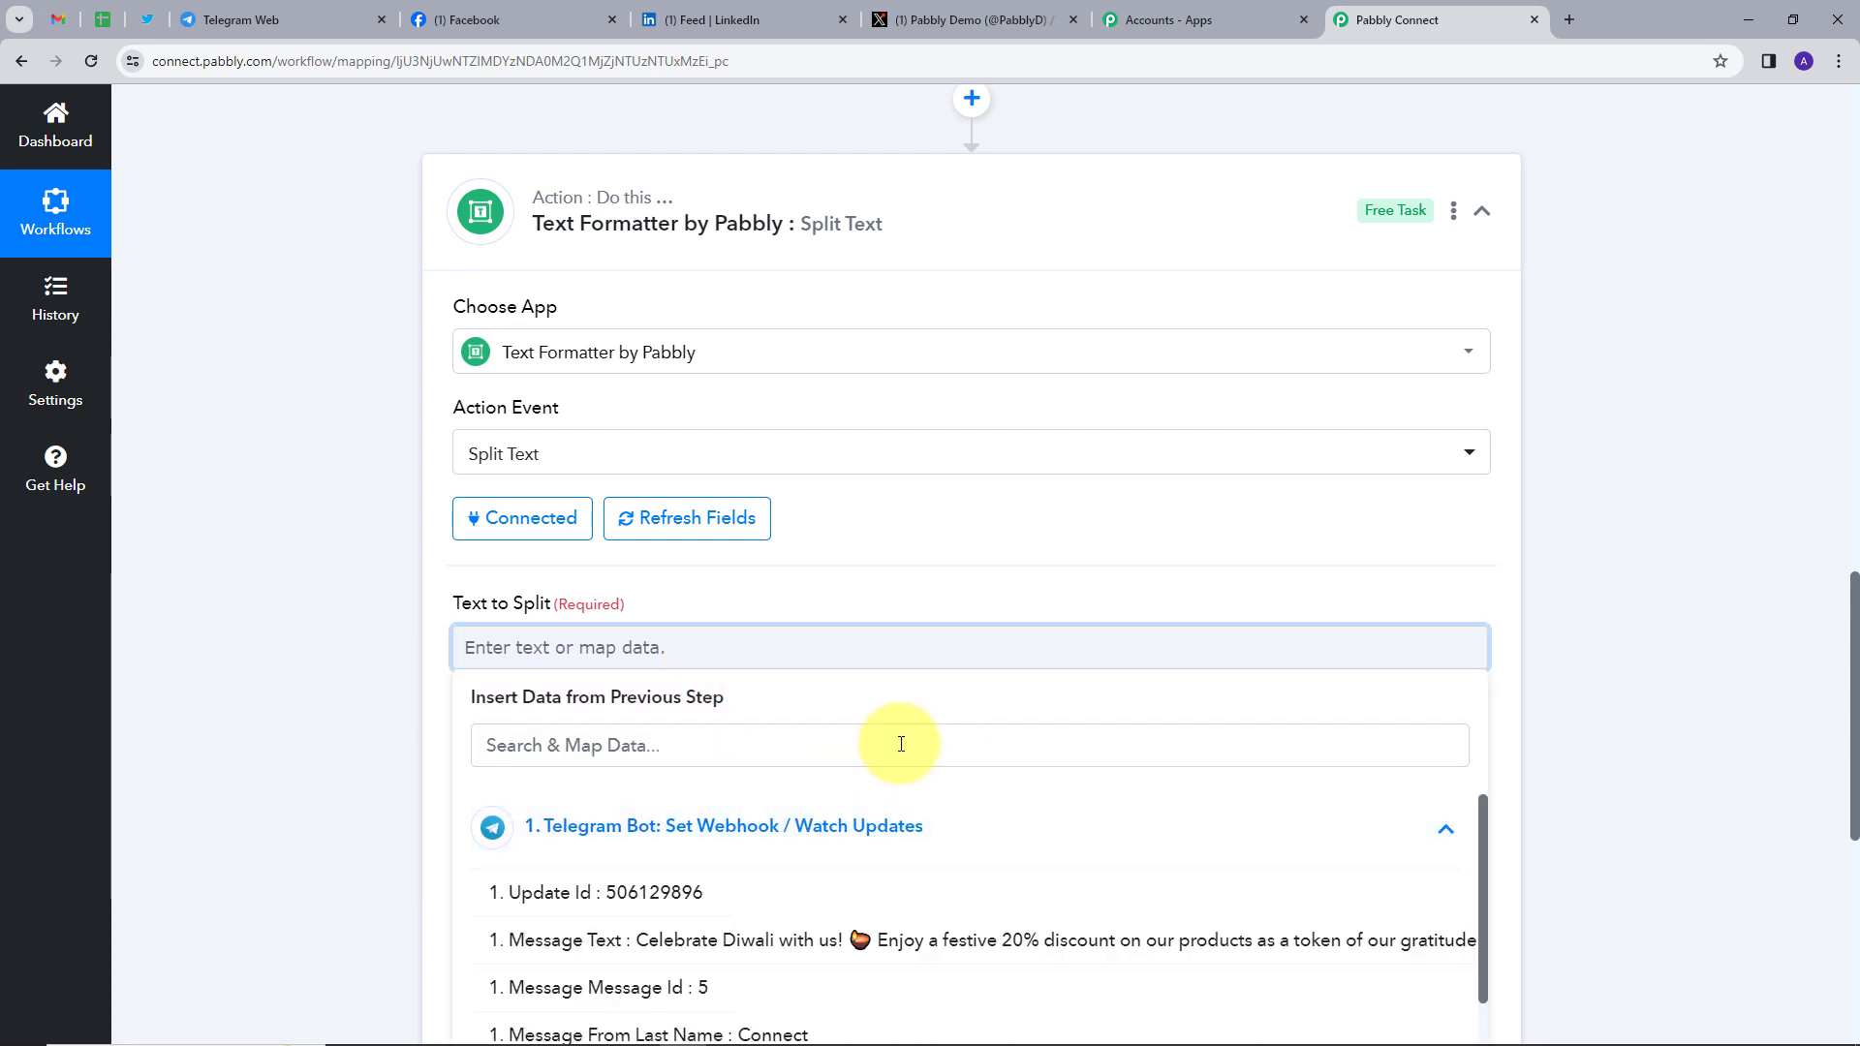
scroll(685, 772, "down", 2)
left_click(664, 751)
left_click(847, 379)
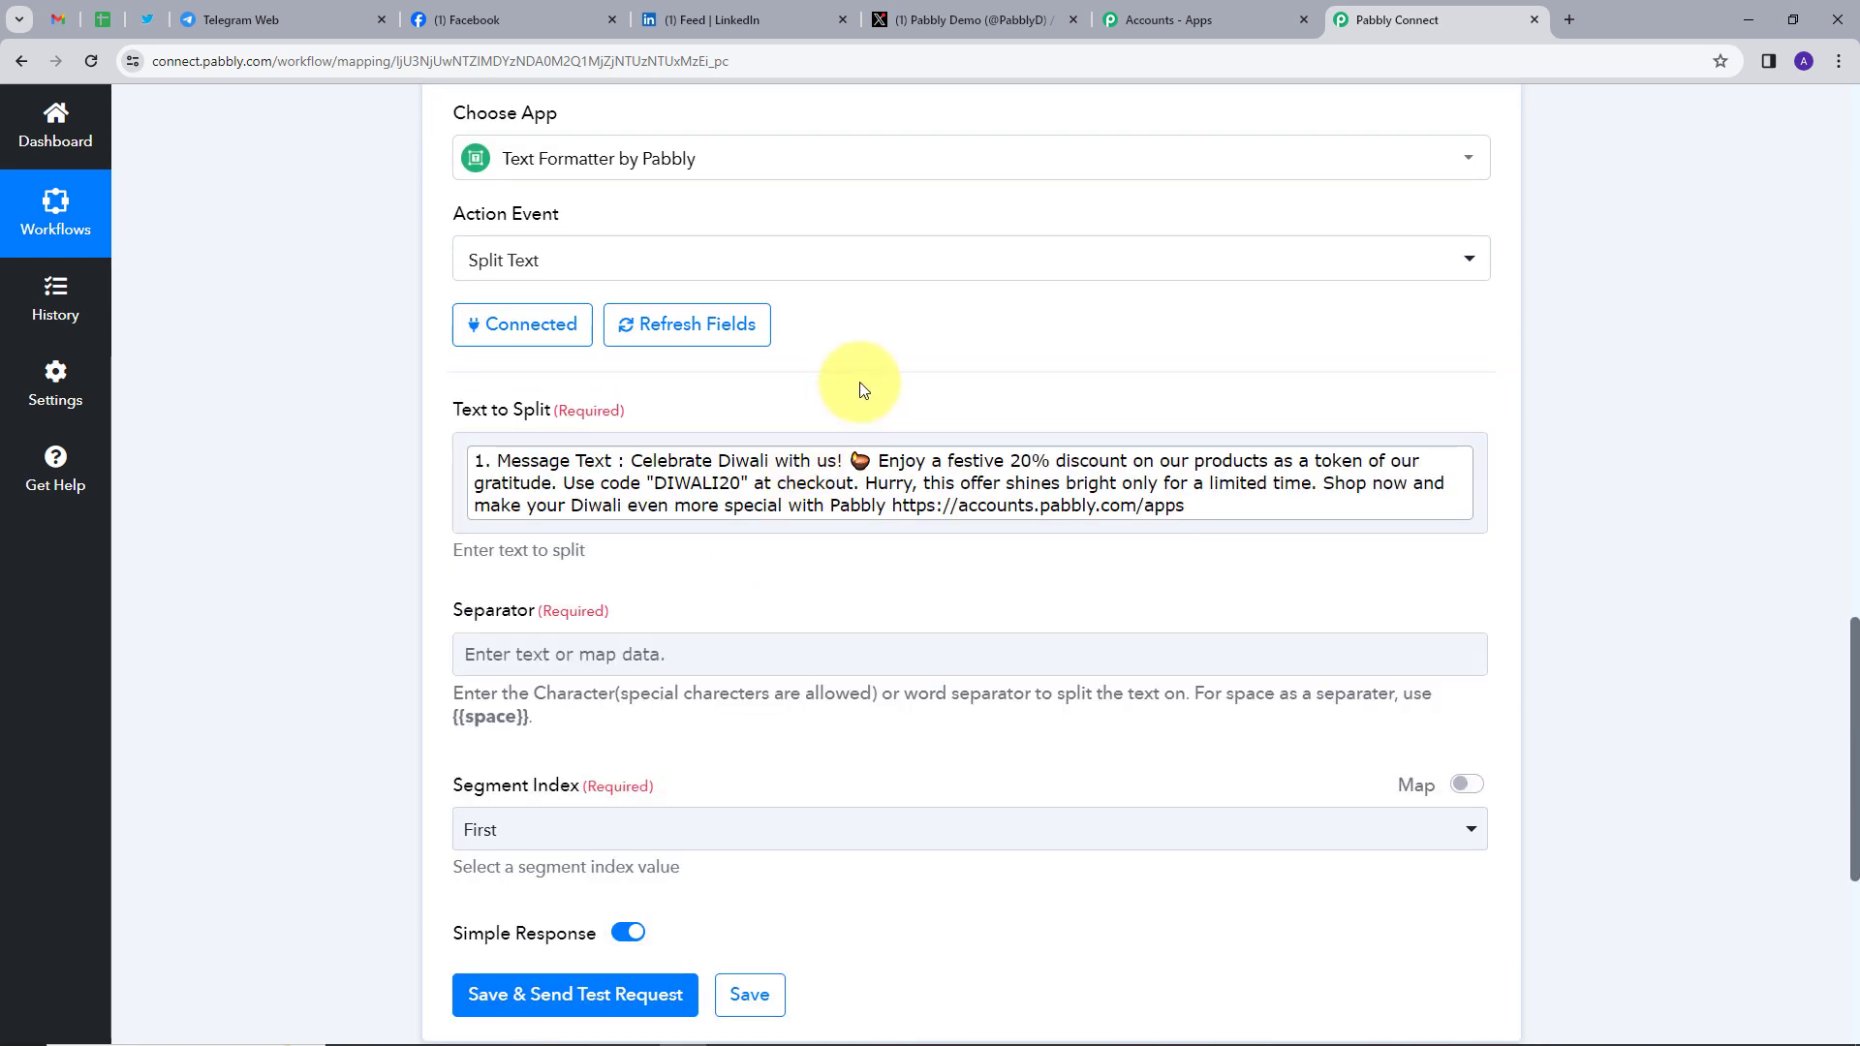
Set the separator of the Split Text action to {{space}}
scroll(857, 391, "down", 1)
left_click(595, 559)
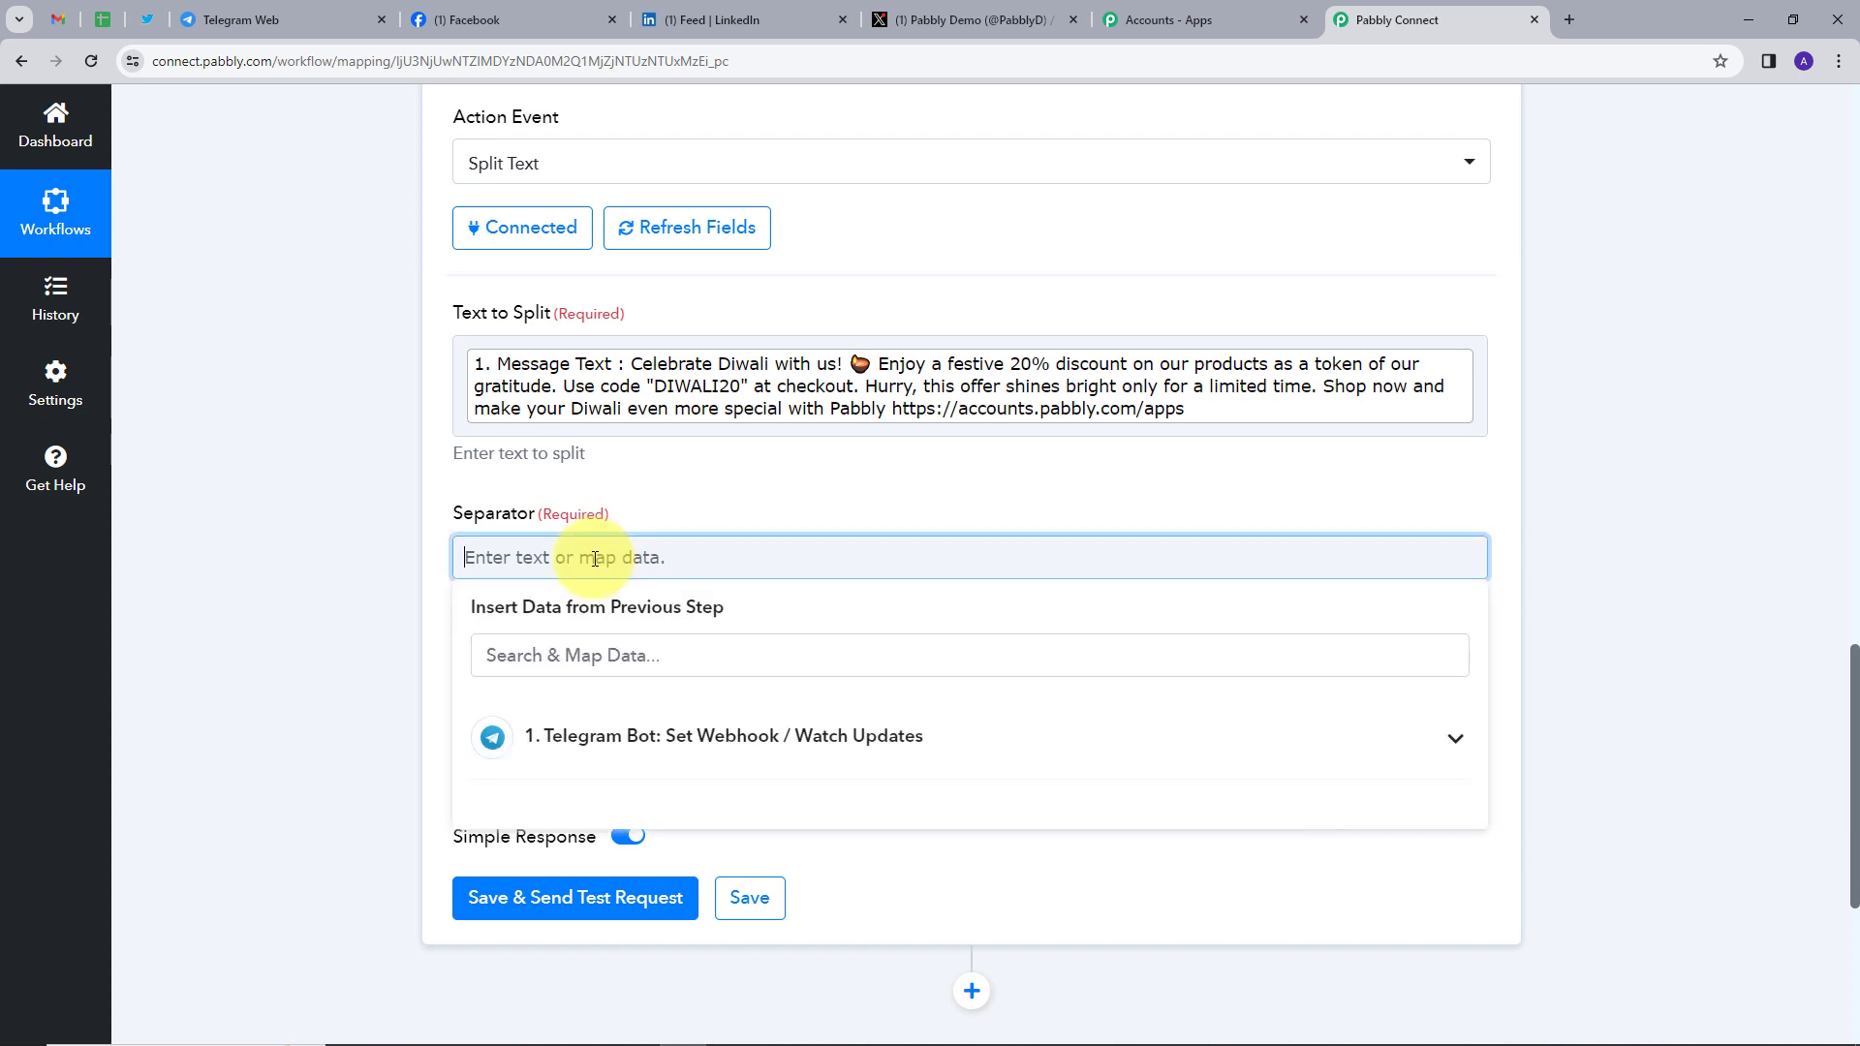
left_click(721, 492)
left_click(636, 552)
type("{{space}}")
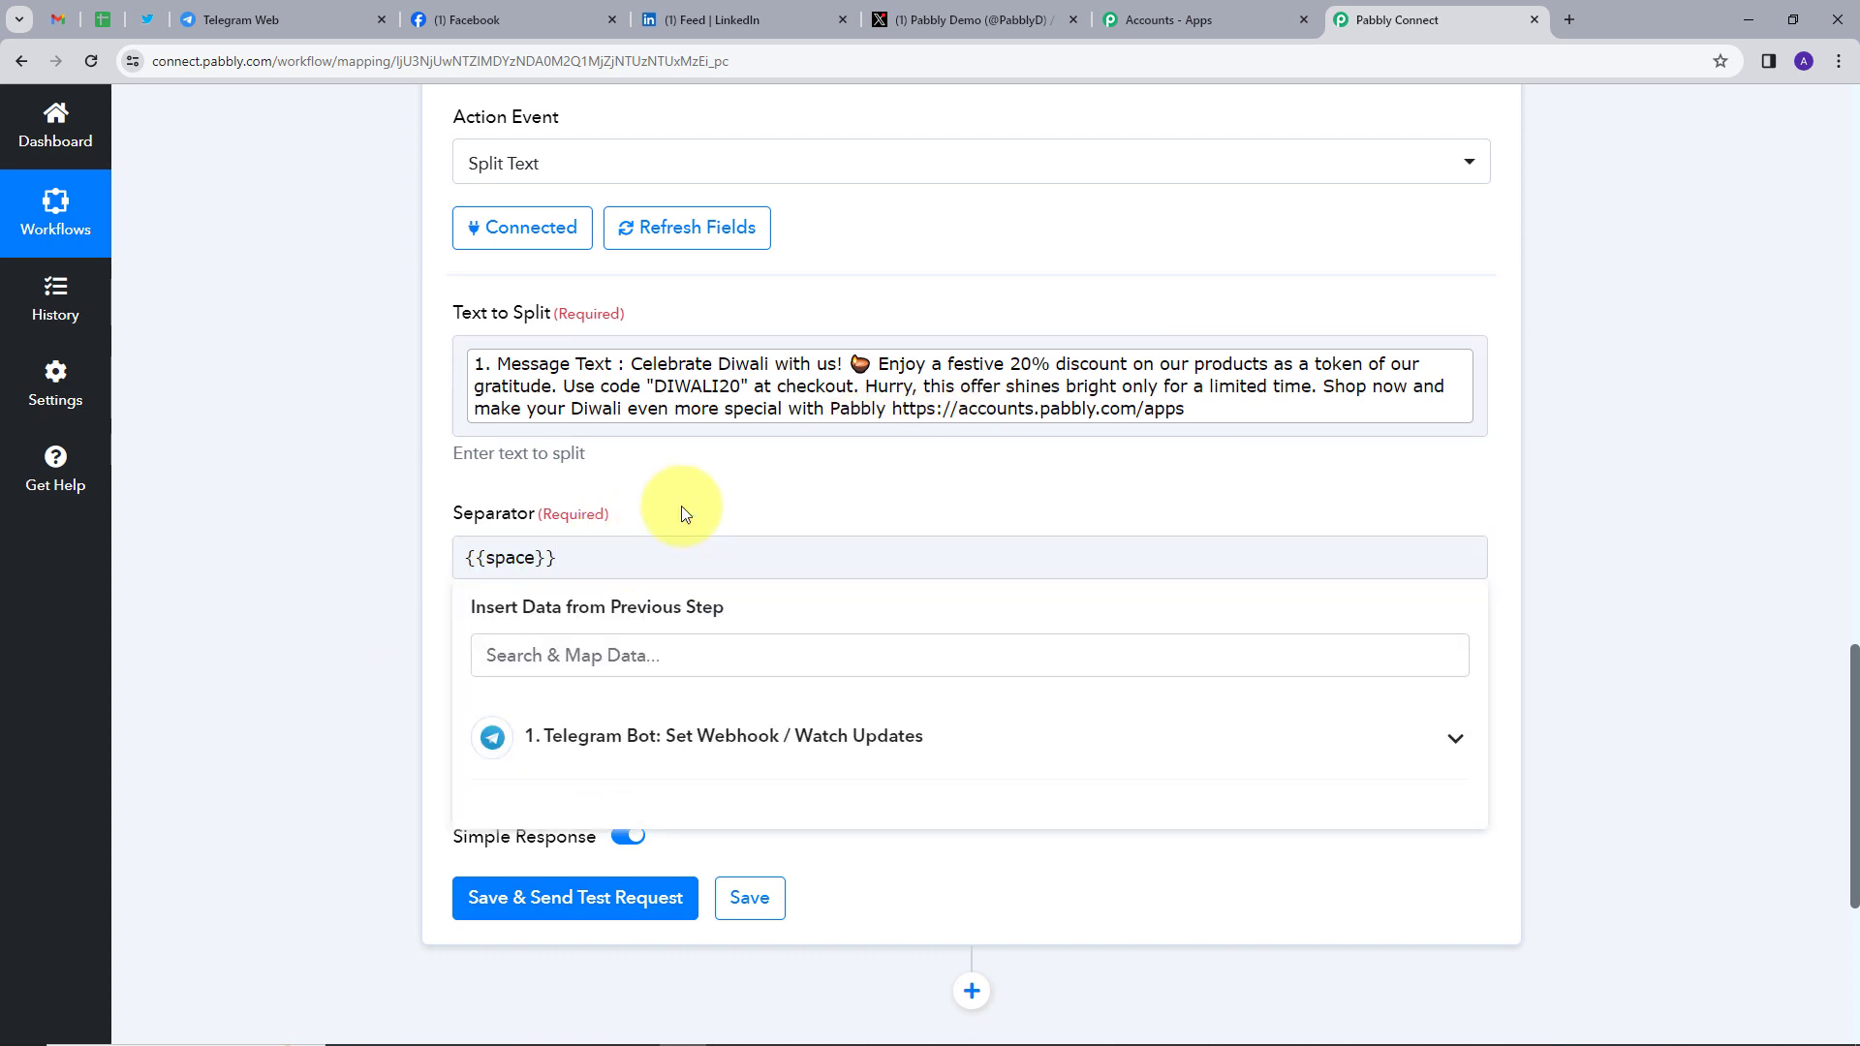
left_click(682, 506)
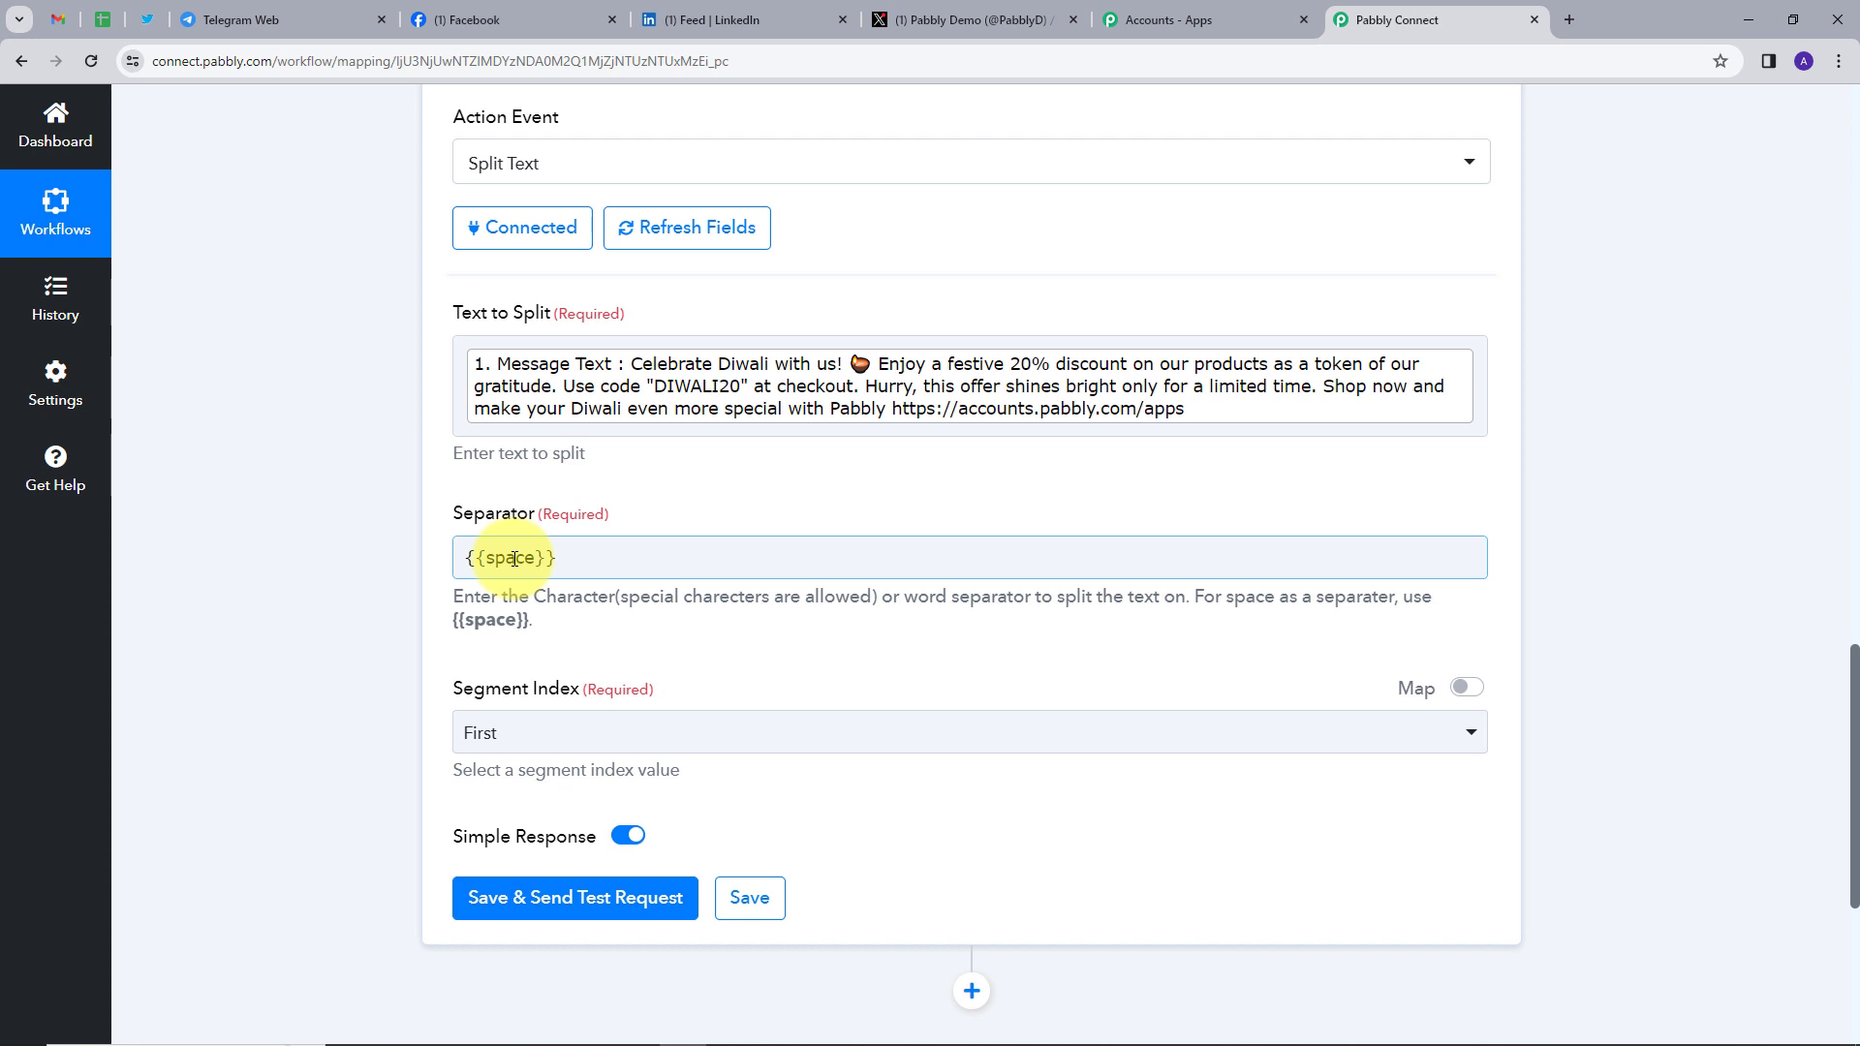
Set the segment index to Last, then save the Split Text step and send its test request
scroll(514, 559, "down", 1)
left_click(595, 630)
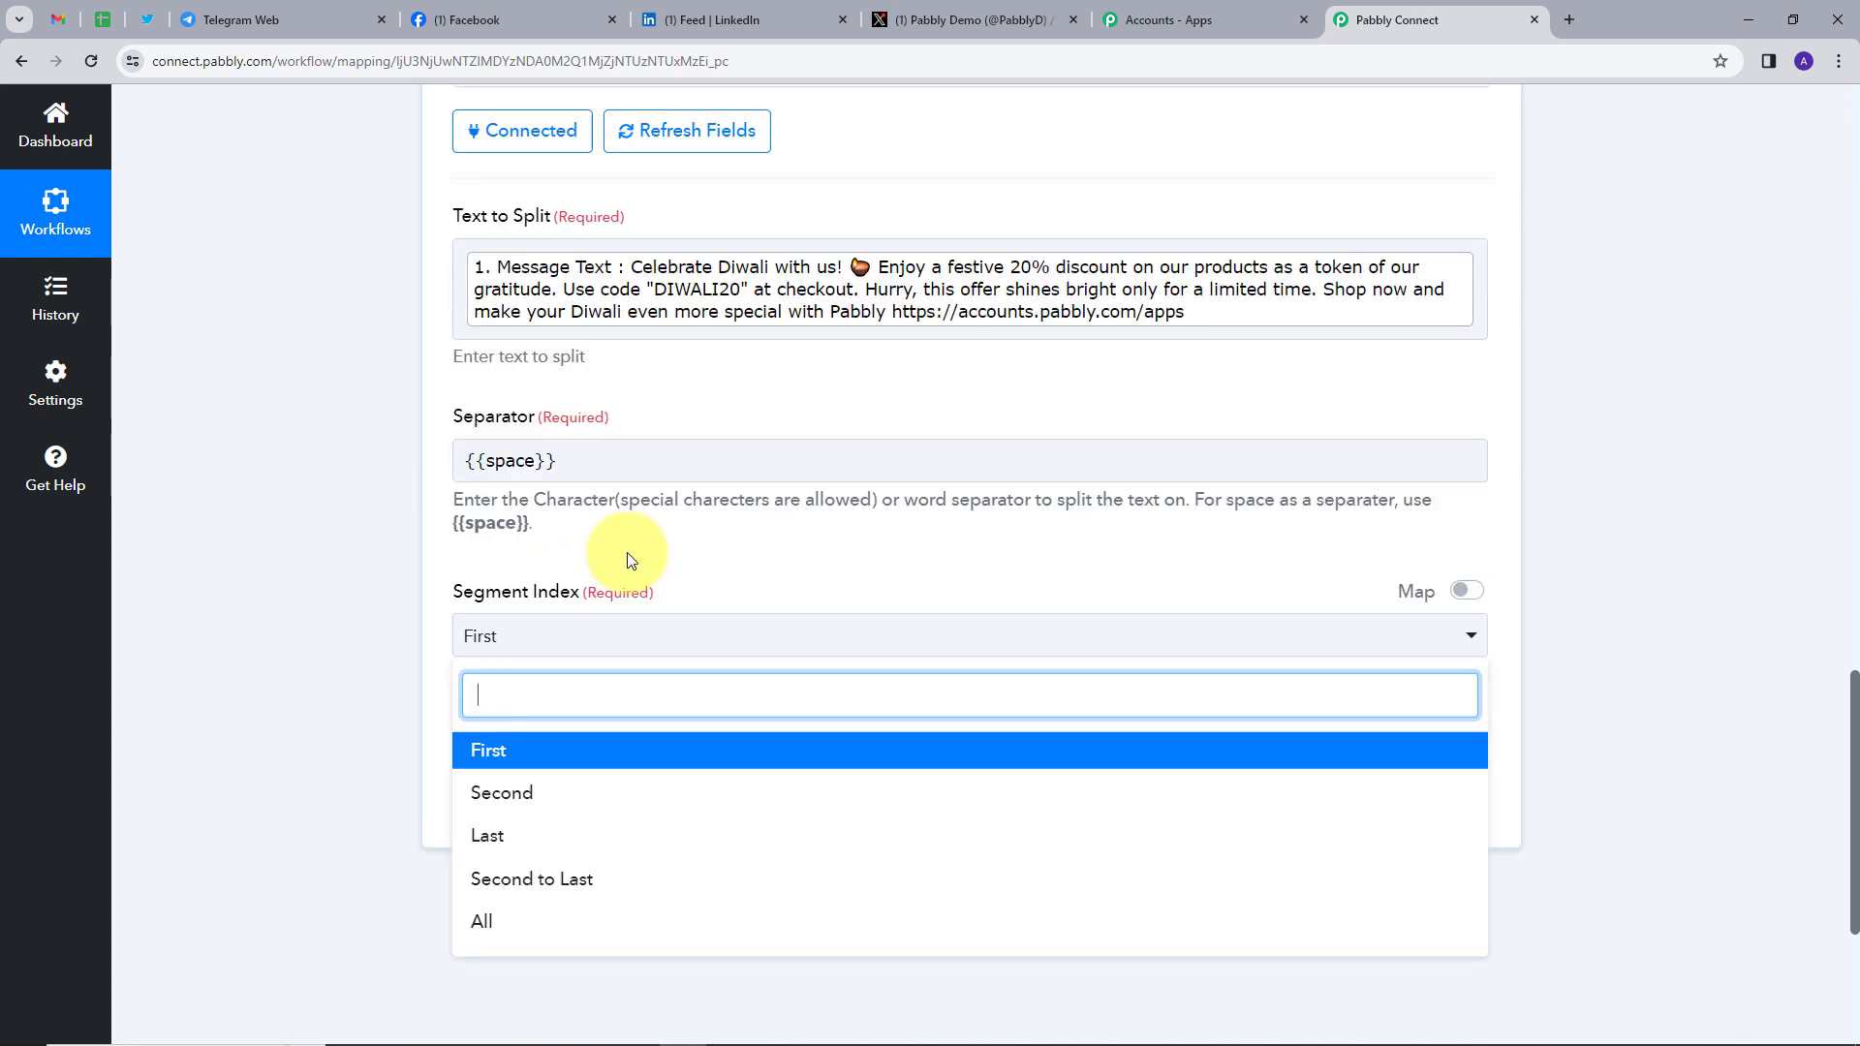
left_click(594, 625)
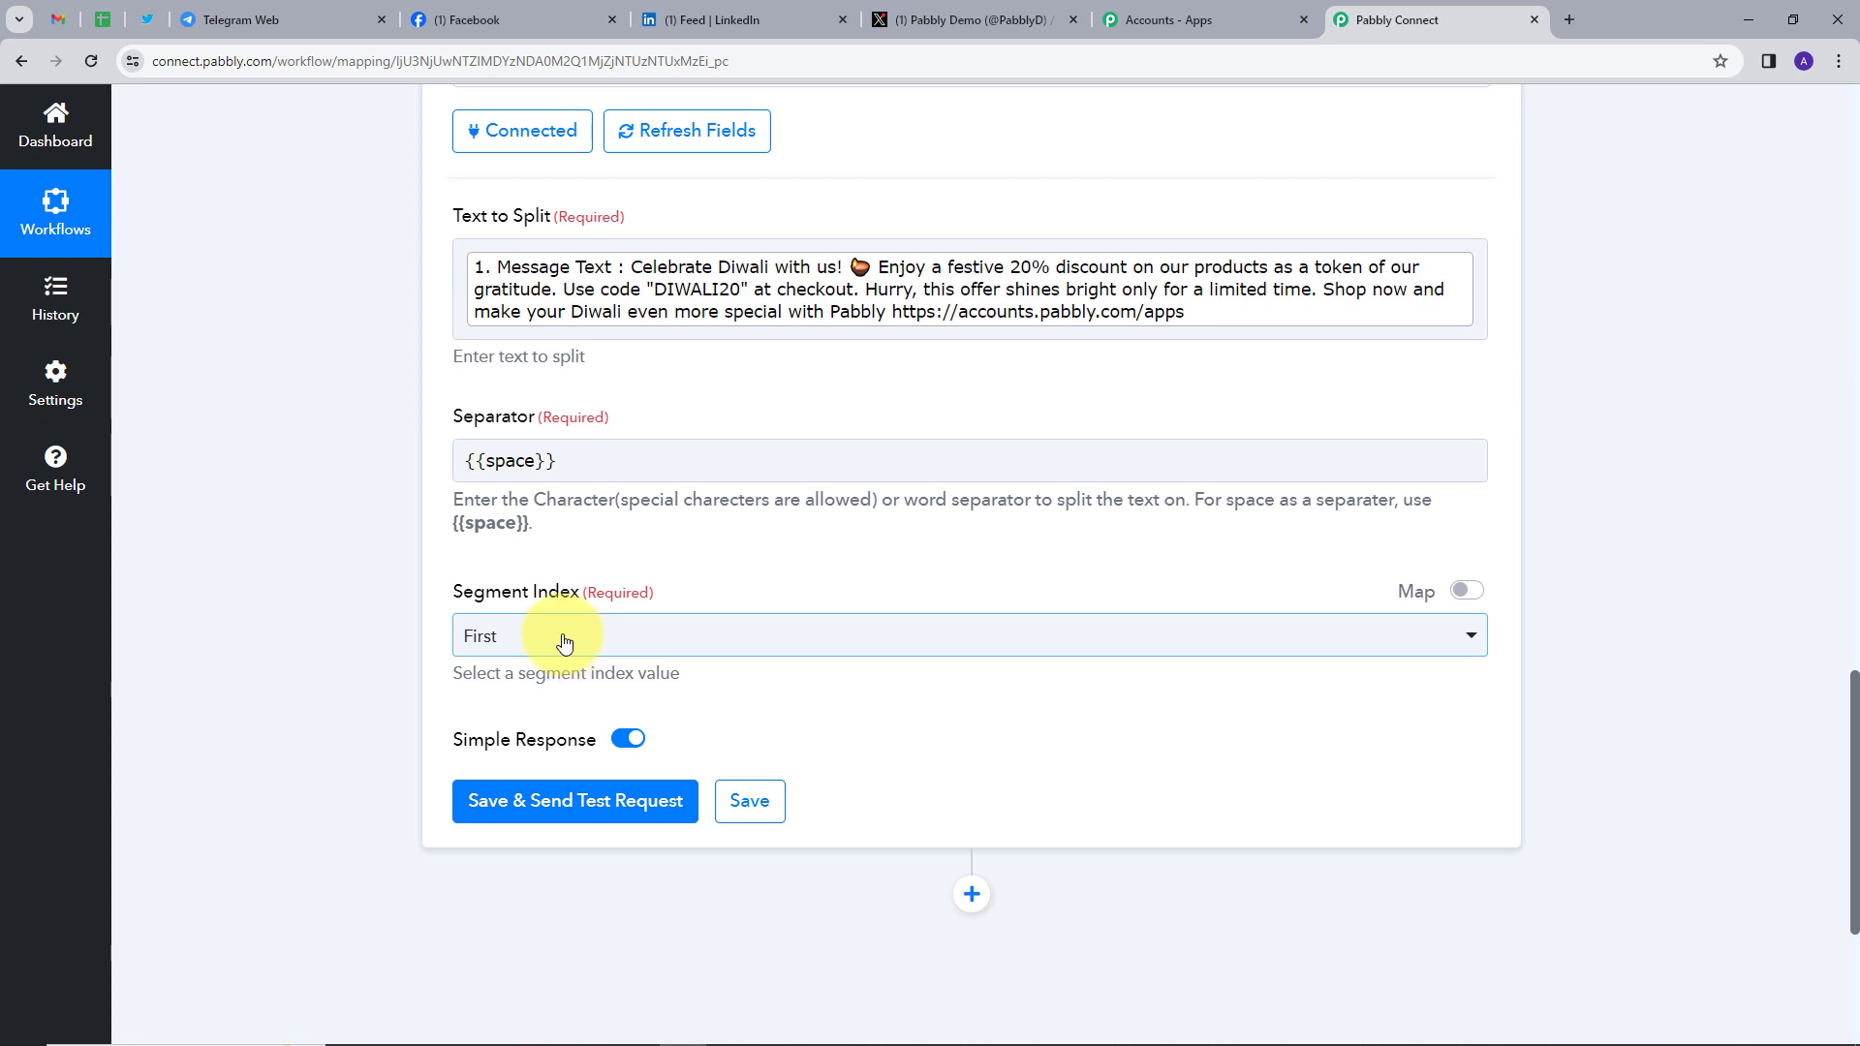
left_click(565, 642)
left_click(518, 838)
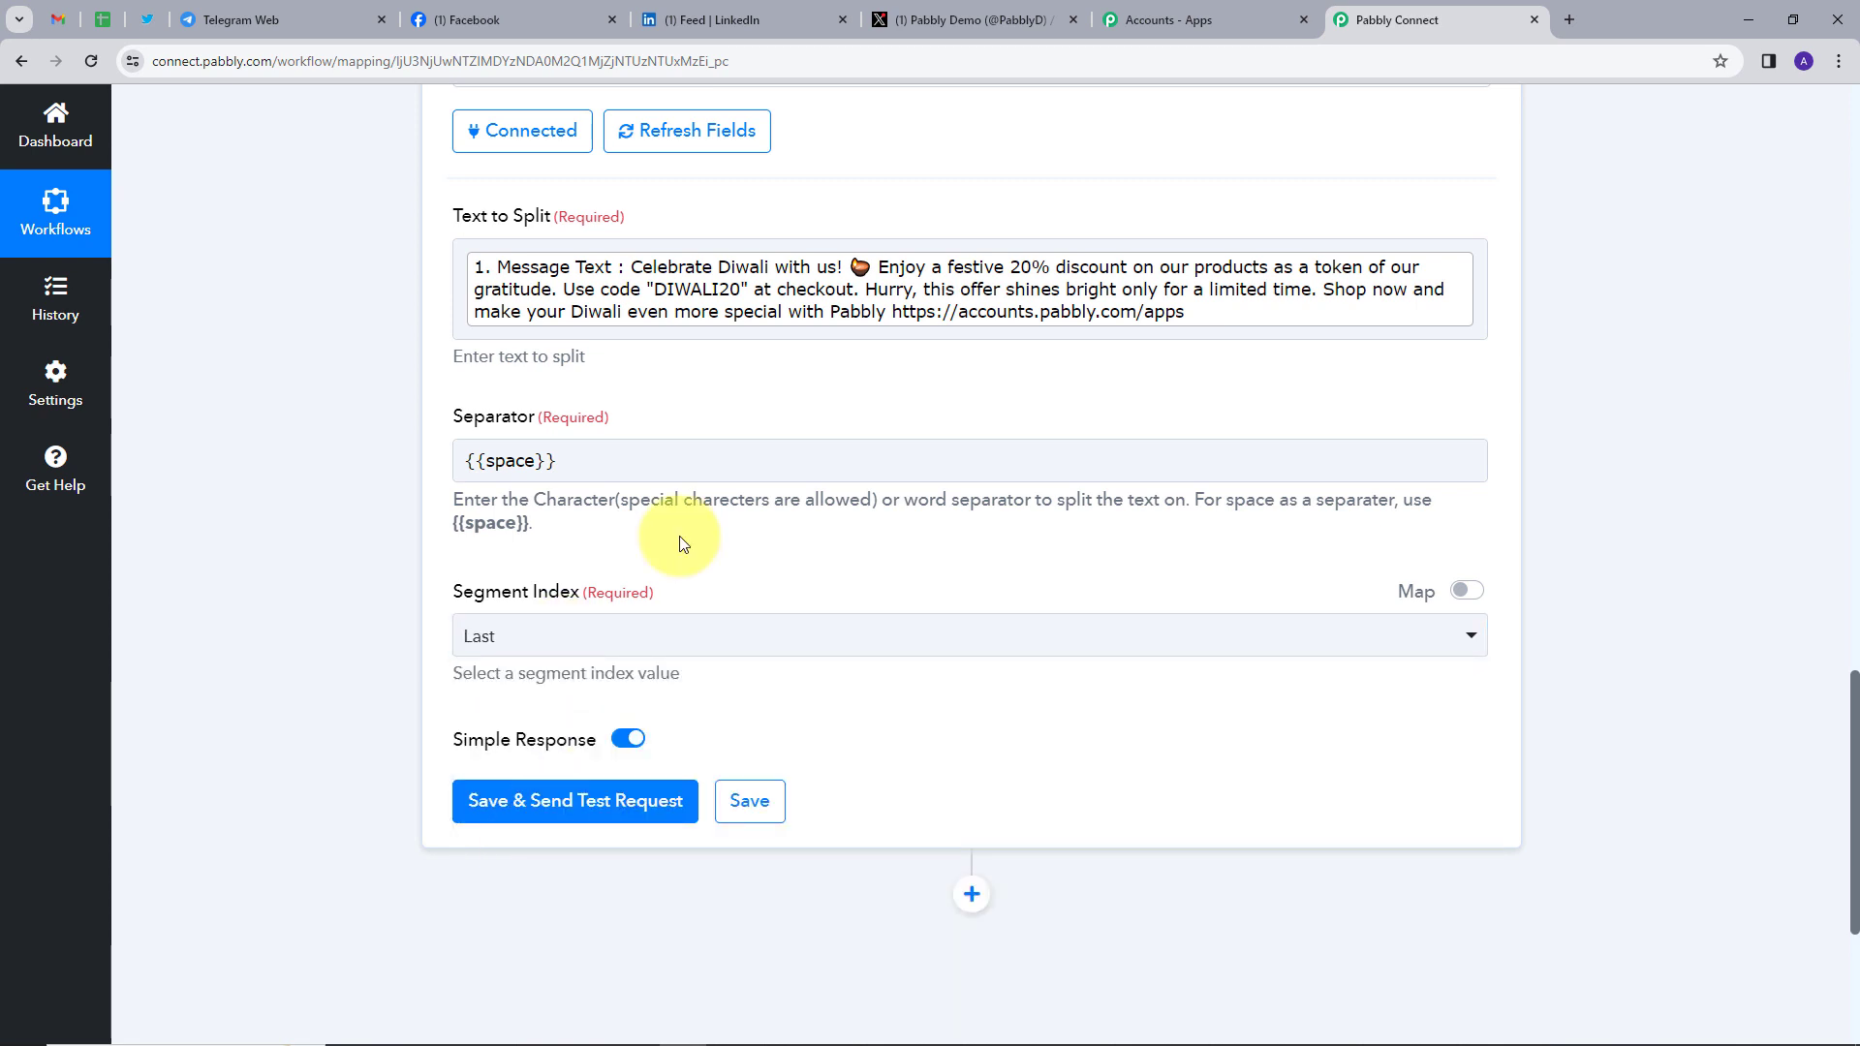
left_click(506, 457)
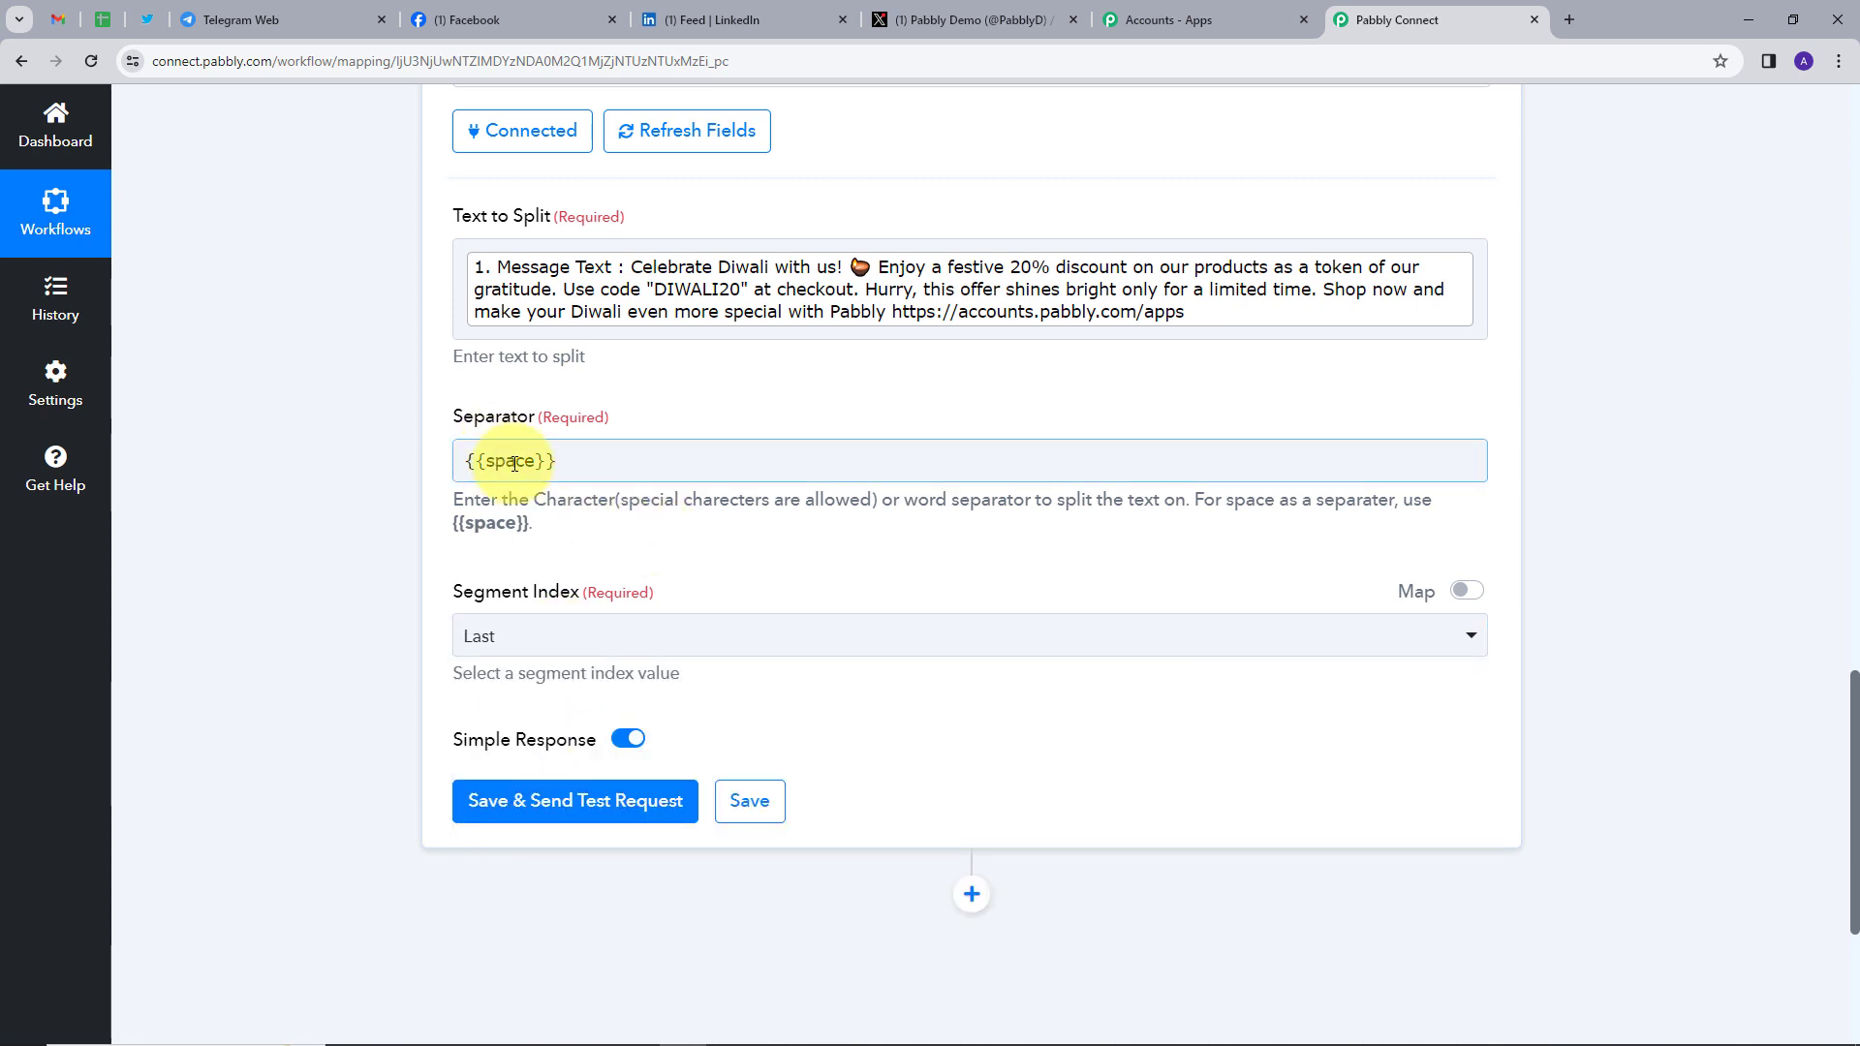
left_click(539, 546)
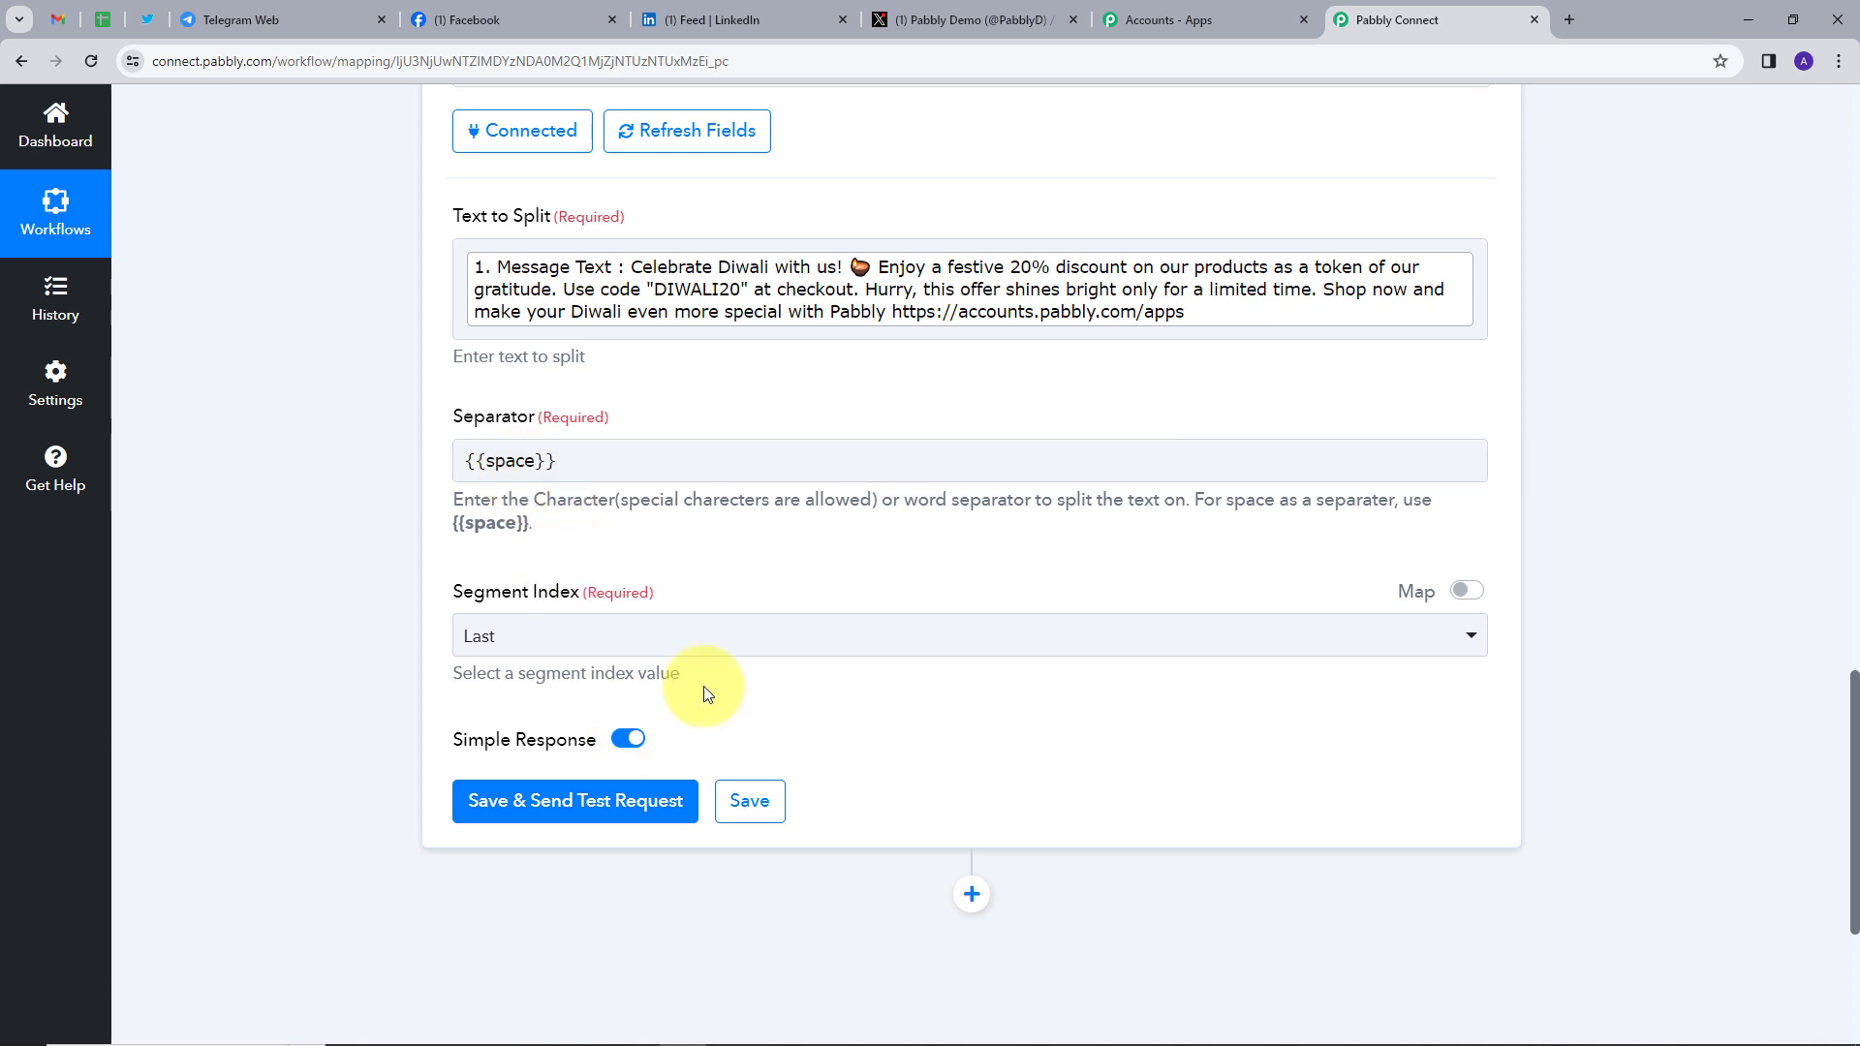
left_click(567, 804)
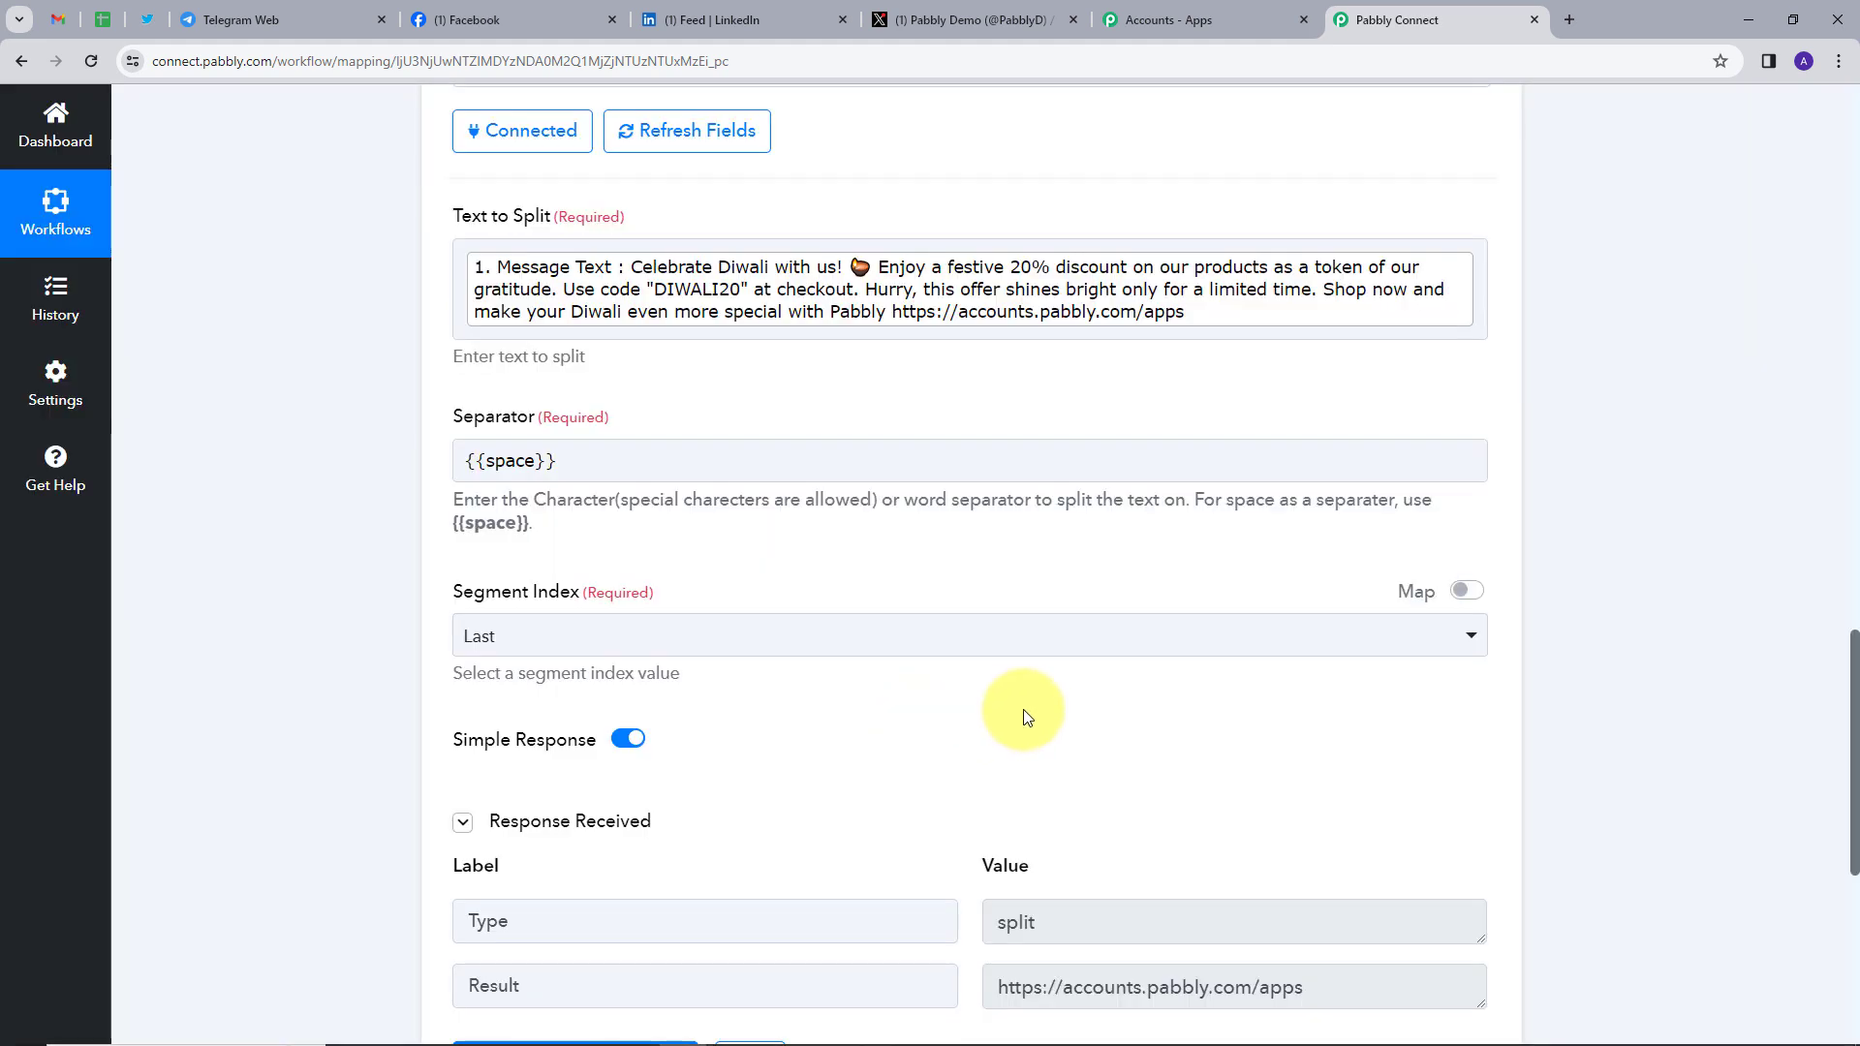
scroll(1023, 717, "down", 3)
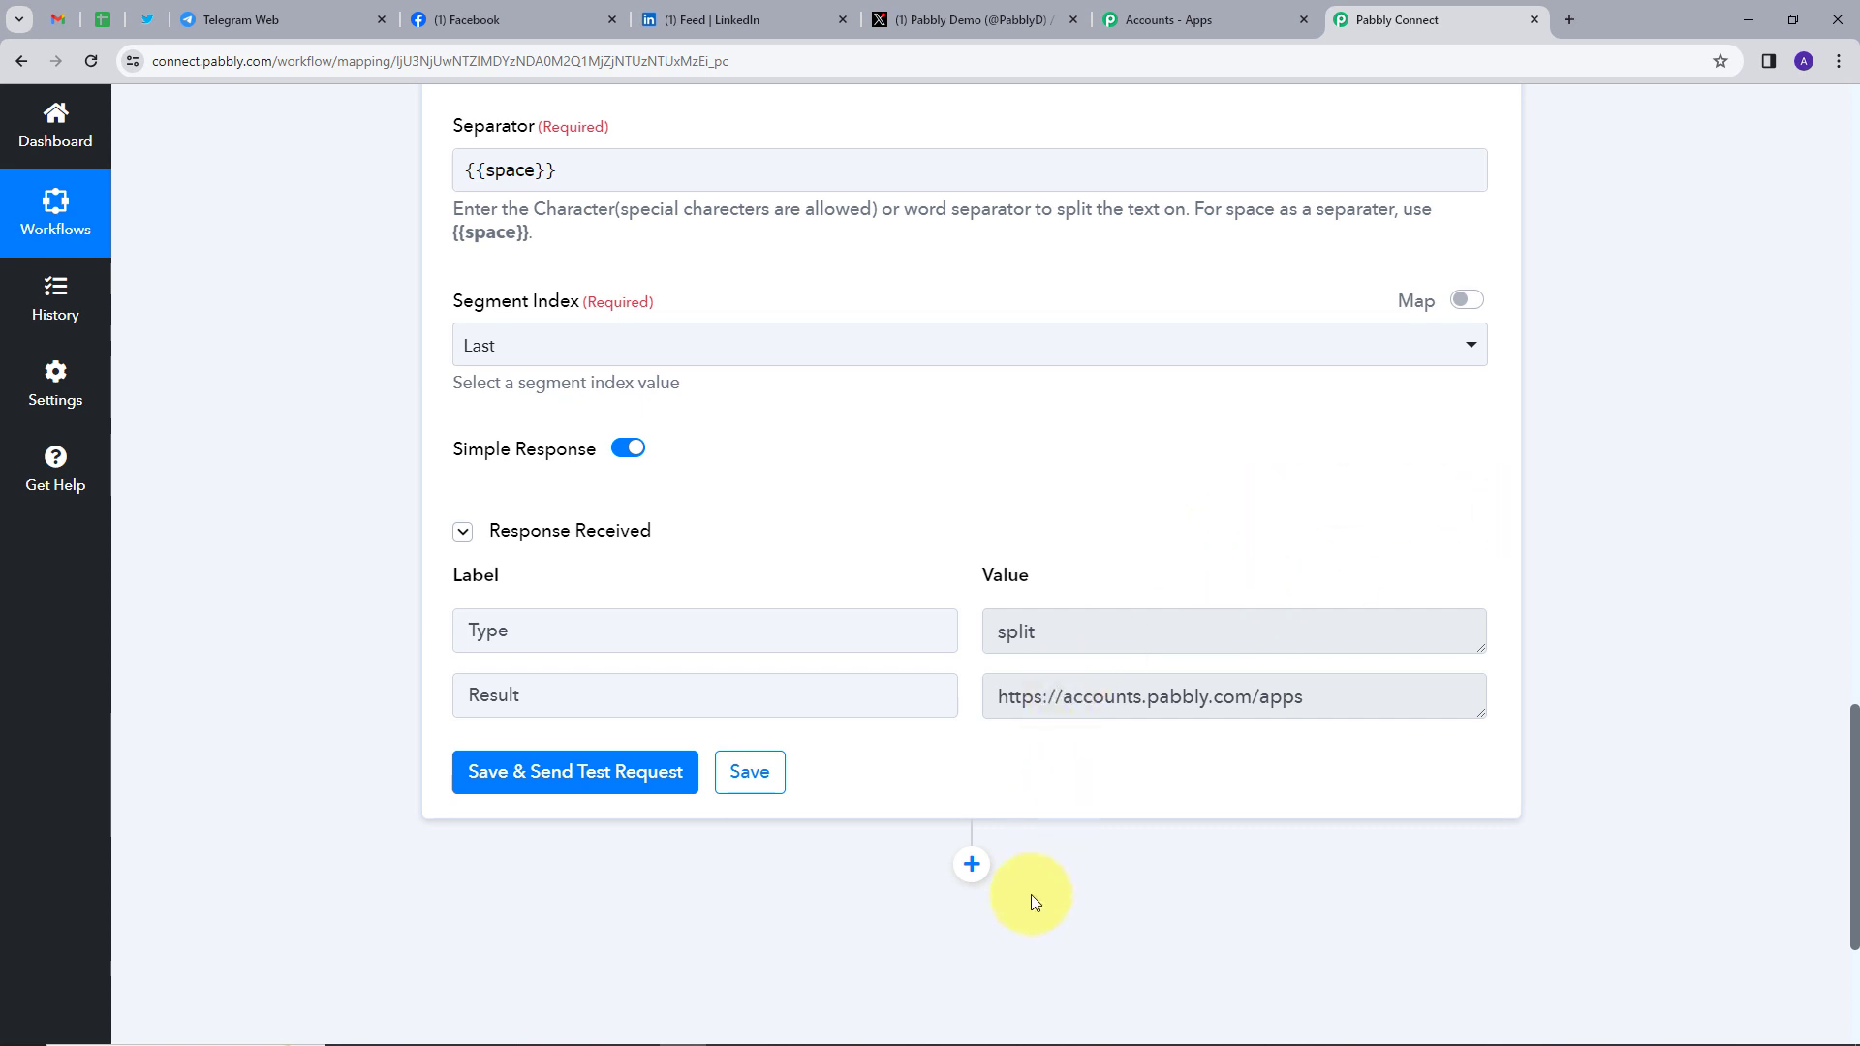
Add a third workflow step using Facebook Pages with the action event Create Page Post
left_click(971, 868)
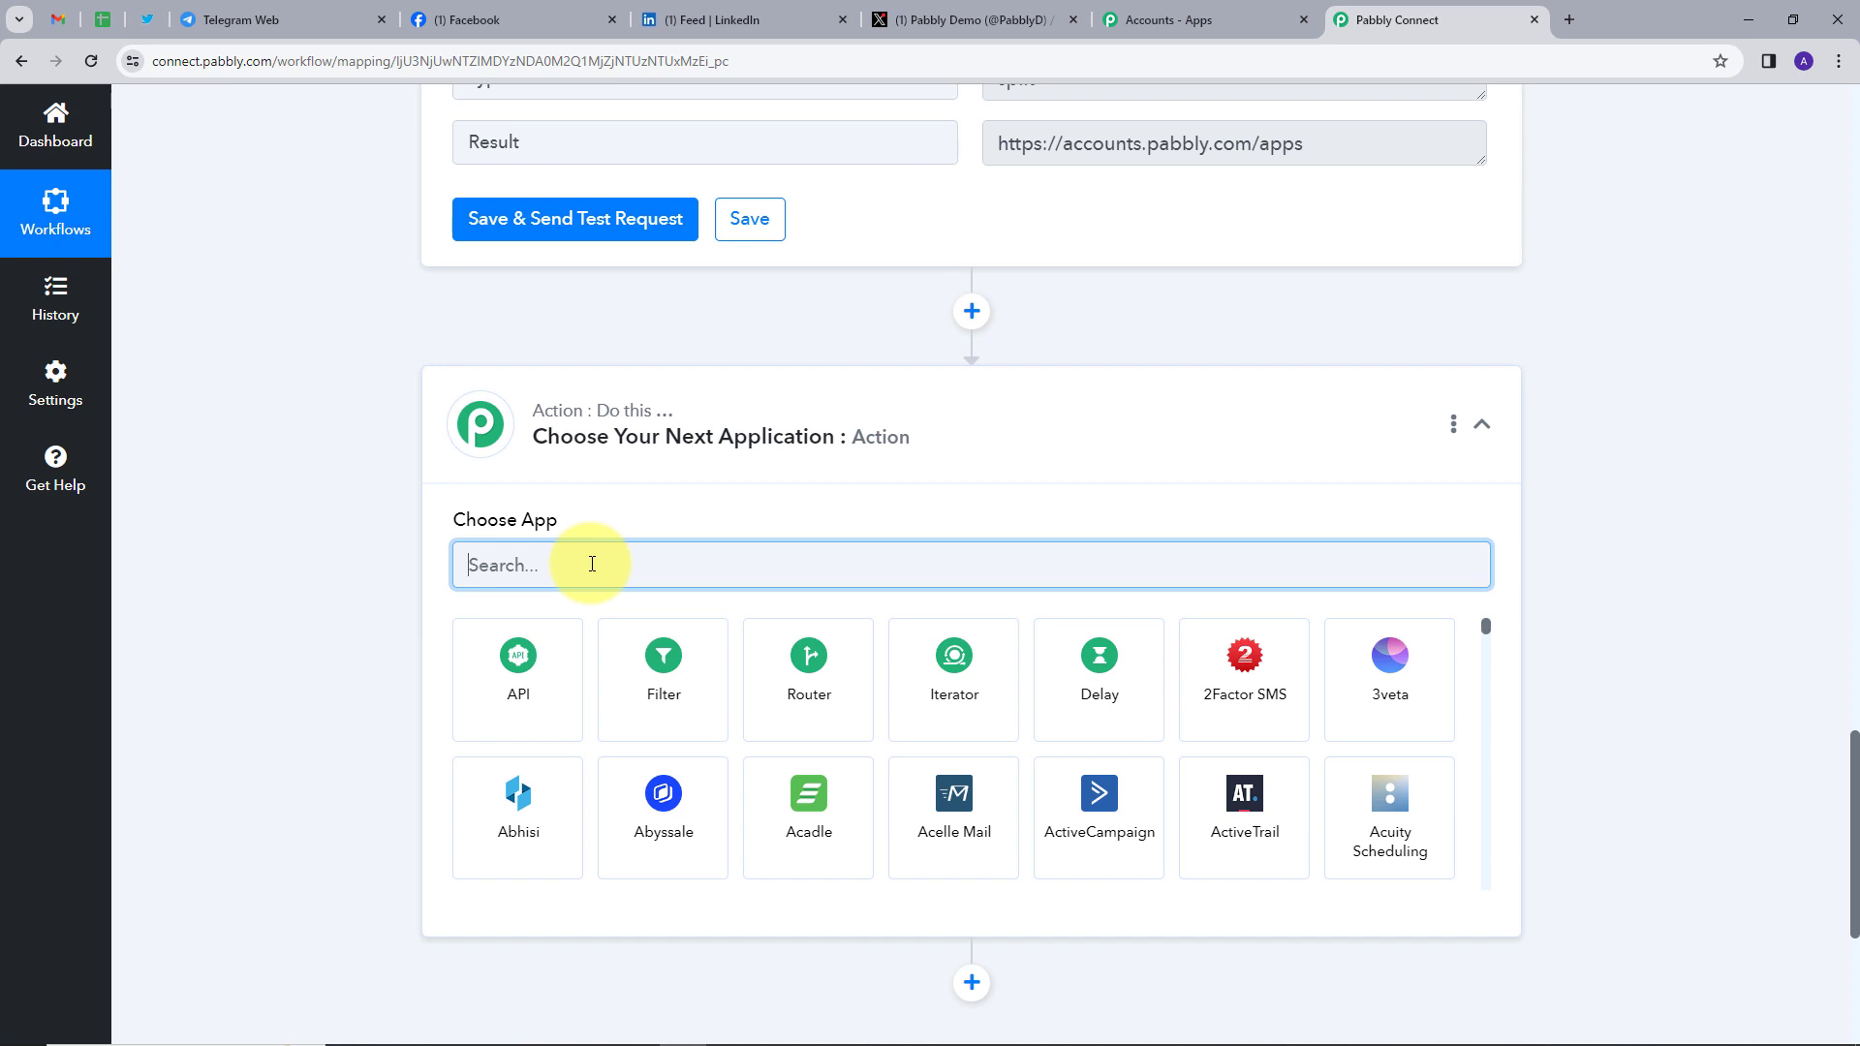
type("fac")
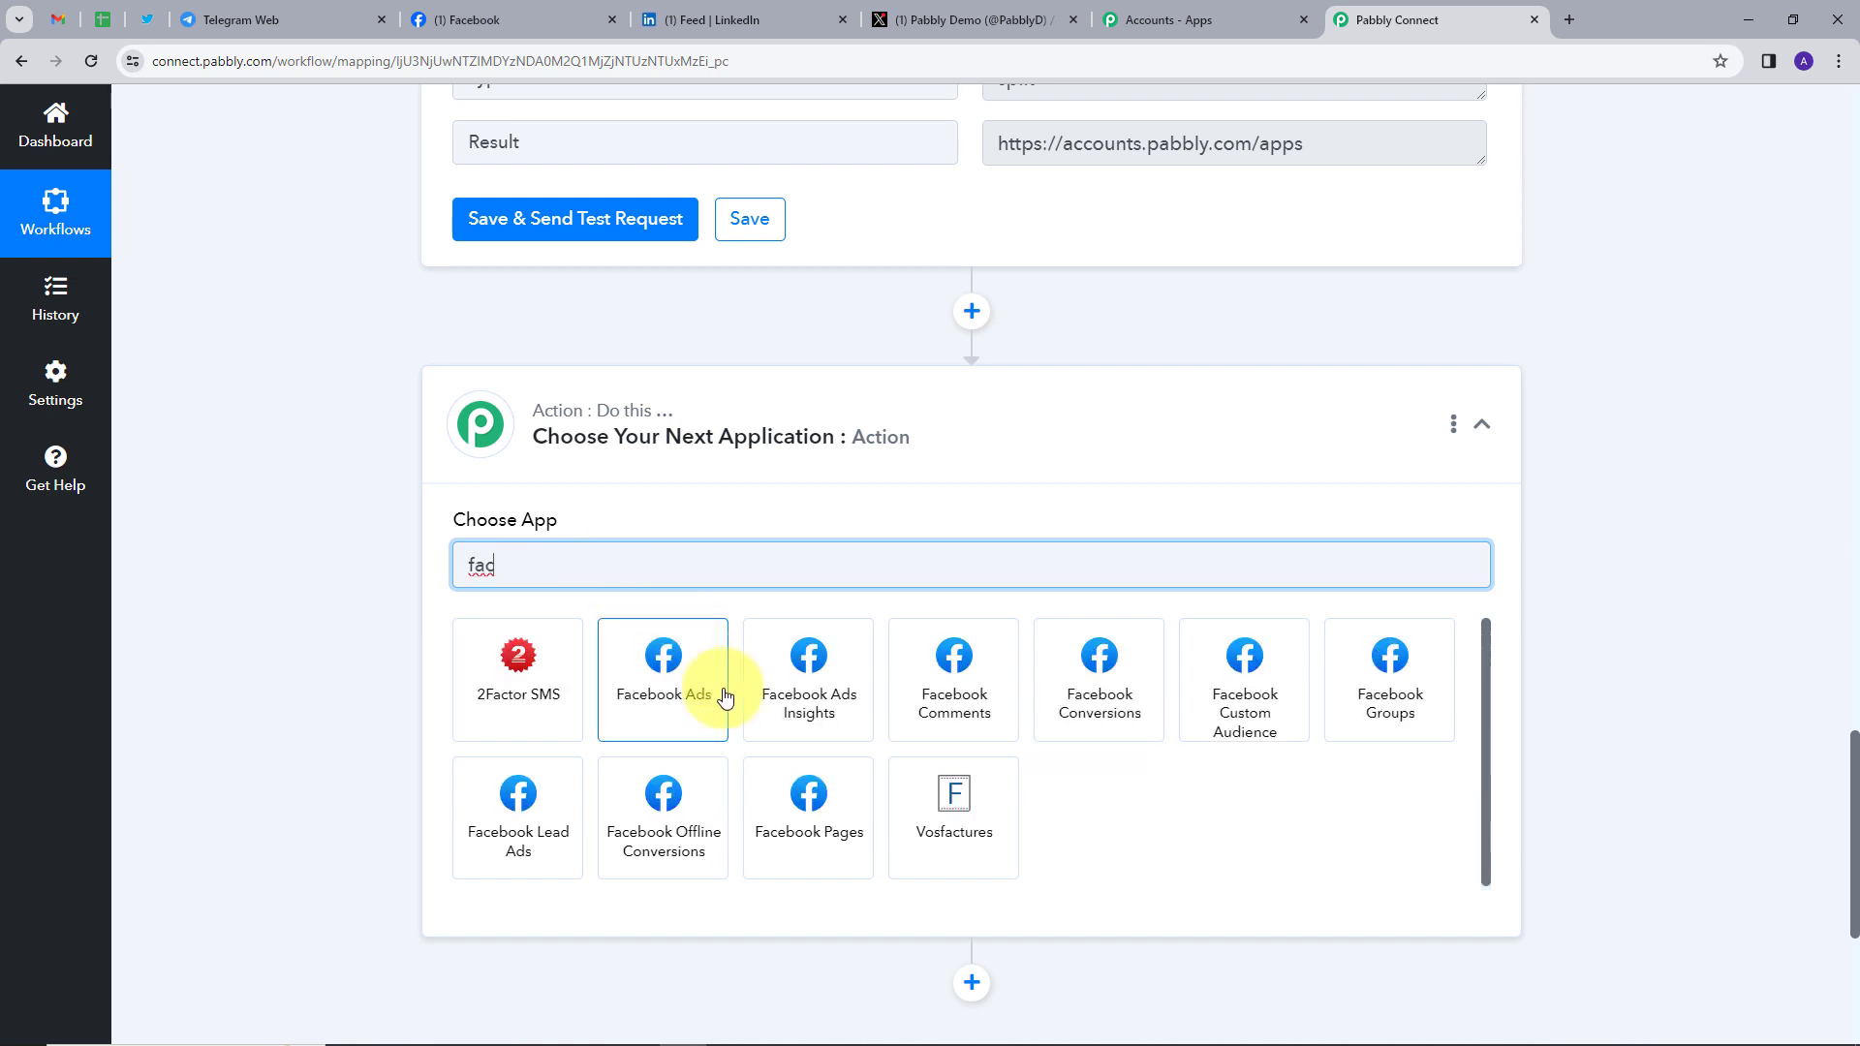
left_click(801, 800)
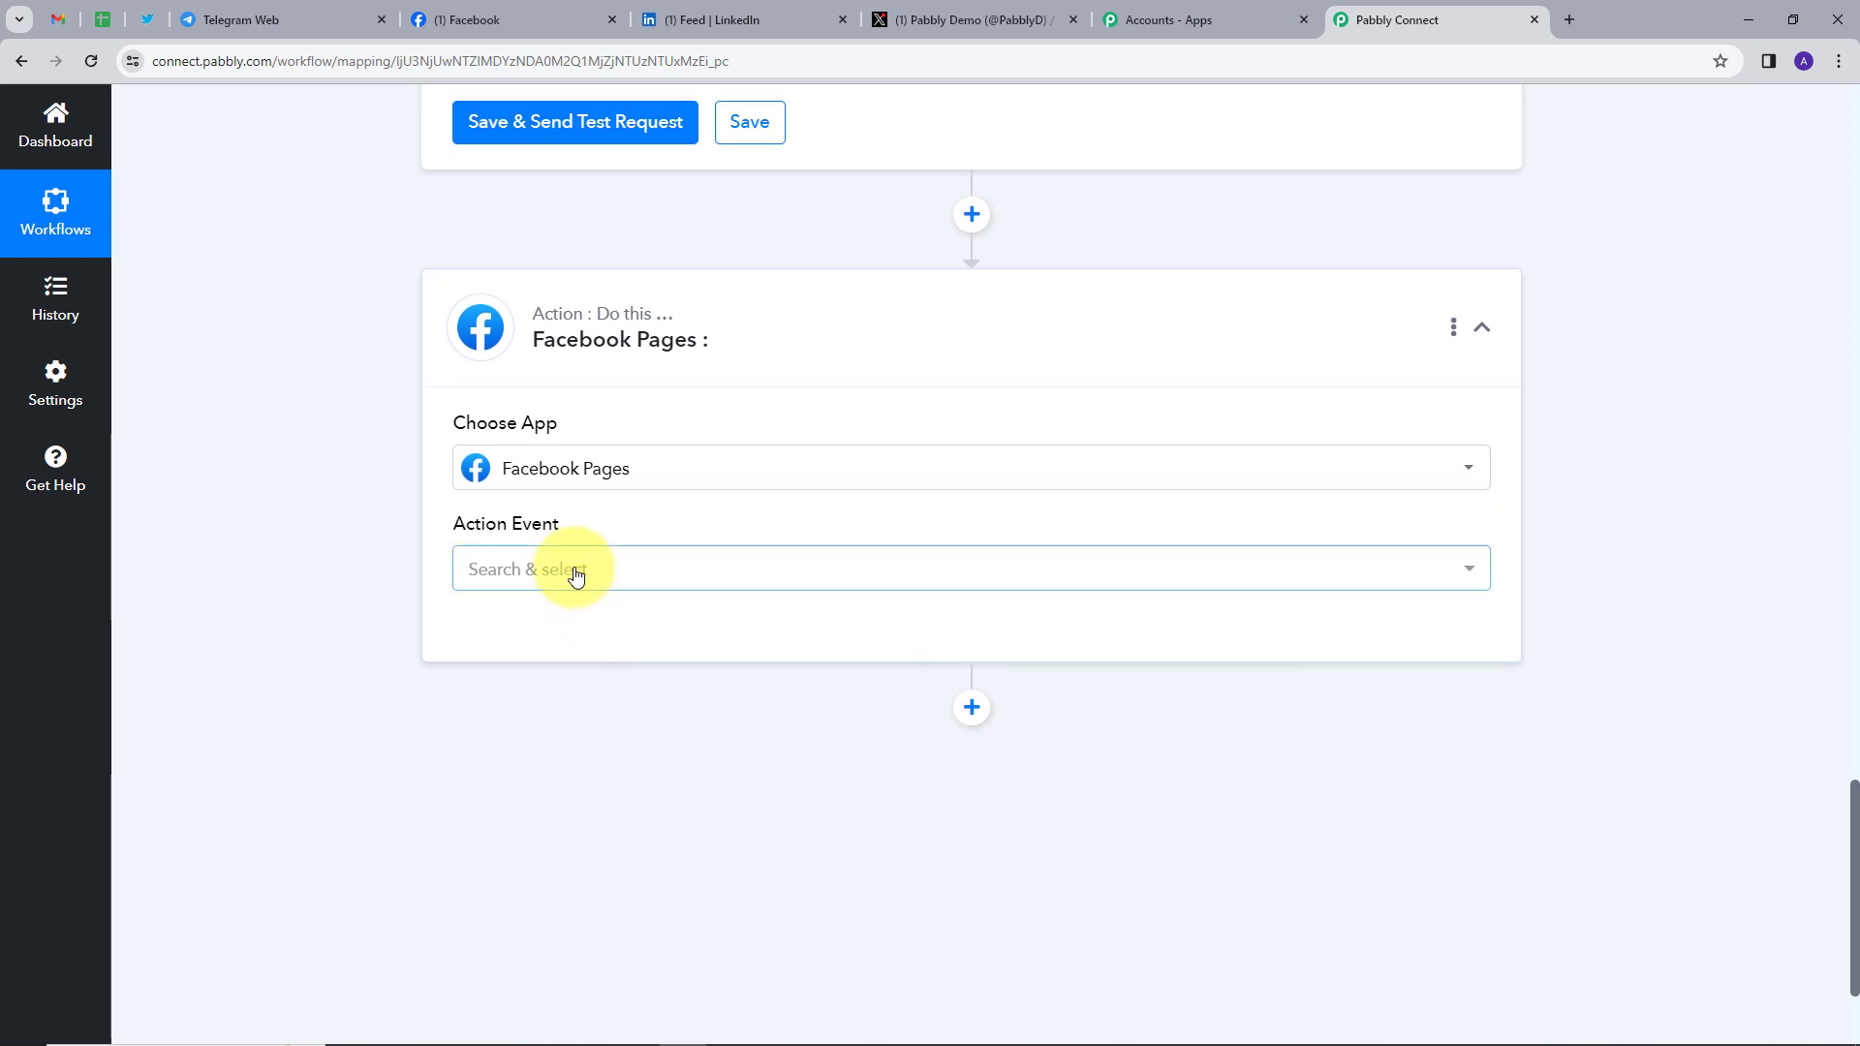
left_click(577, 576)
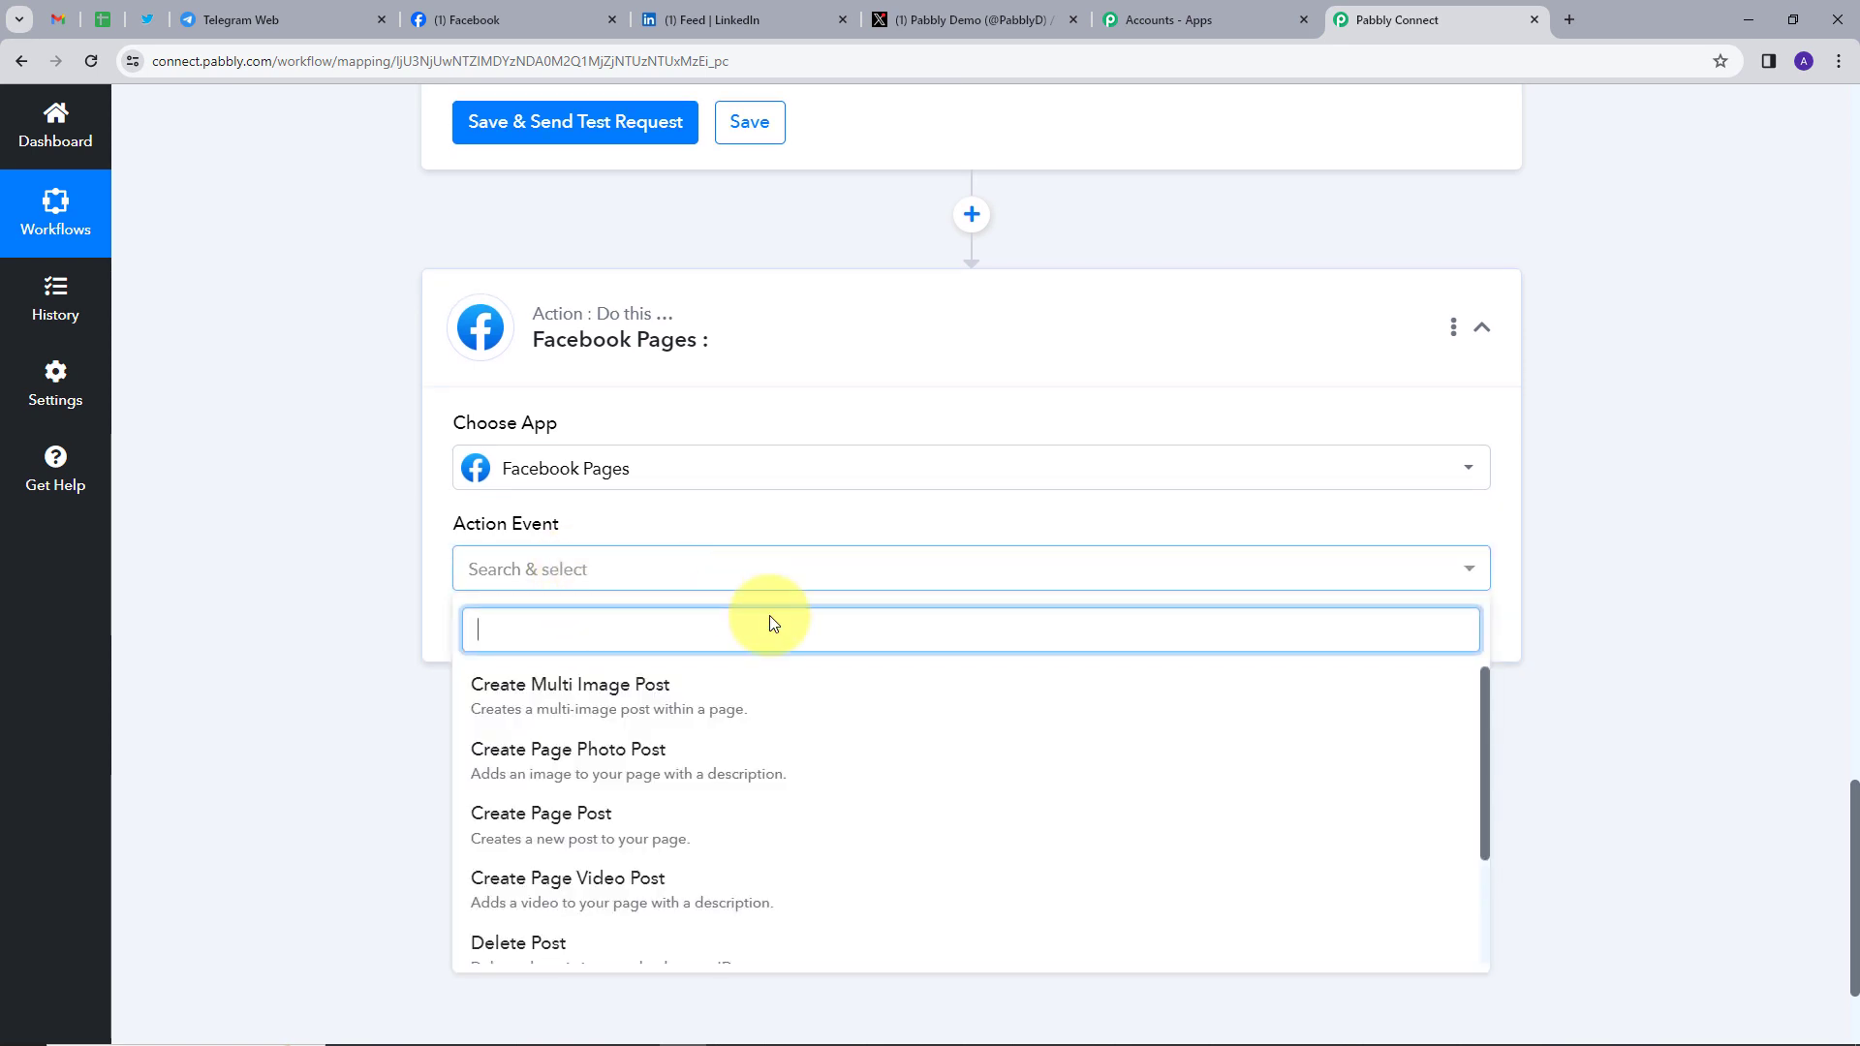
left_click(592, 831)
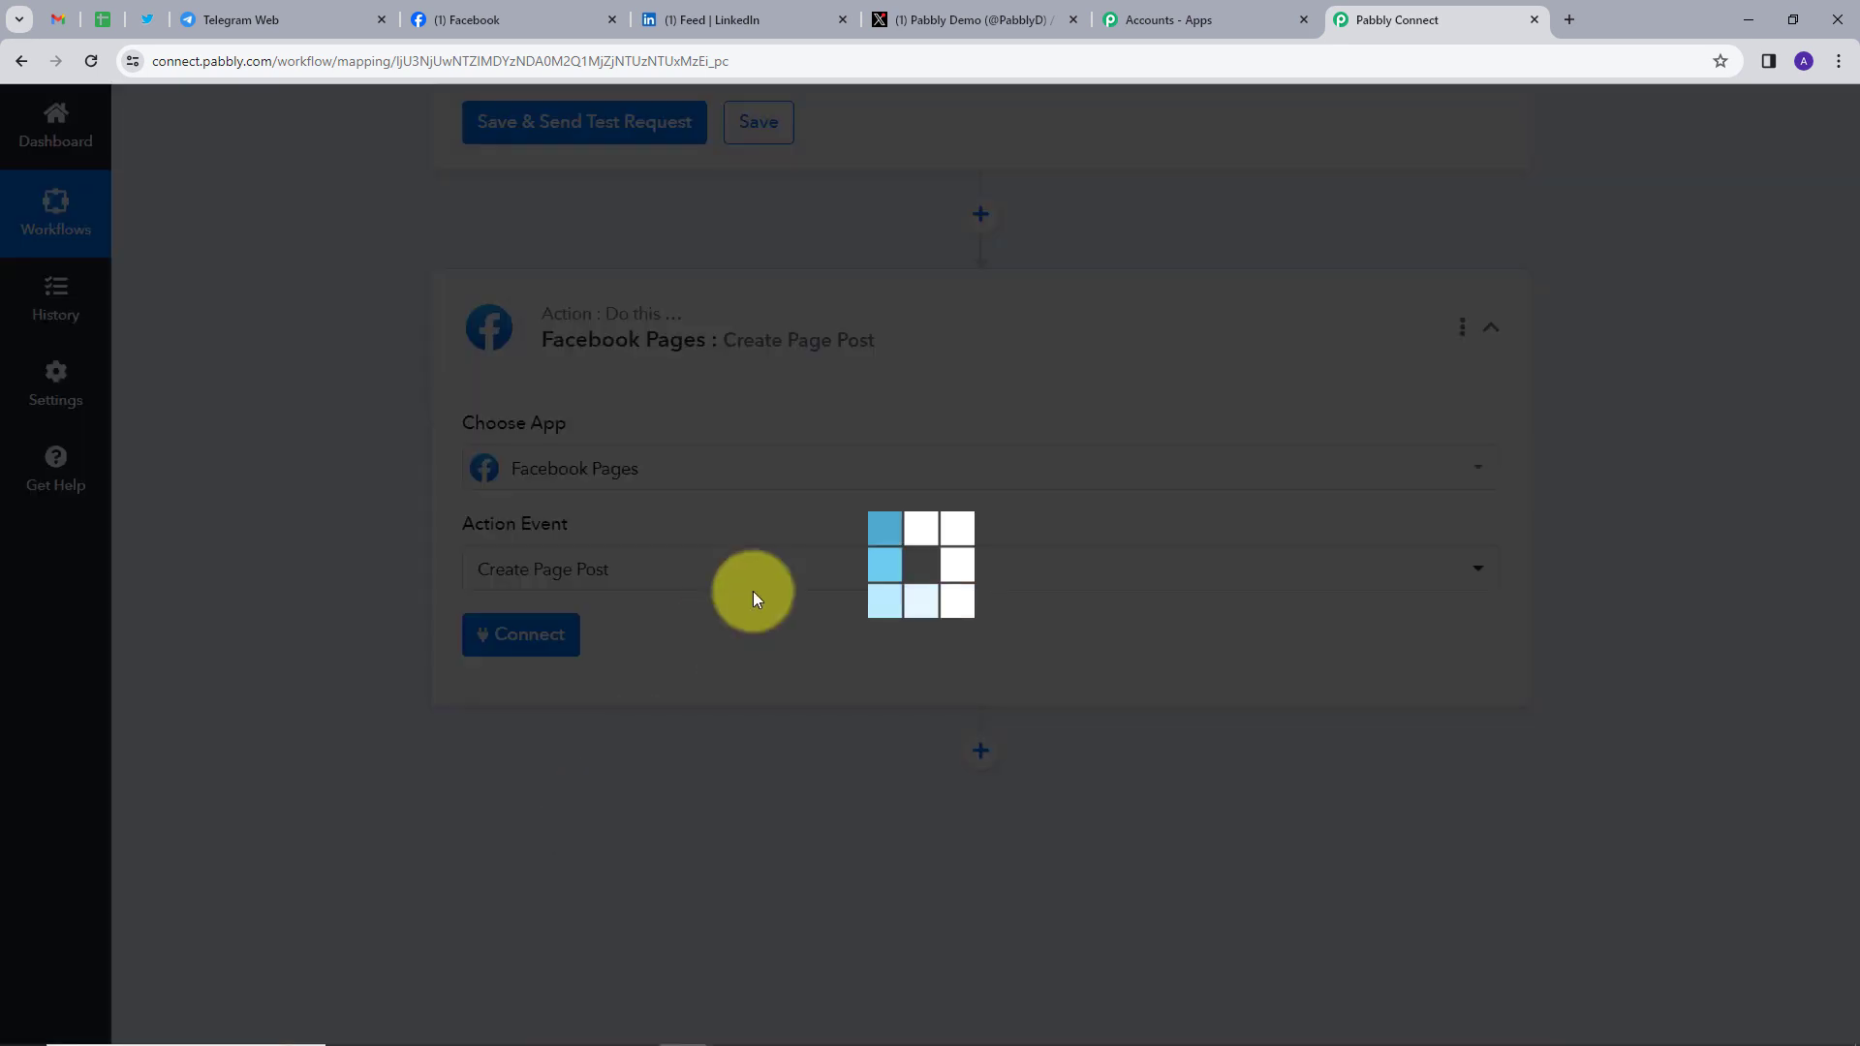
Connect the Facebook Pages step through a new connection, authorizing it with the required Facebook account
left_click(520, 639)
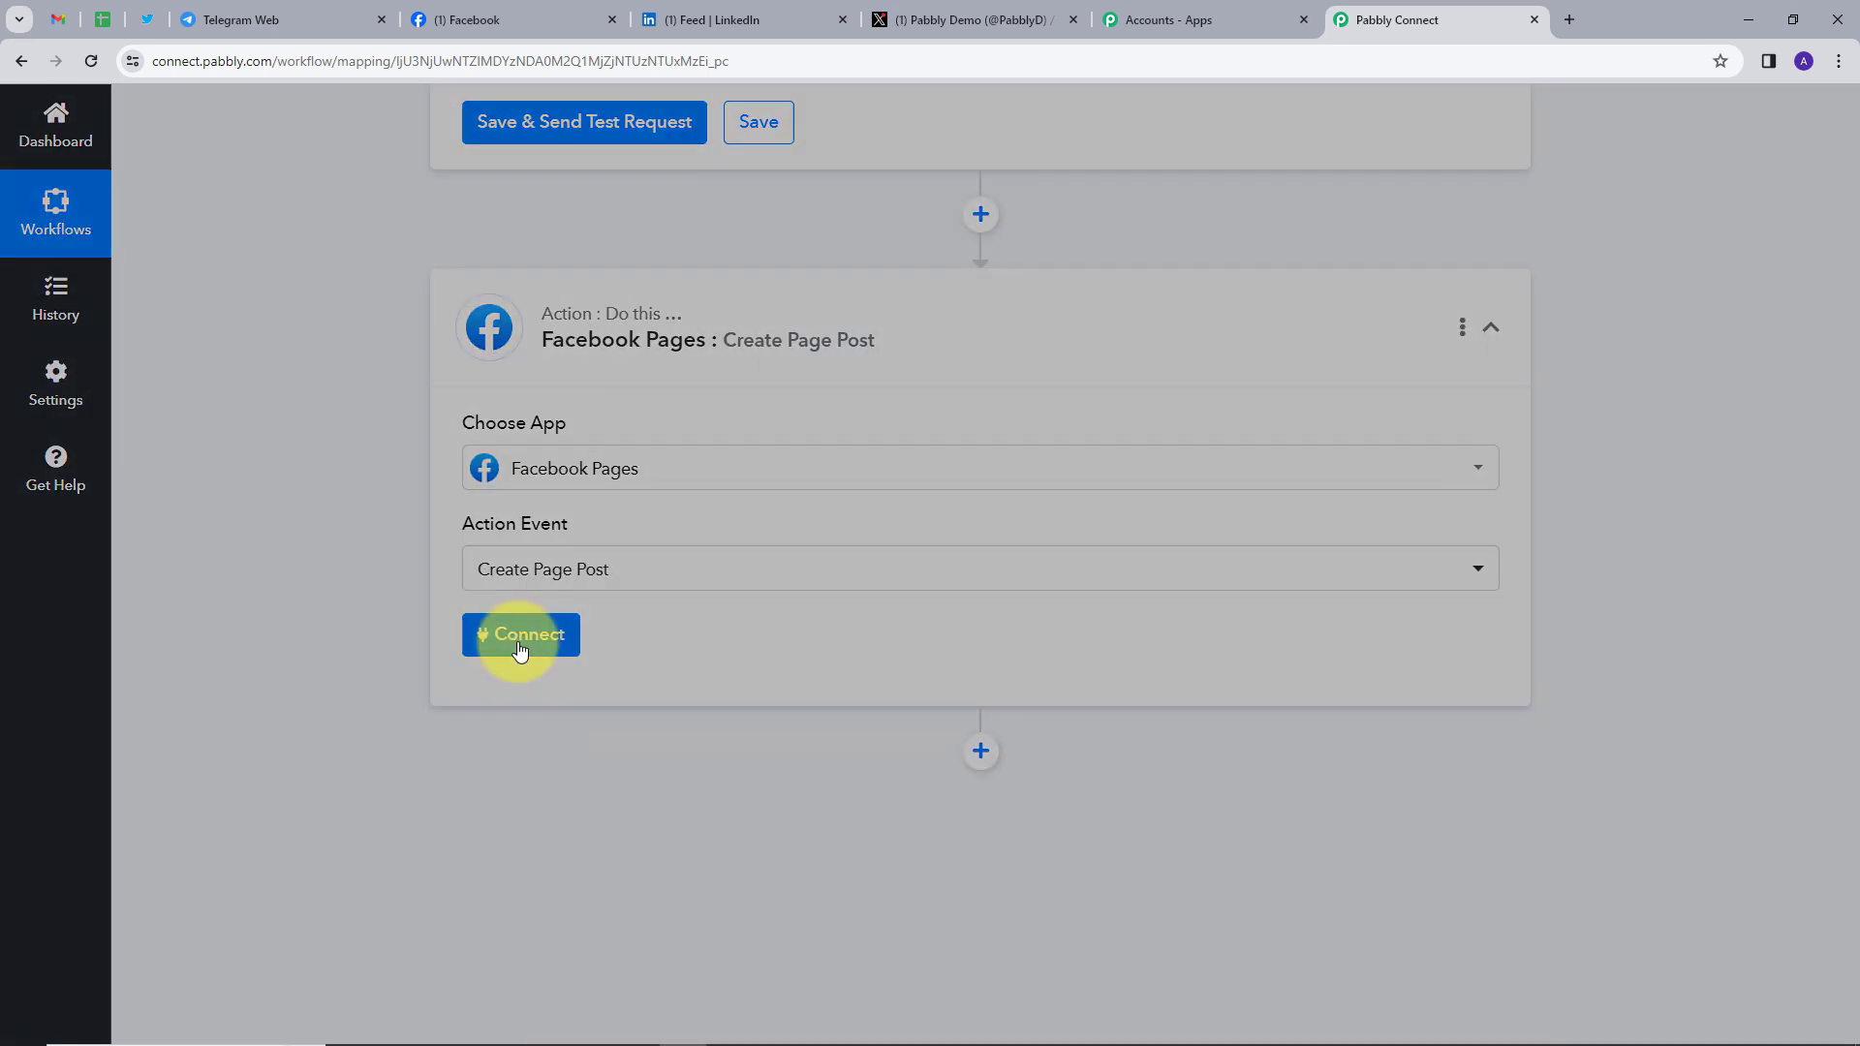
left_click(937, 325)
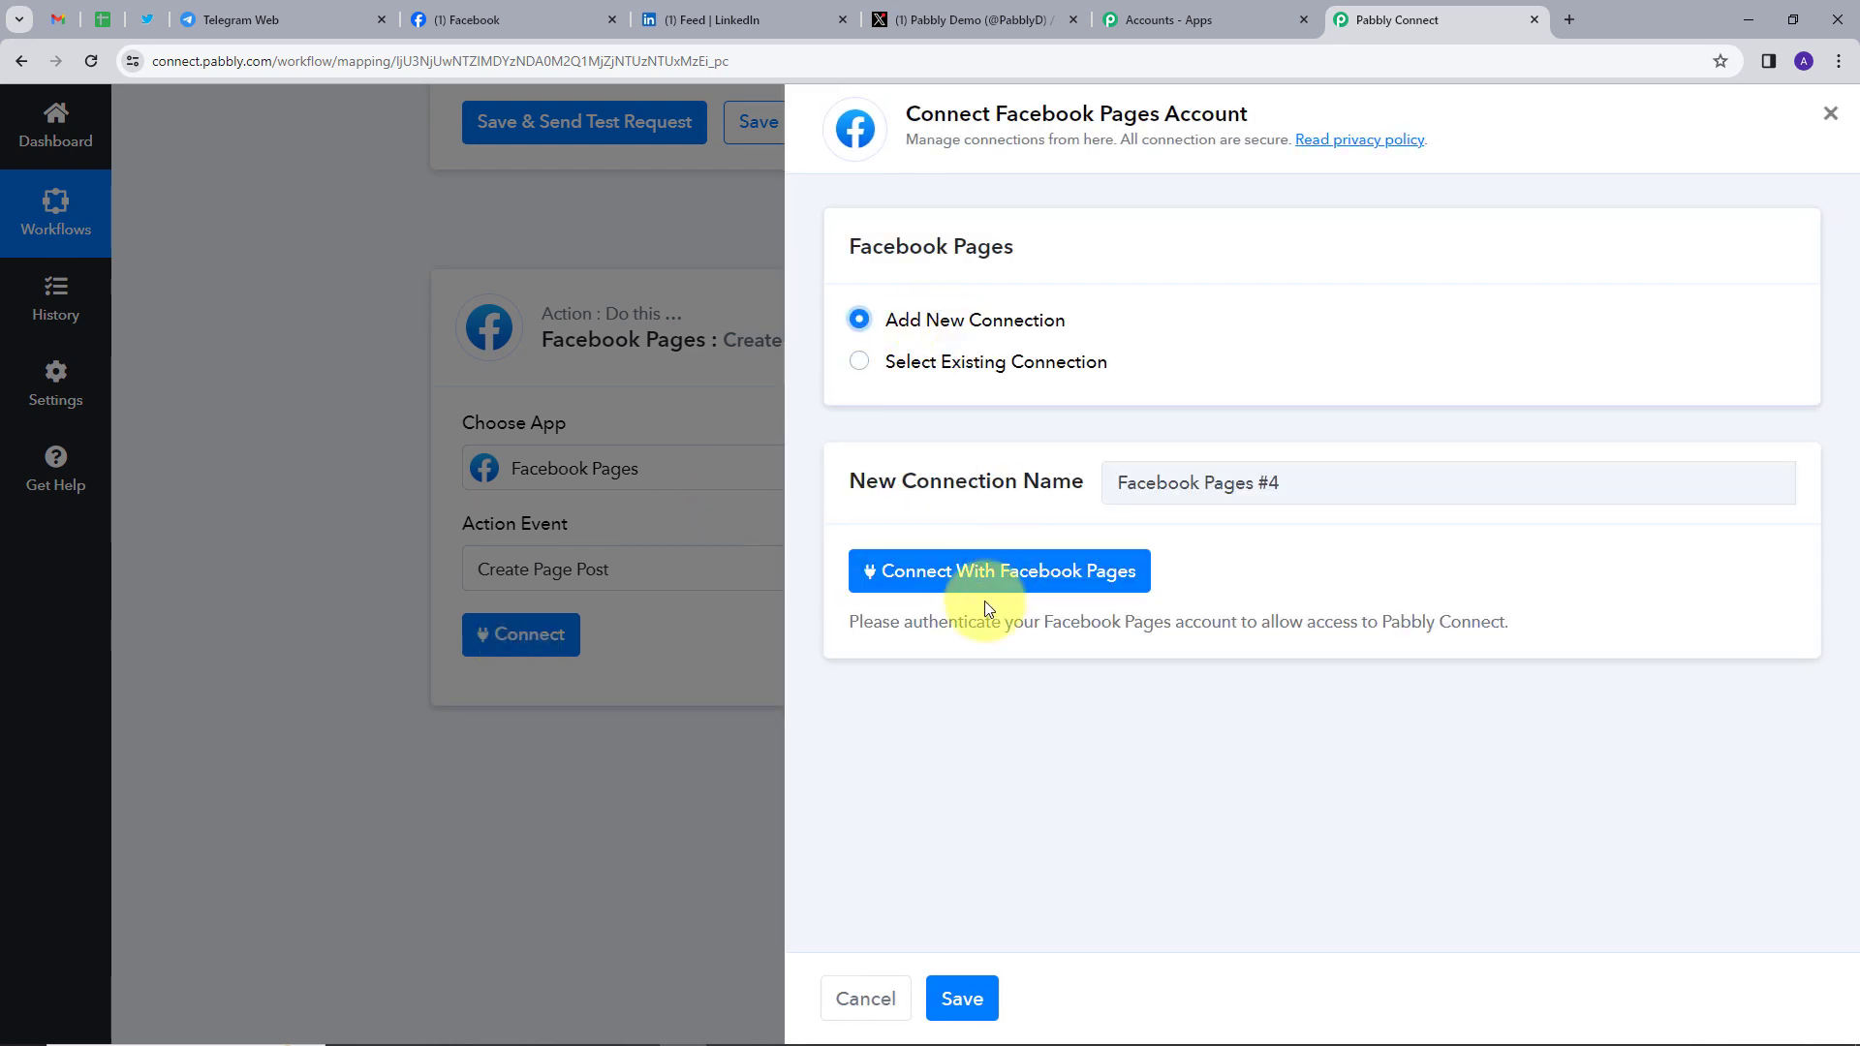
left_click(961, 581)
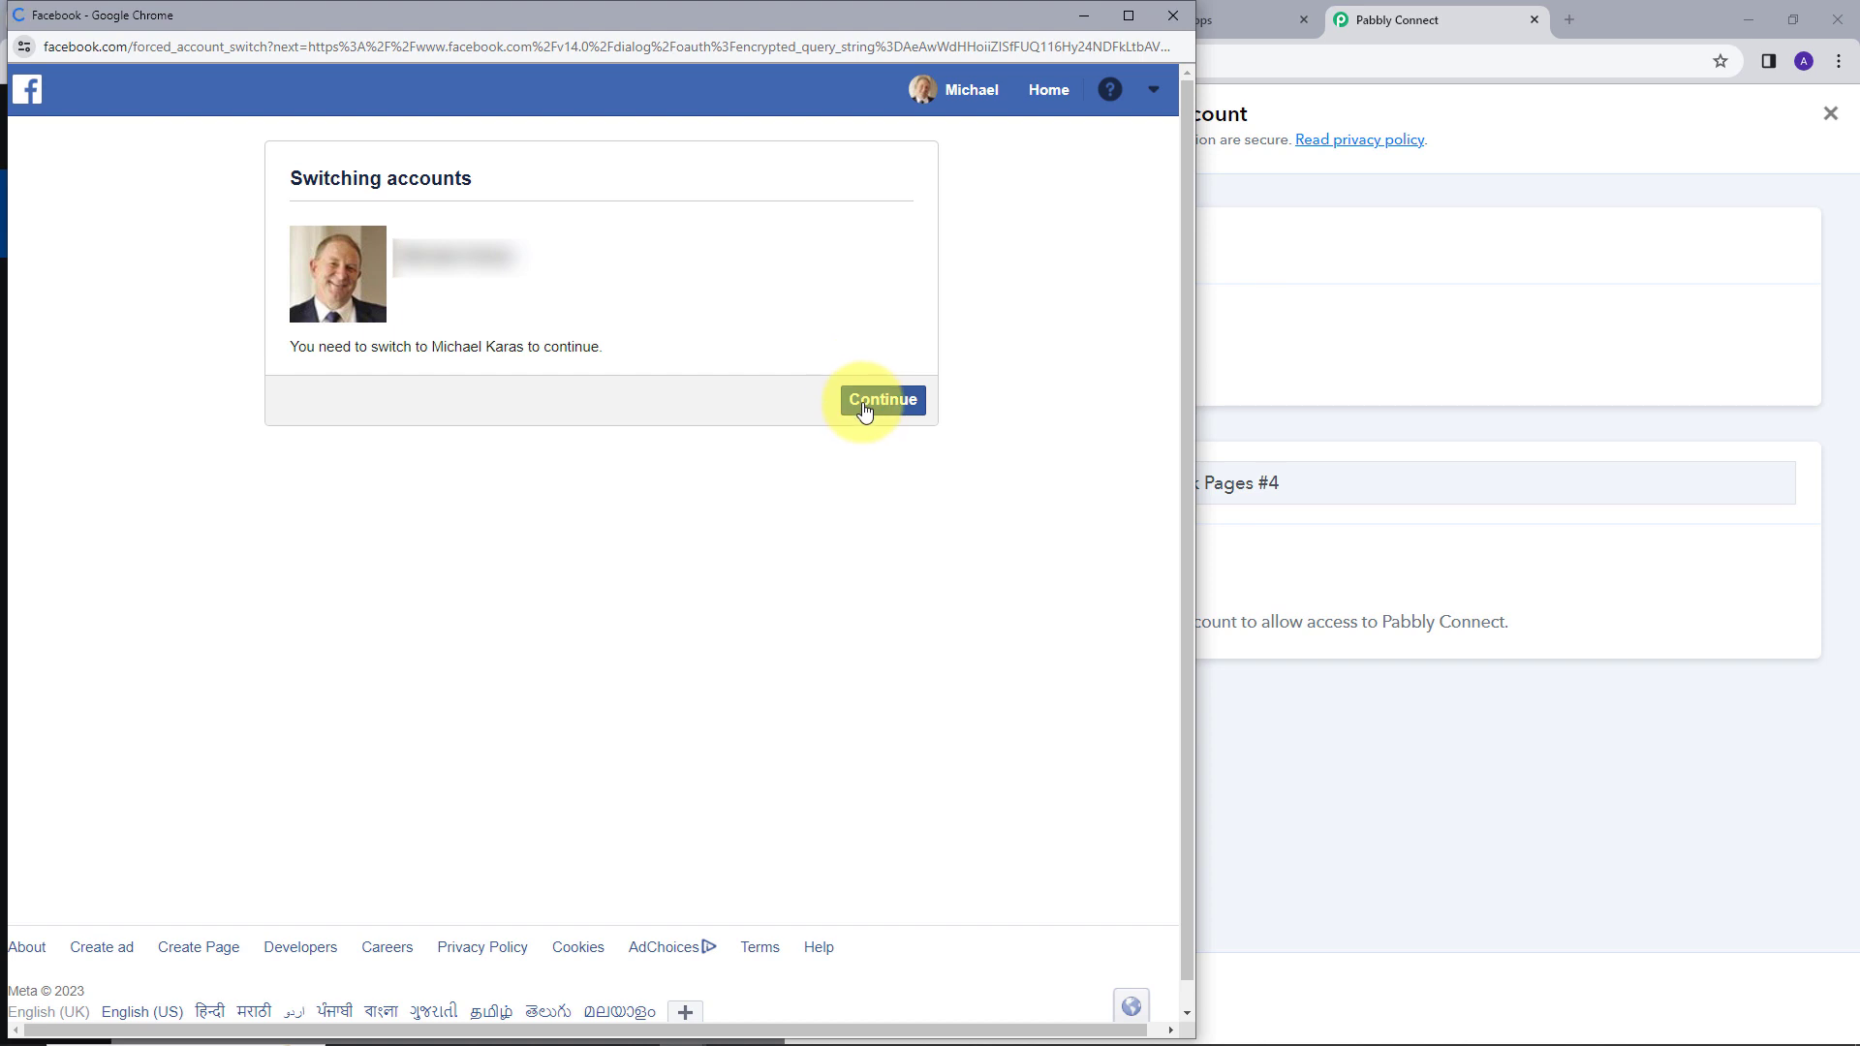
left_click(865, 411)
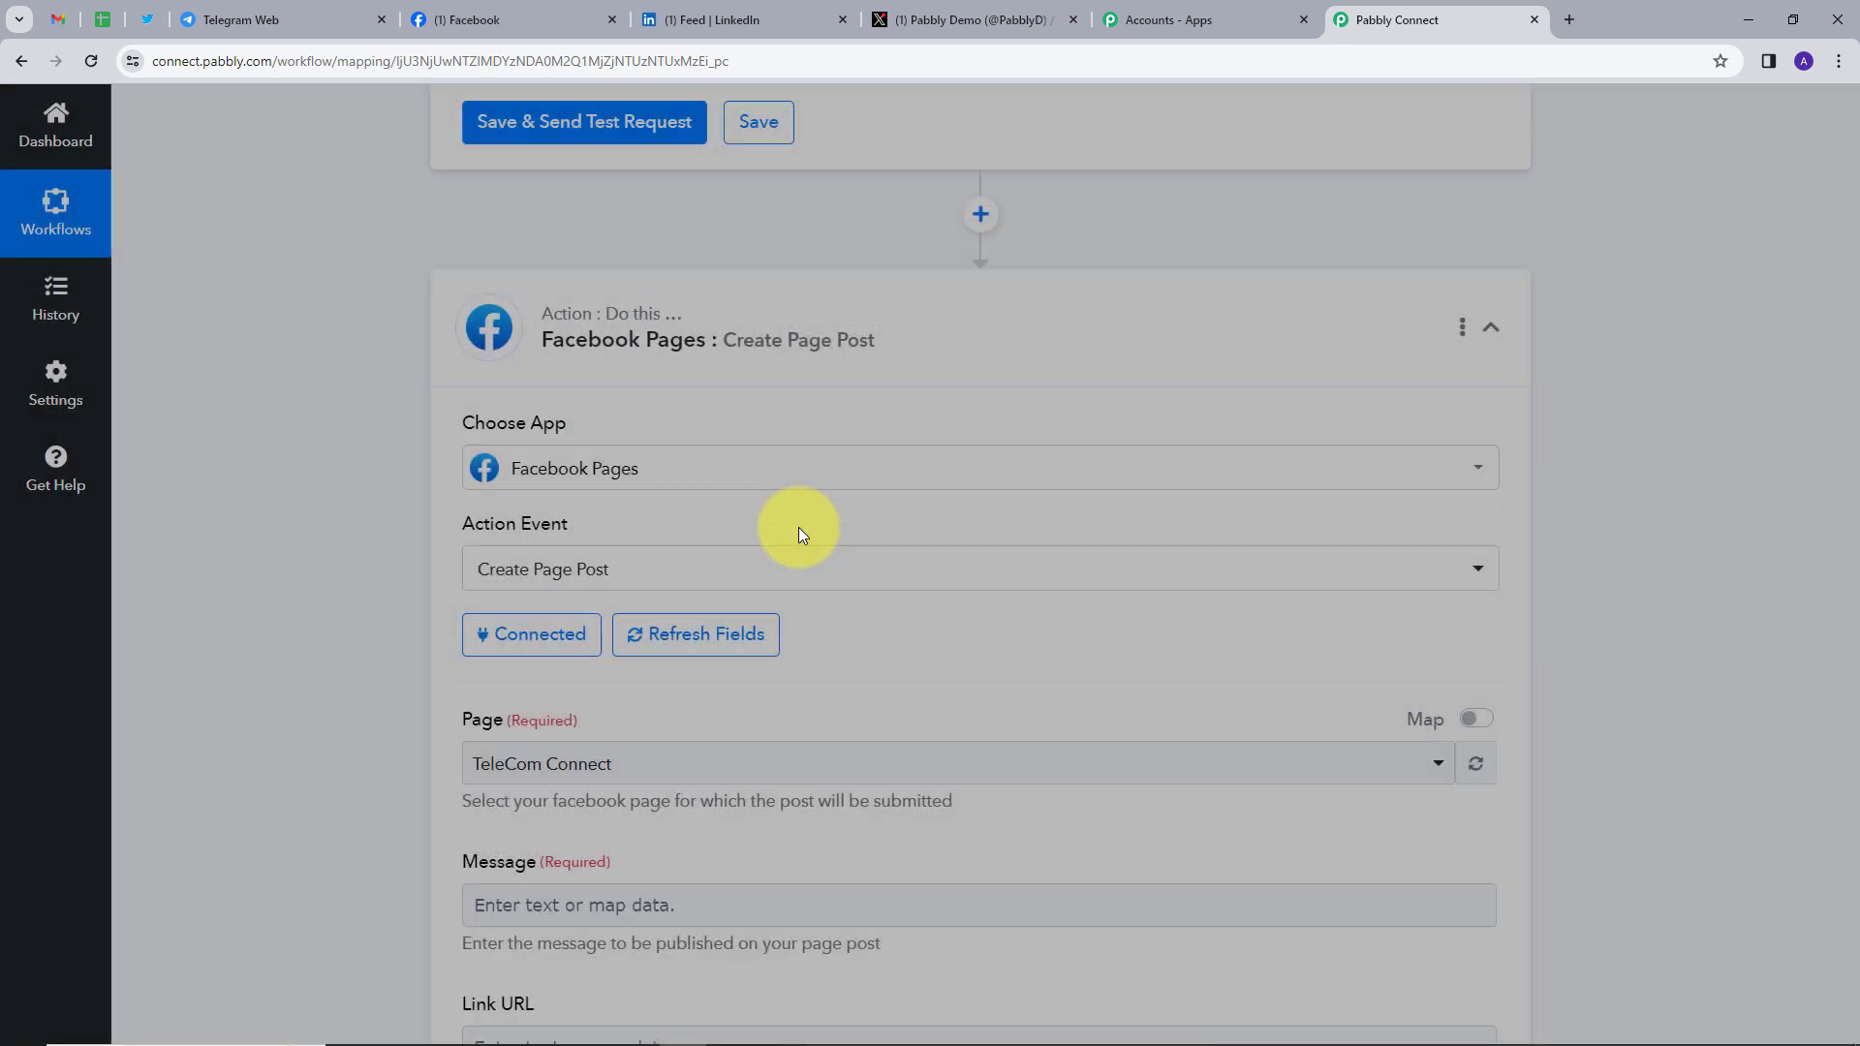
Check the target page's name on Facebook and set the post's Page to Pabbly in Pabbly Connect
left_click(717, 465)
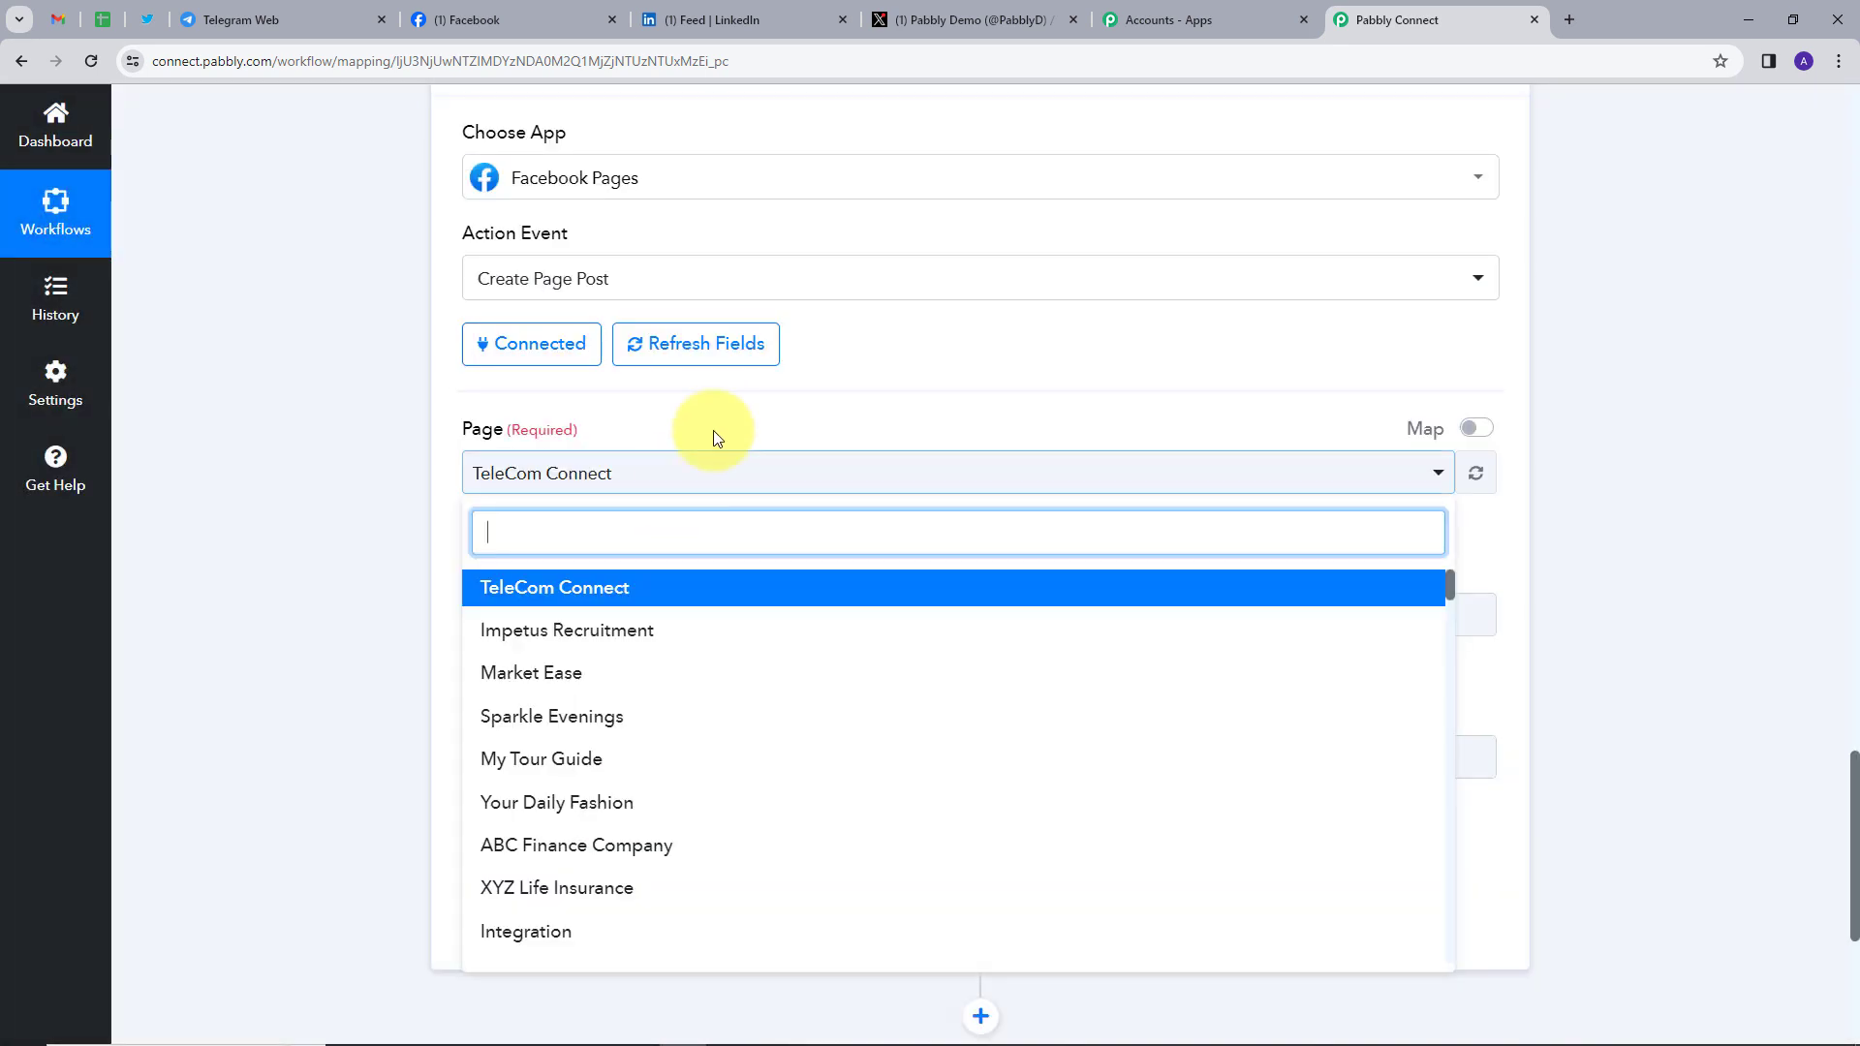
left_click(717, 434)
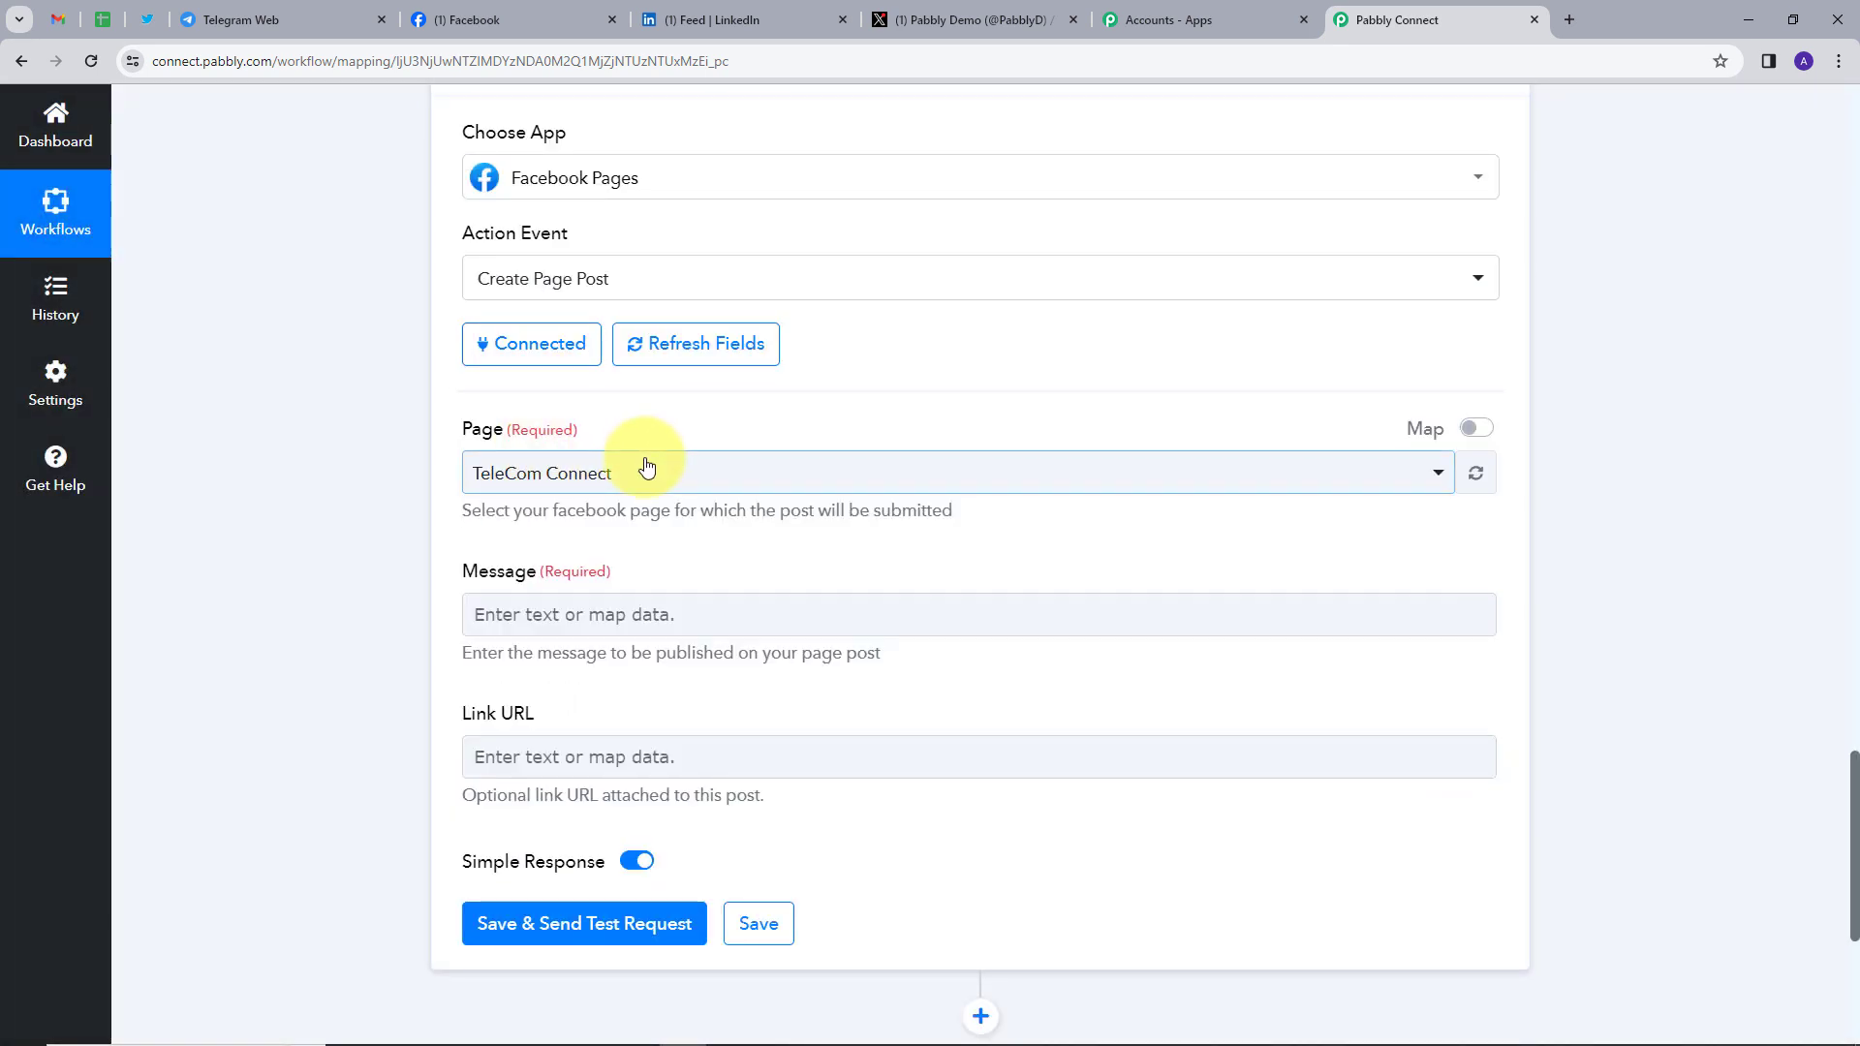
left_click(485, 9)
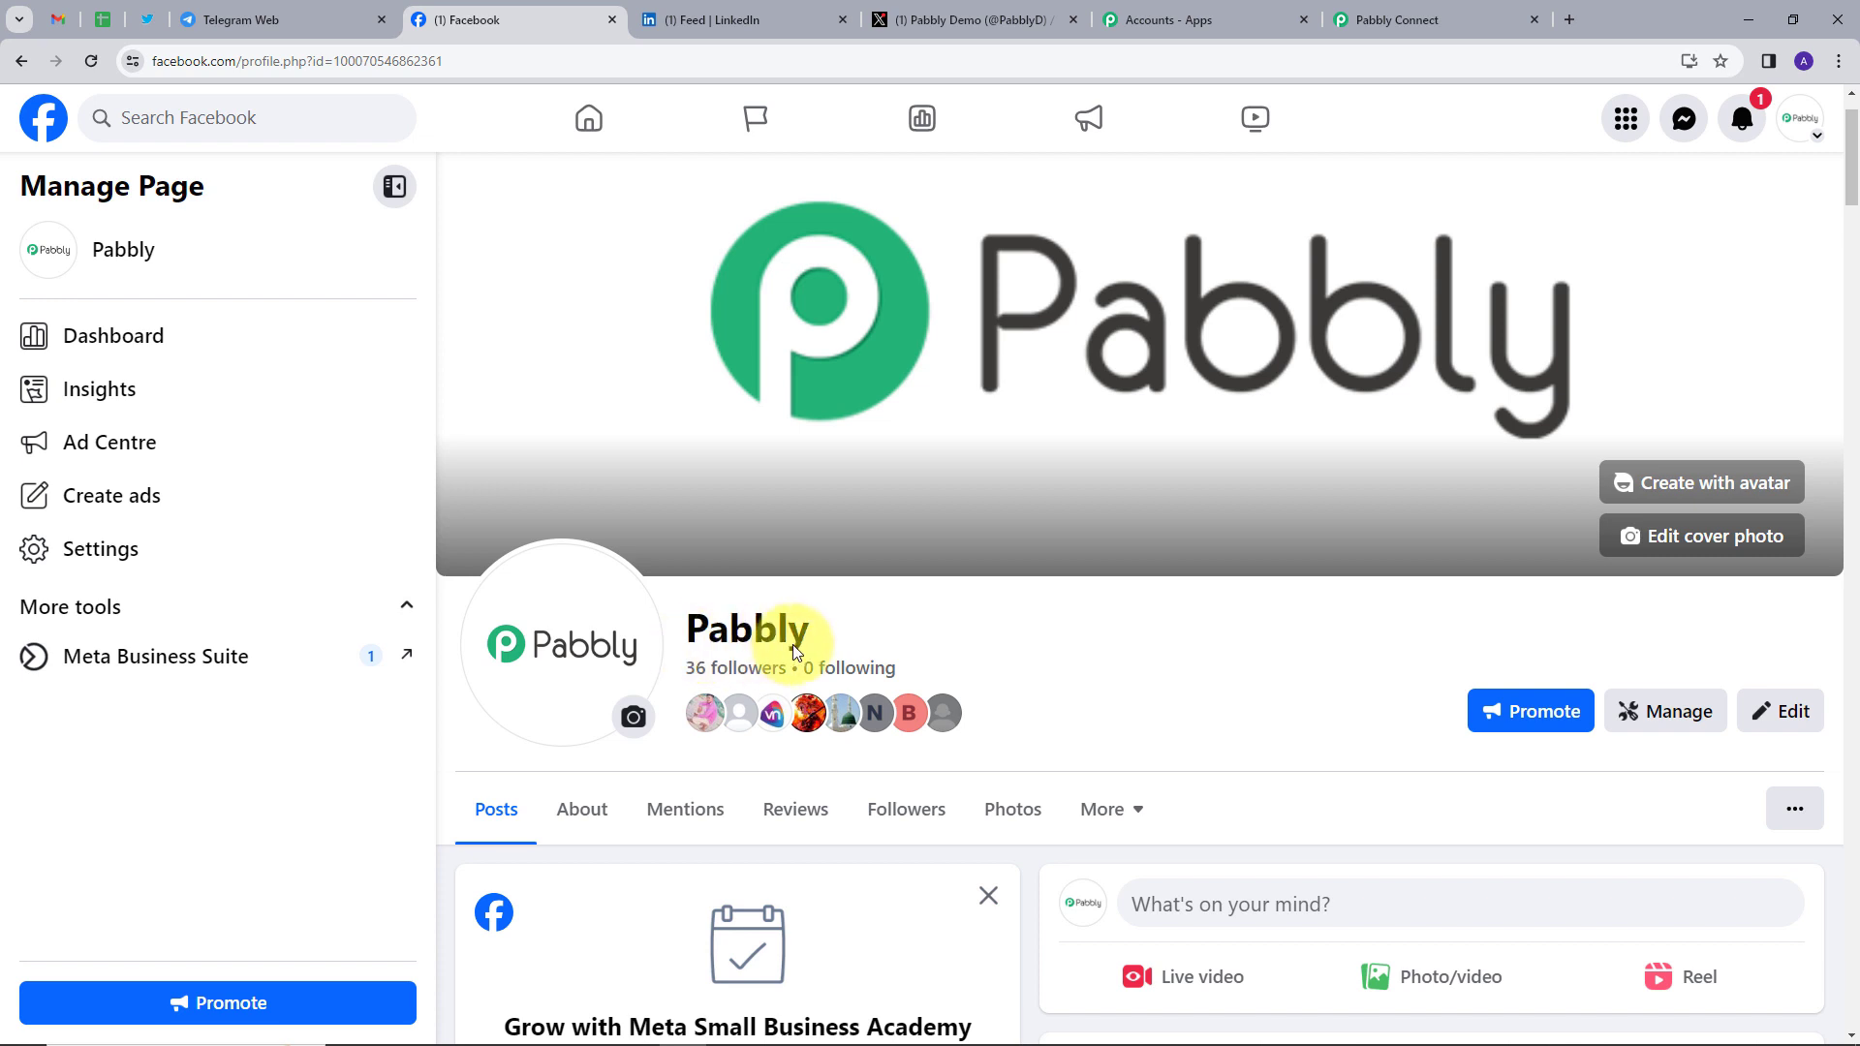
left_click(1399, 17)
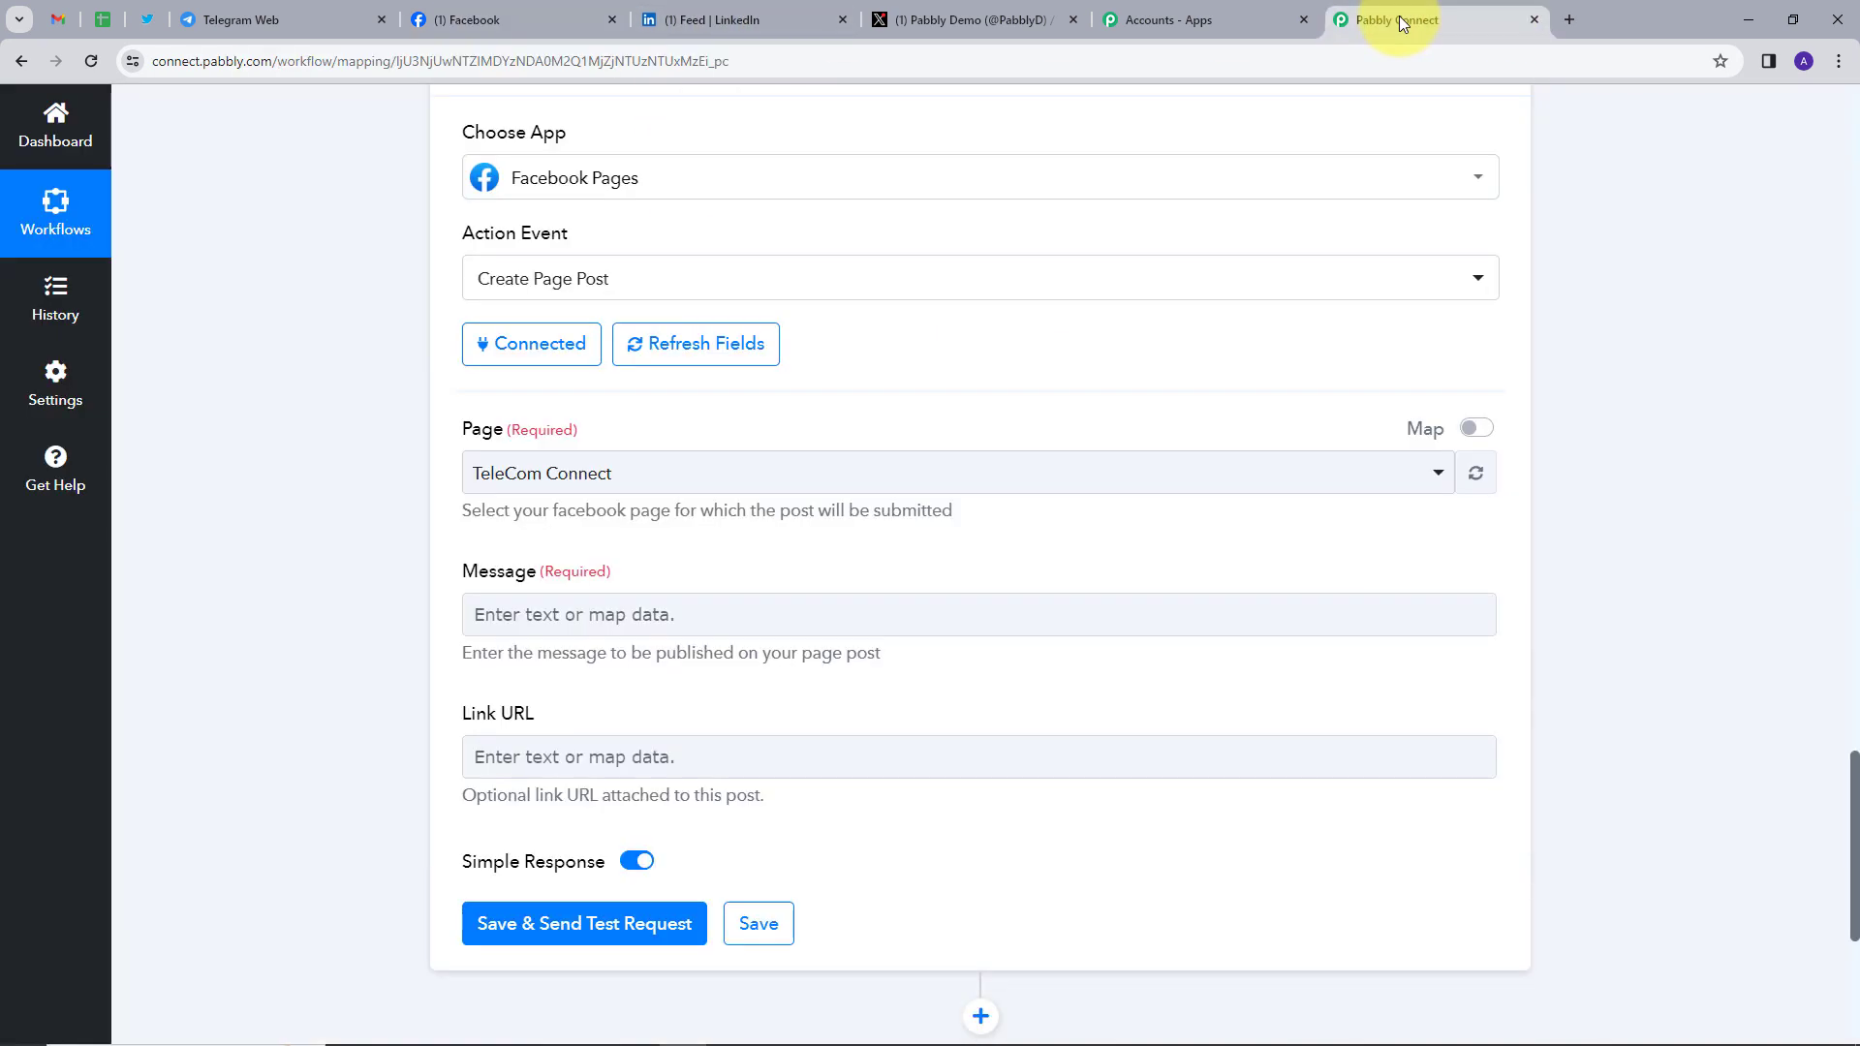
left_click(694, 480)
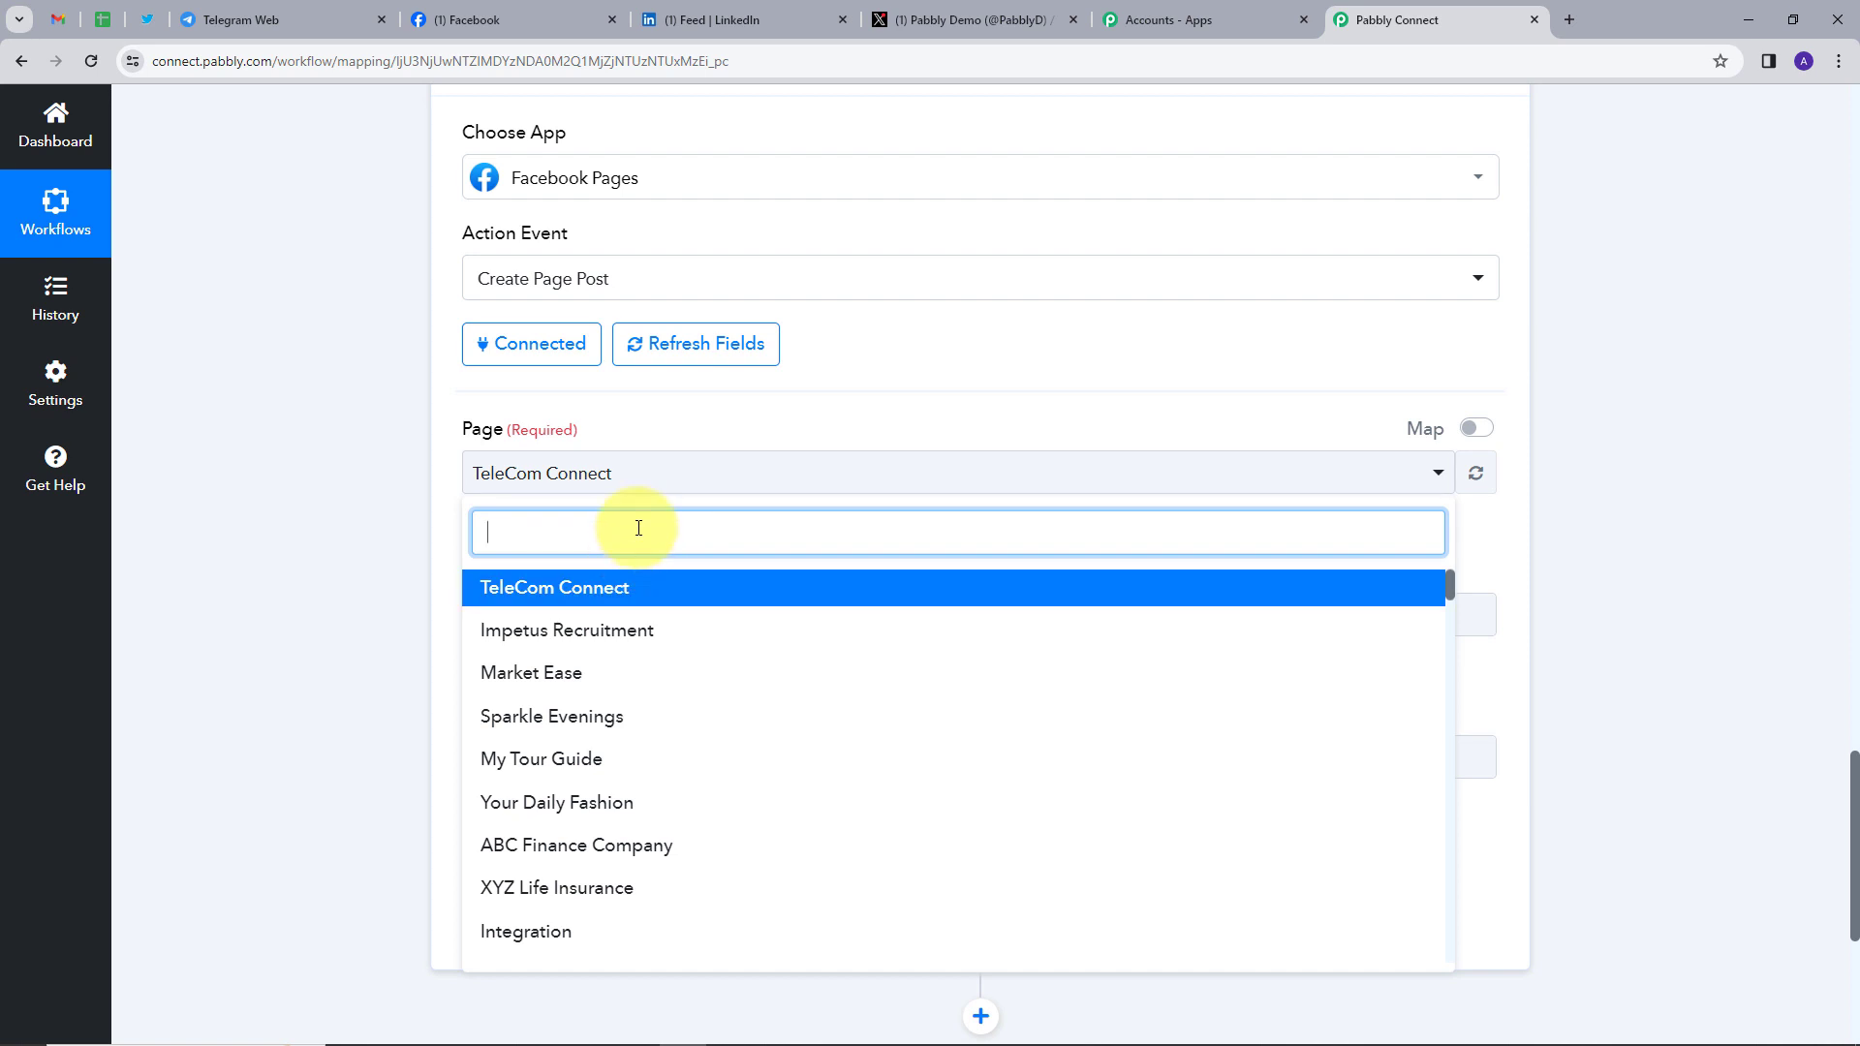
type("Pabb")
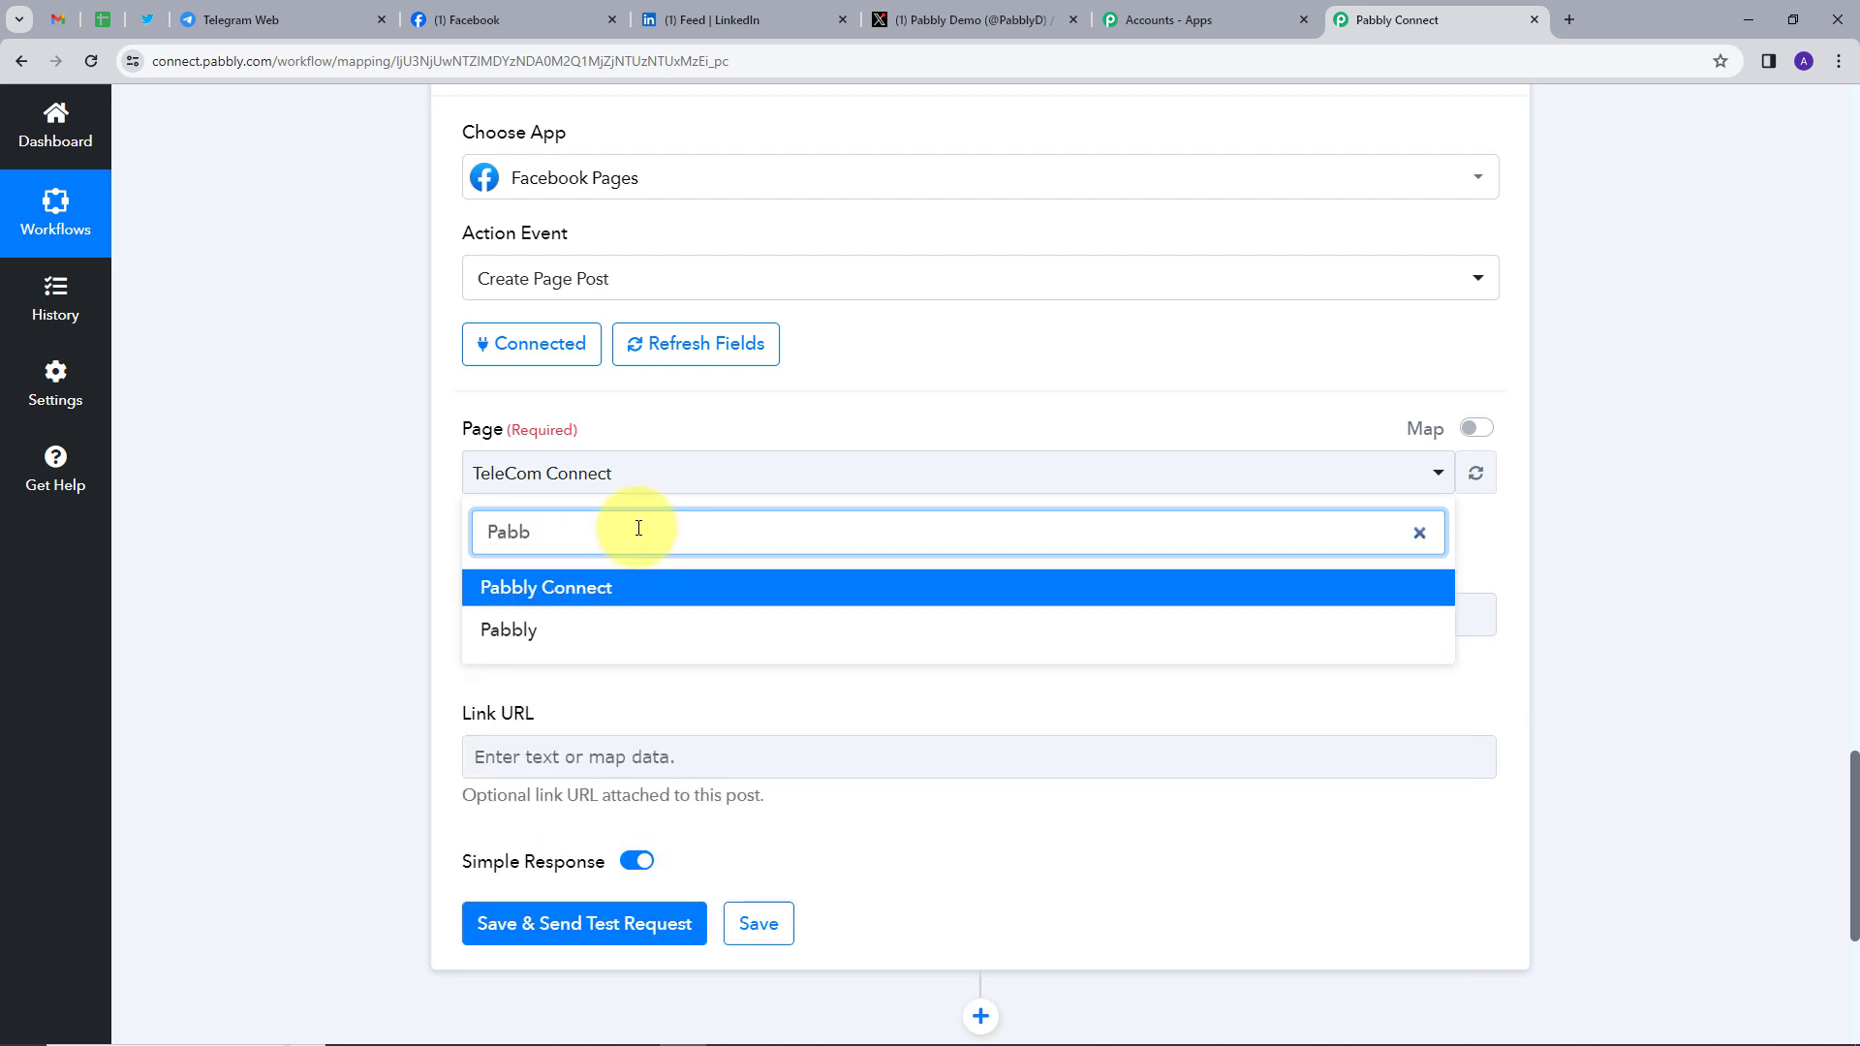
left_click(533, 628)
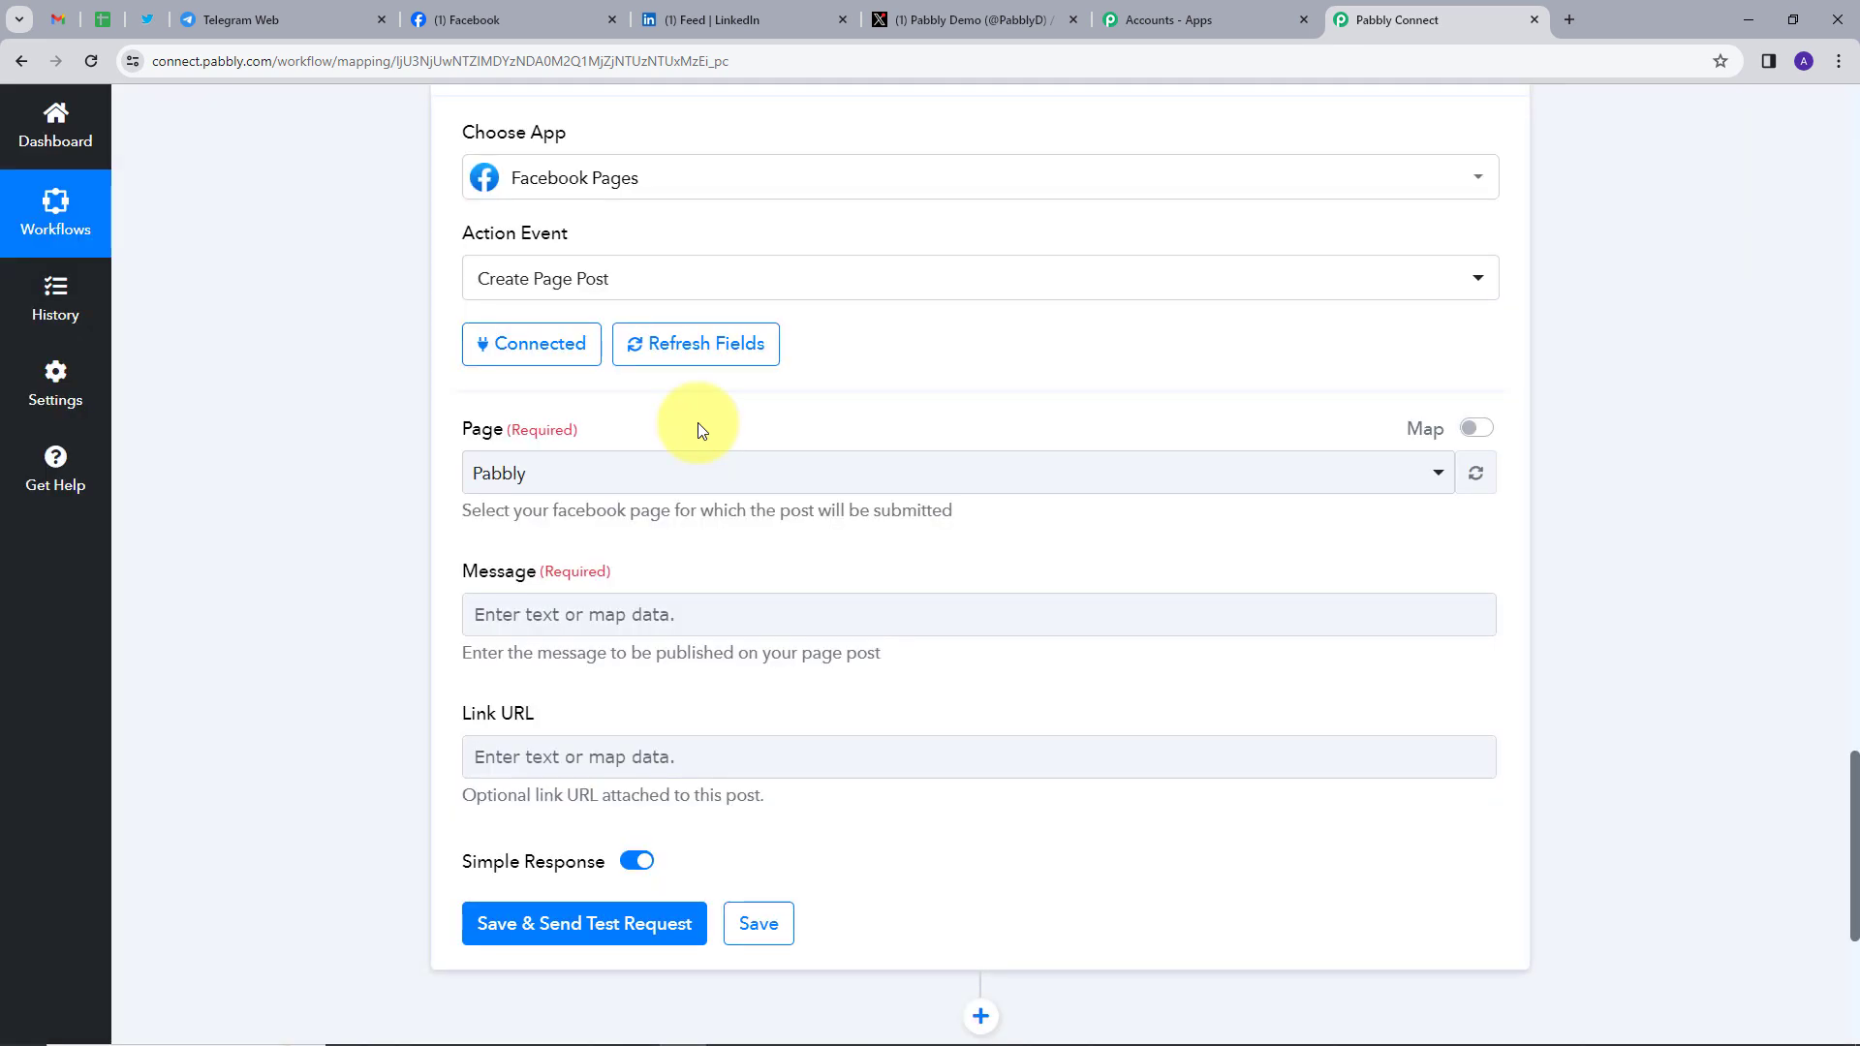
Map the Telegram trigger's Message Text into the Facebook post's Message field
scroll(654, 432, "down", 2)
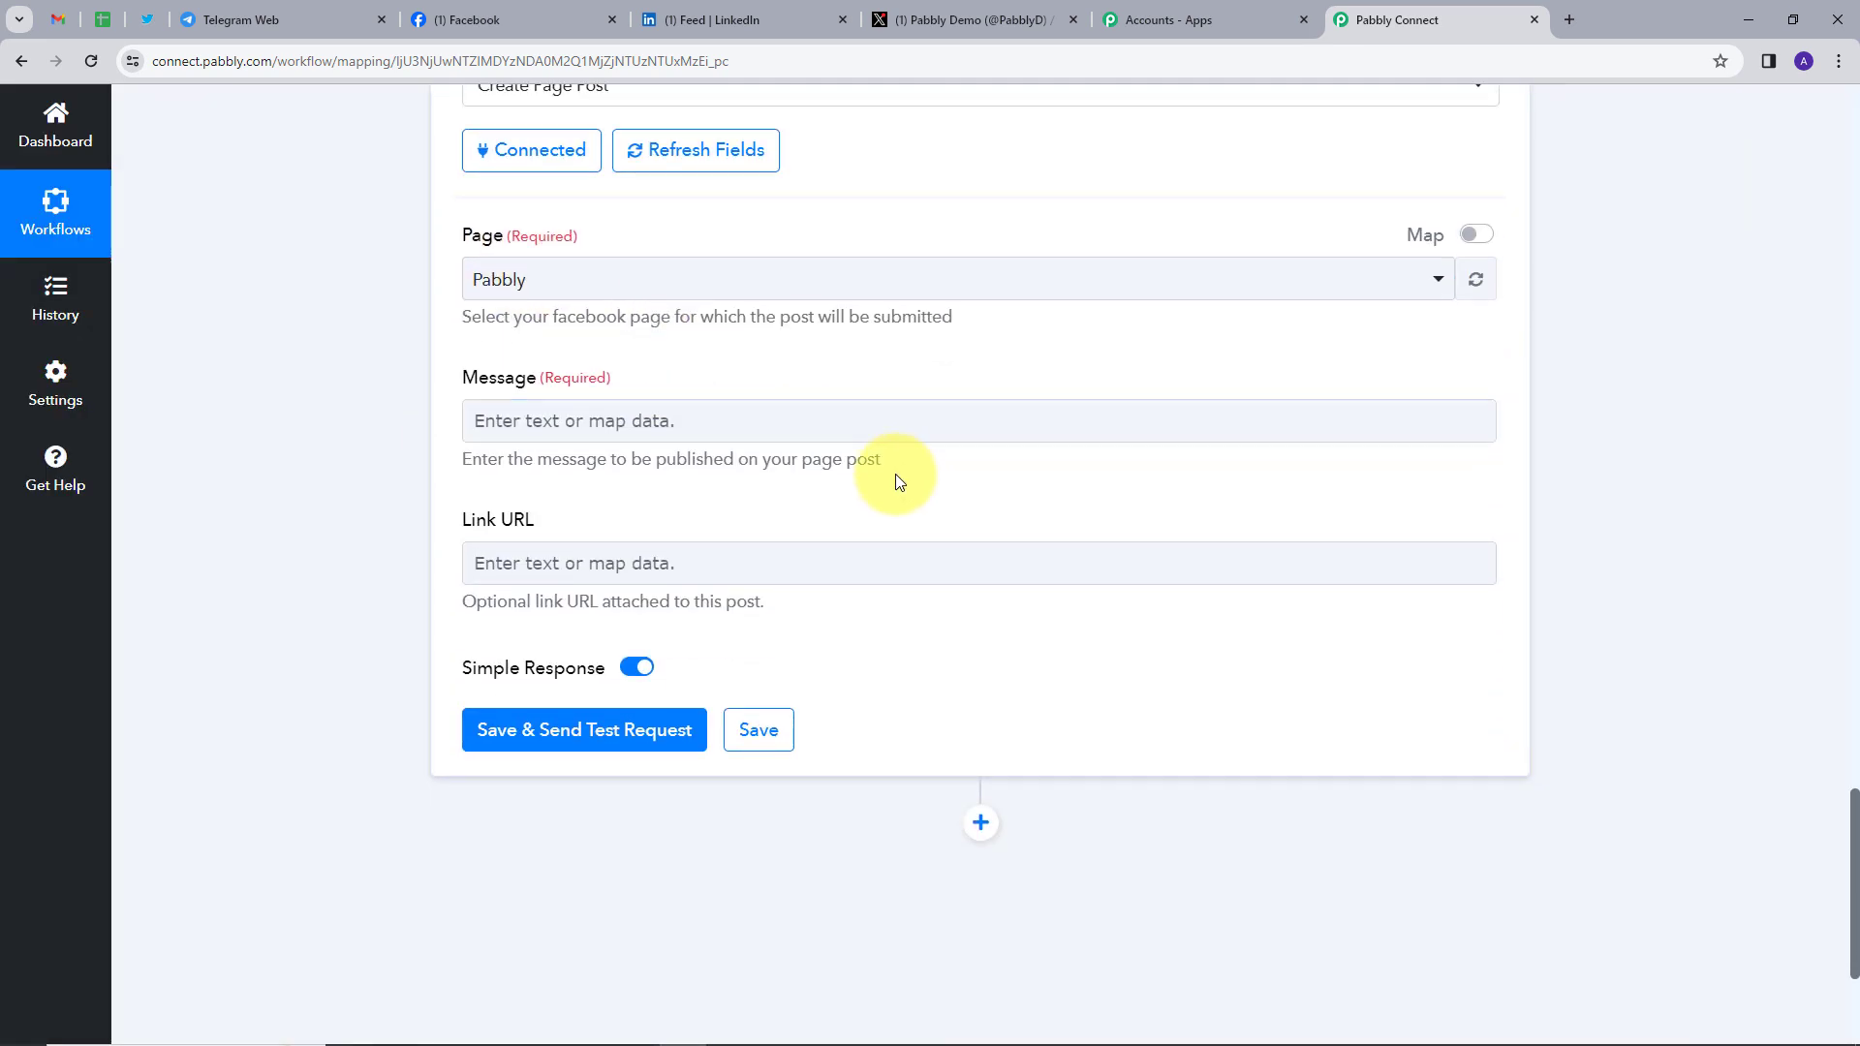
left_click(587, 425)
left_click(643, 552)
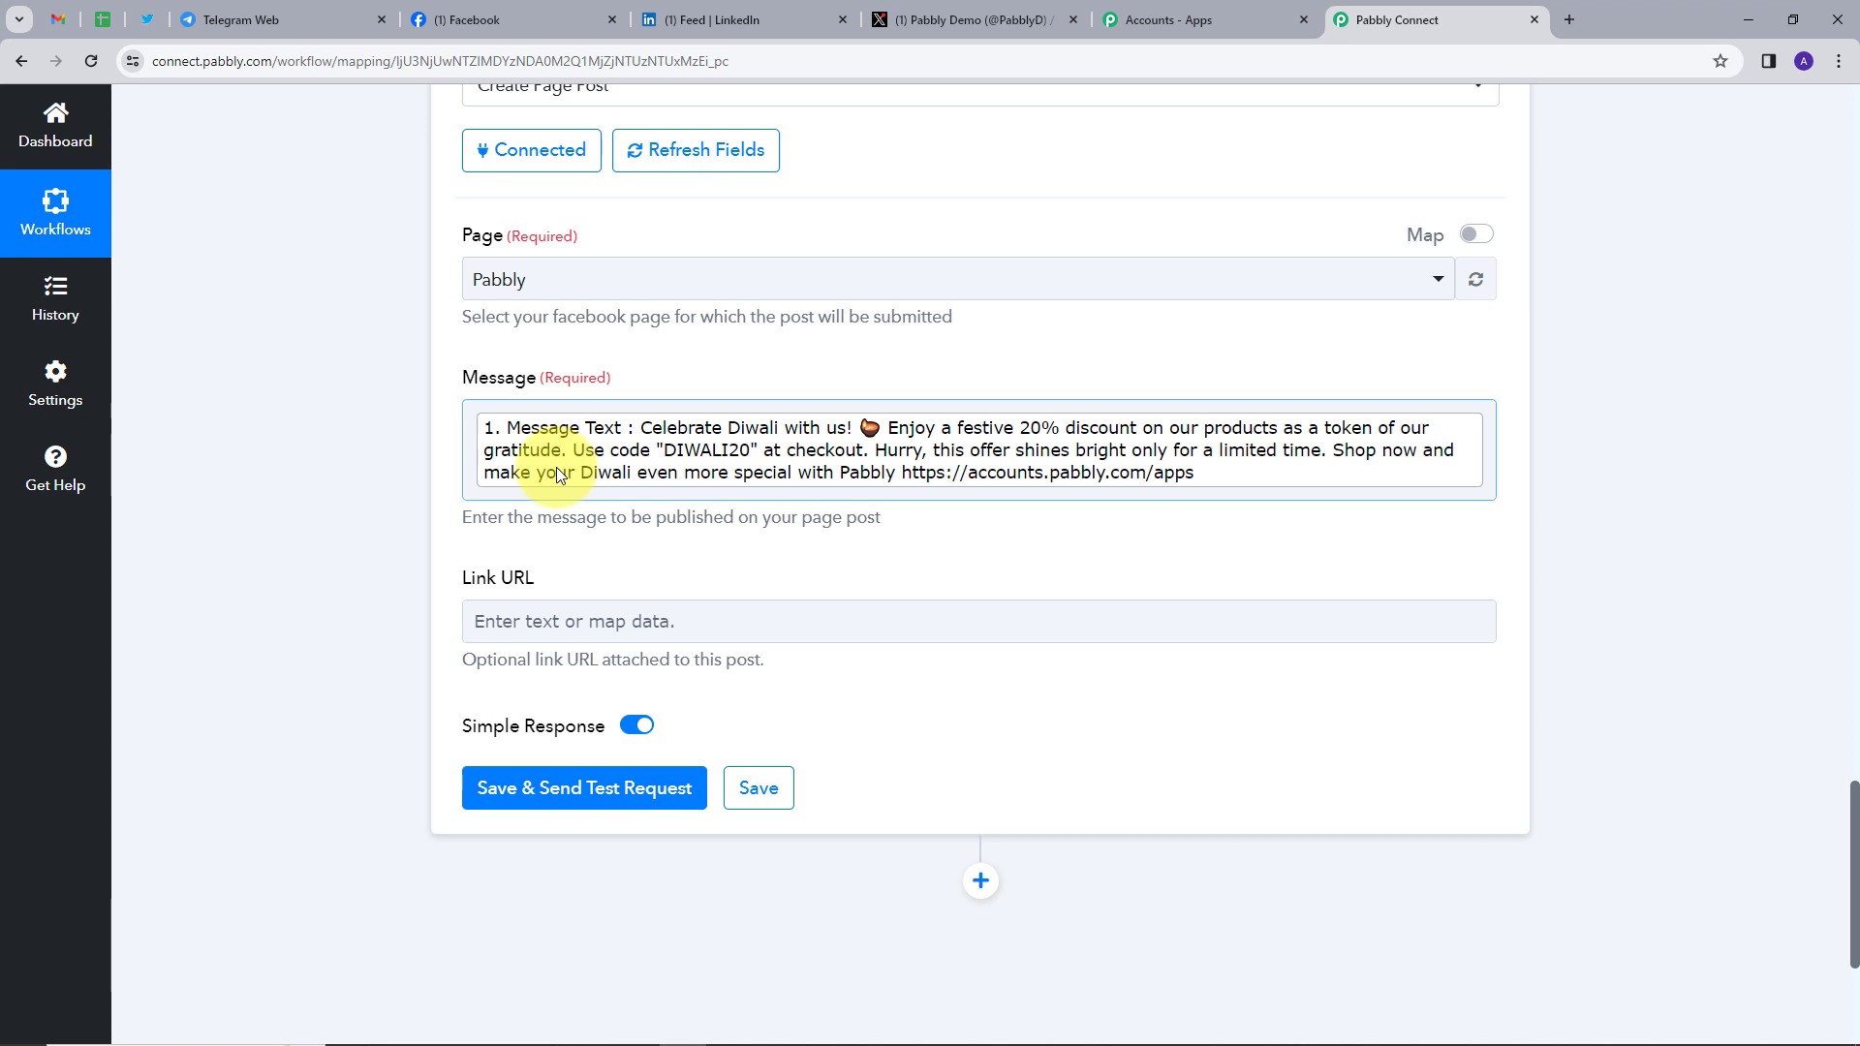
Map the Split Text Result into the Facebook post's Link URL, then save the step and send a test request
scroll(678, 503, "down", 1)
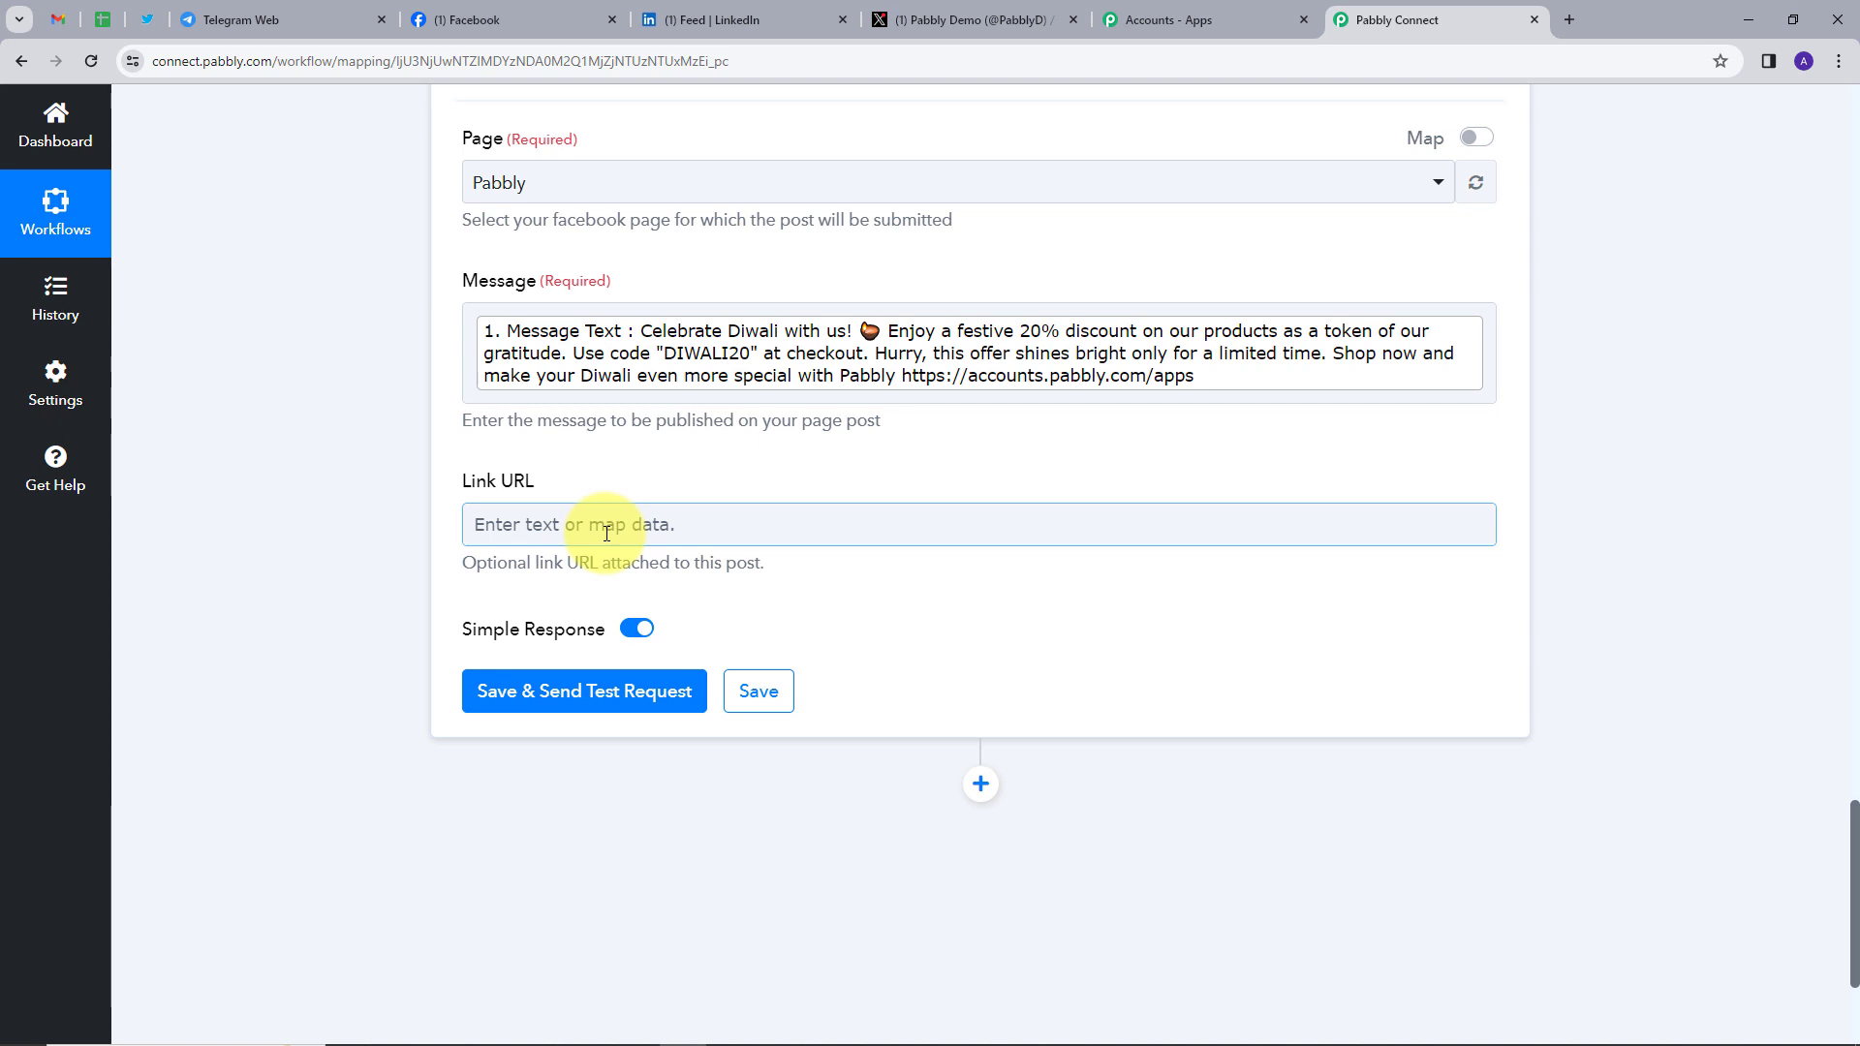
left_click(607, 531)
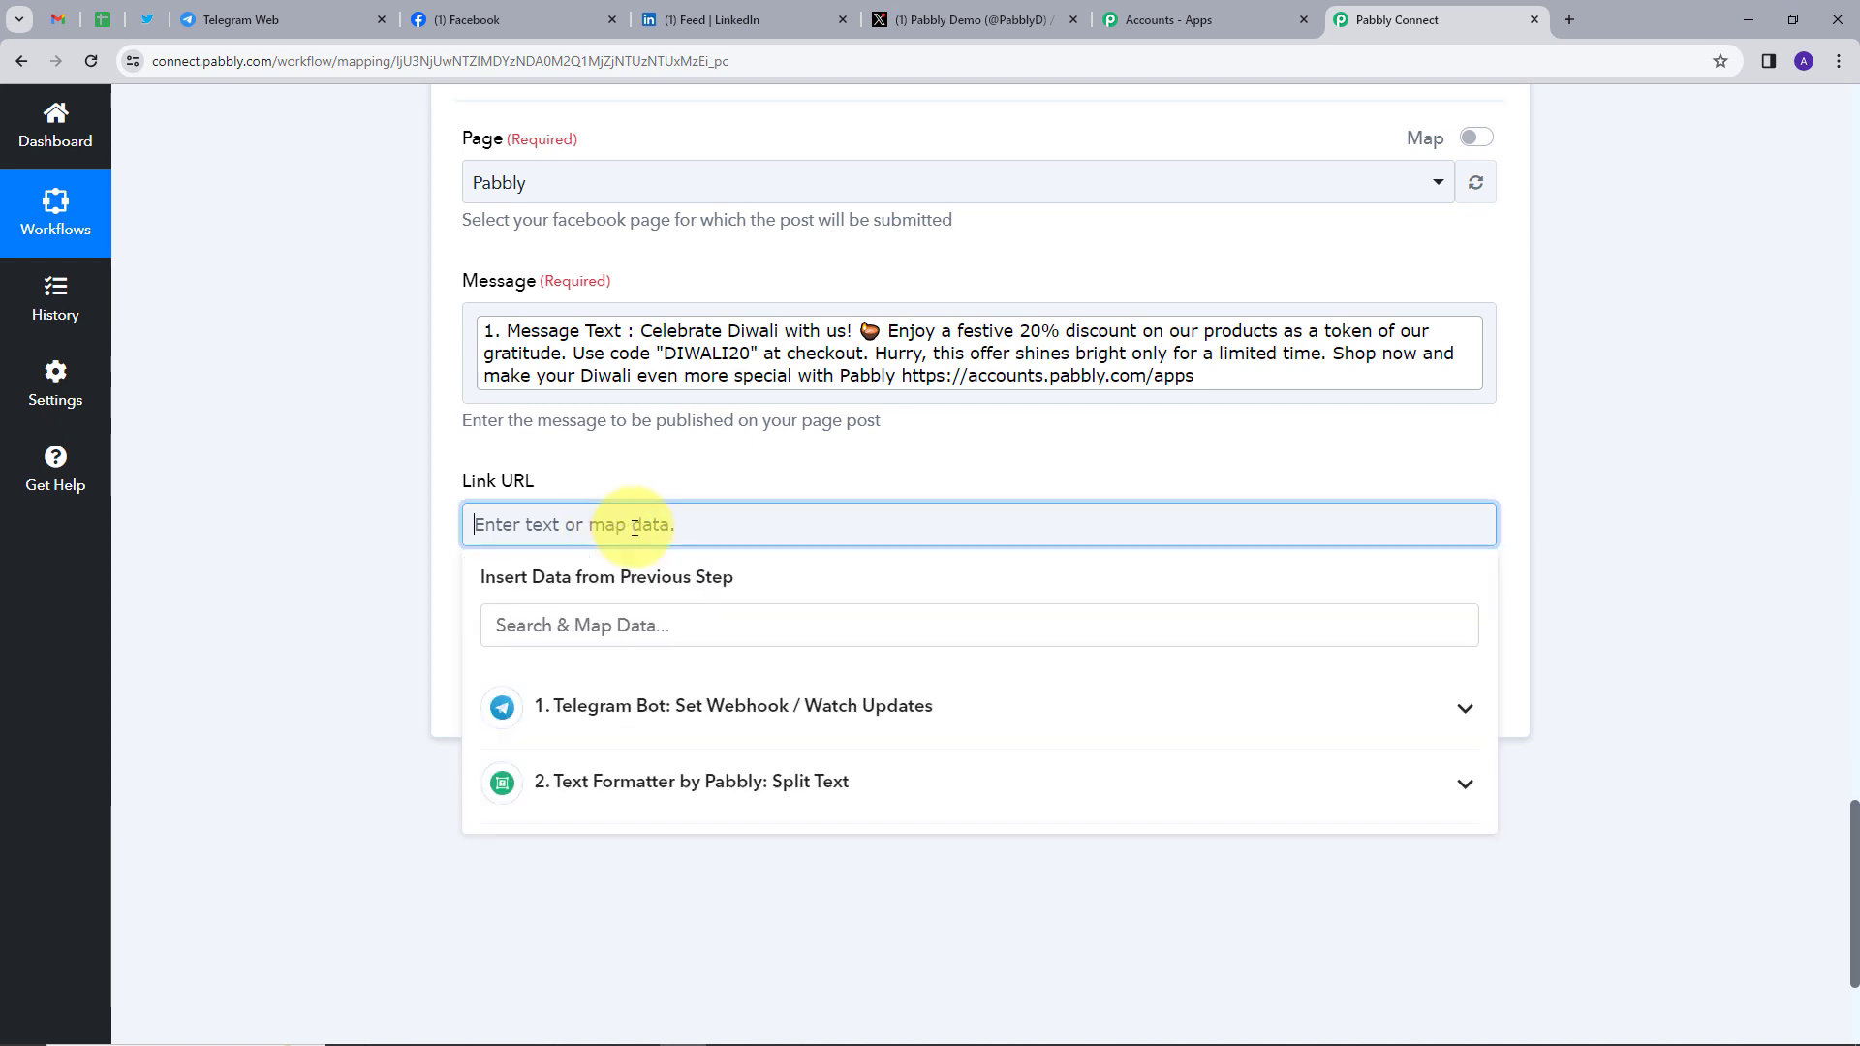
left_click(703, 781)
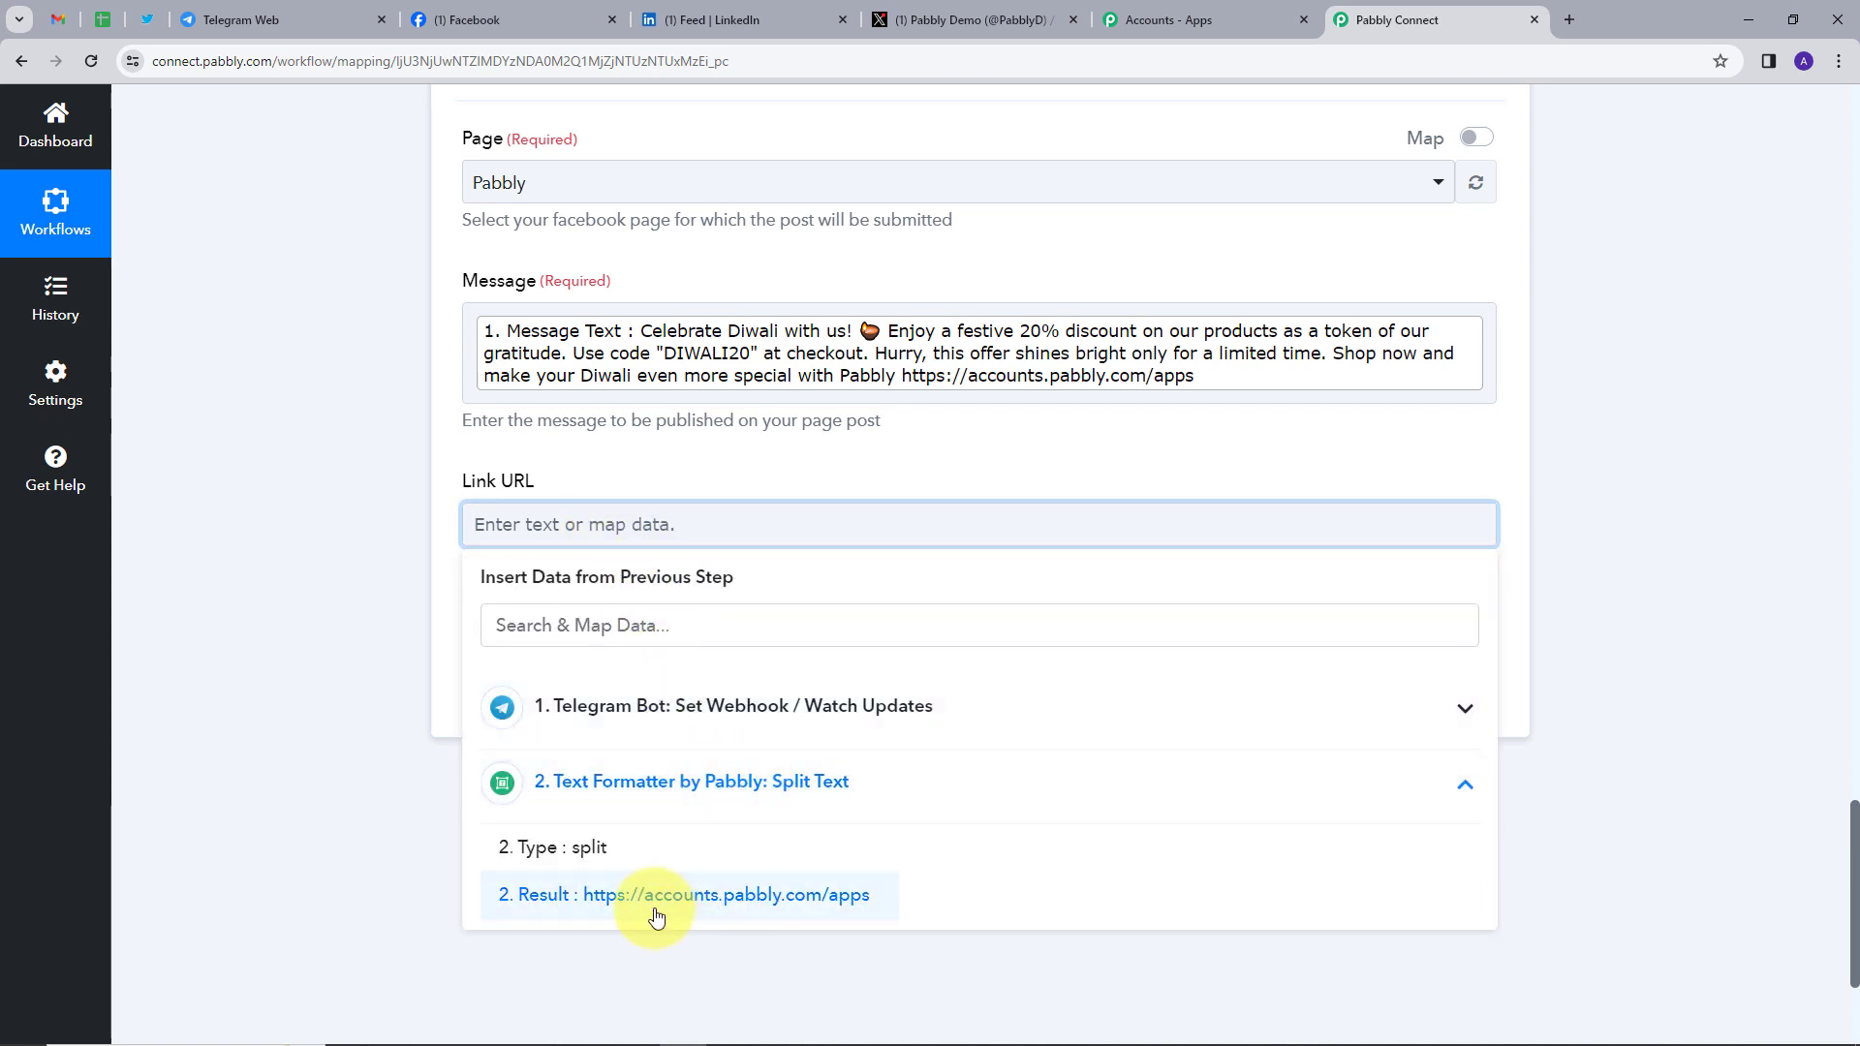
left_click(654, 901)
left_click(814, 434)
scroll(889, 474, "down", 2)
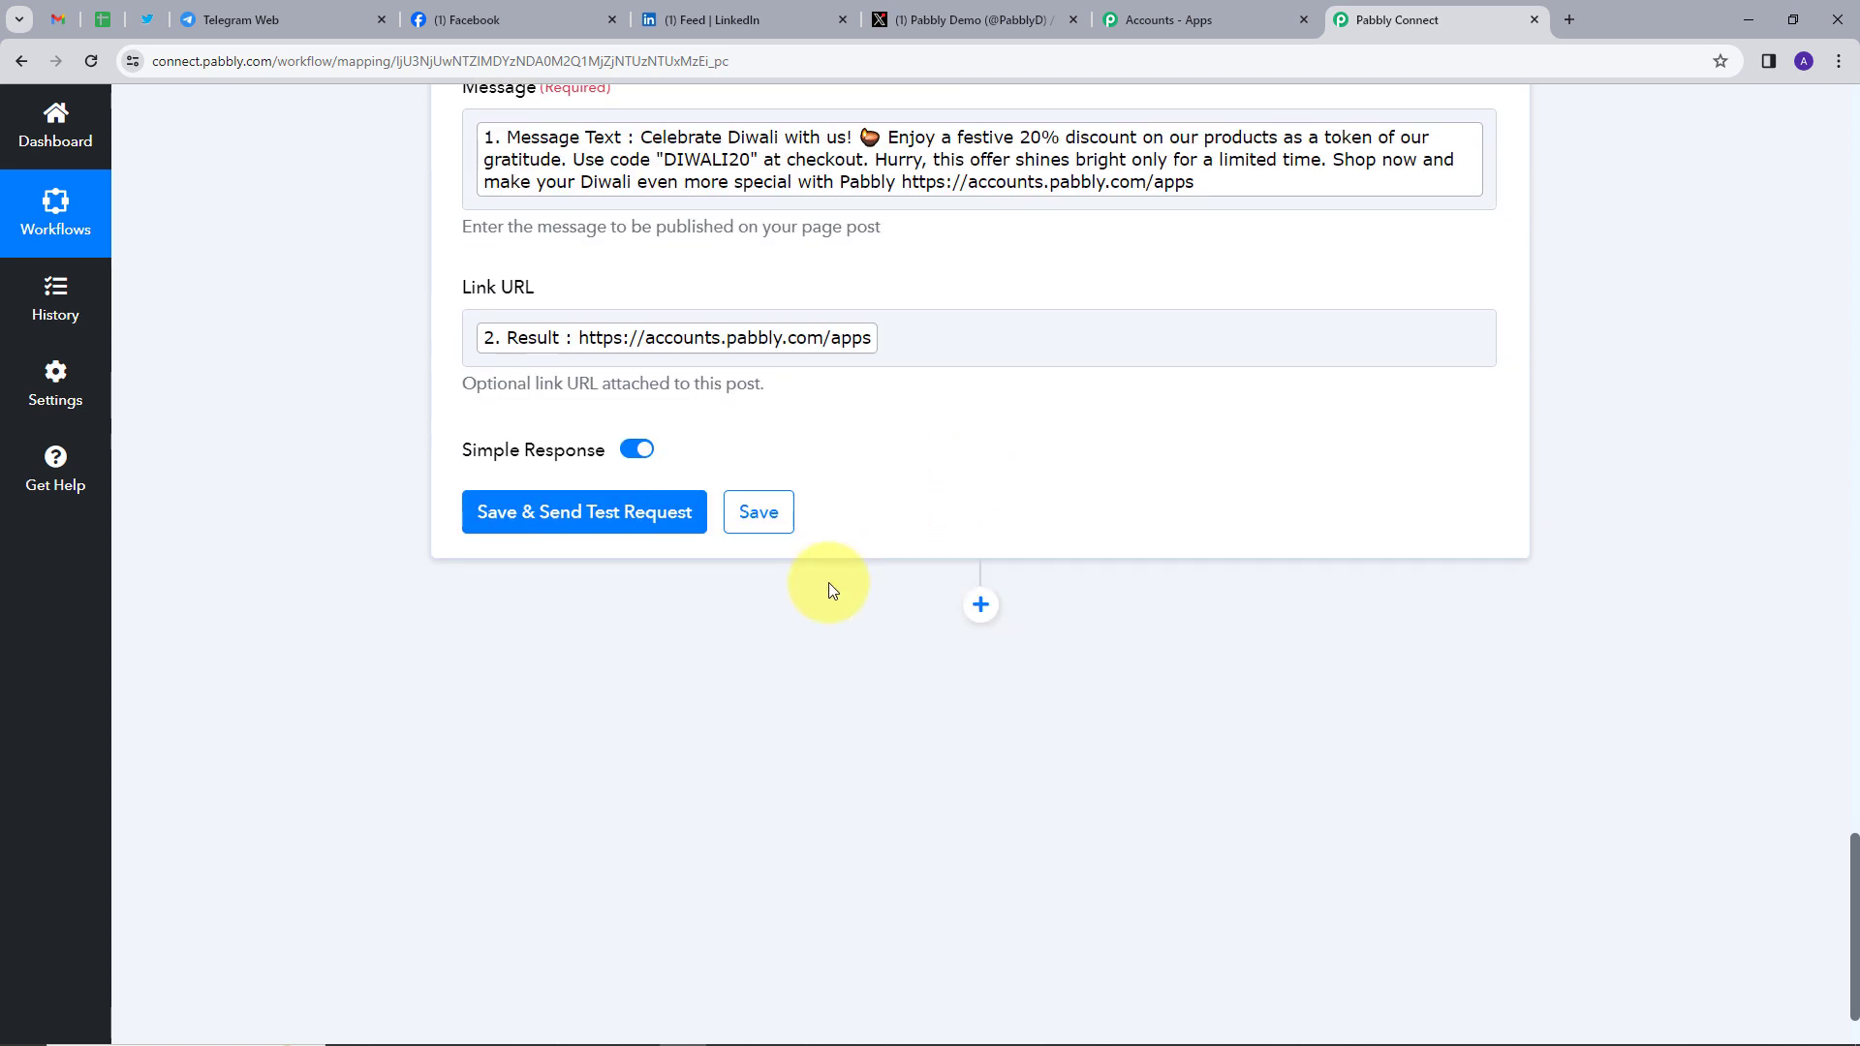
left_click(551, 518)
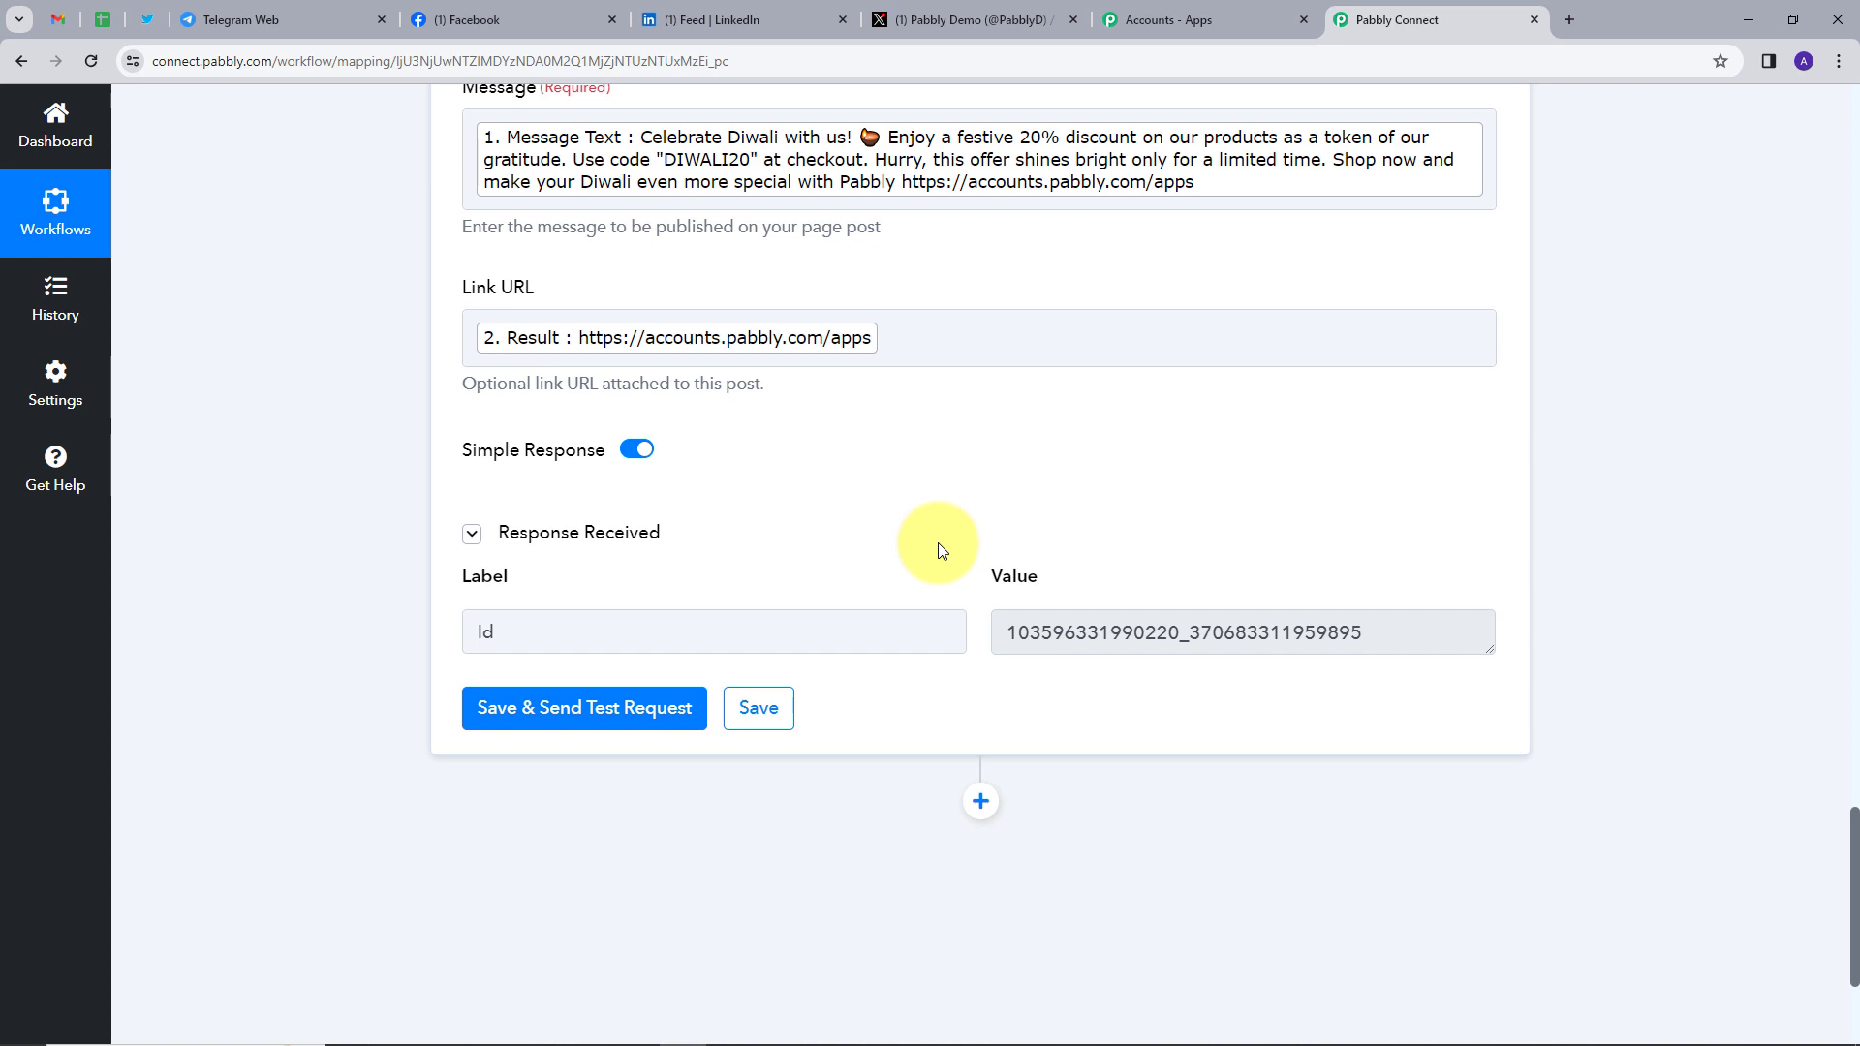
Reload the Pabbly page on Facebook and check the newly published post's text and link preview
left_click(474, 16)
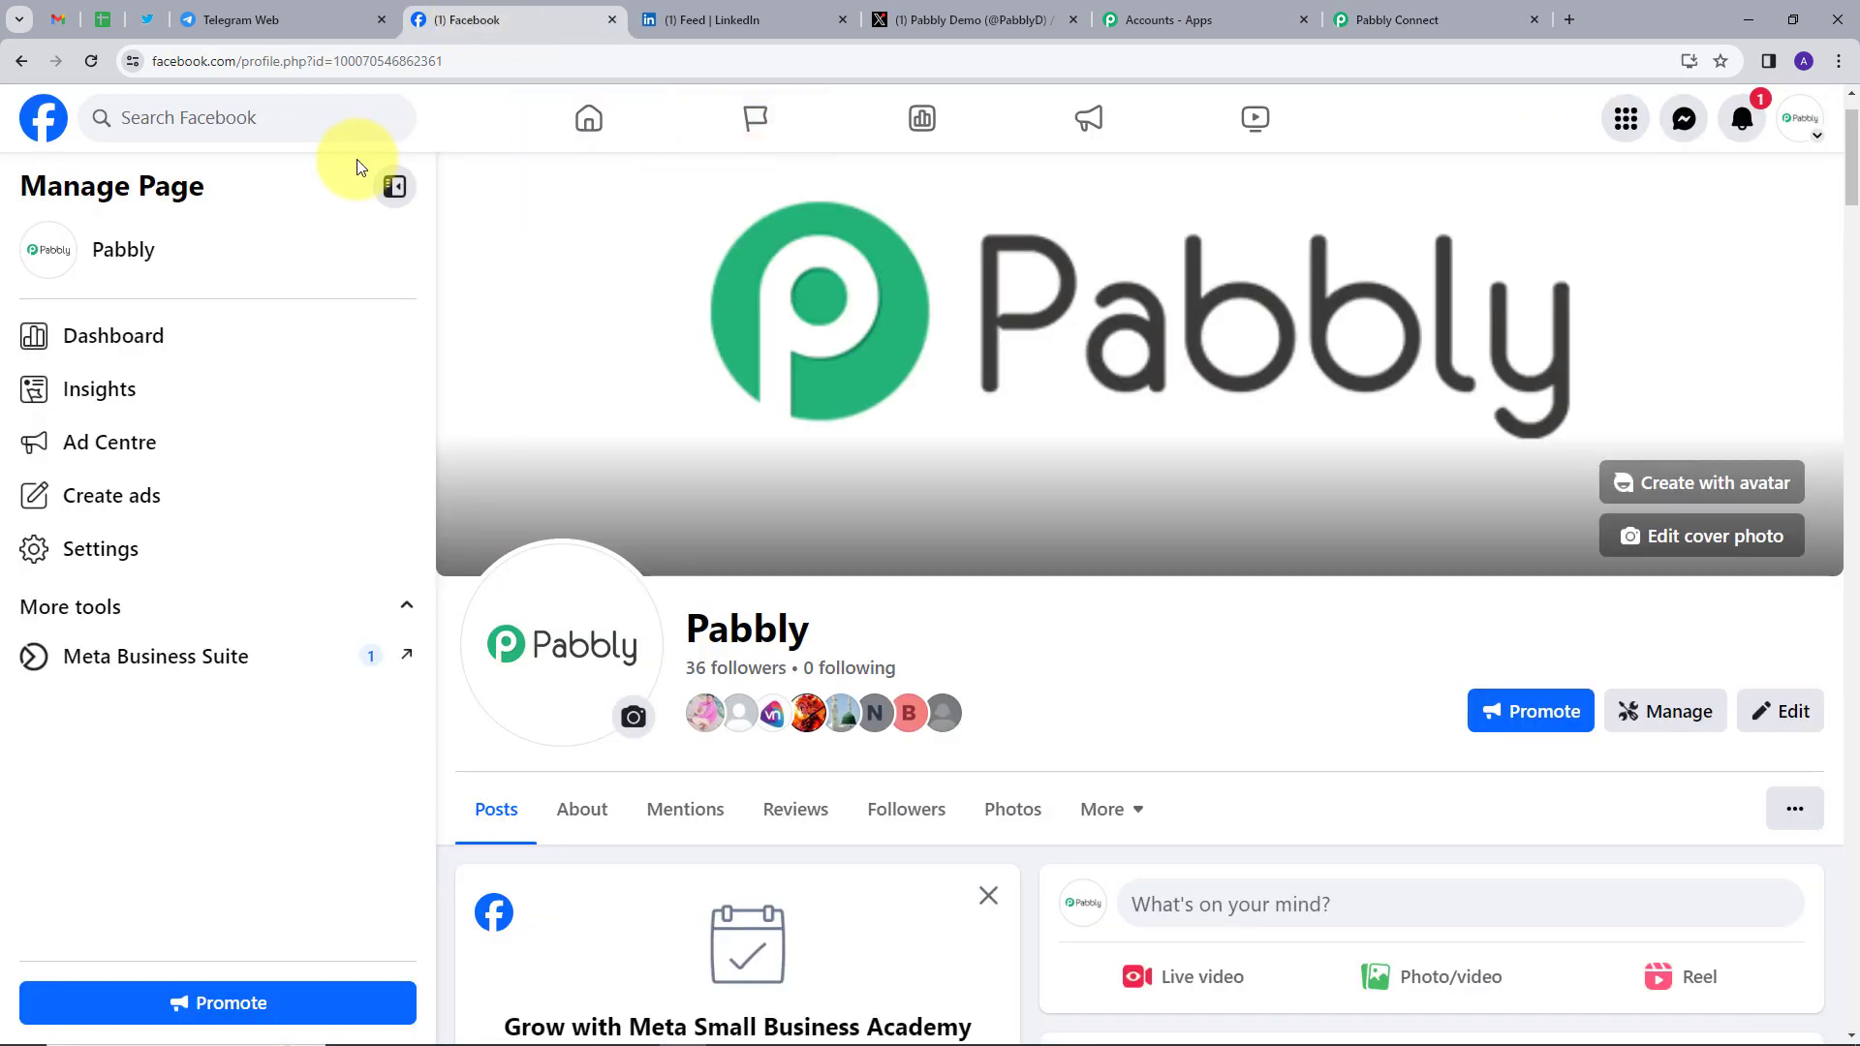
left_click(90, 60)
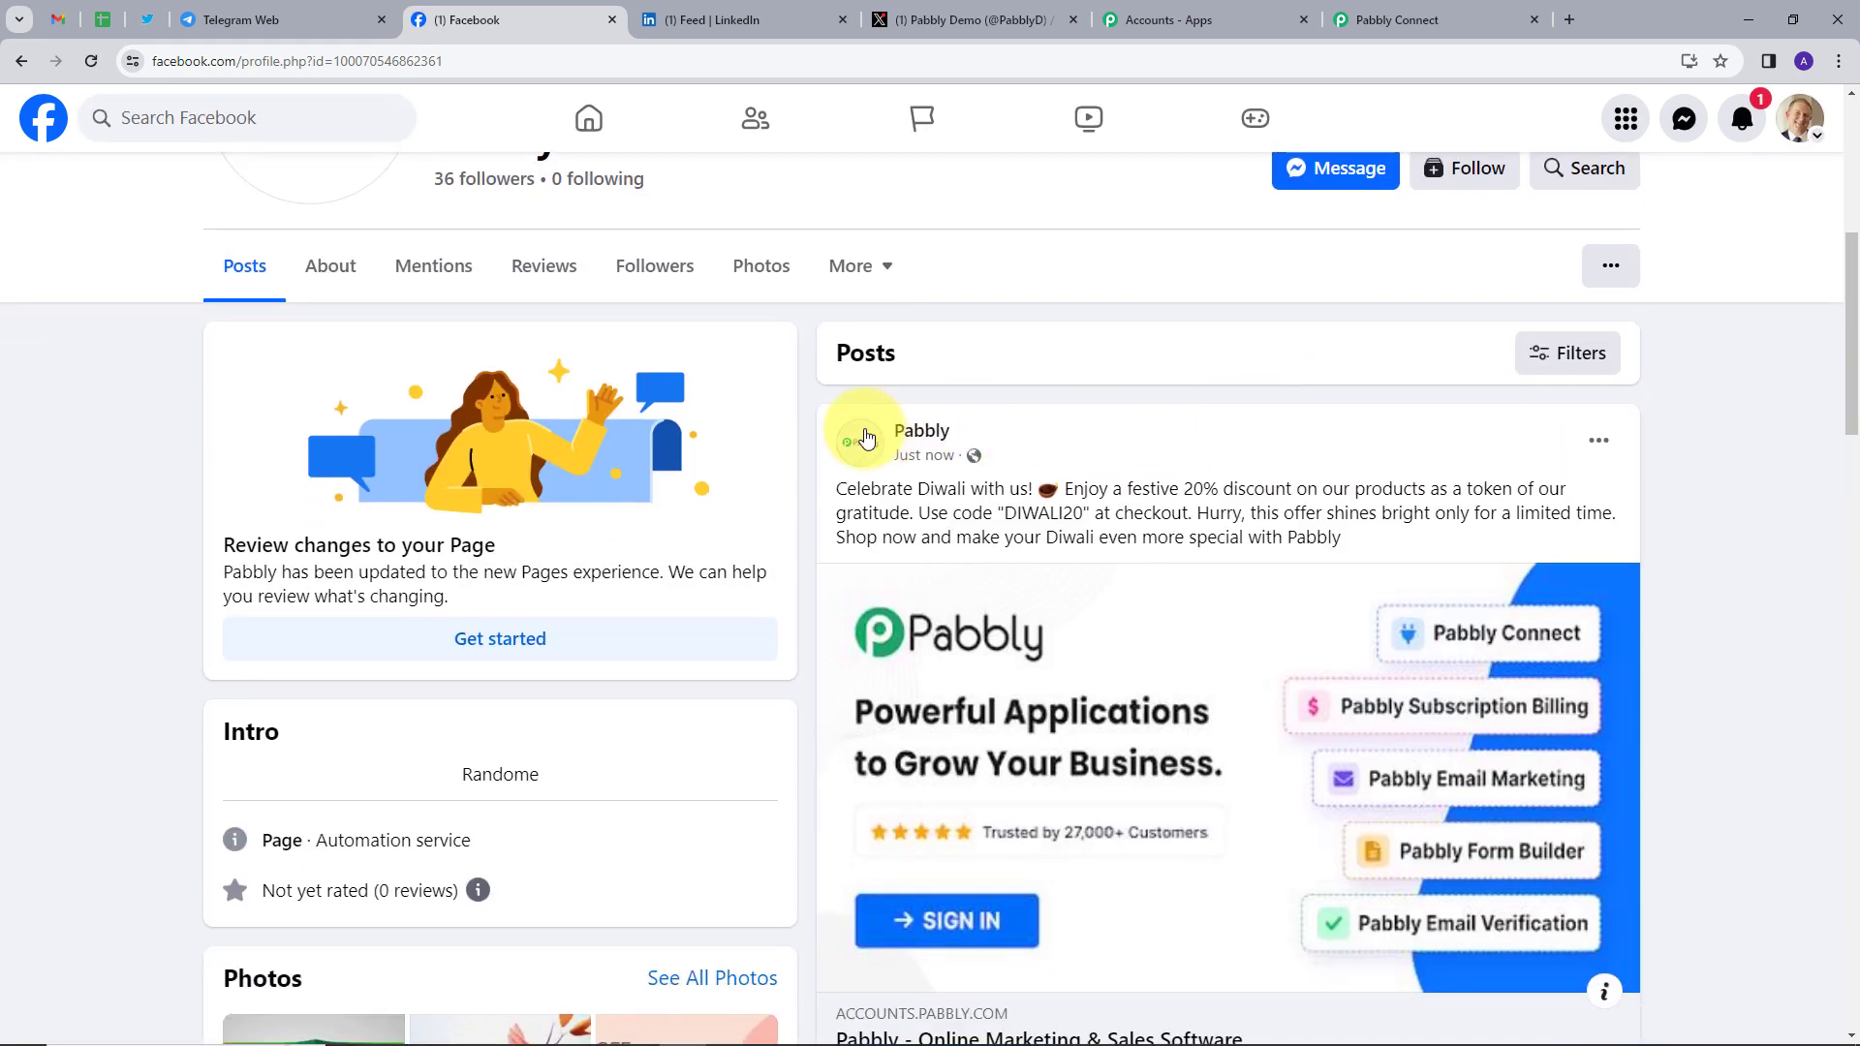
scroll(1061, 426, "down", 1)
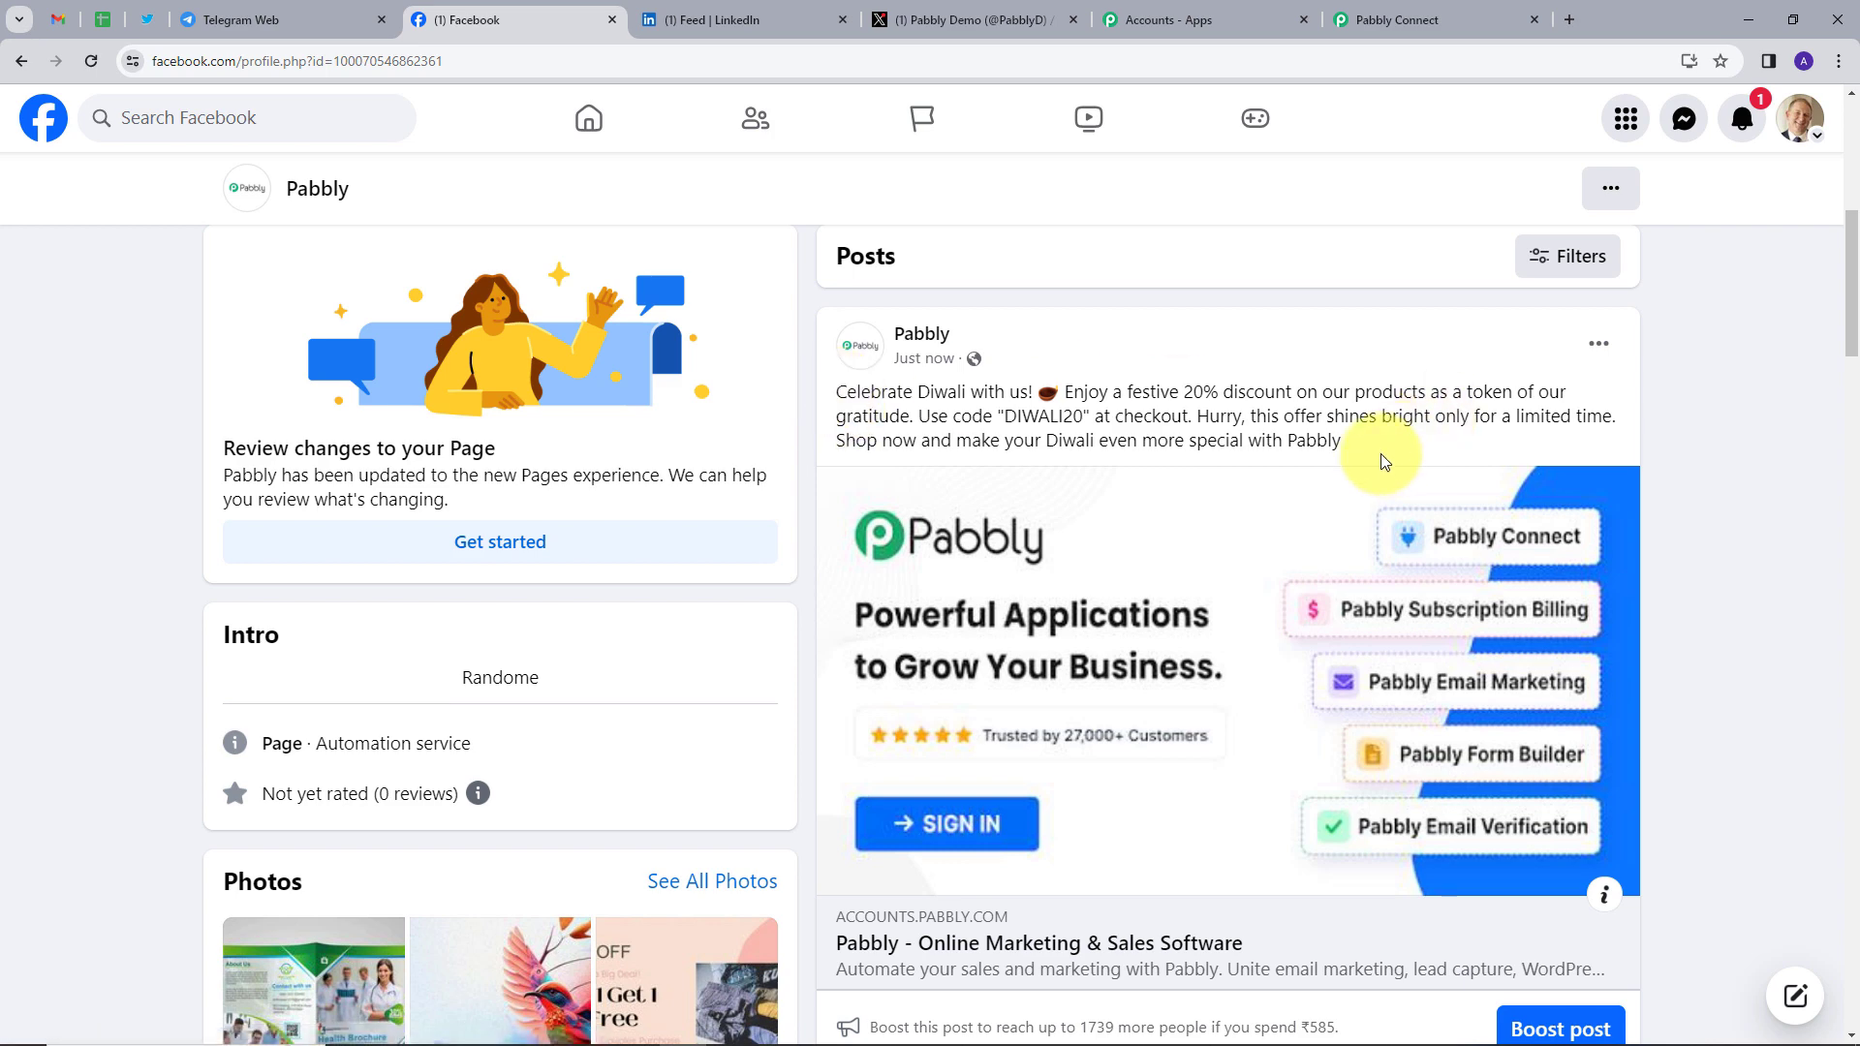
scroll(1380, 453, "down", 1)
scroll(830, 830, "up", 1)
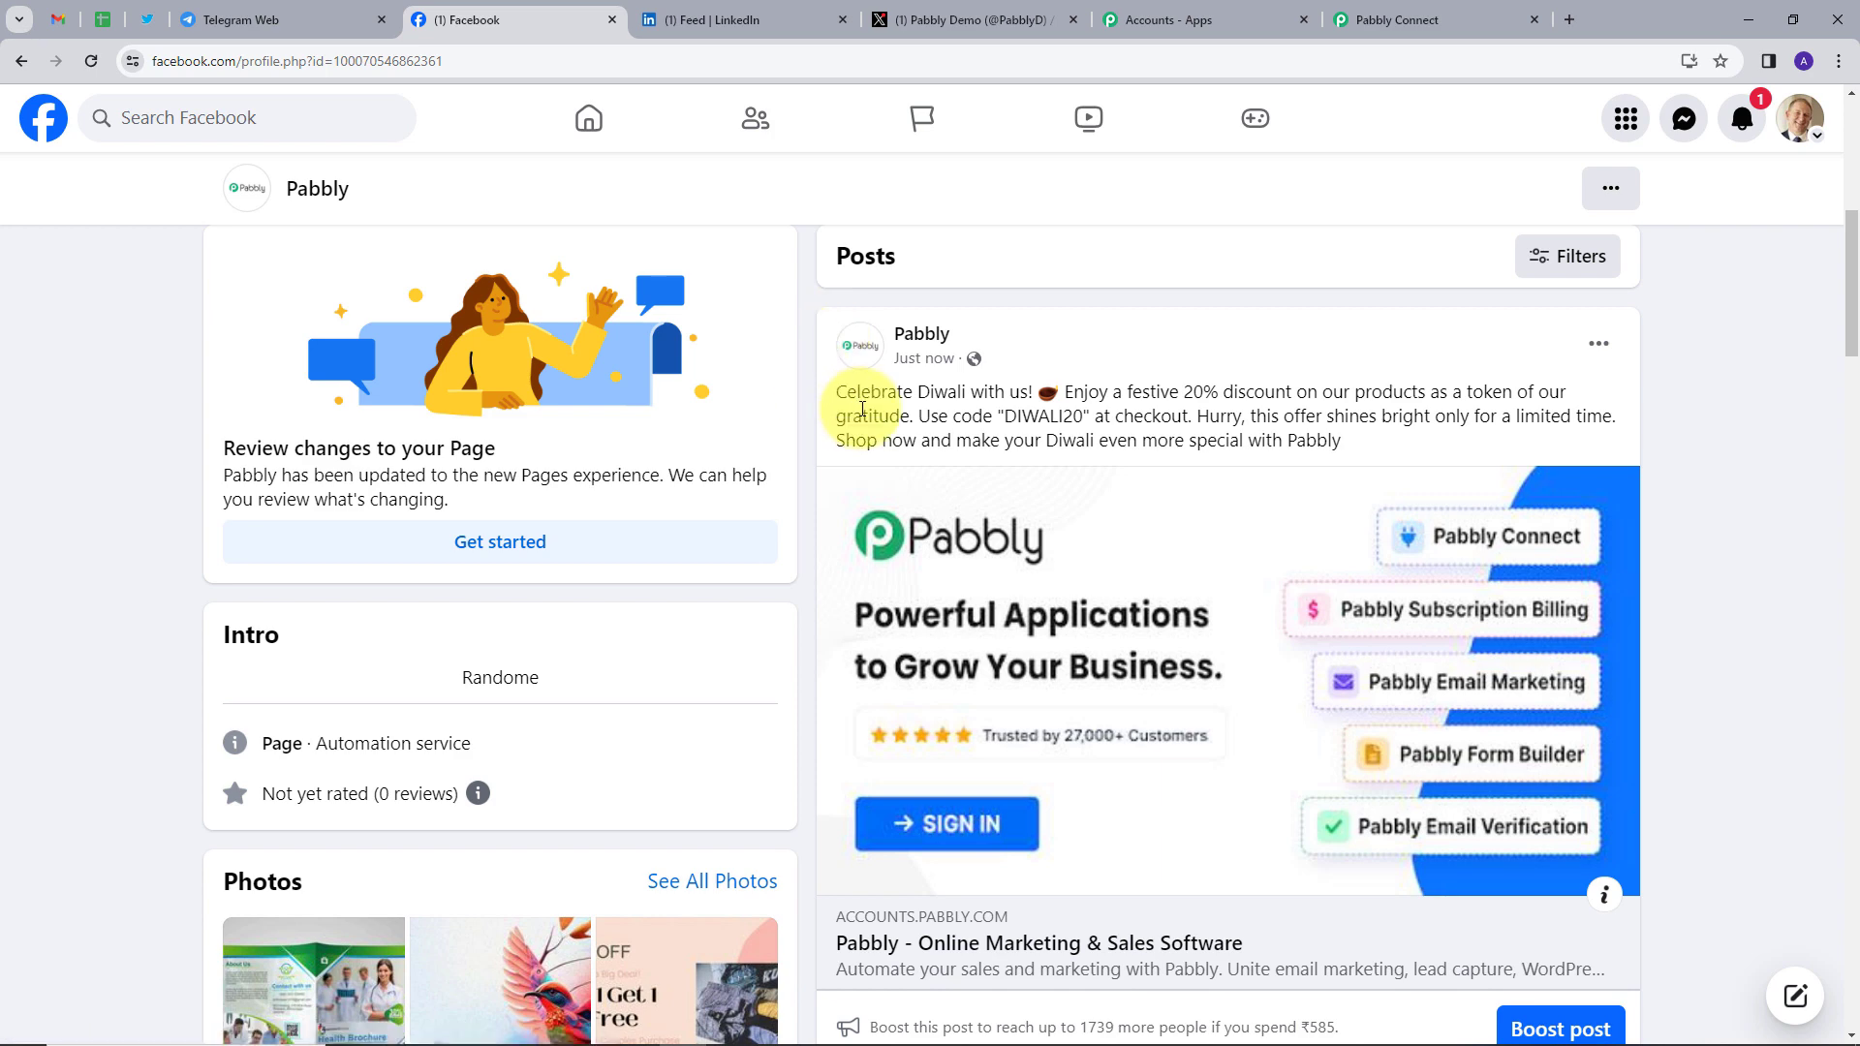
Back in Pabbly Connect, add a fourth workflow step using LinkedIn with the action event Share an Article or URL
left_click(1409, 16)
scroll(934, 486, "down", 2)
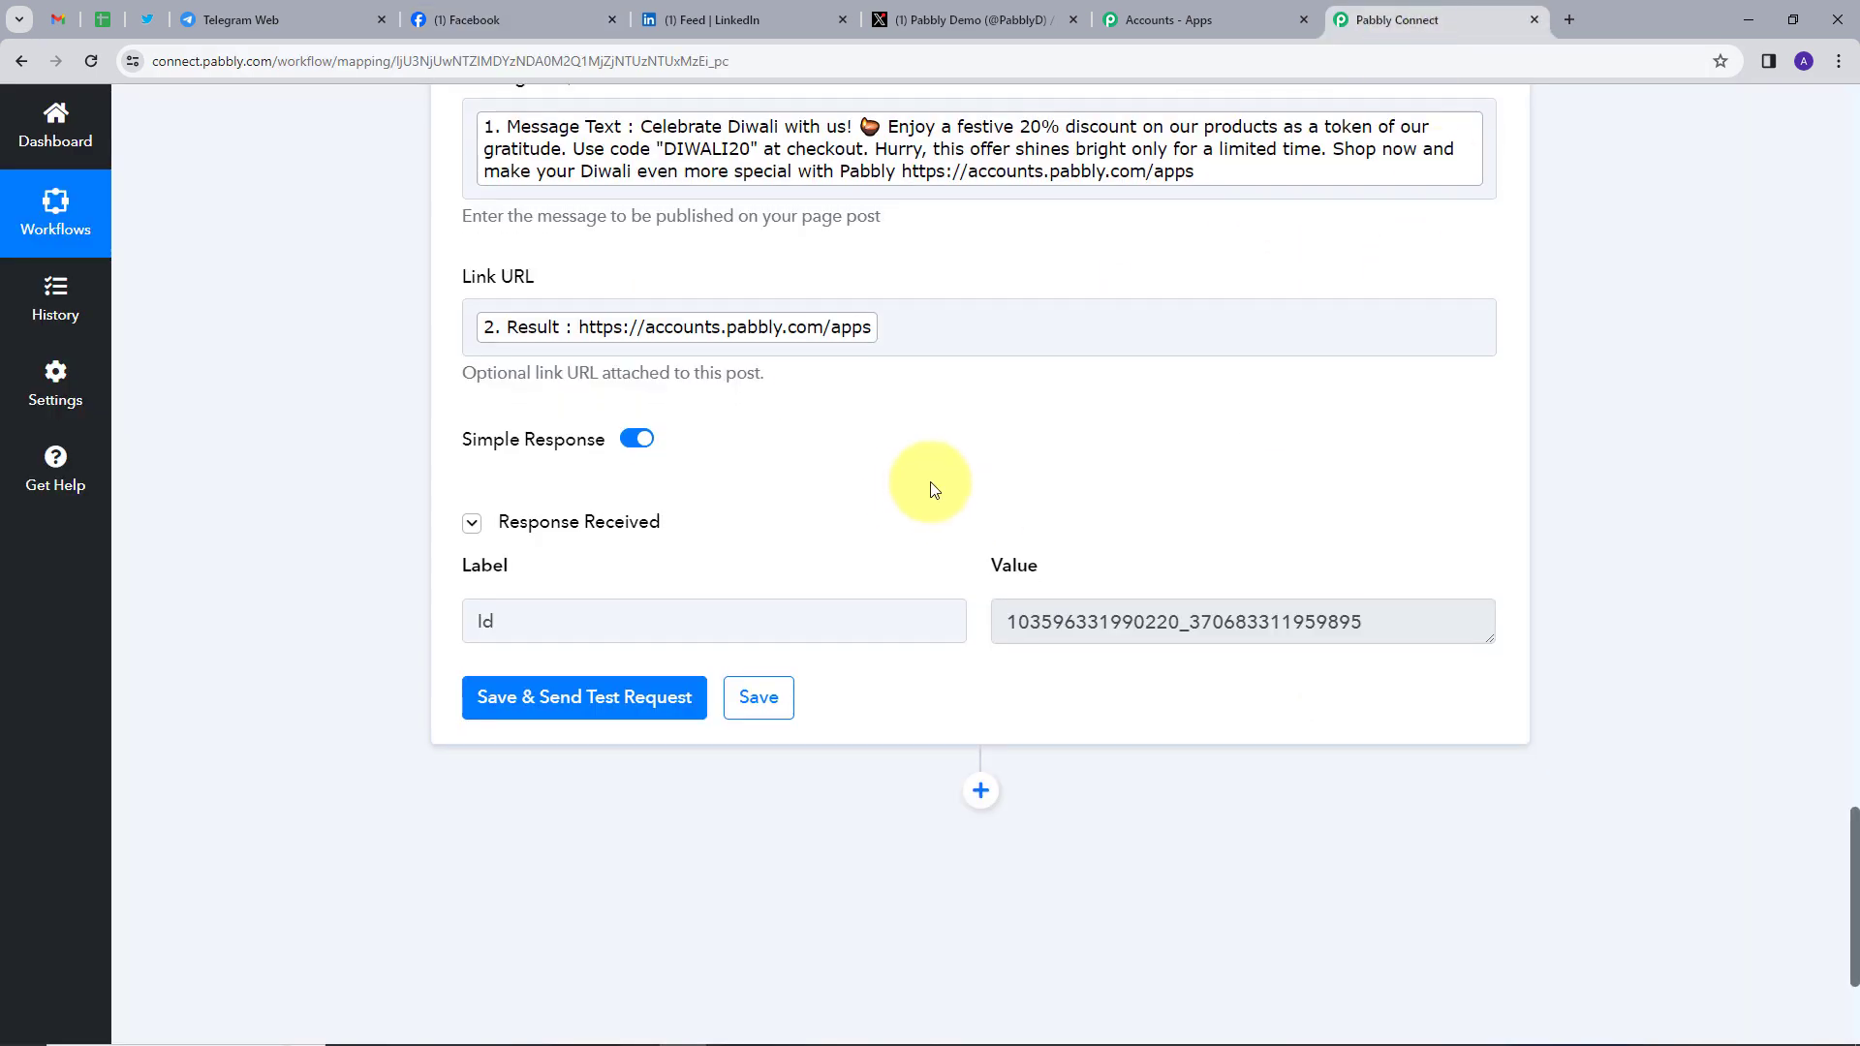
left_click(980, 611)
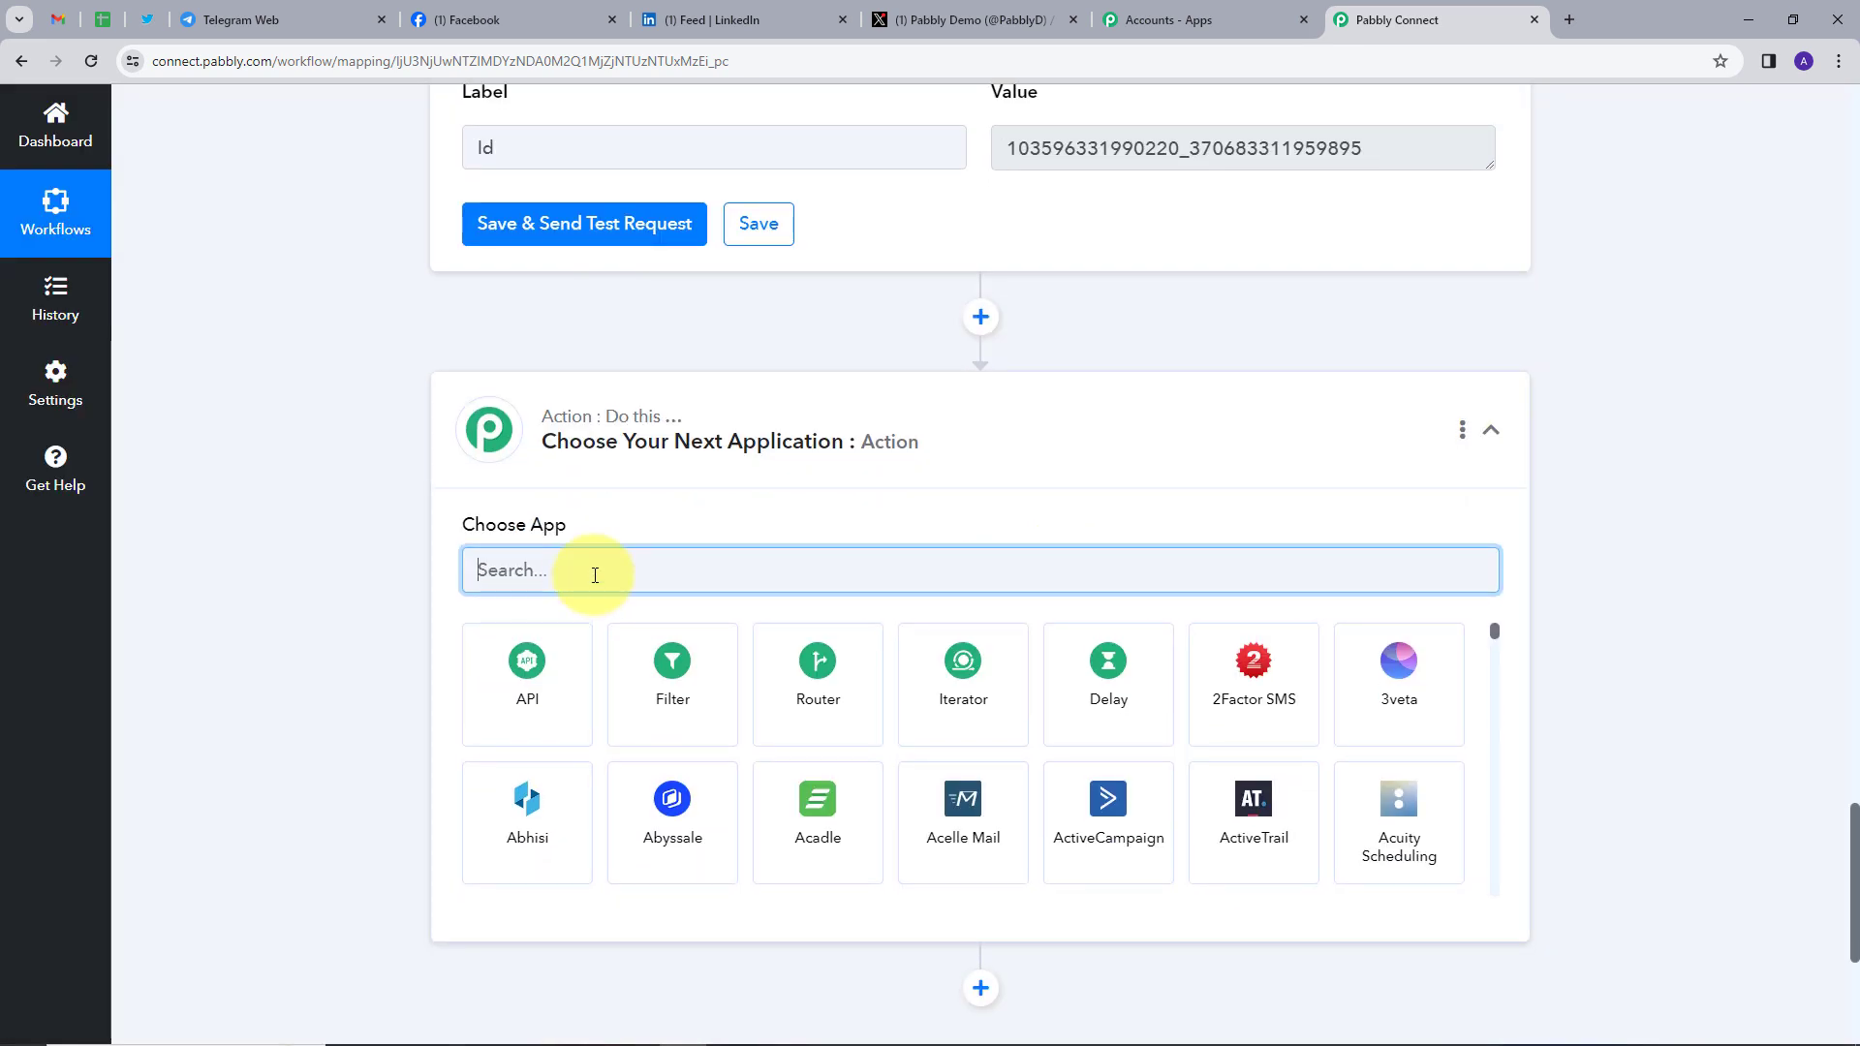
type("Link")
left_click(691, 655)
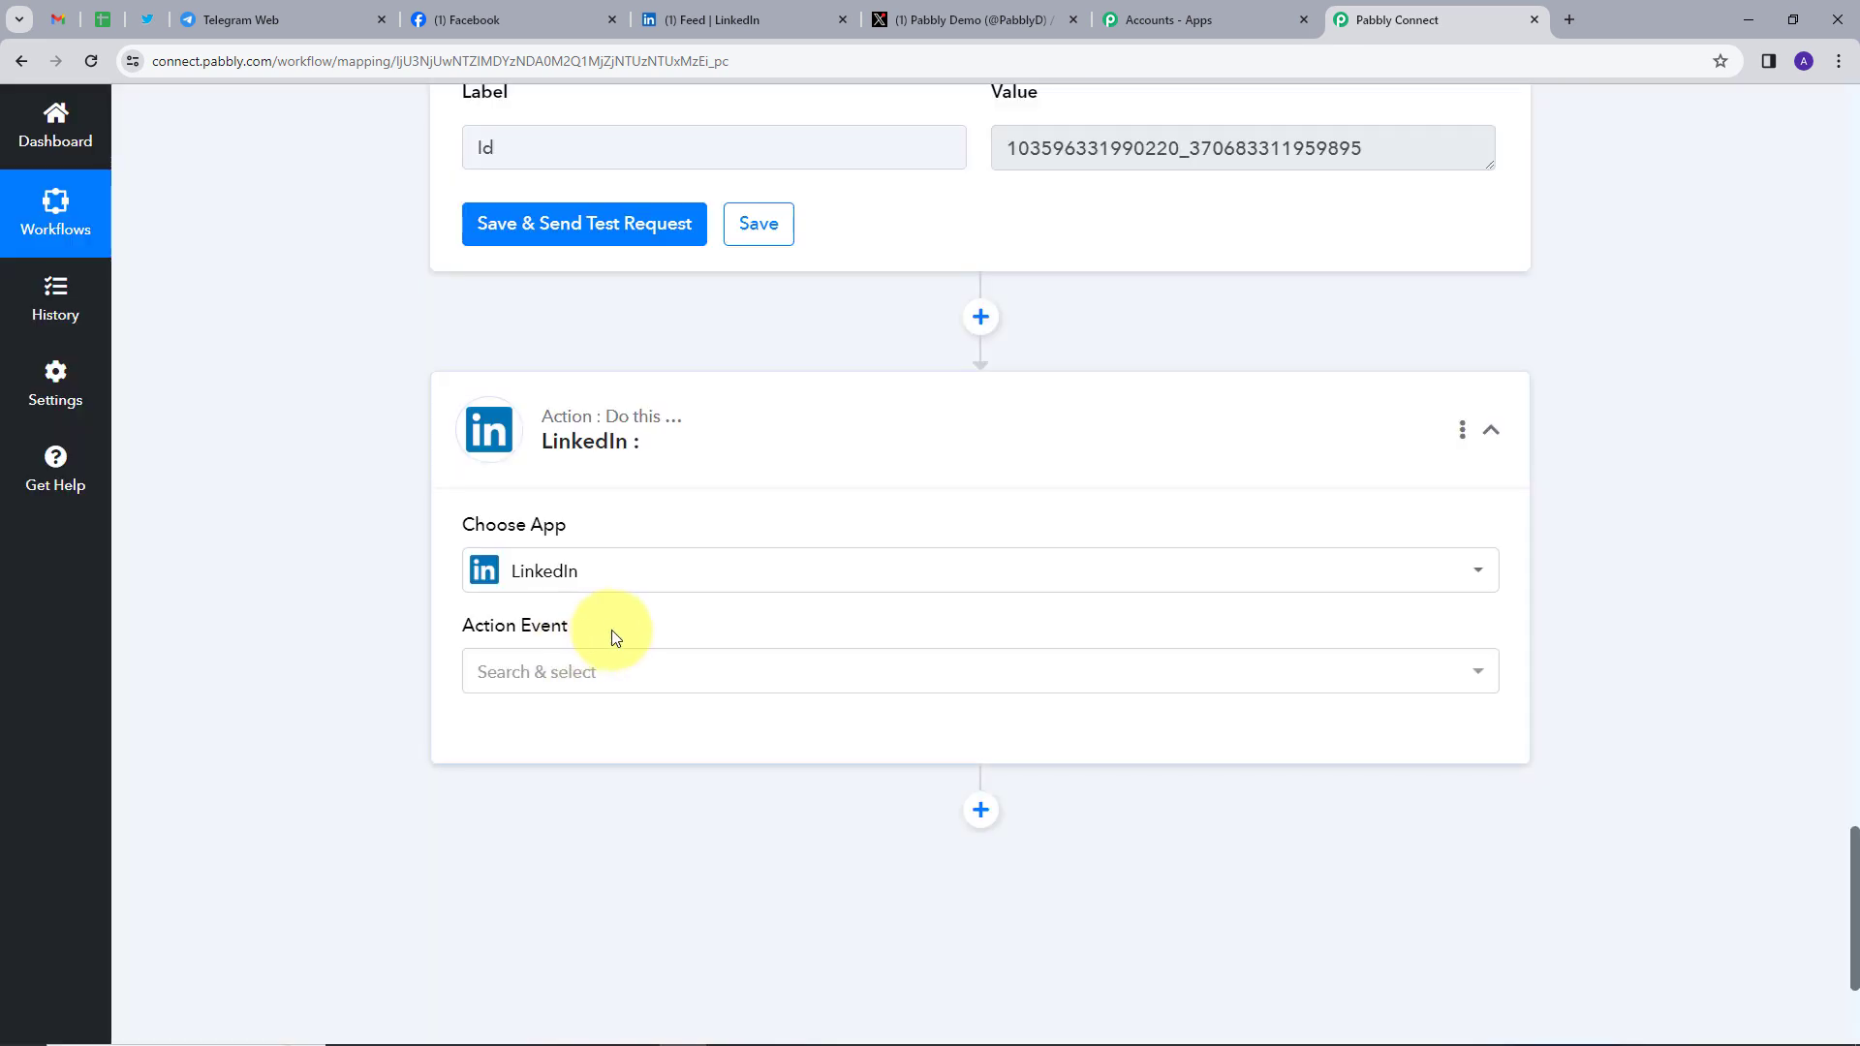
left_click(546, 672)
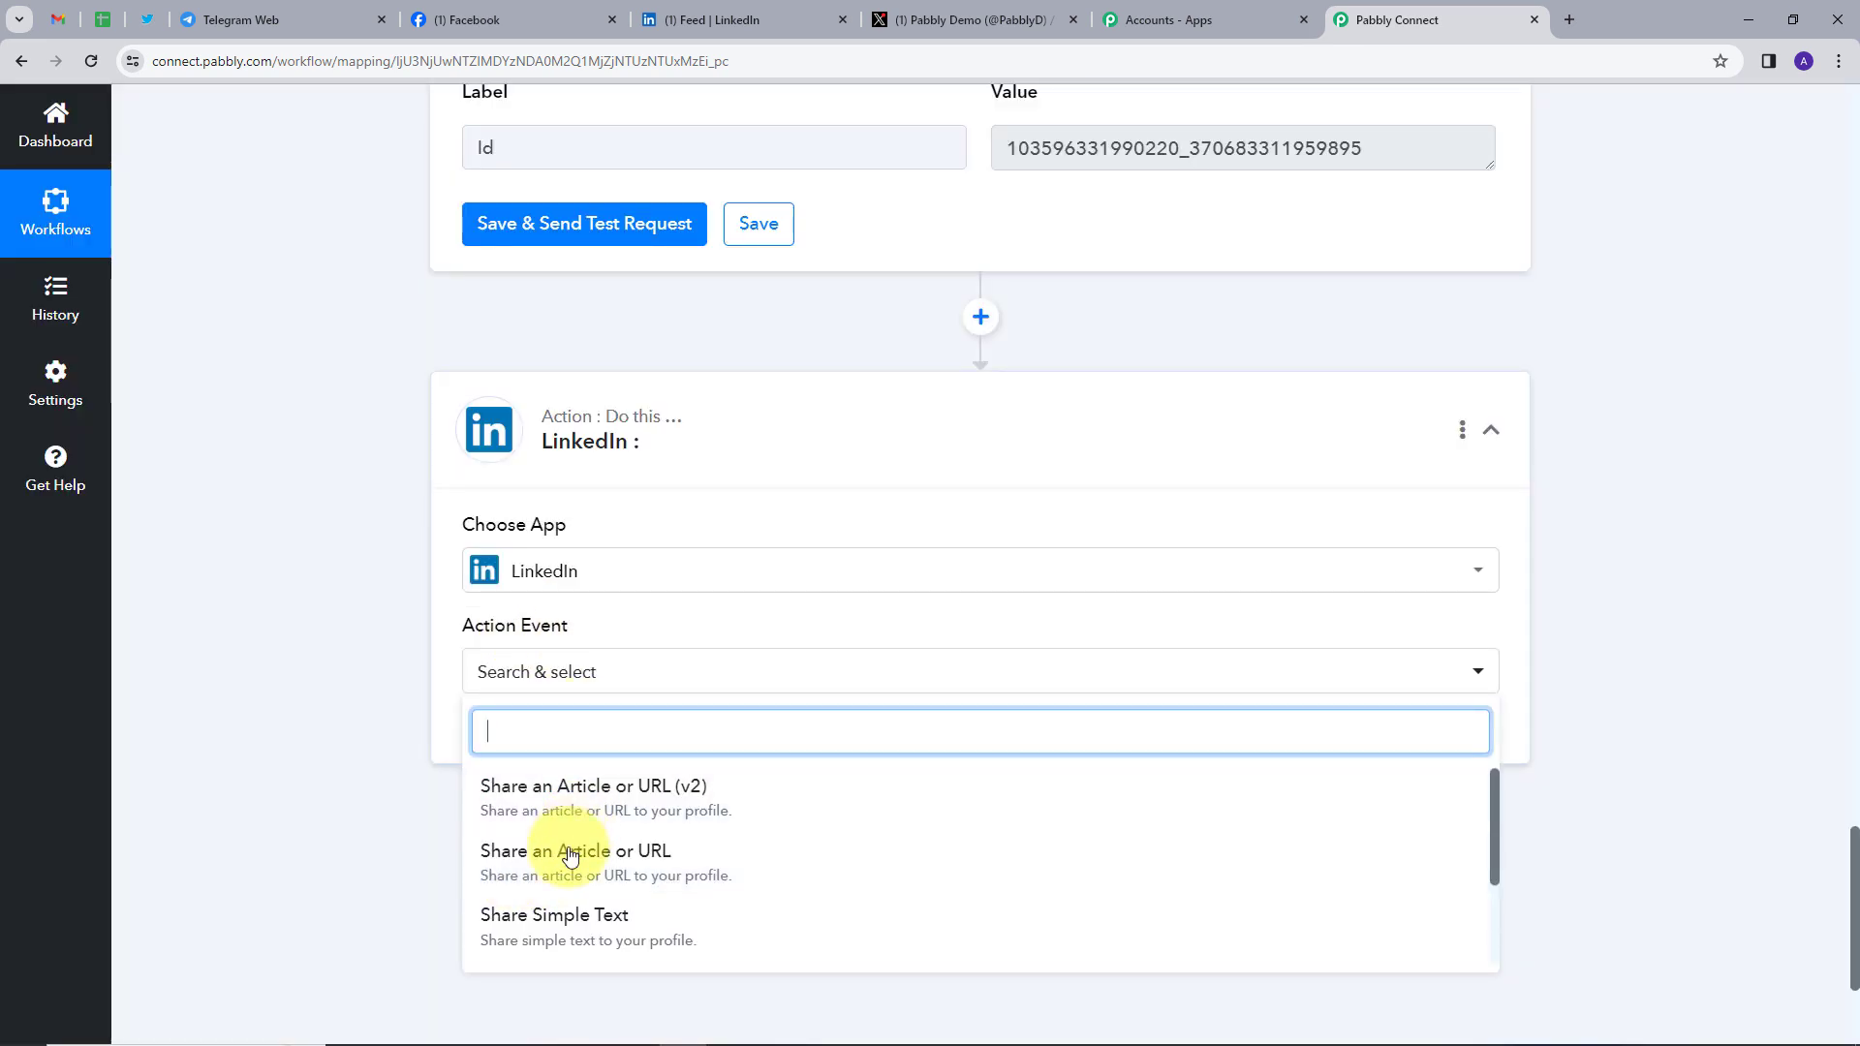
left_click(631, 870)
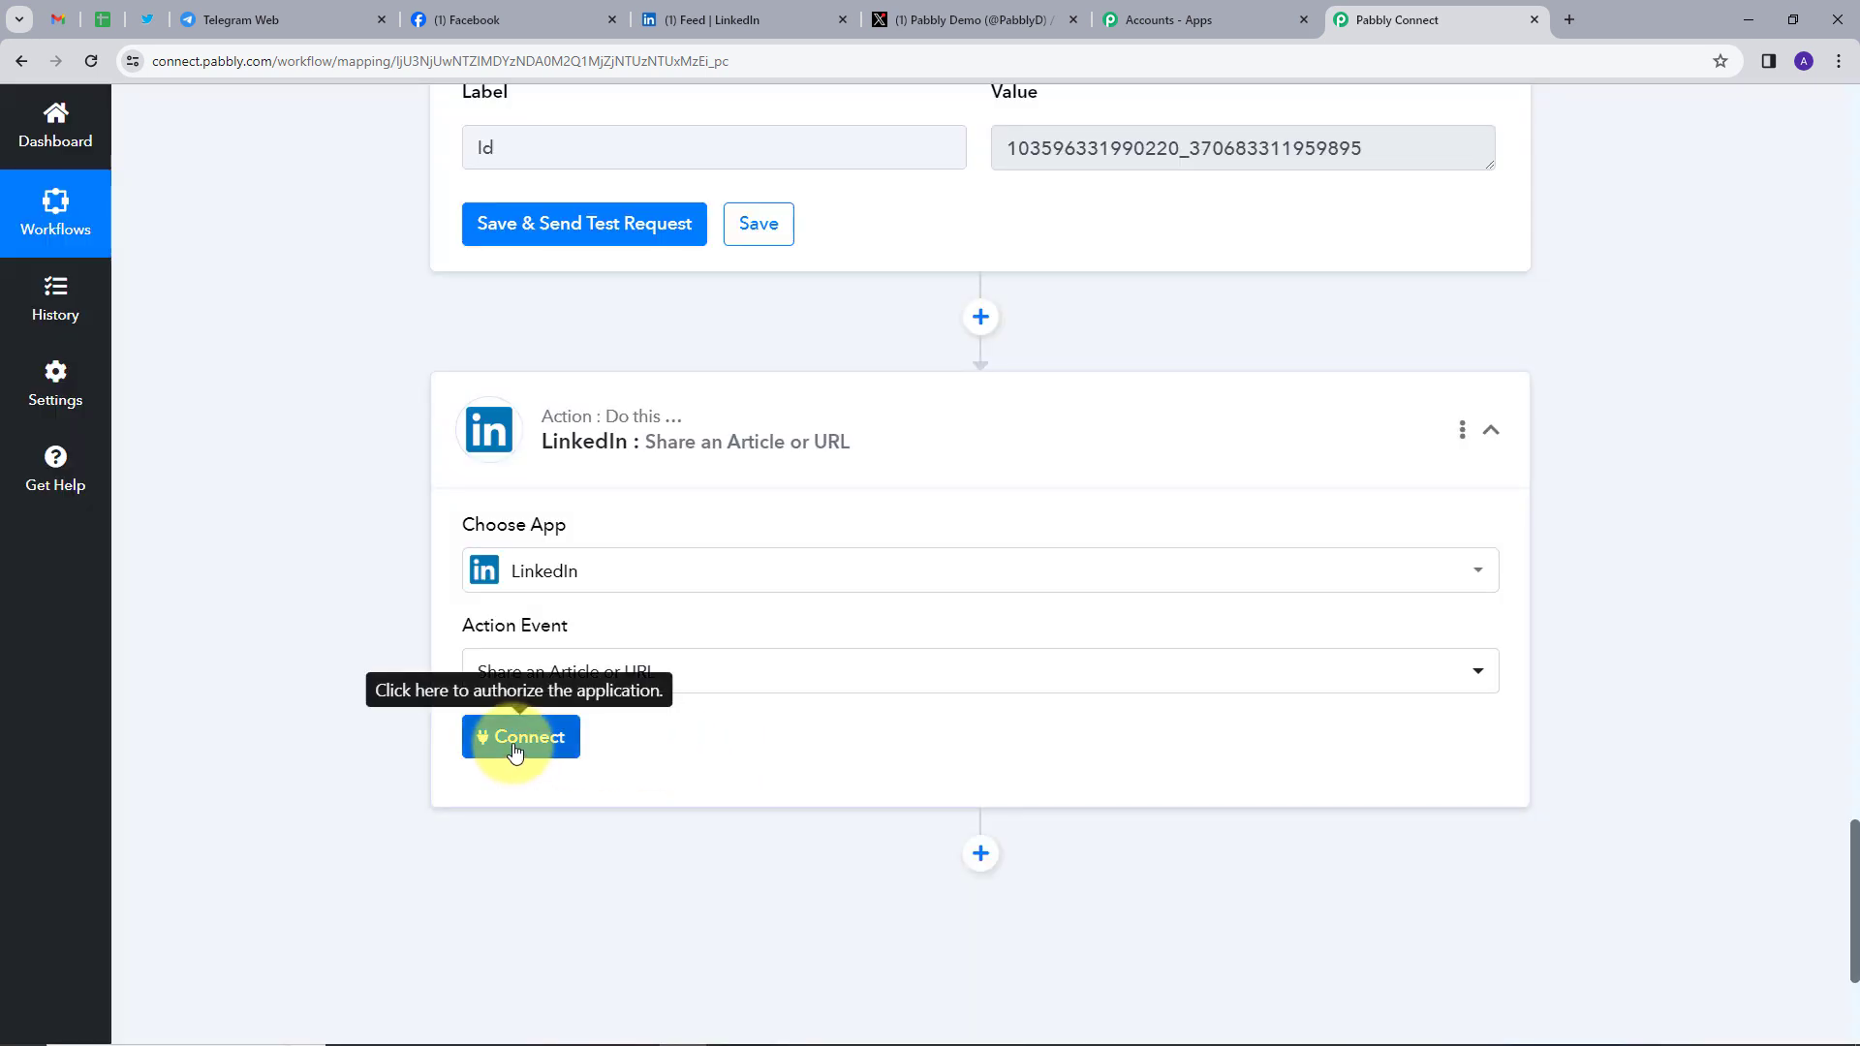
Connect the LinkedIn step through a new connection
left_click(523, 739)
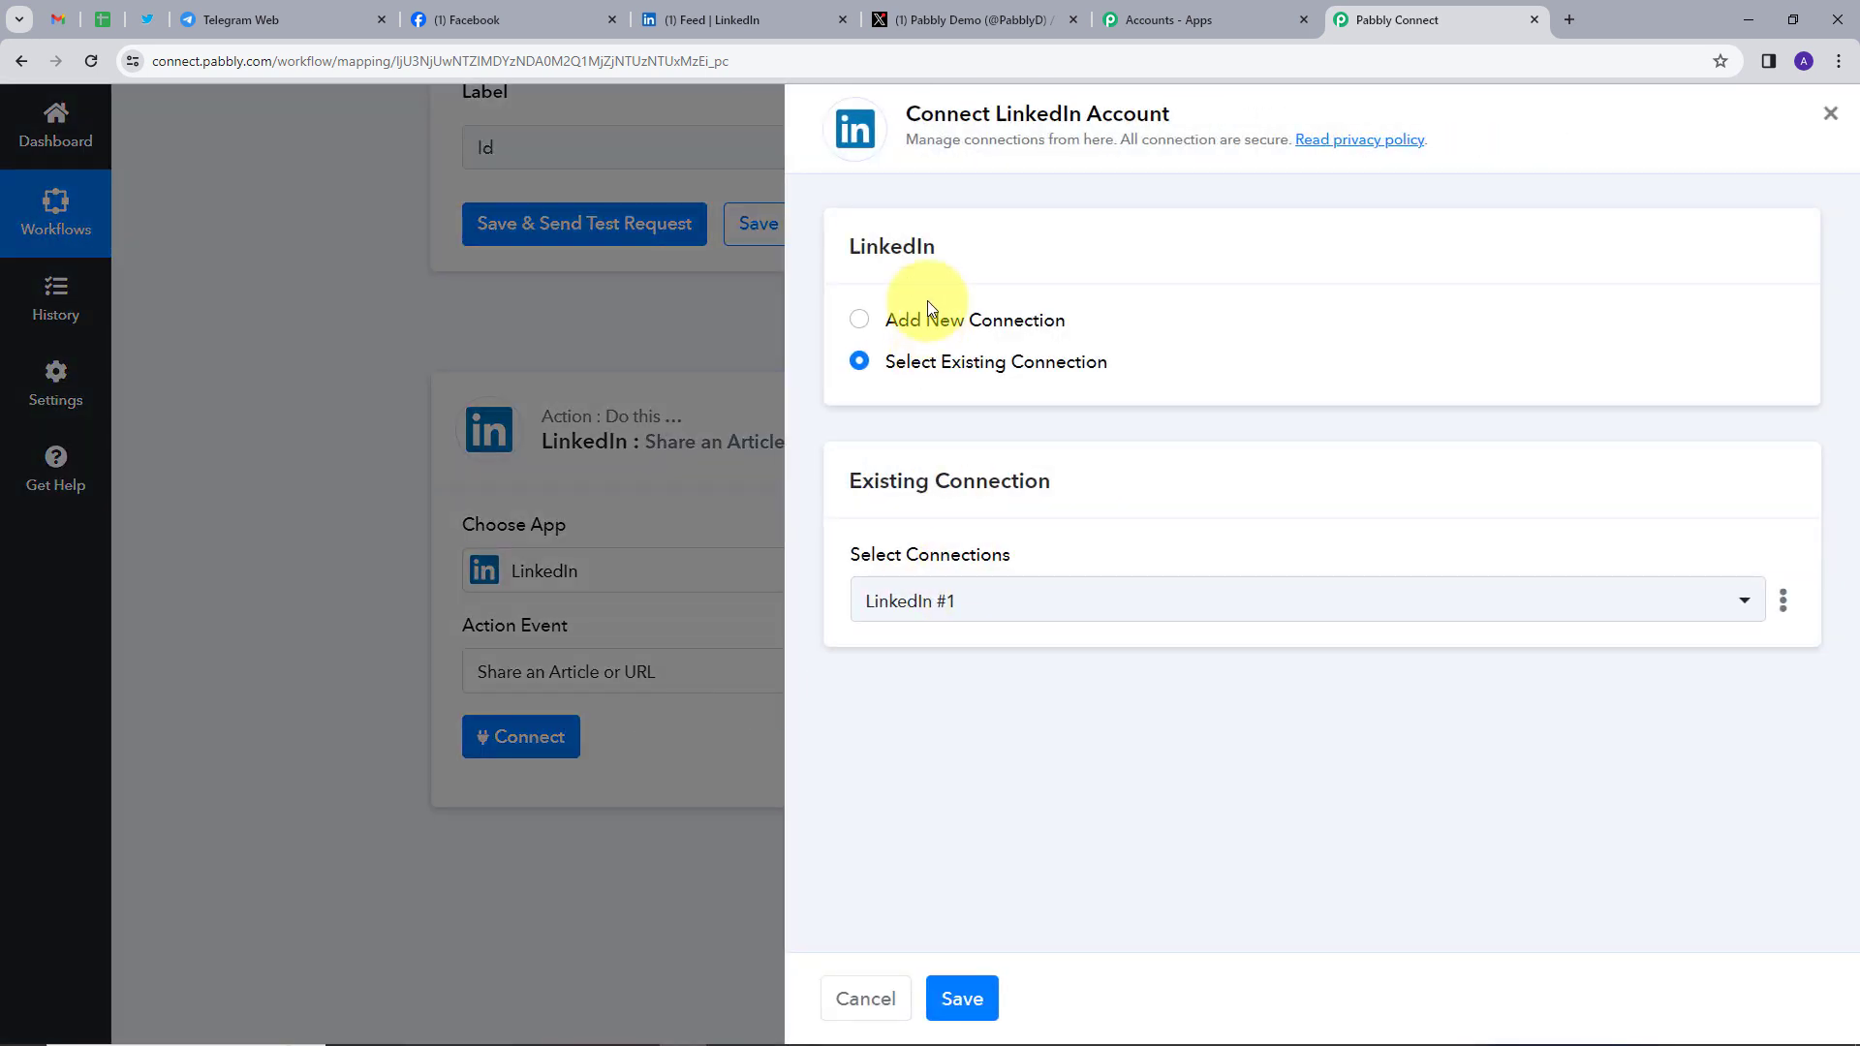
left_click(939, 318)
left_click(1008, 685)
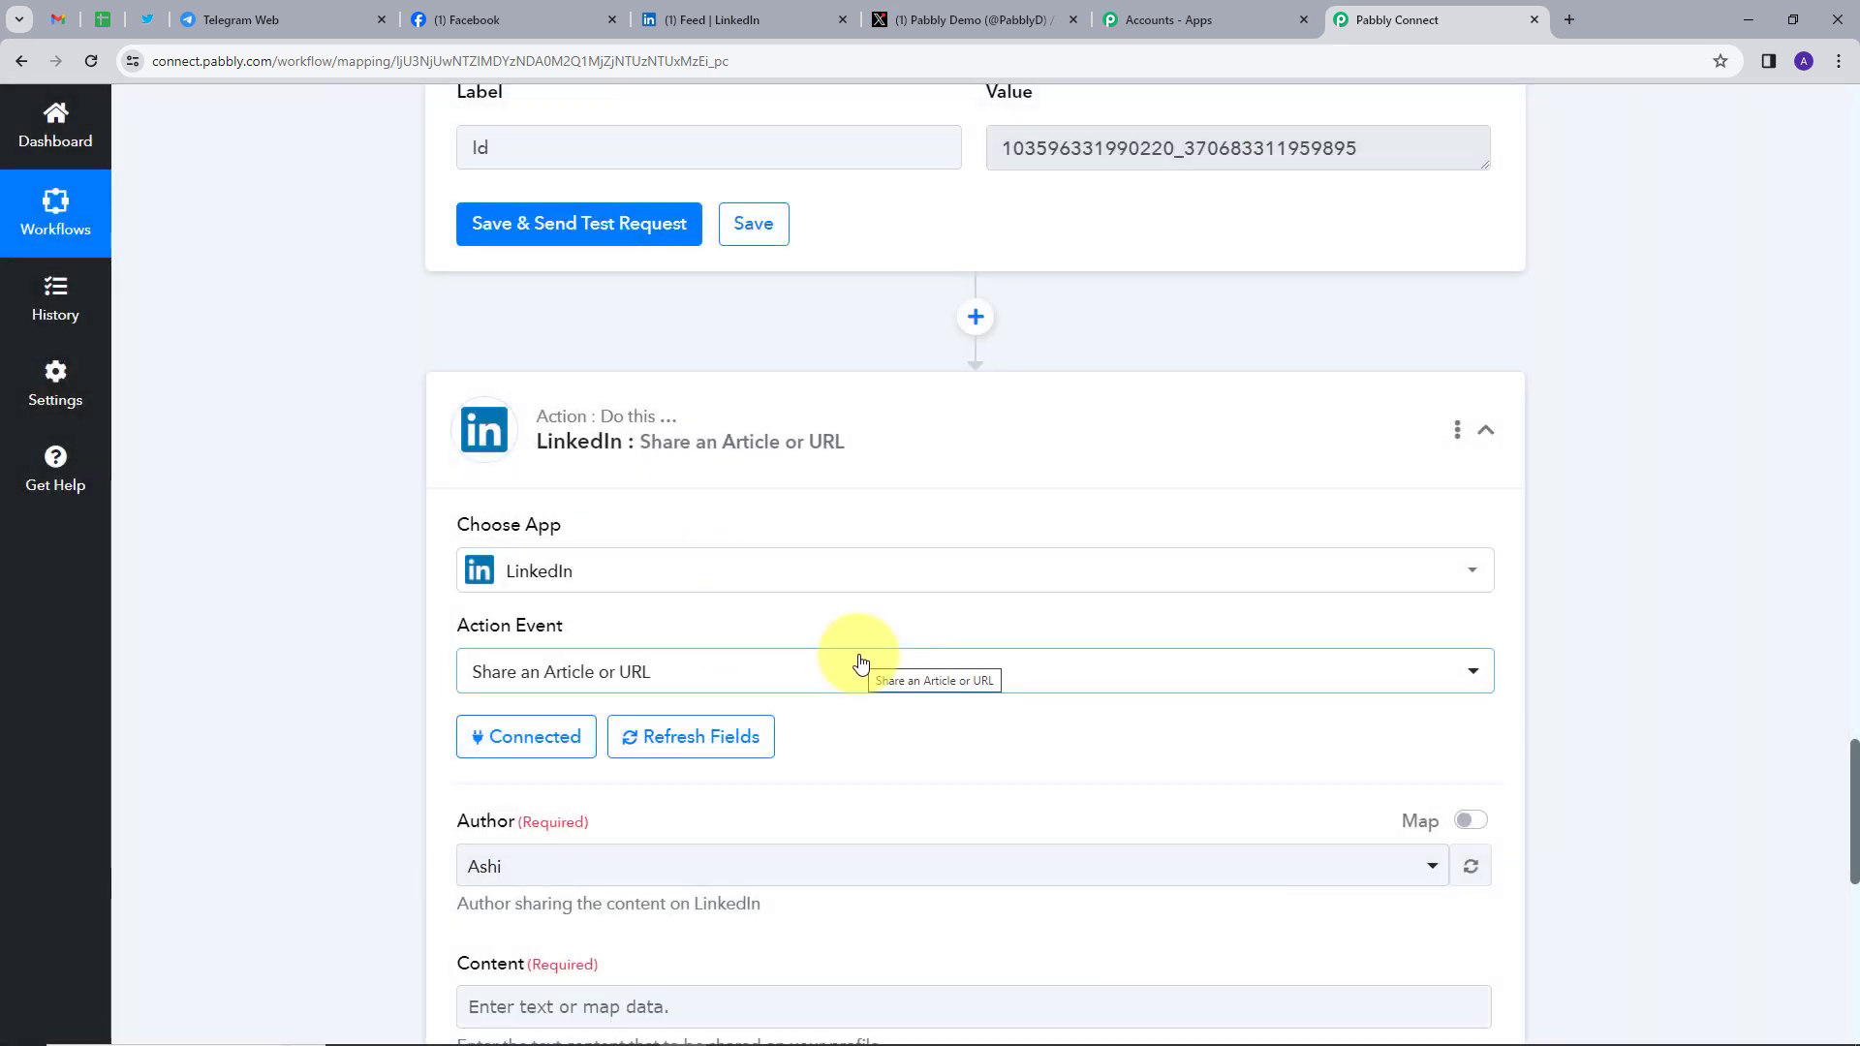
Map the Telegram trigger's Message Text into the LinkedIn step's Content field
scroll(877, 690, "down", 3)
scroll(776, 623, "down", 1)
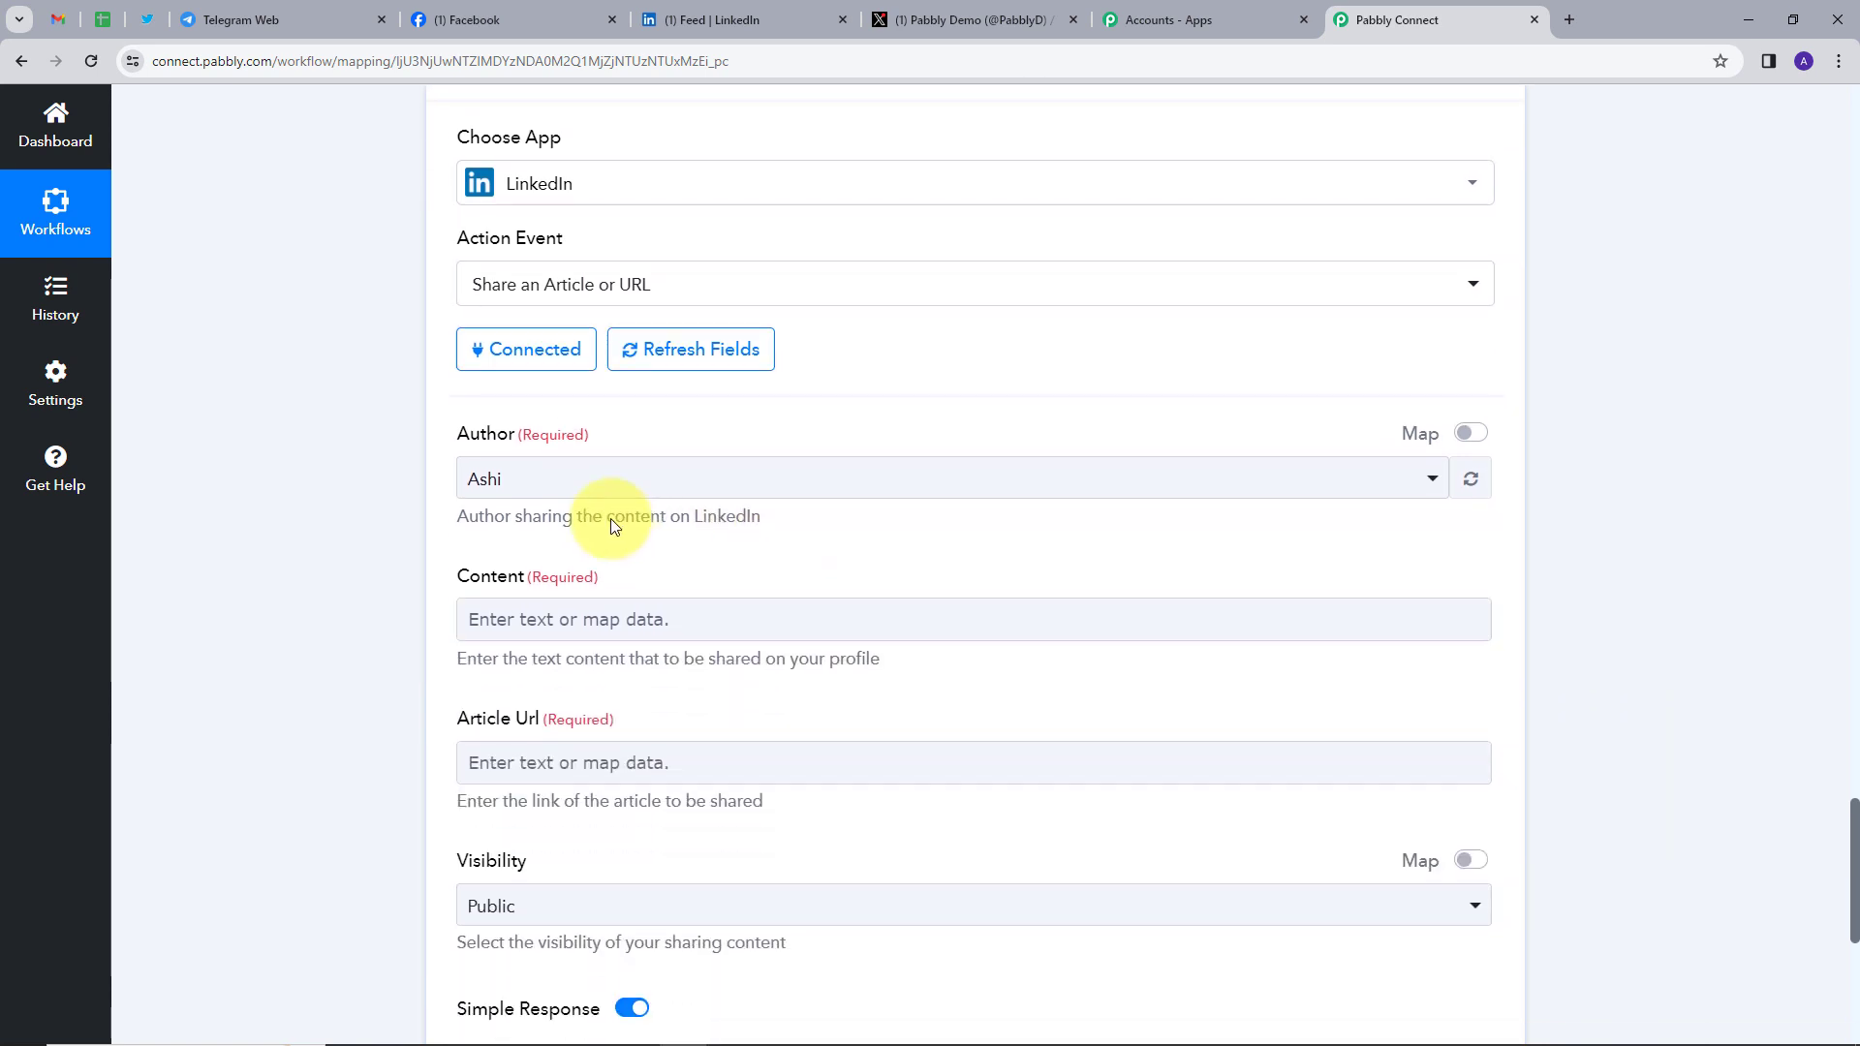
scroll(732, 816, "down", 1)
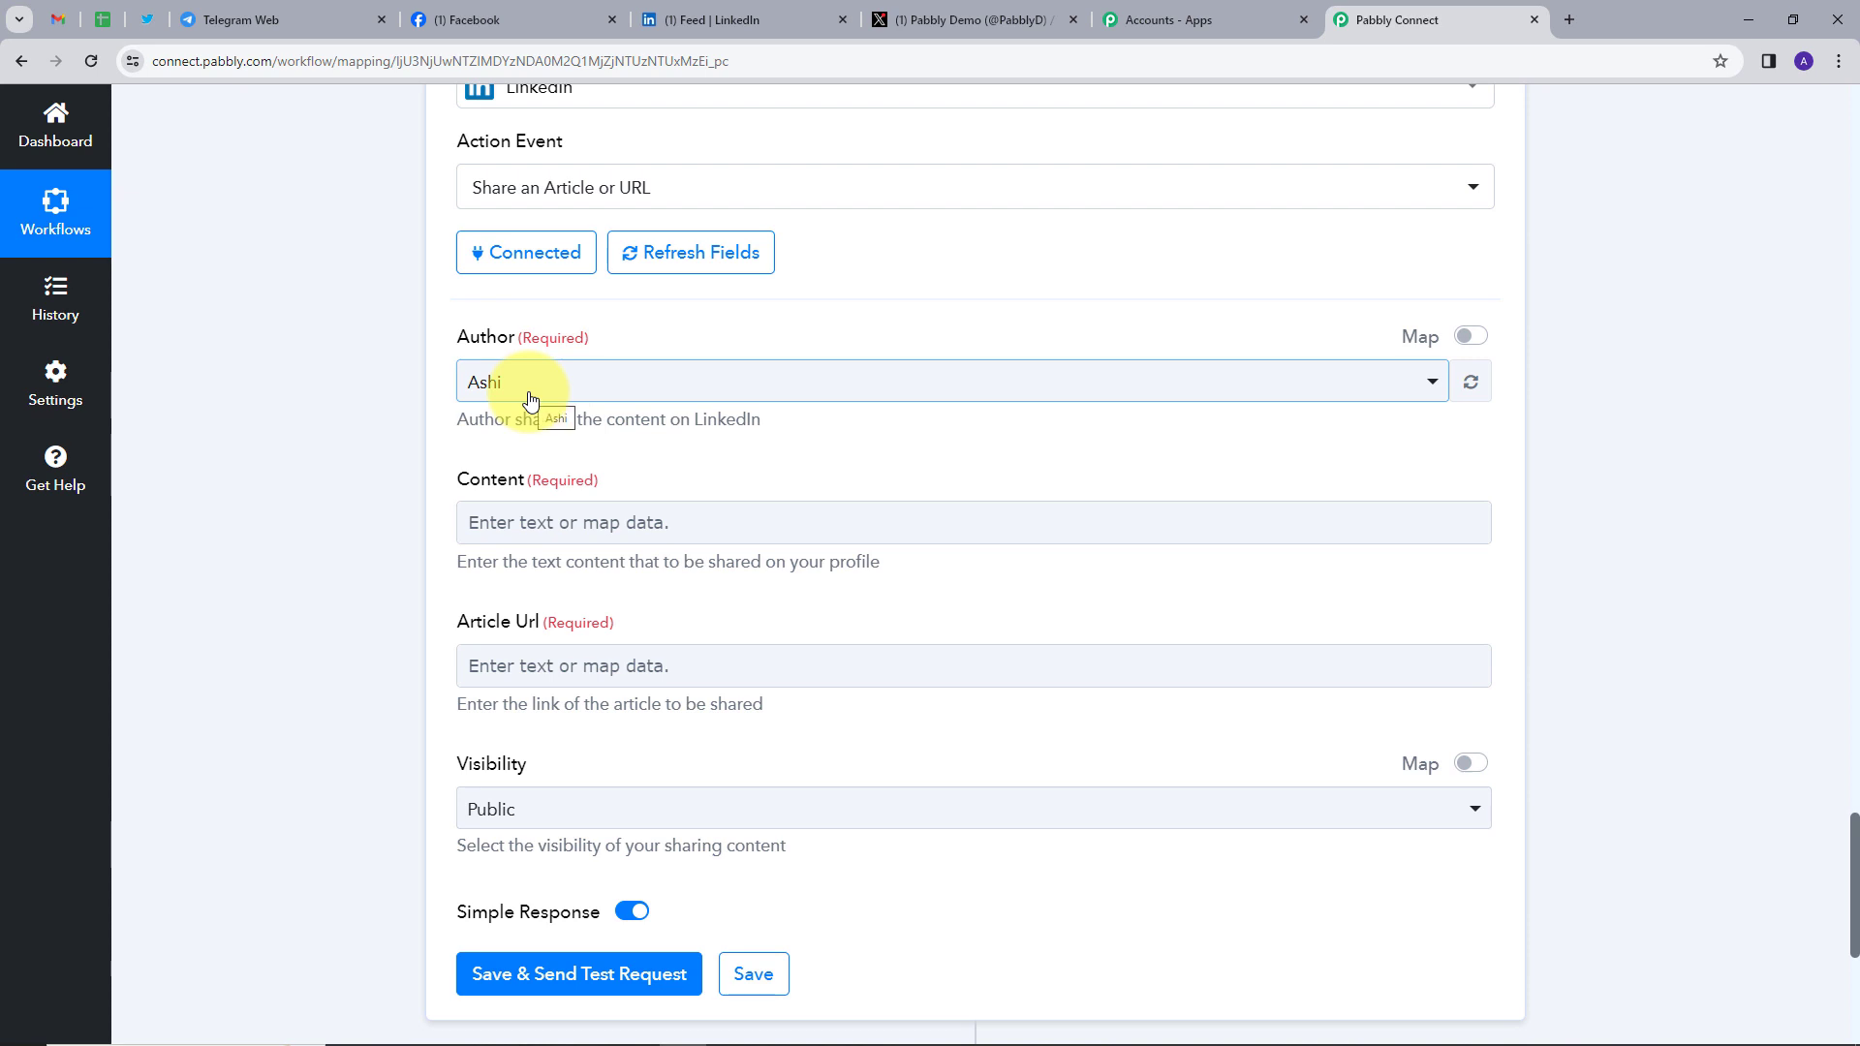
scroll(679, 446, "down", 1)
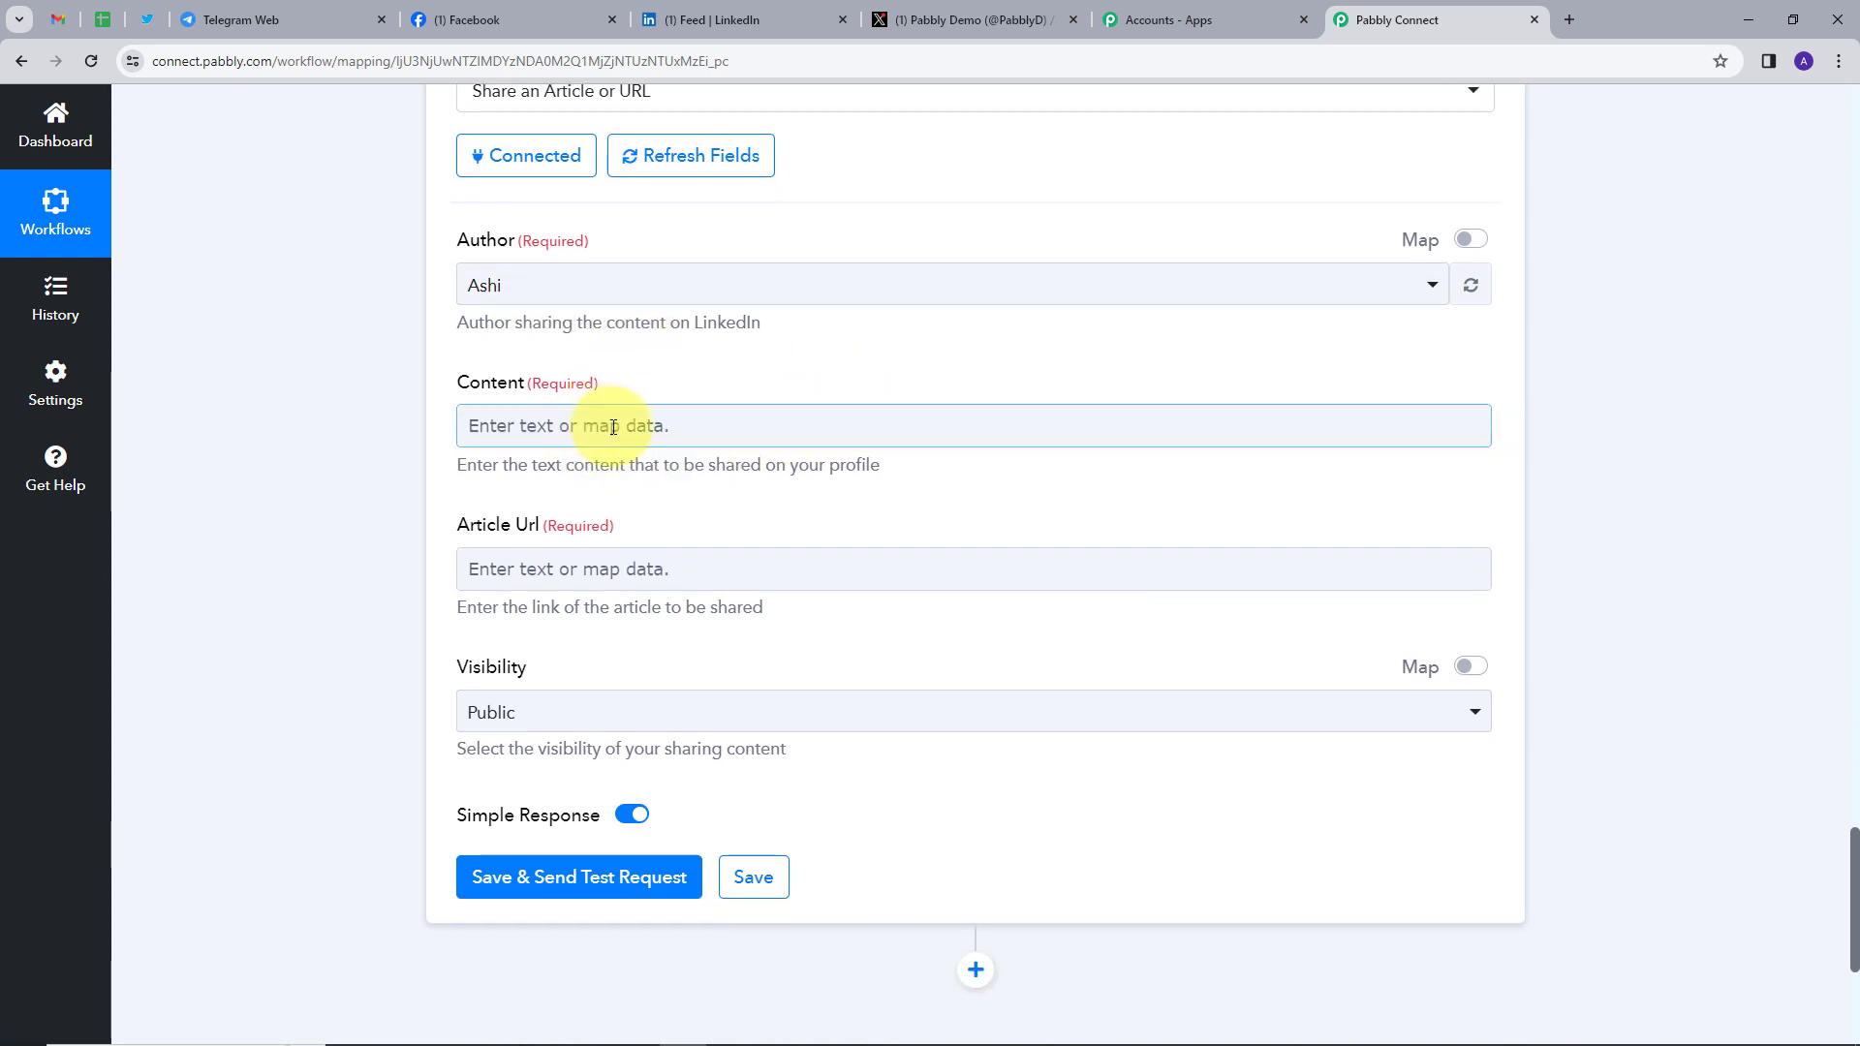
left_click(613, 428)
left_click(722, 622)
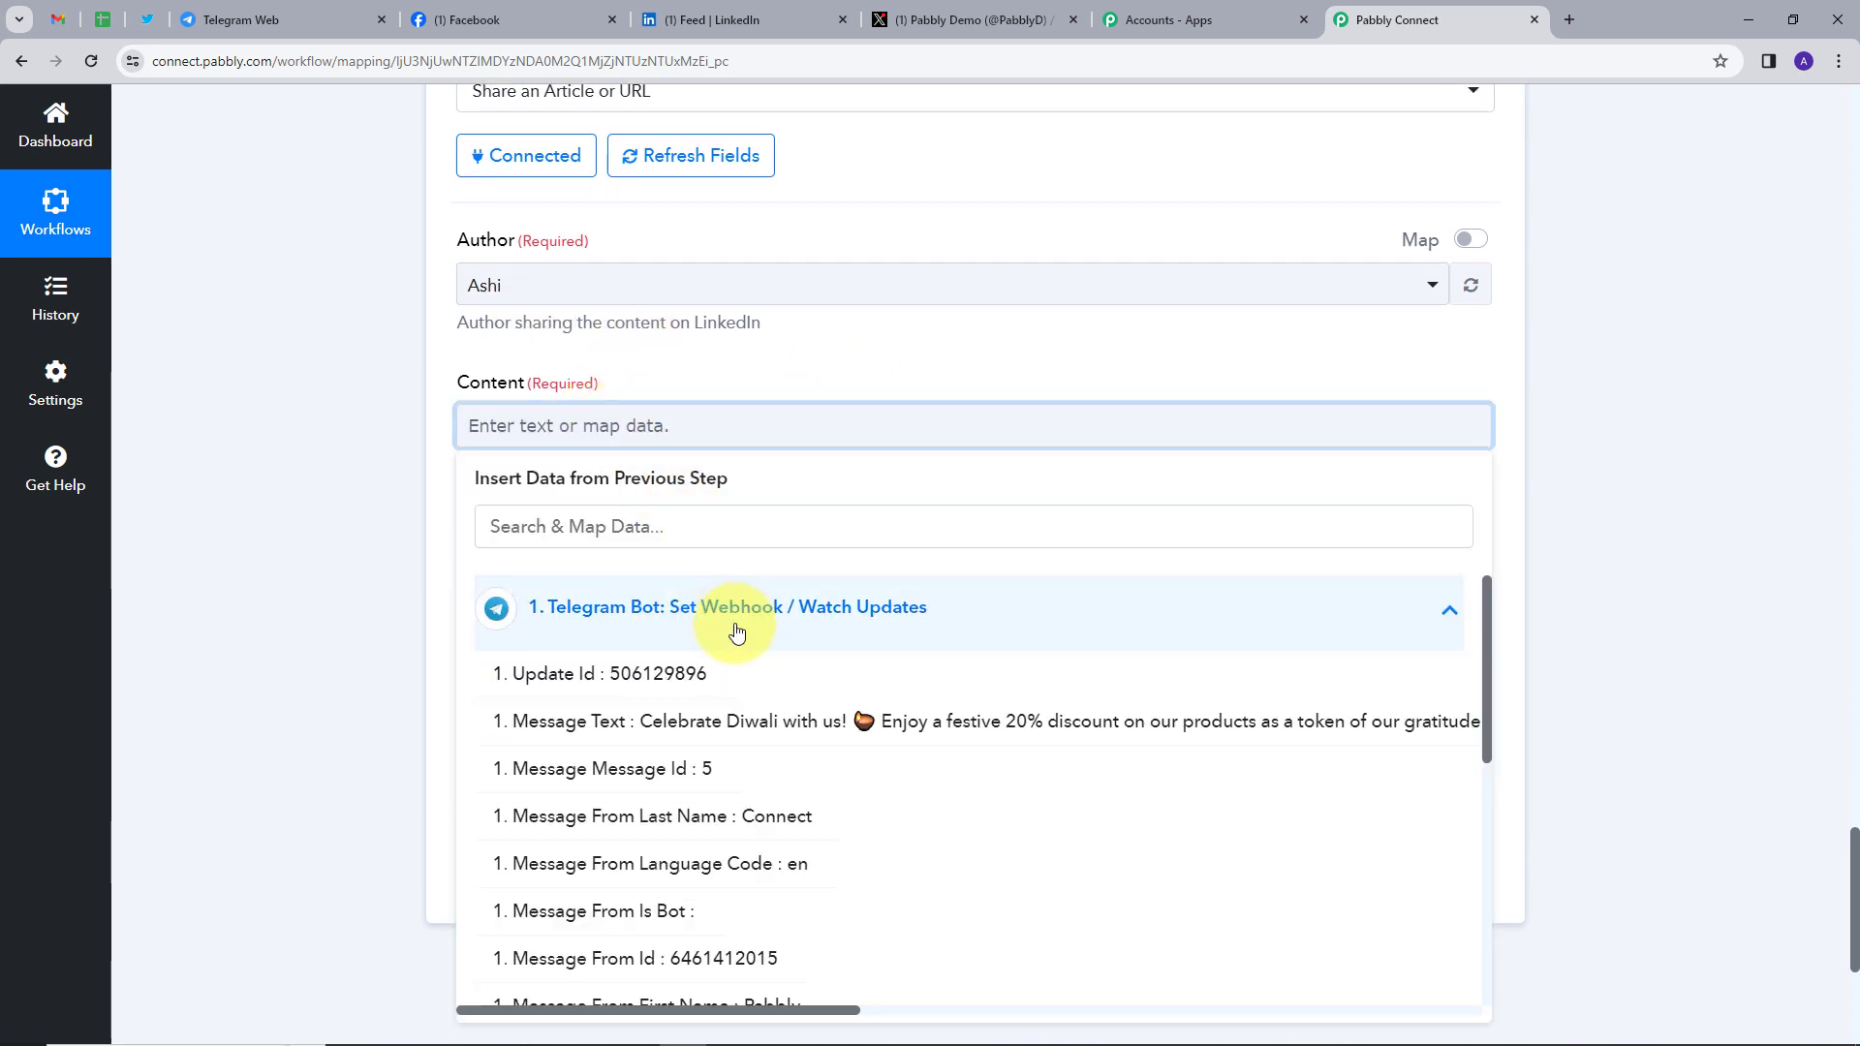
left_click(747, 714)
Map the Split Text Result into the LinkedIn step's Article Url, then save the step and send a test request
scroll(551, 487, "down", 1)
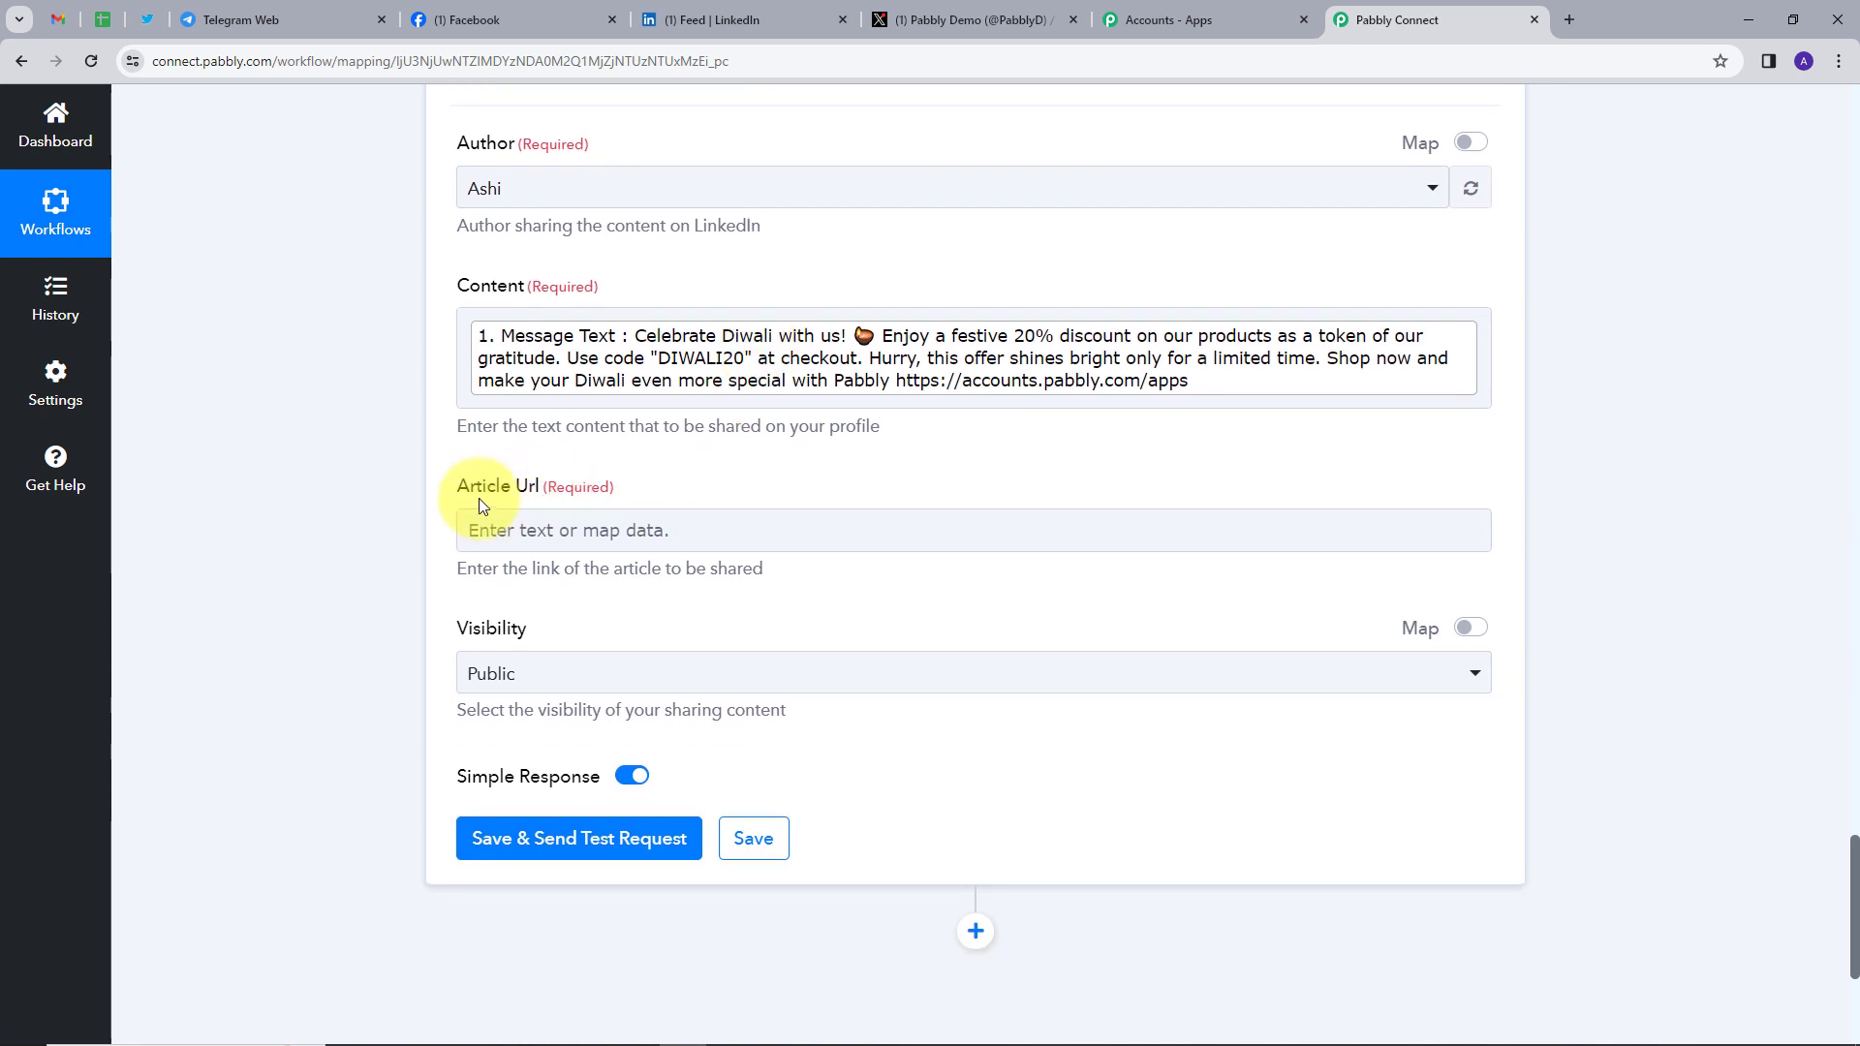
left_click(693, 528)
left_click(678, 772)
left_click(698, 809)
left_click(756, 475)
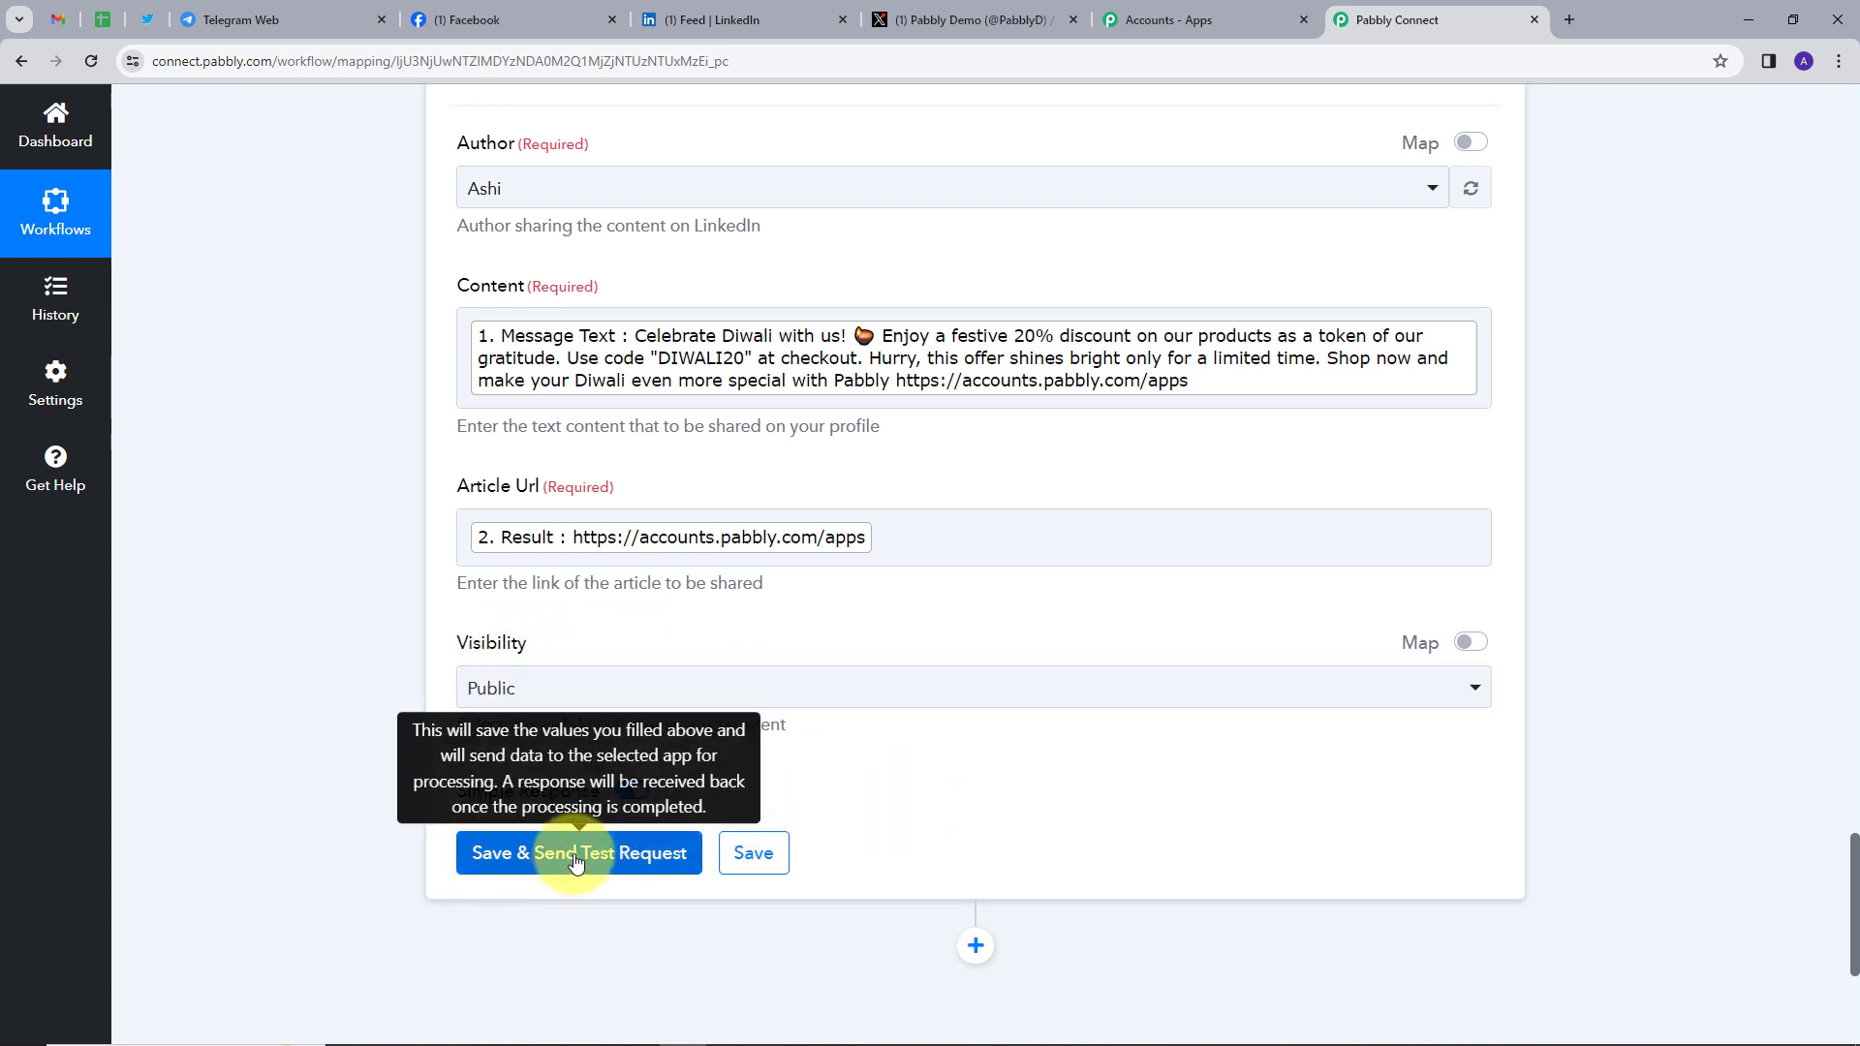
left_click(631, 865)
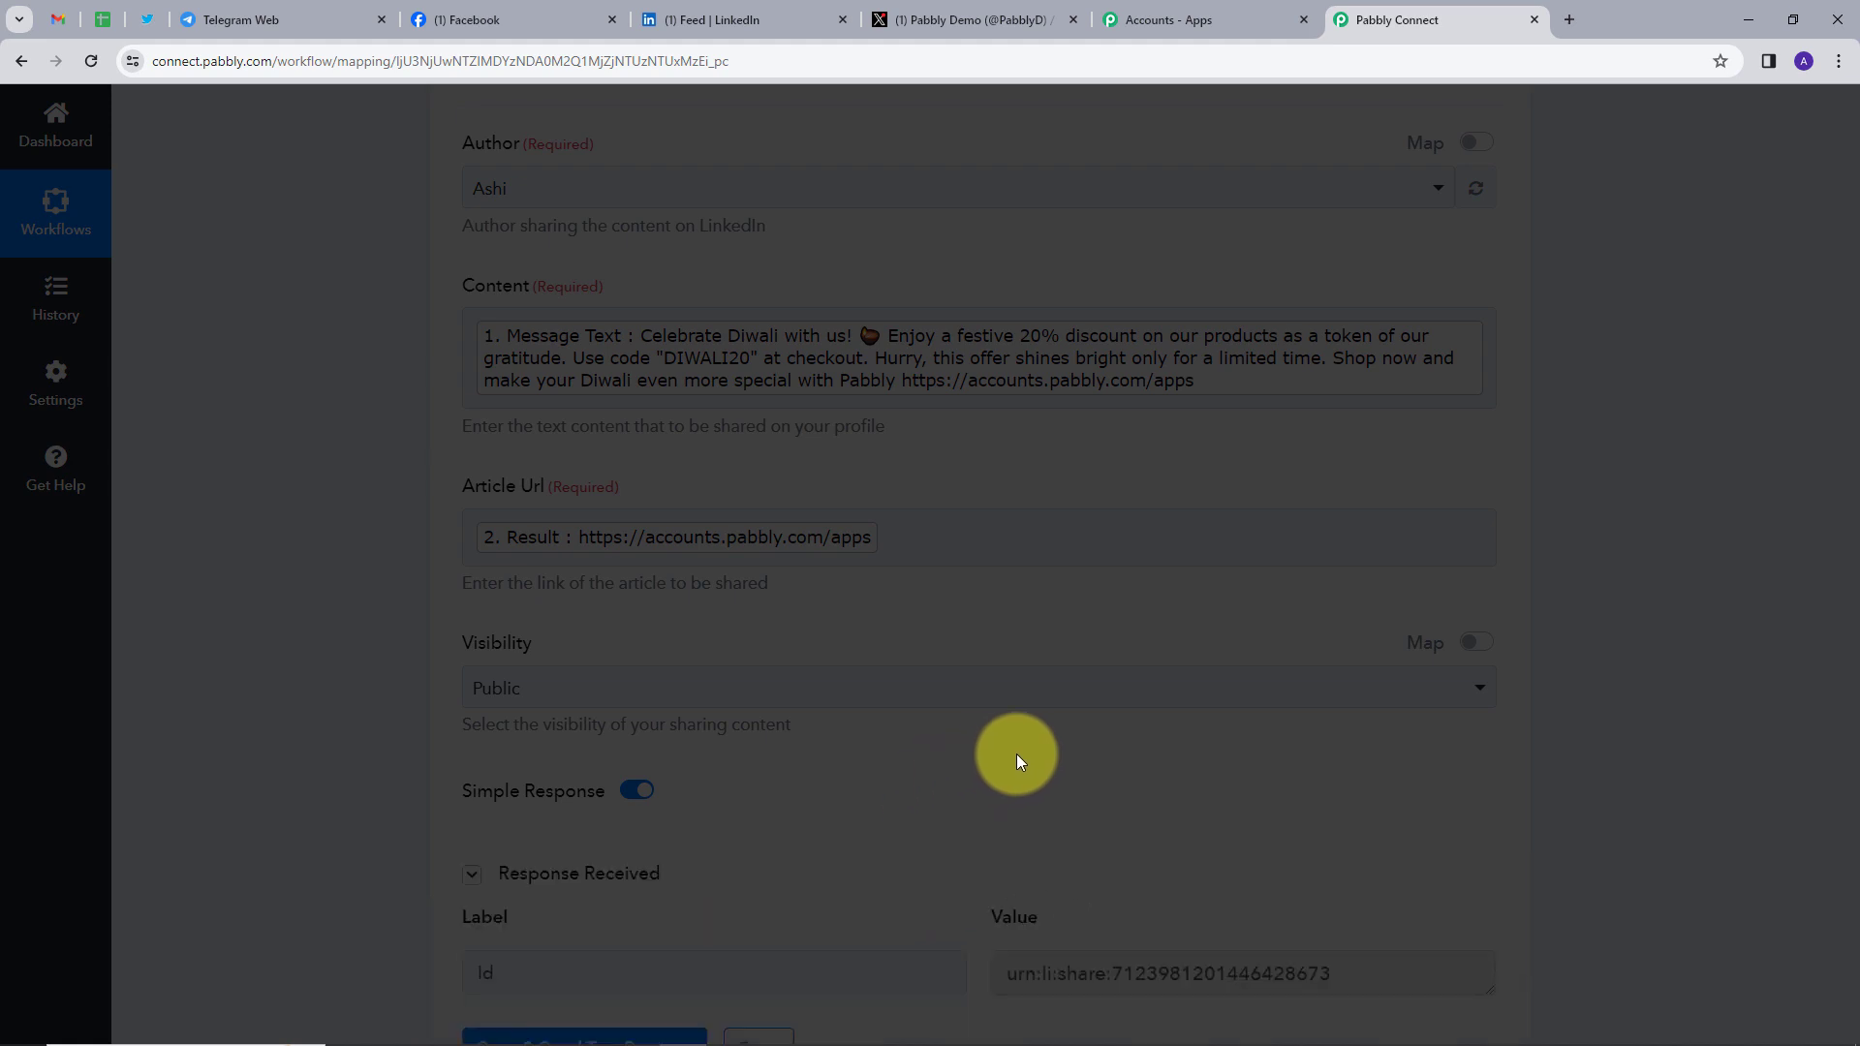
scroll(1033, 748, "down", 2)
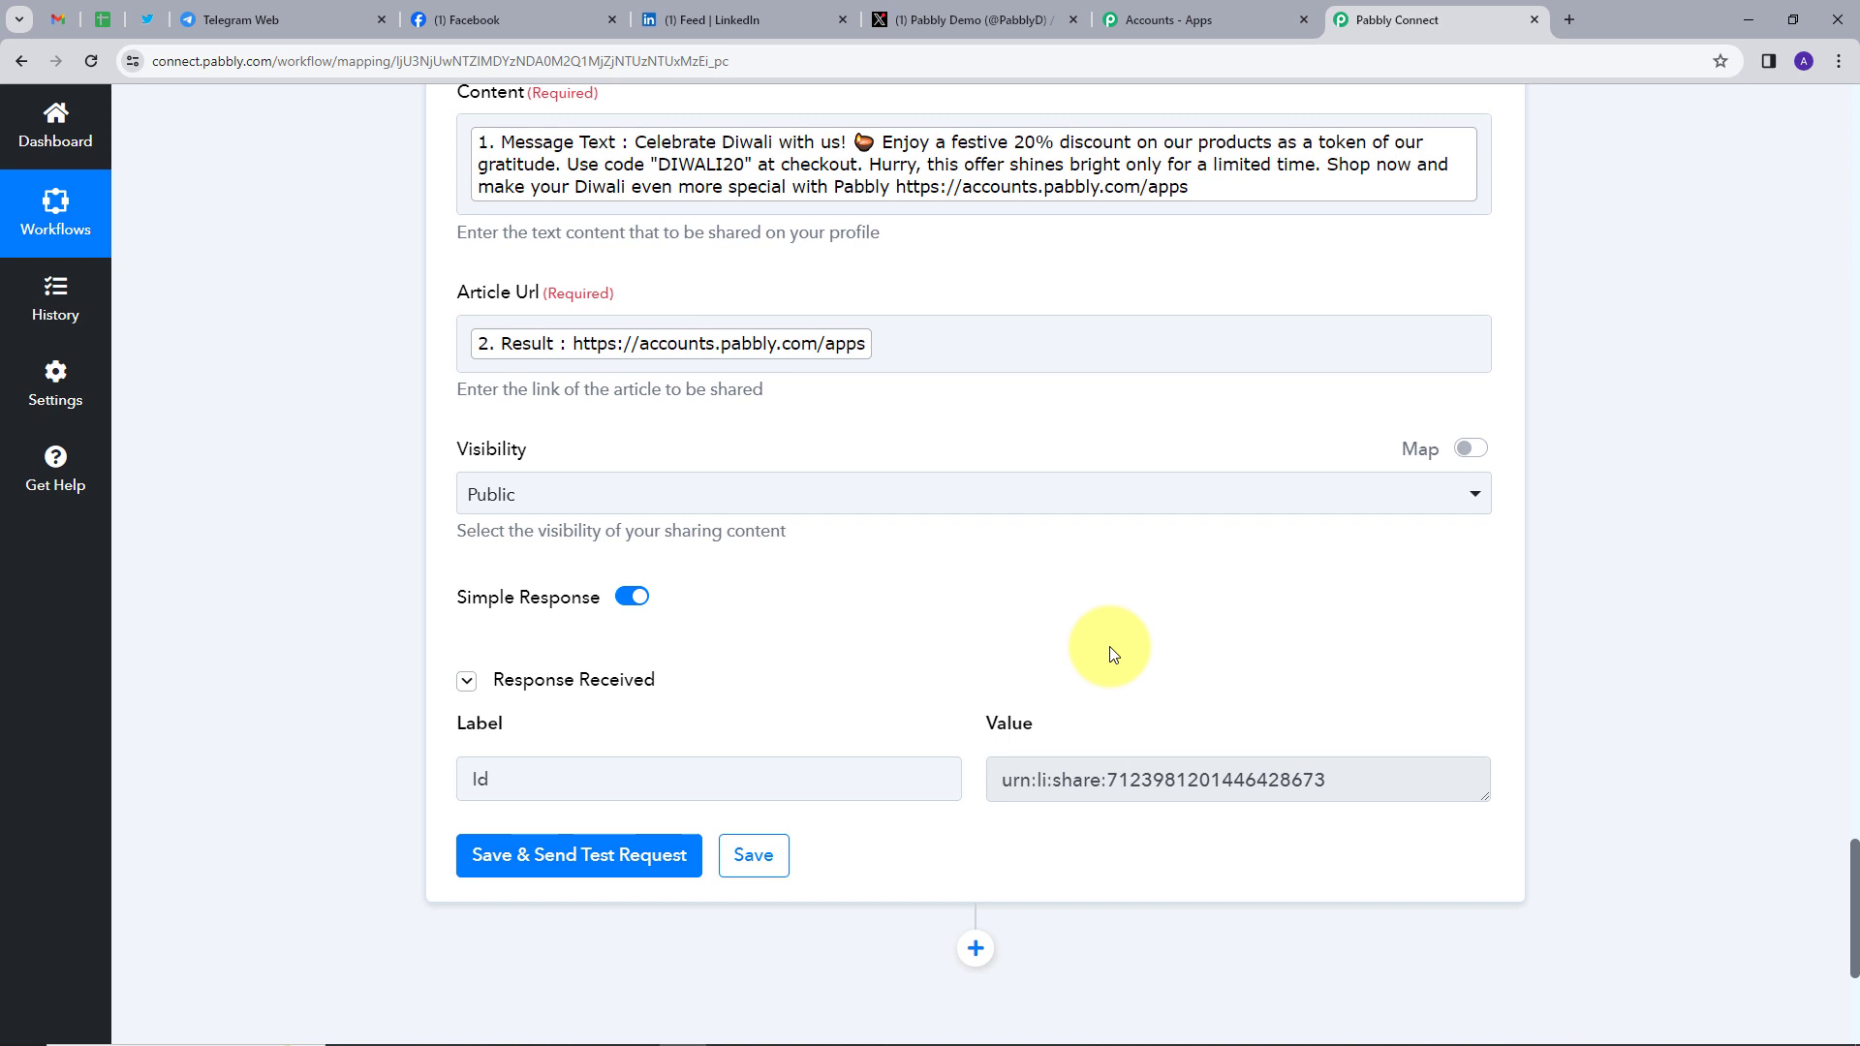
Open the LinkedIn profile's recent activity and view the newly shared Diwali post in full
left_click(760, 22)
left_click(1344, 138)
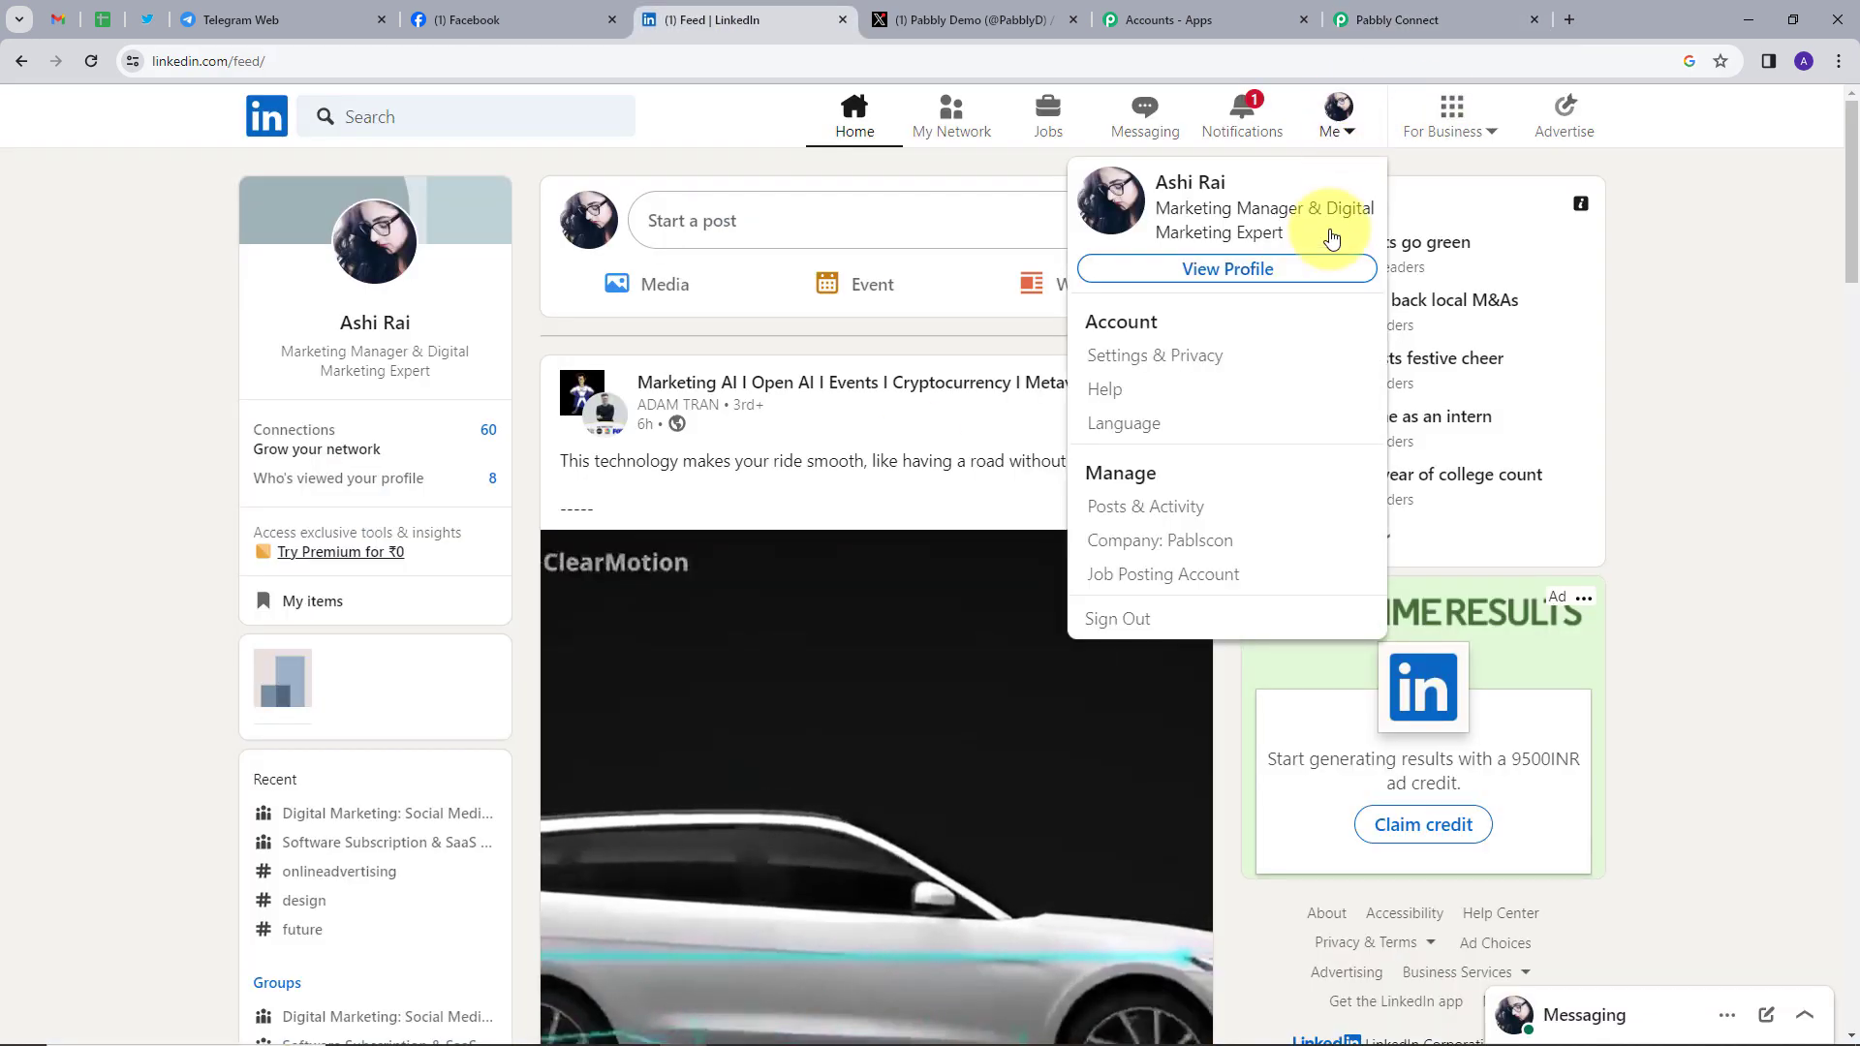
left_click(1228, 266)
scroll(905, 352, "down", 5)
scroll(928, 405, "down", 7)
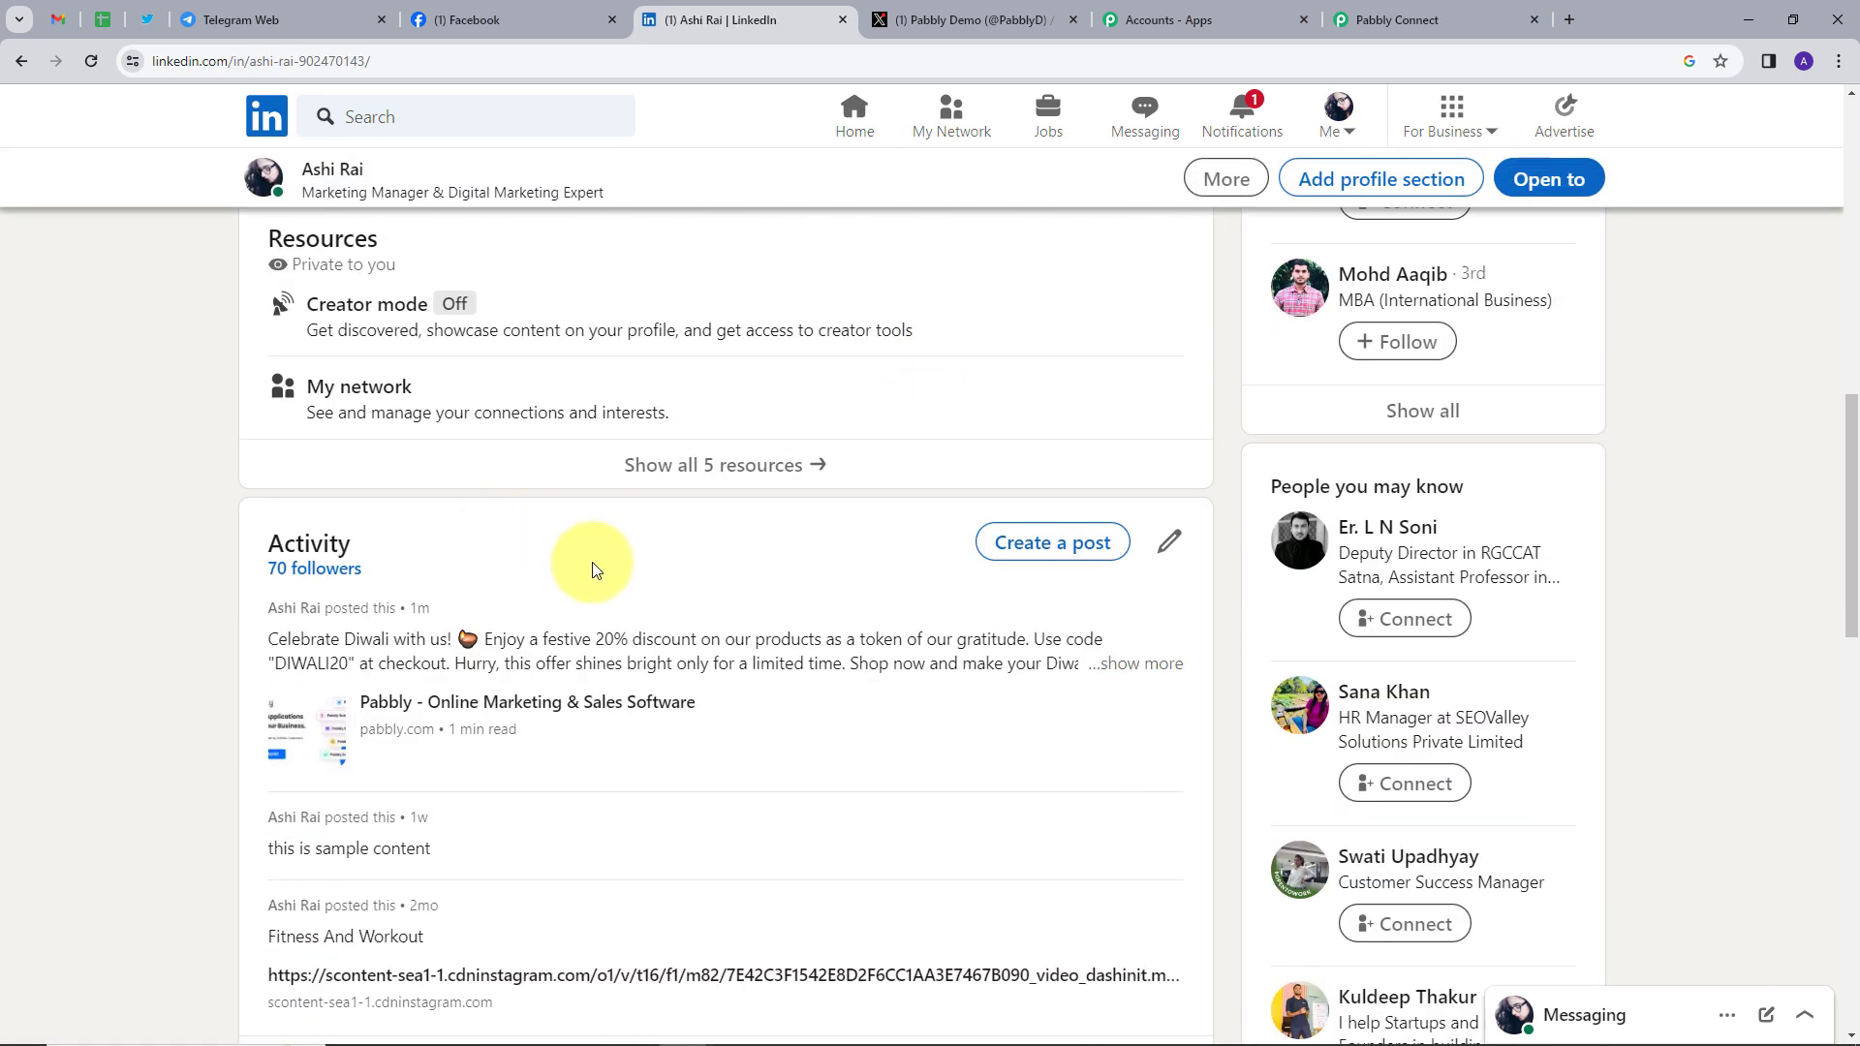
scroll(610, 562, "down", 1)
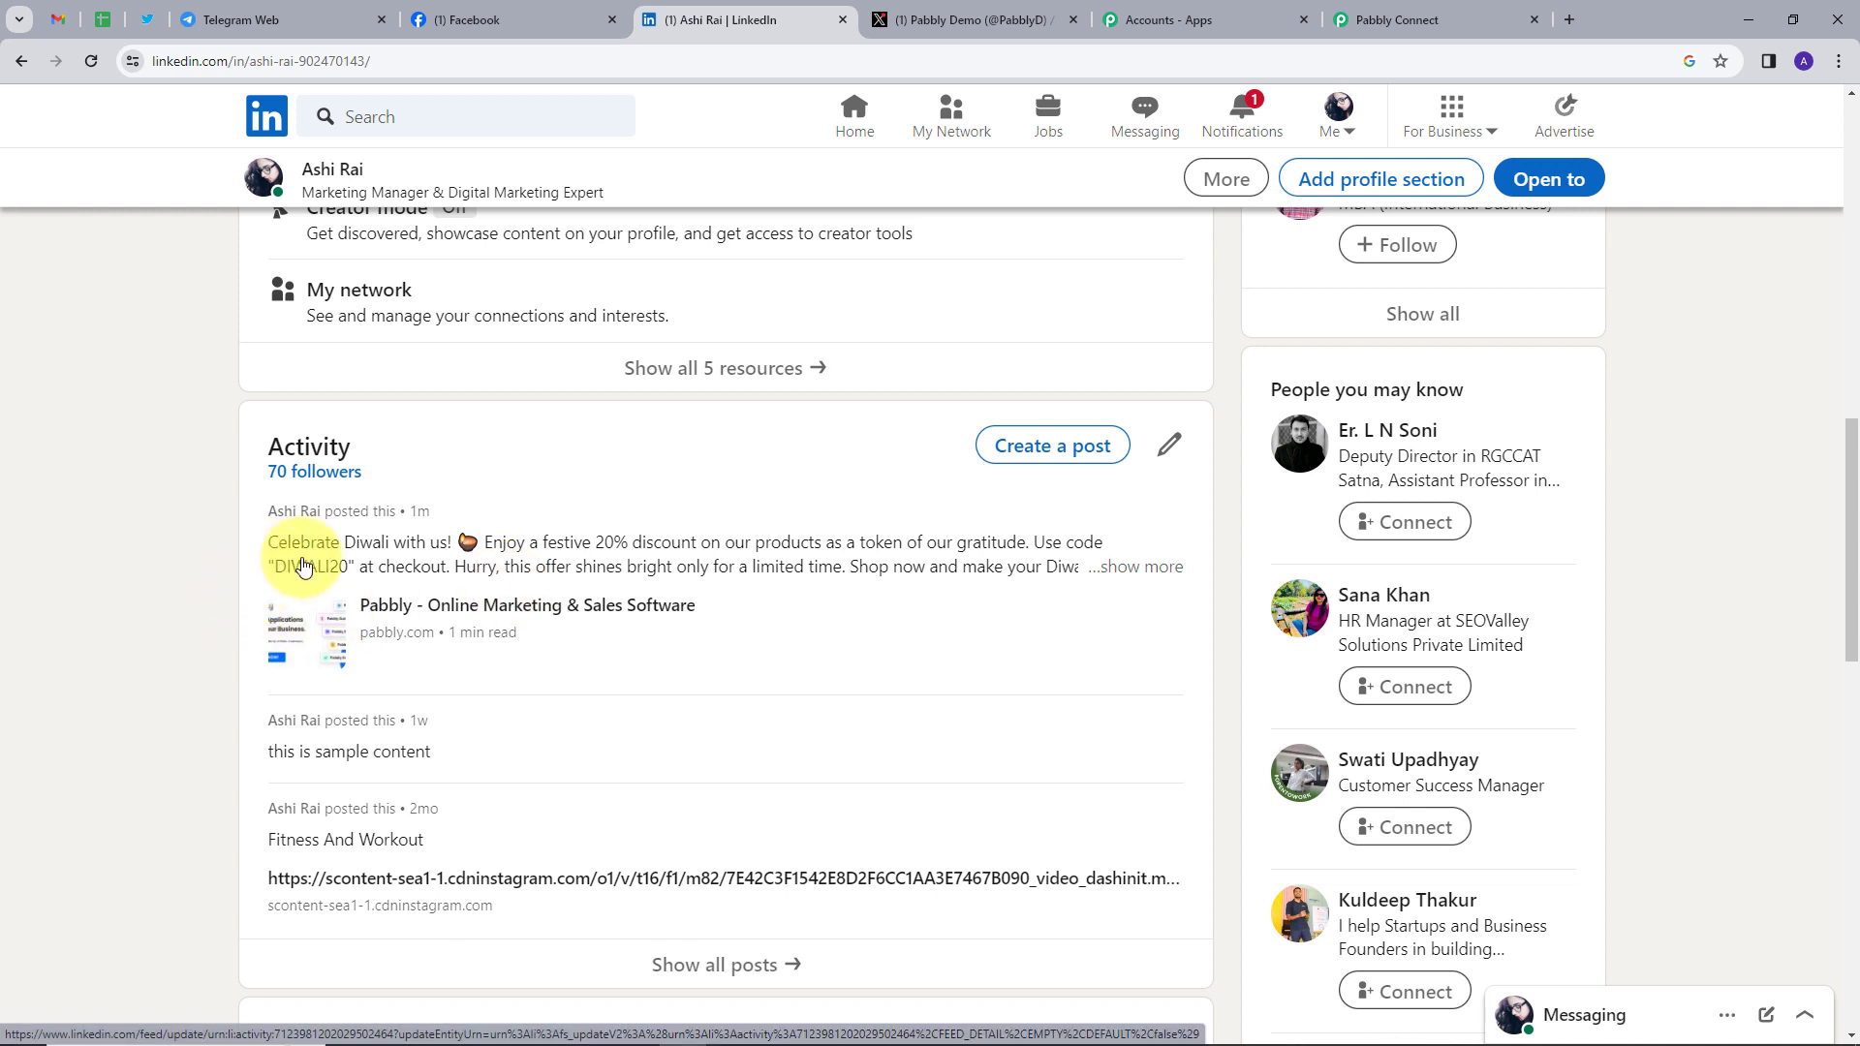
left_click(1050, 564)
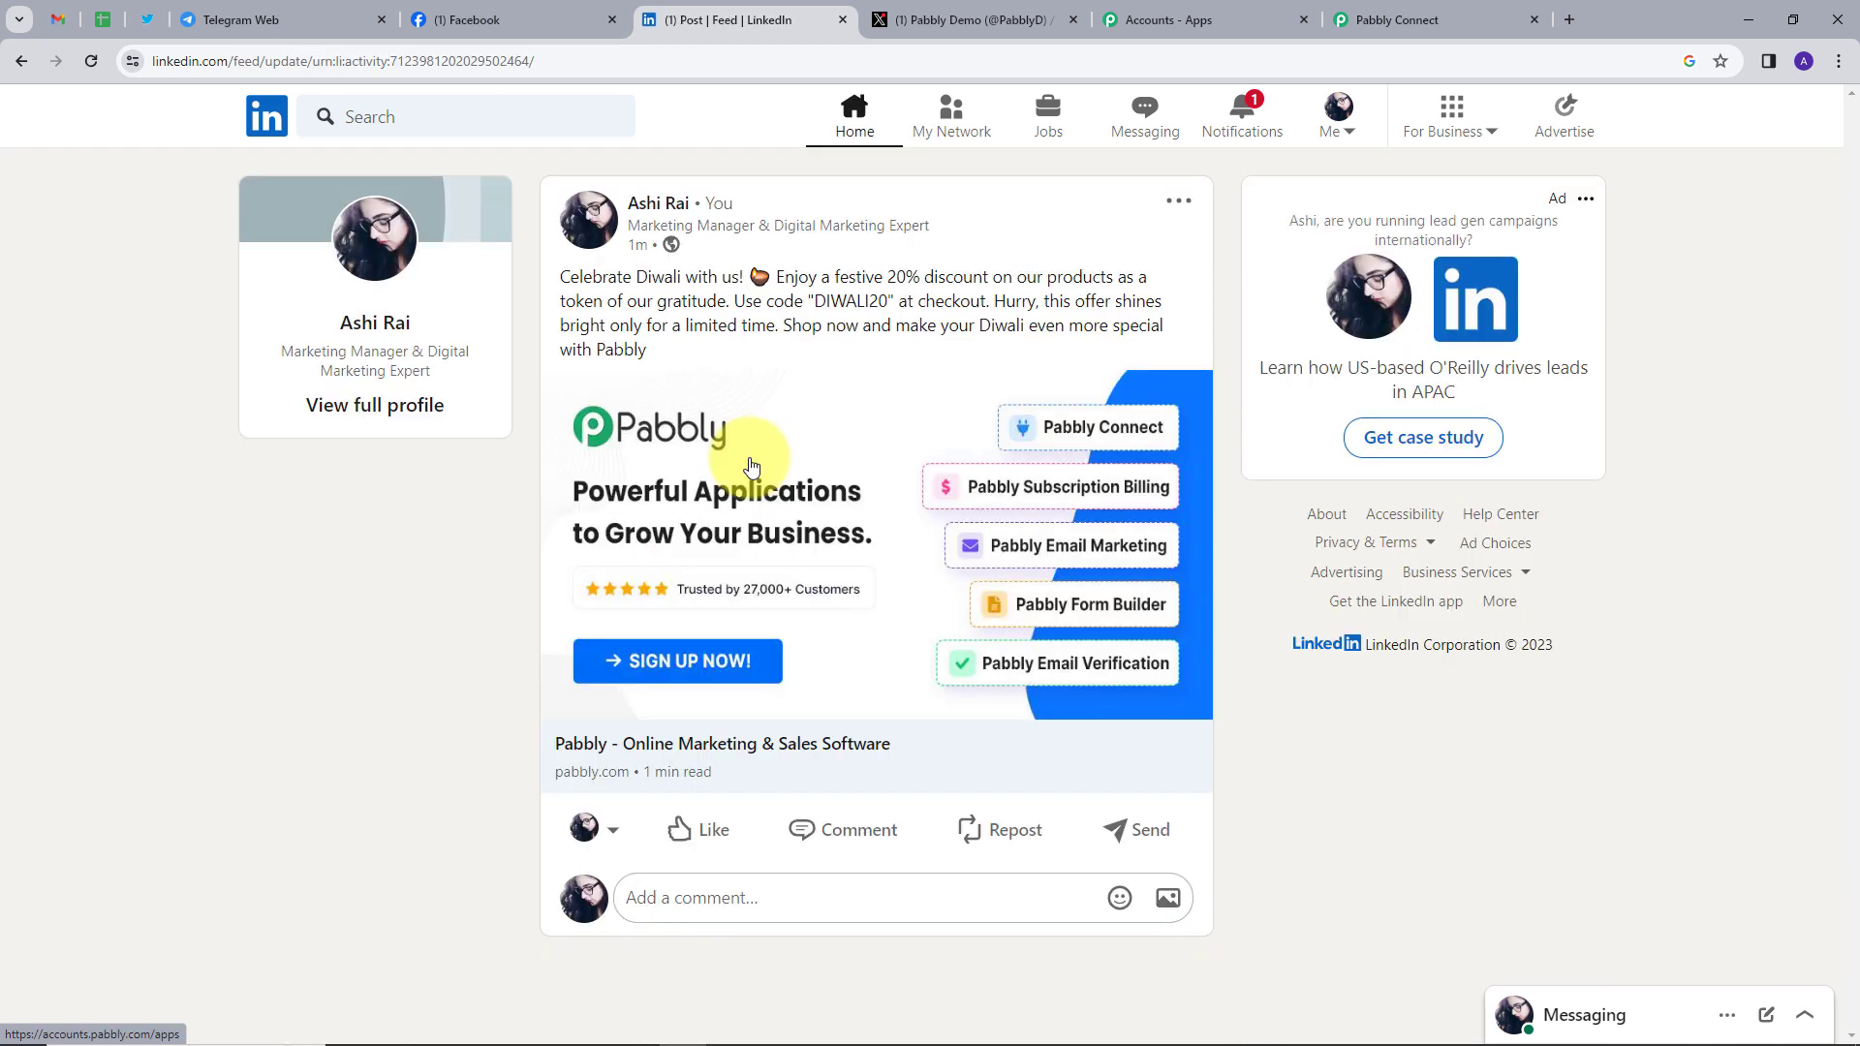
Switch back to Pabbly Connect and add an X (Formerly Twitter) action after the LinkedIn step with the Create Tweet event
left_click(1381, 12)
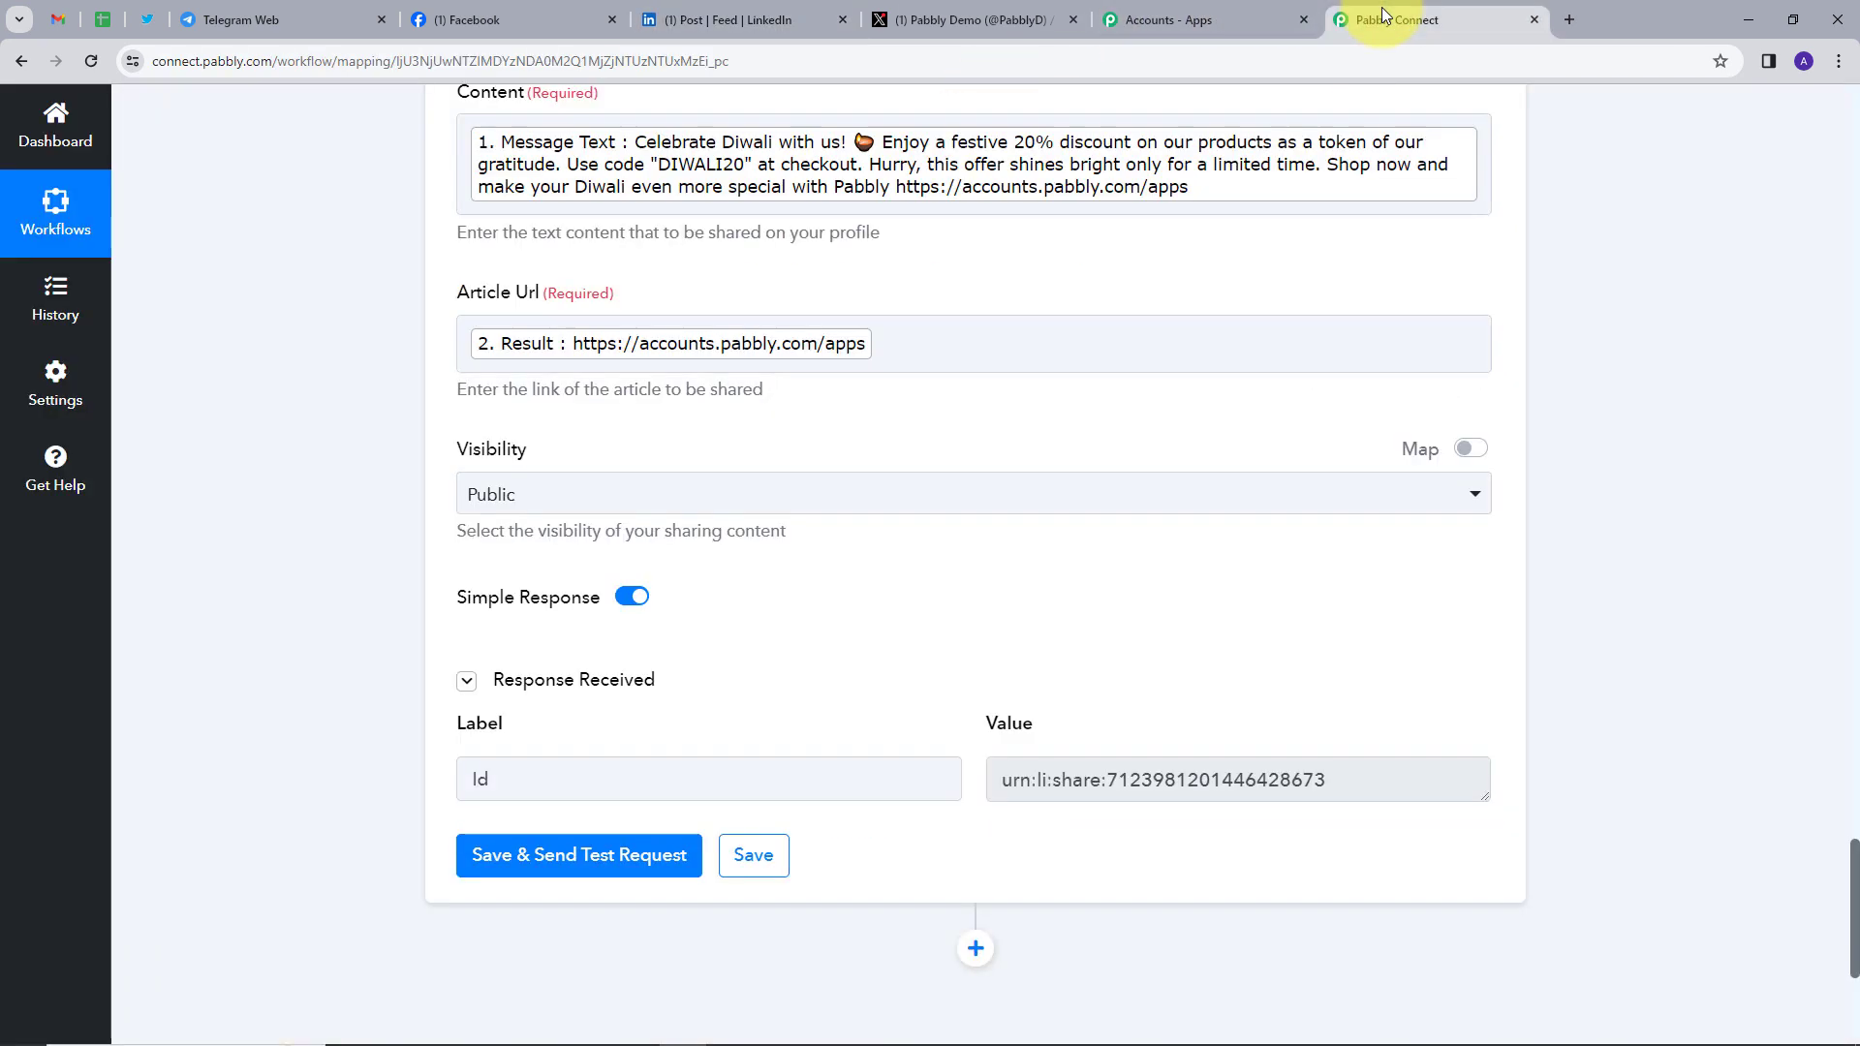
scroll(1075, 484, "down", 3)
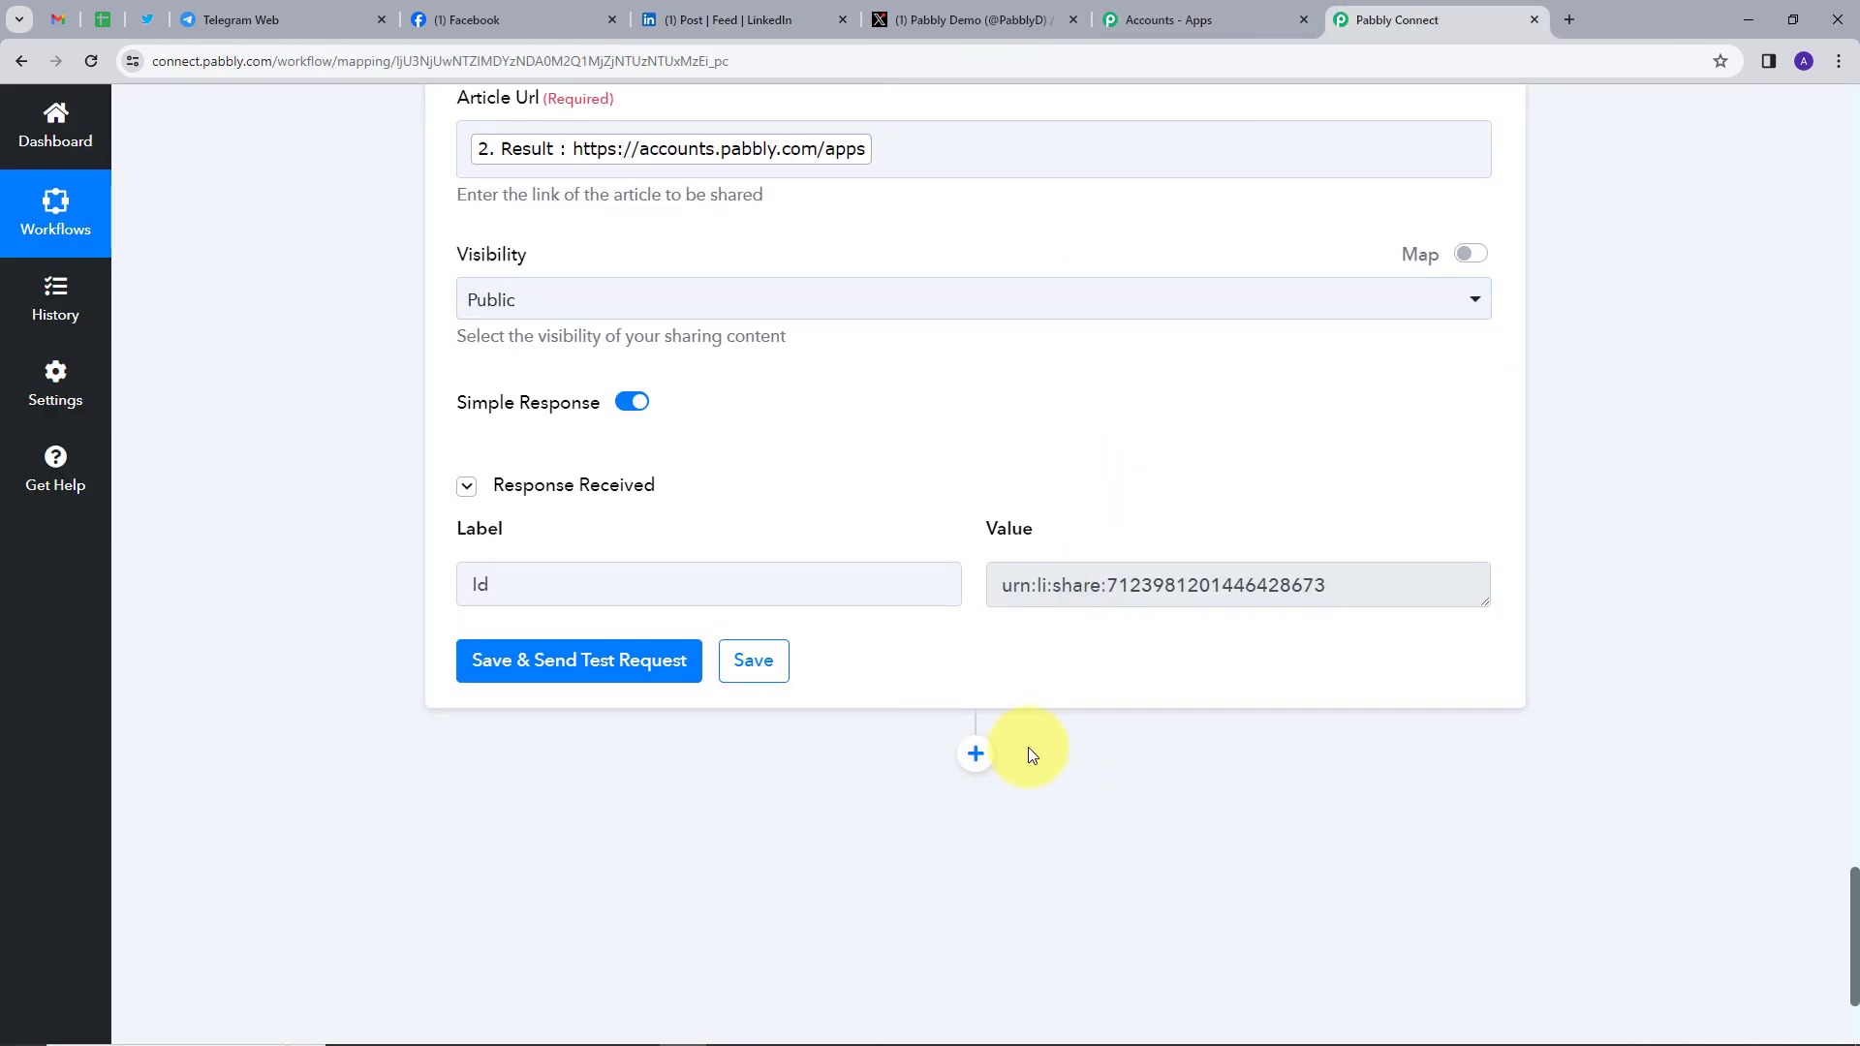
scroll(1027, 747, "down", 1)
left_click(975, 664)
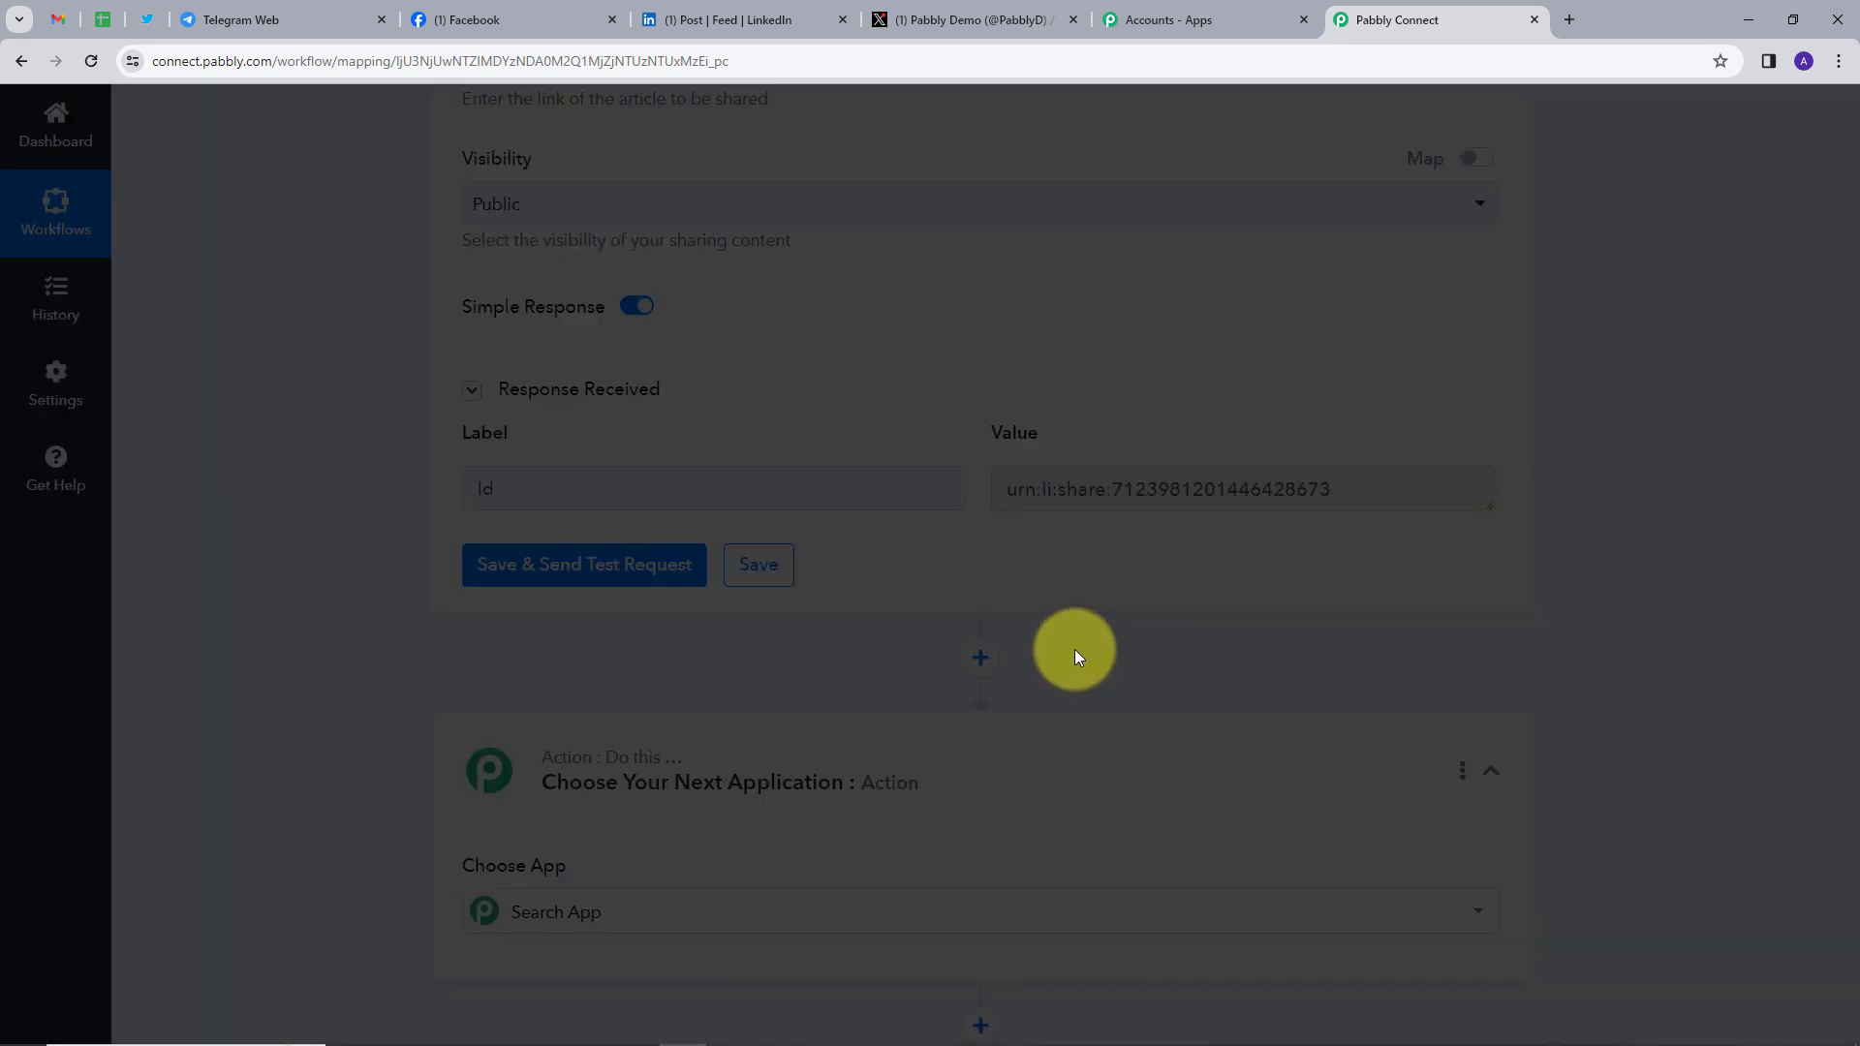
scroll(527, 674, "down", 2)
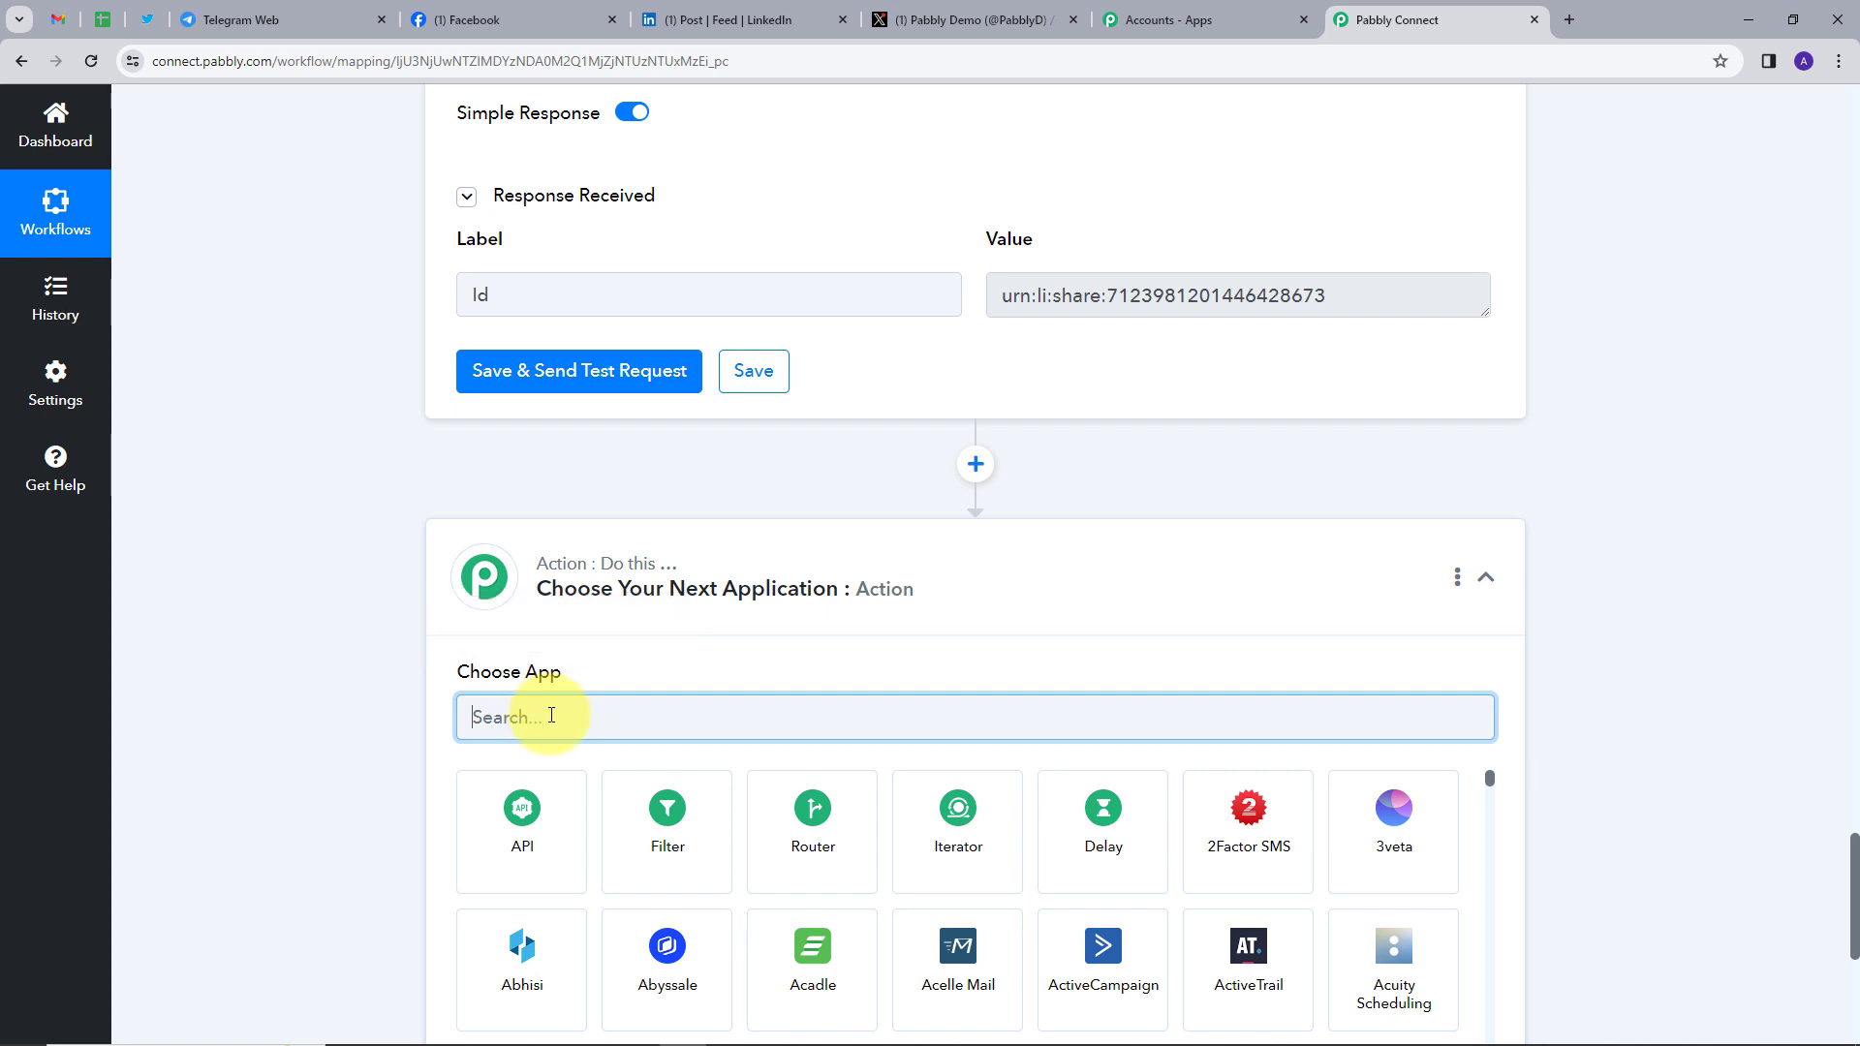
type("twi")
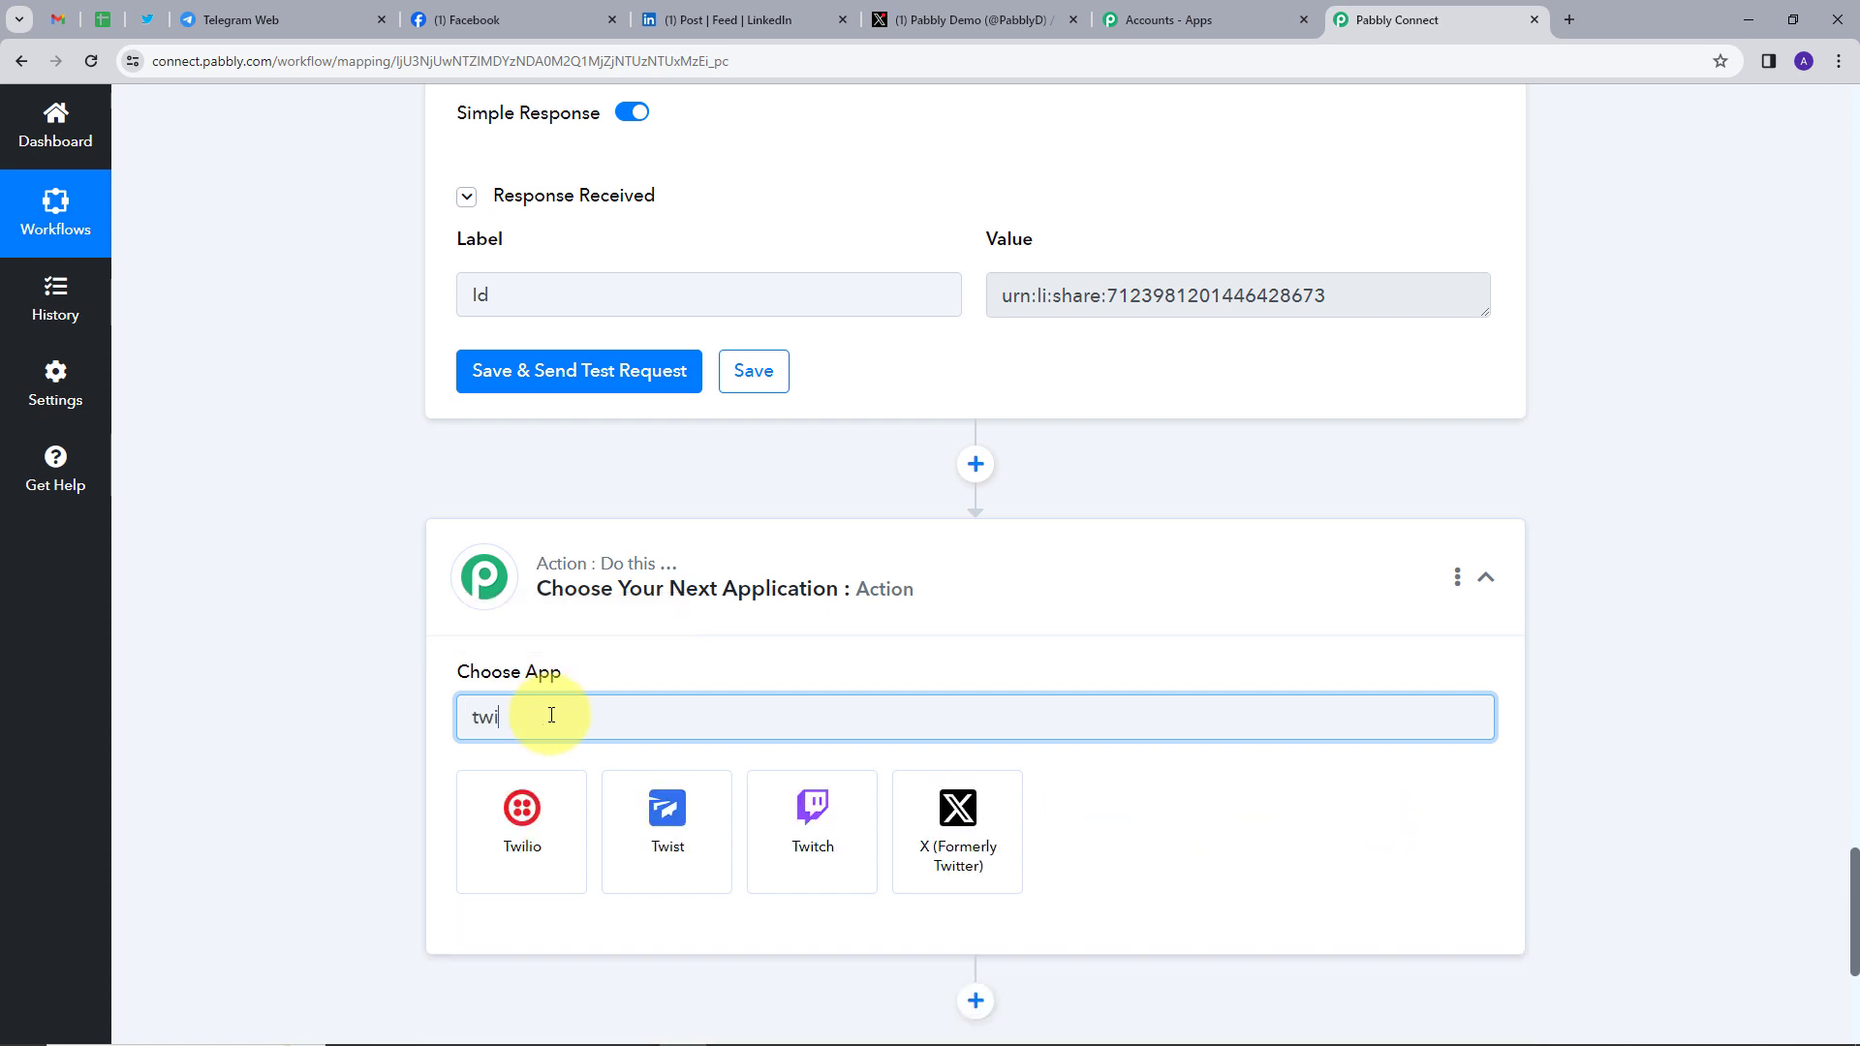
left_click(980, 831)
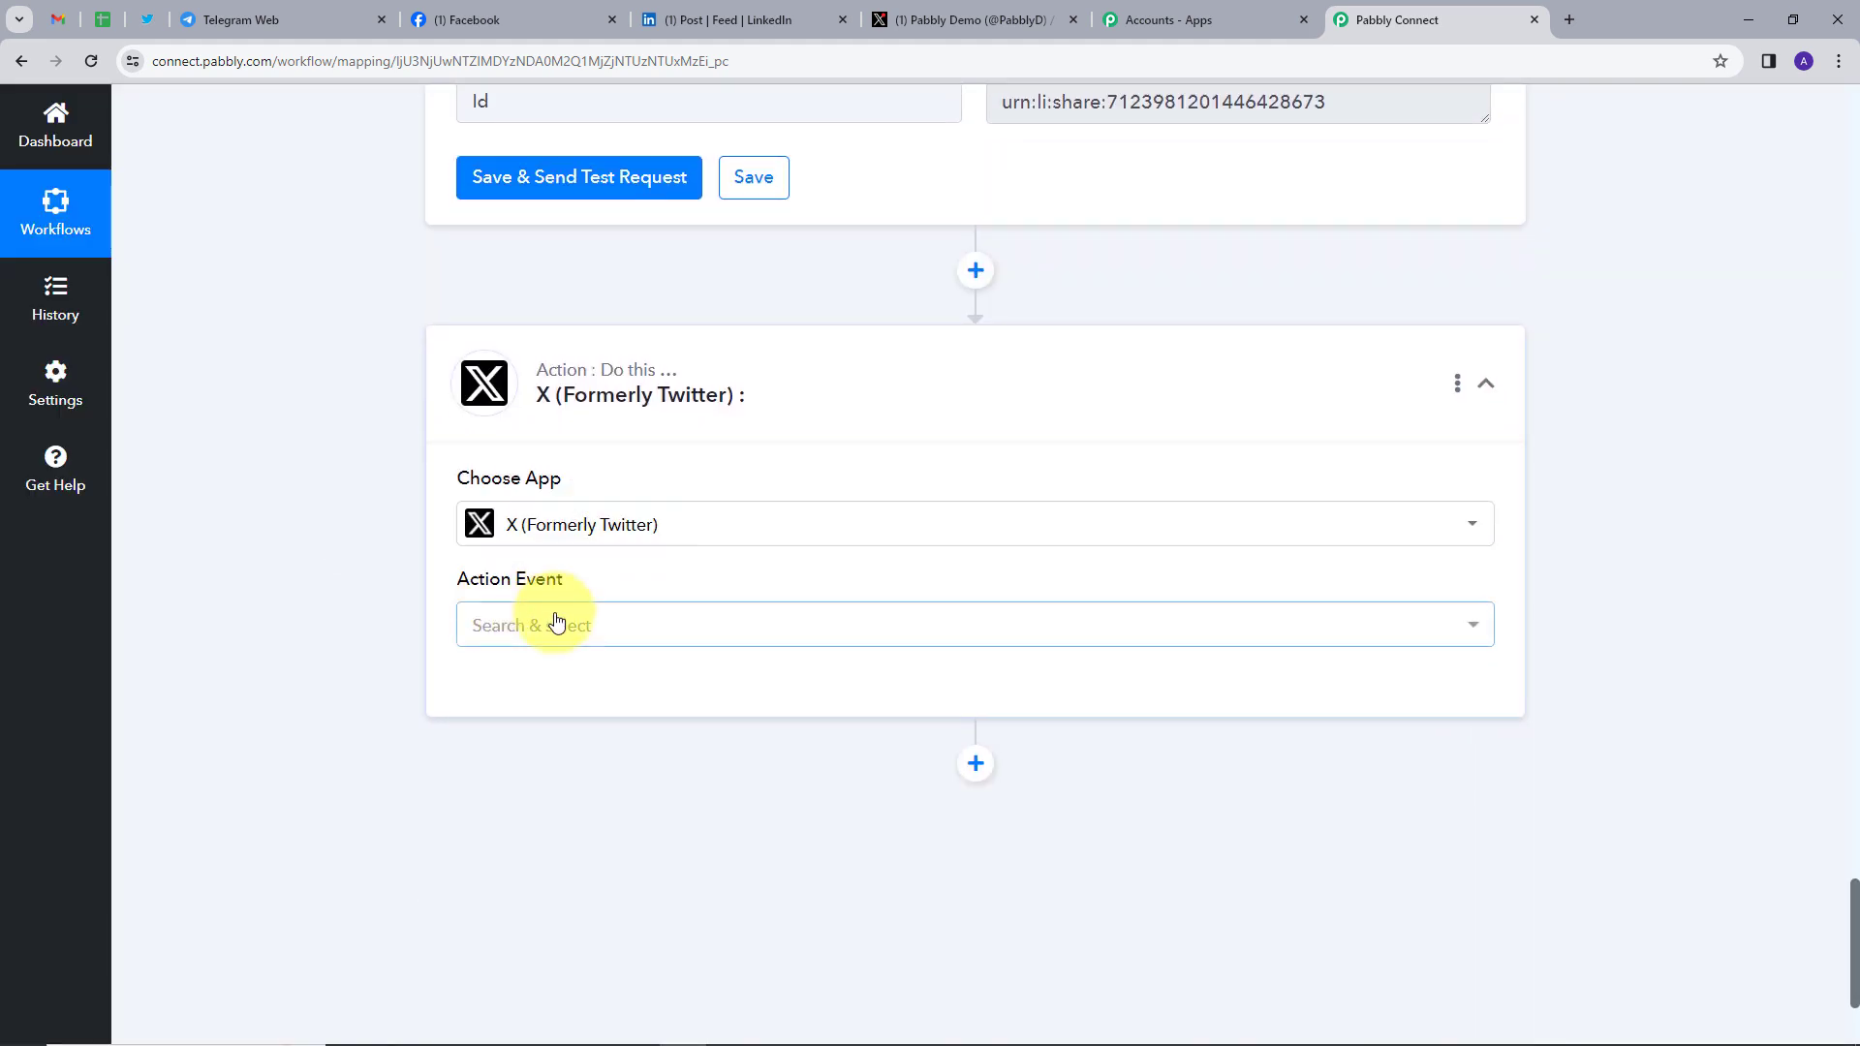
left_click(502, 614)
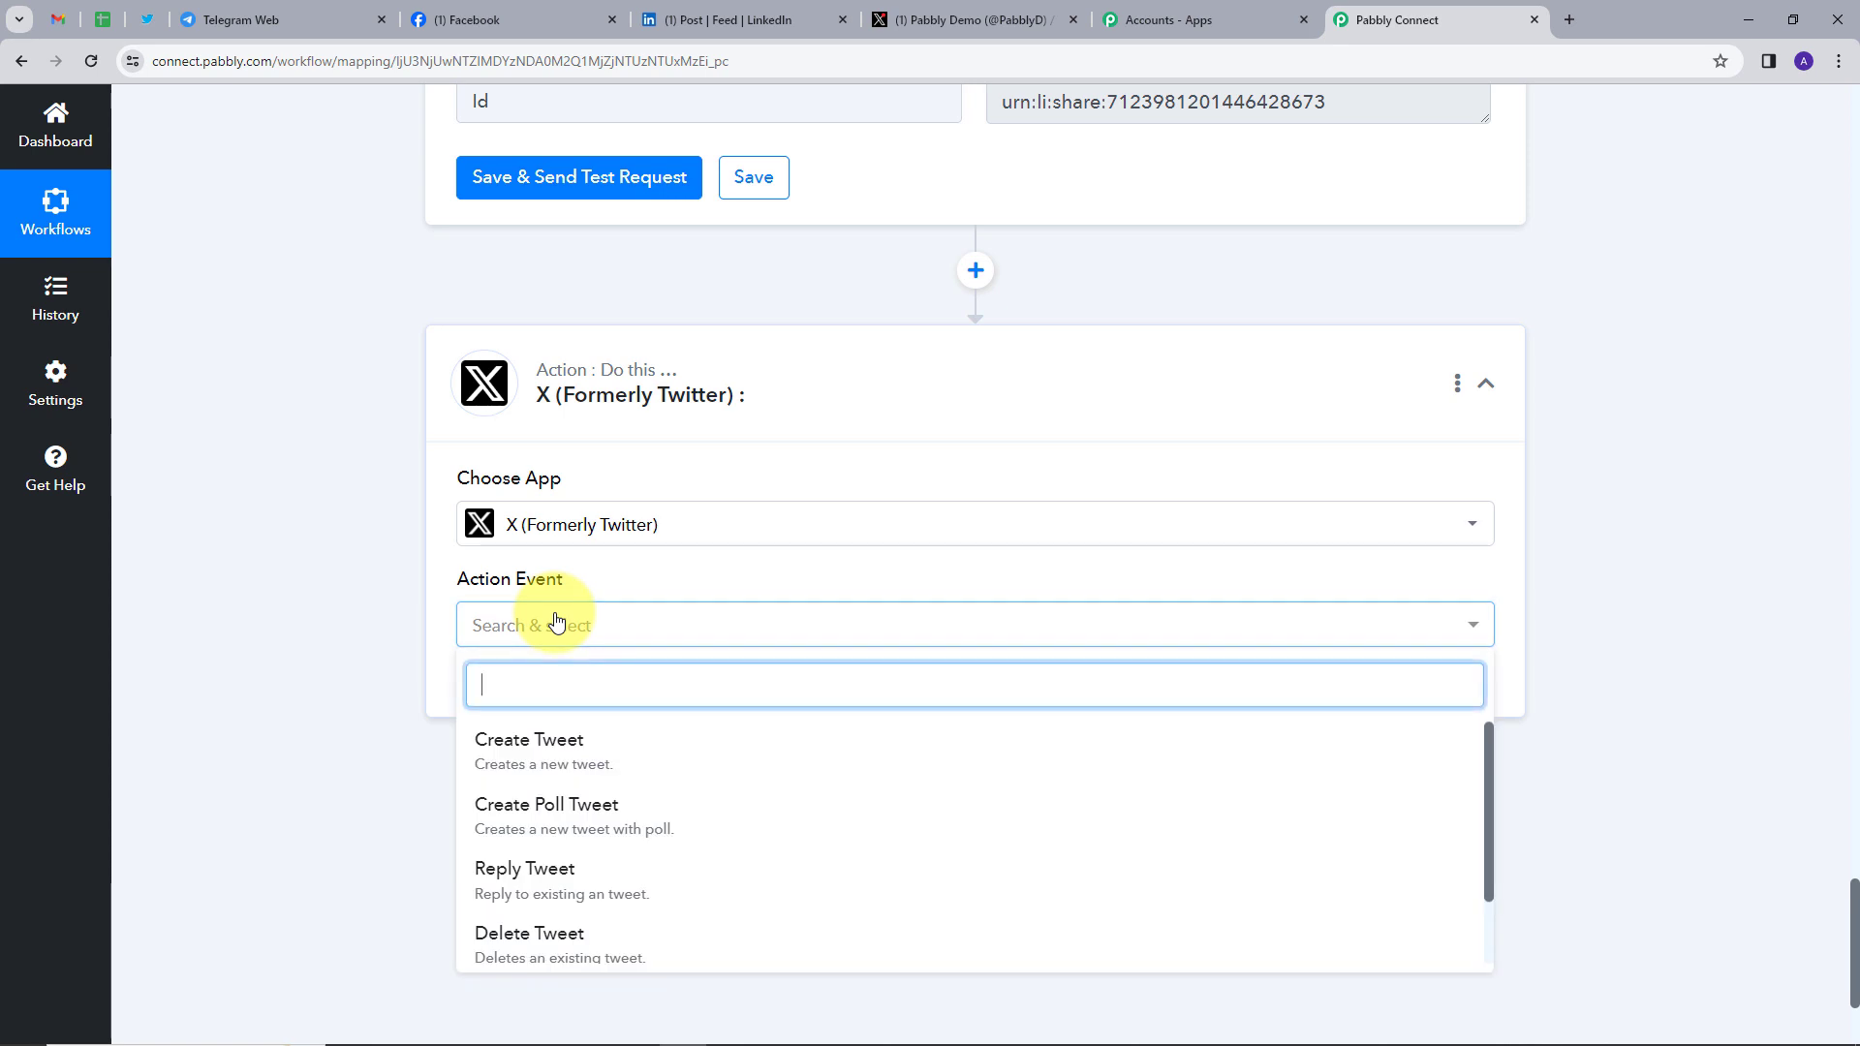
left_click(536, 750)
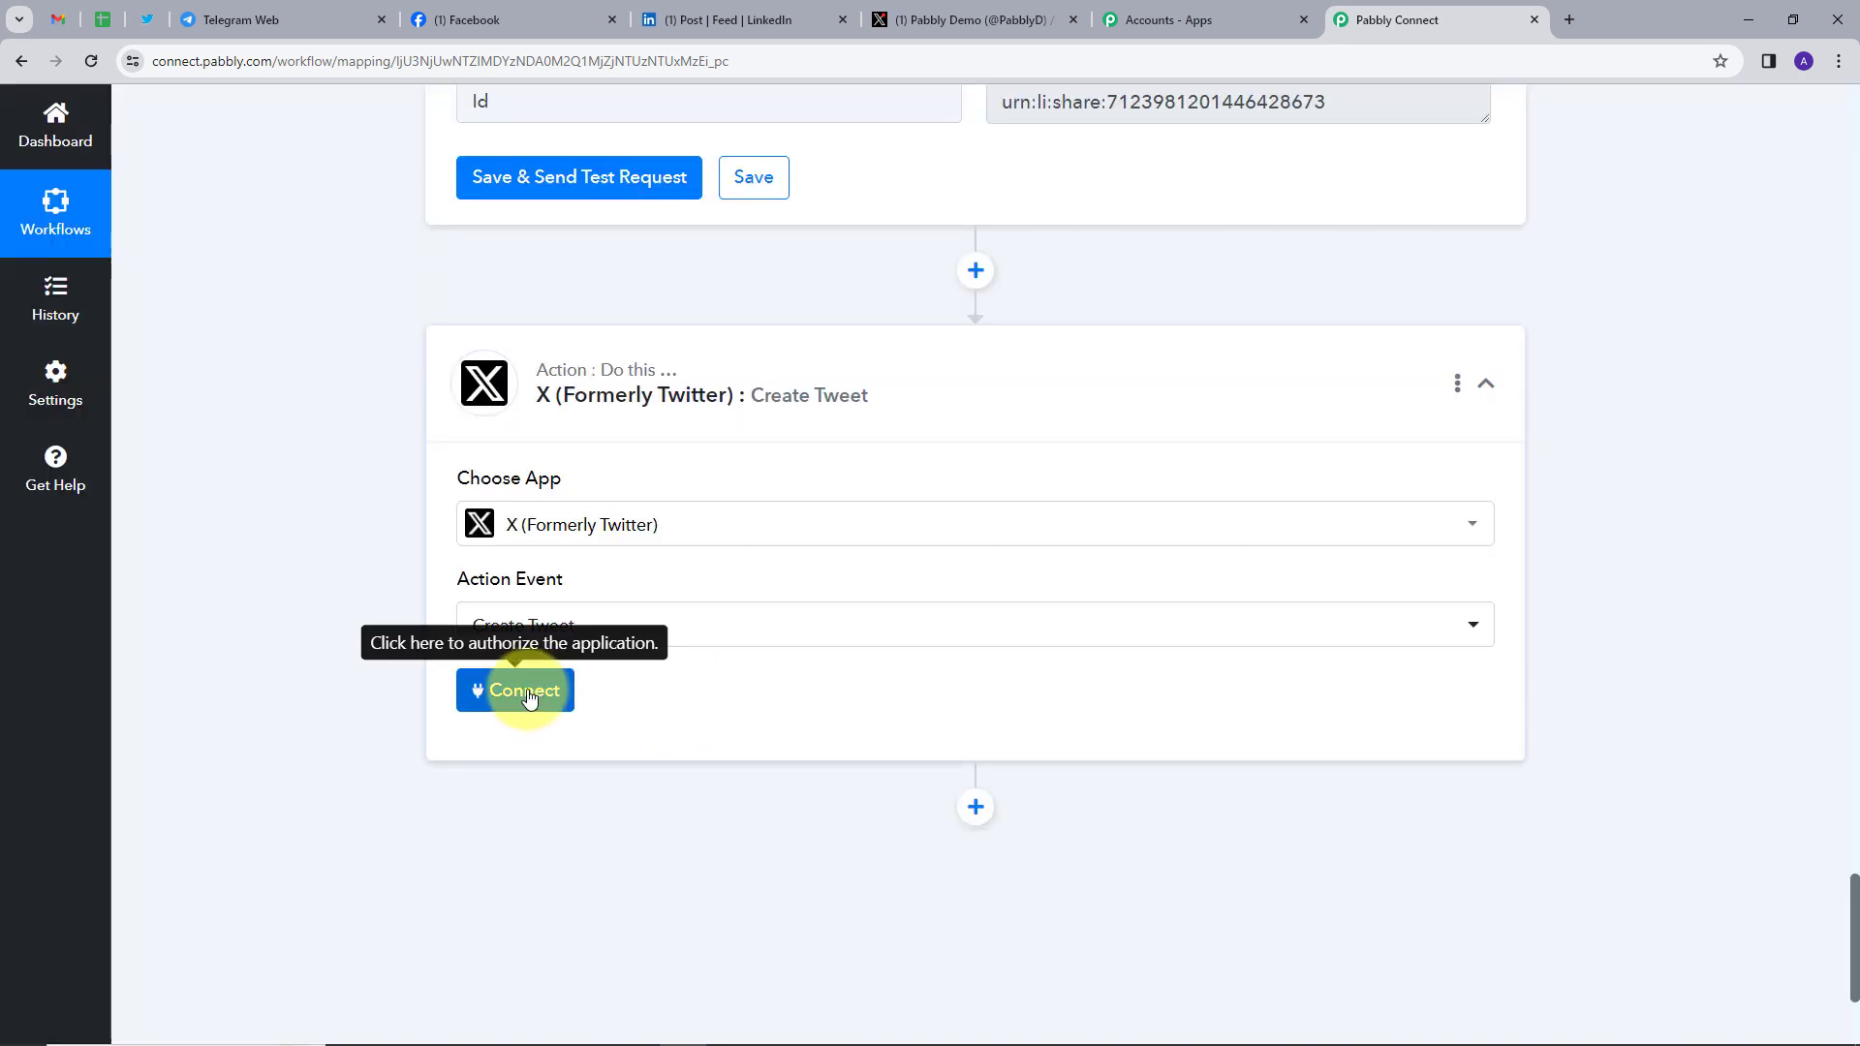
Start adding a new connection for the X (Formerly Twitter) step
left_click(528, 698)
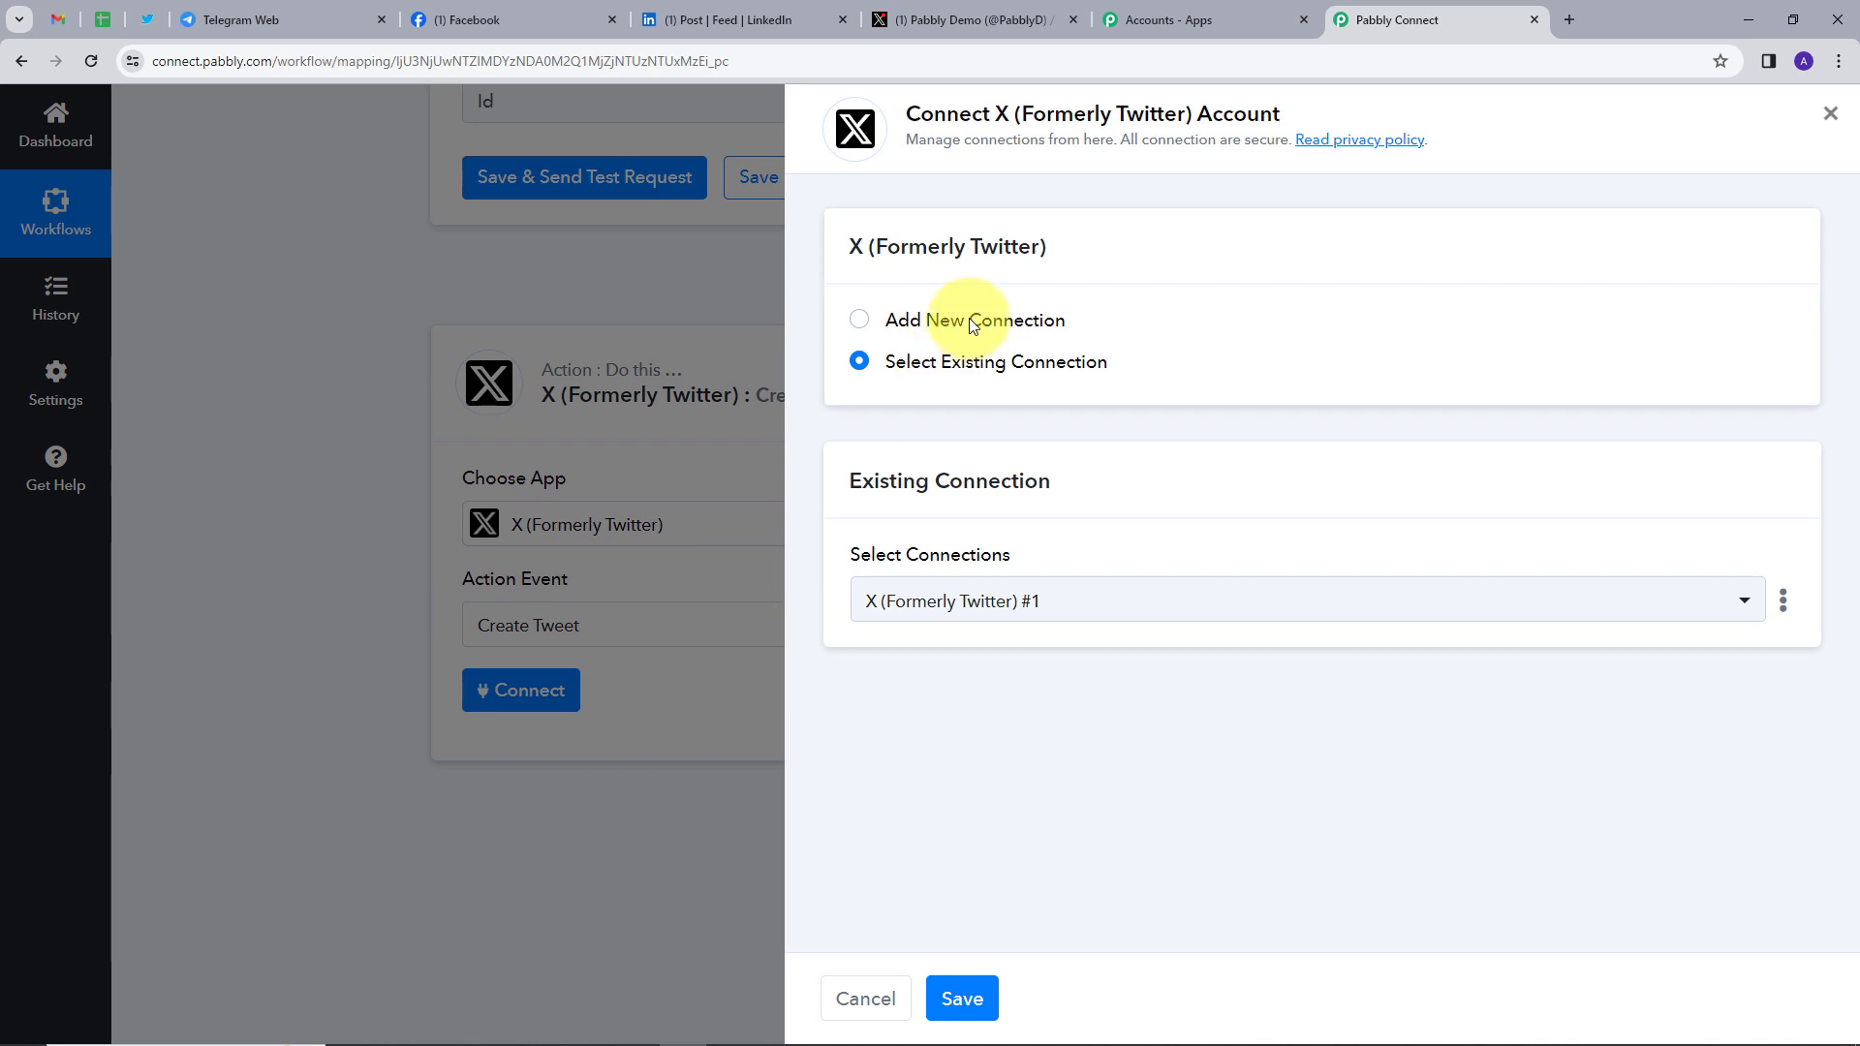
left_click(973, 325)
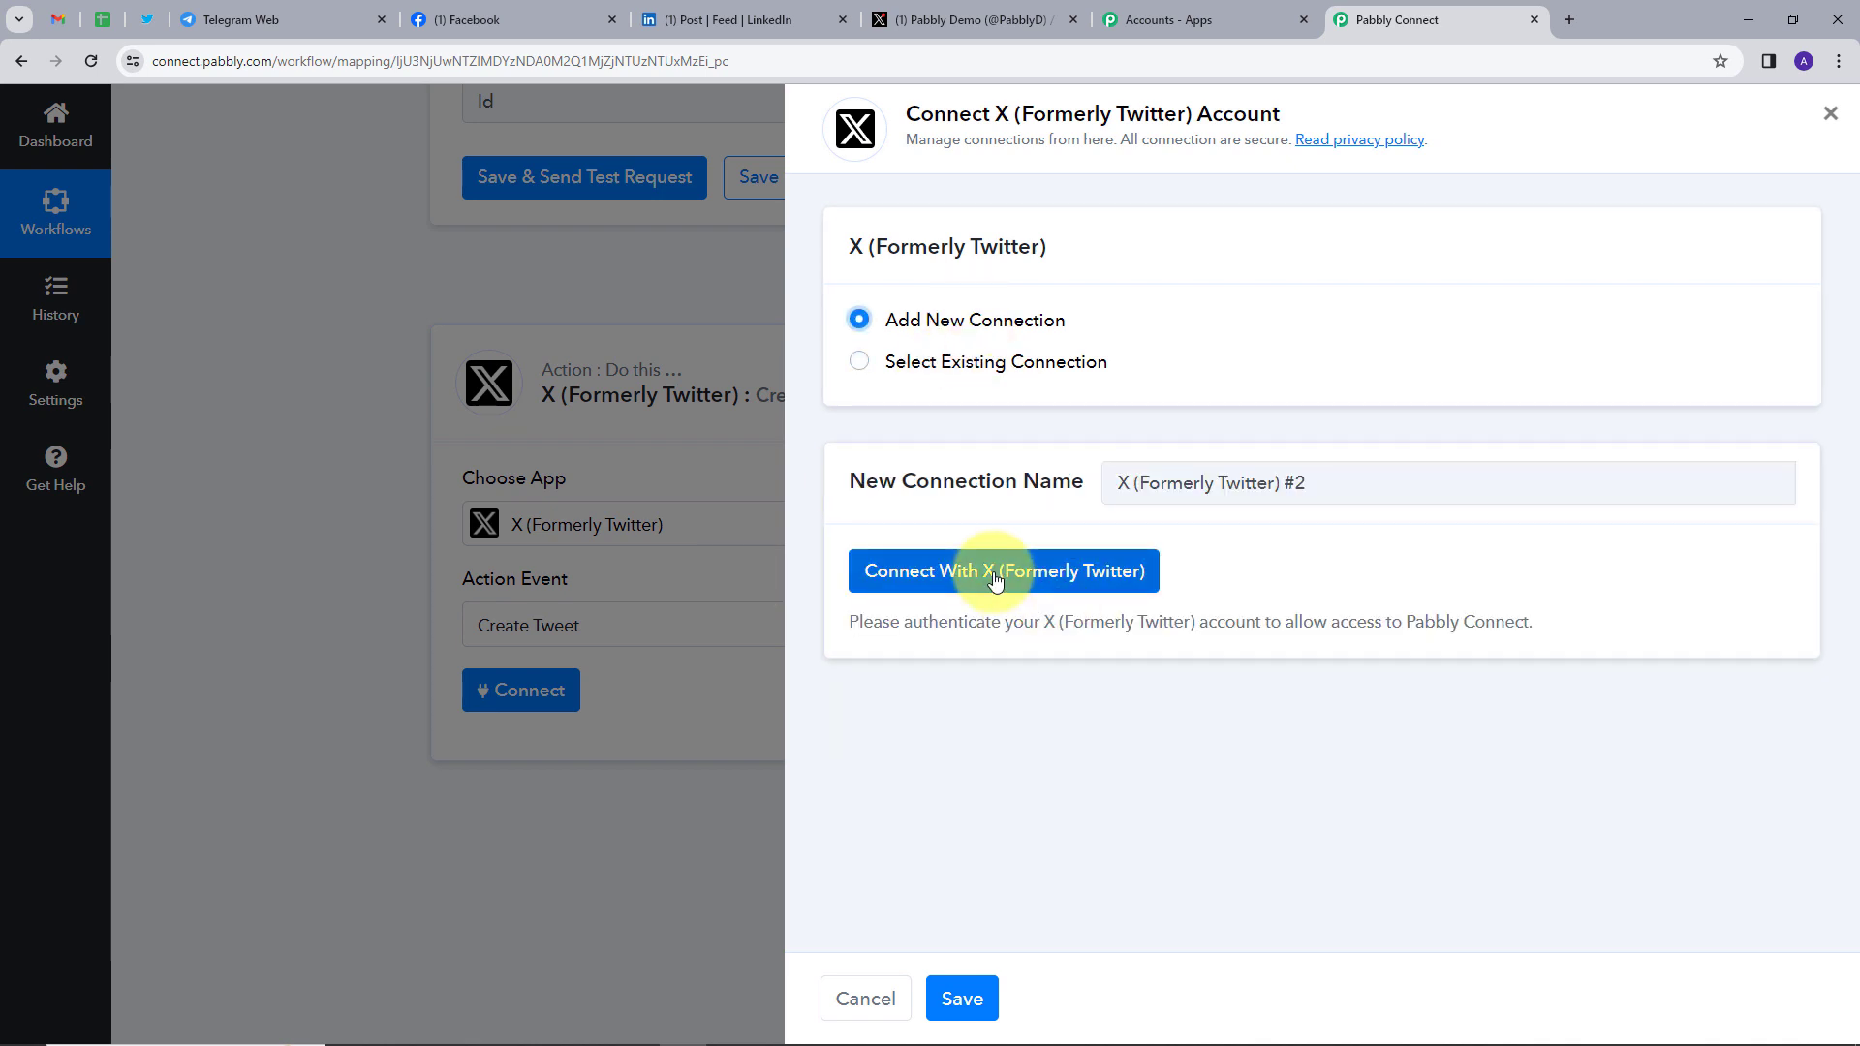
left_click(960, 577)
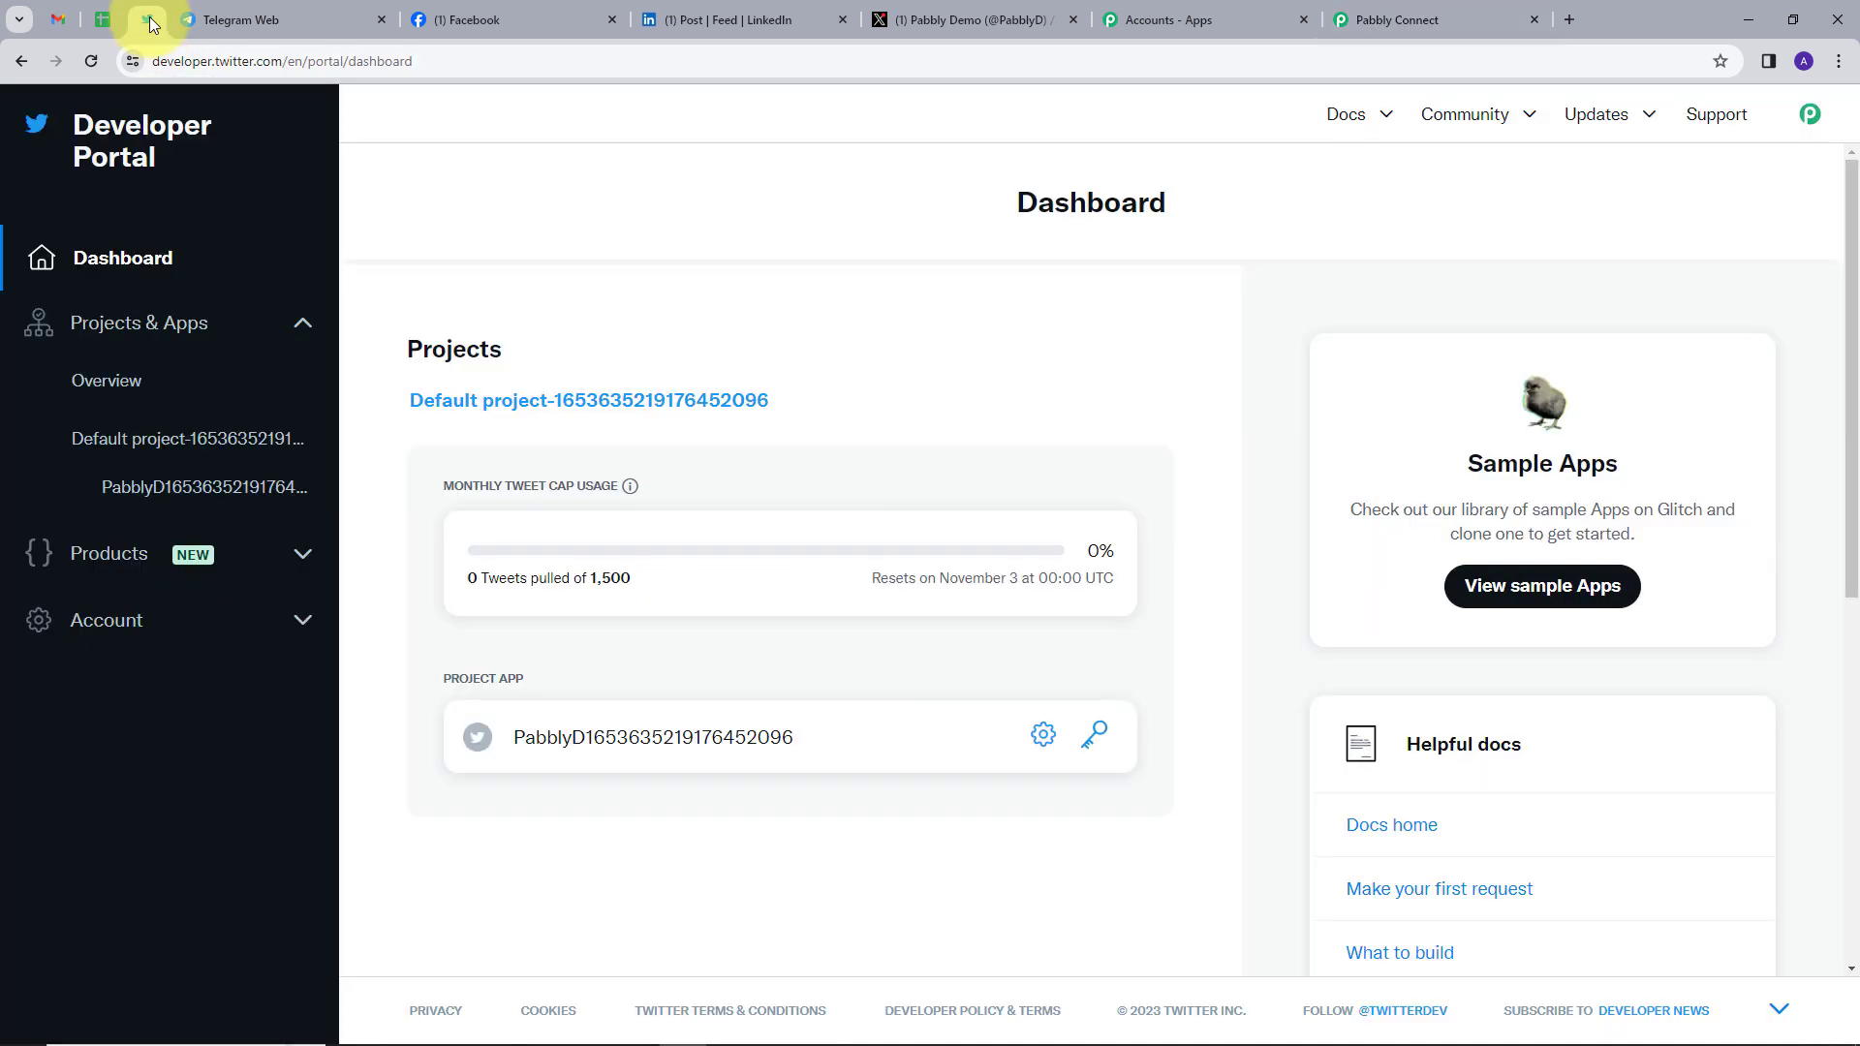
Copy the OAuth 2.0 Client ID from the Pabbly app's keys in the Twitter Developer Portal into the connection's Client ID field
left_click(146, 20)
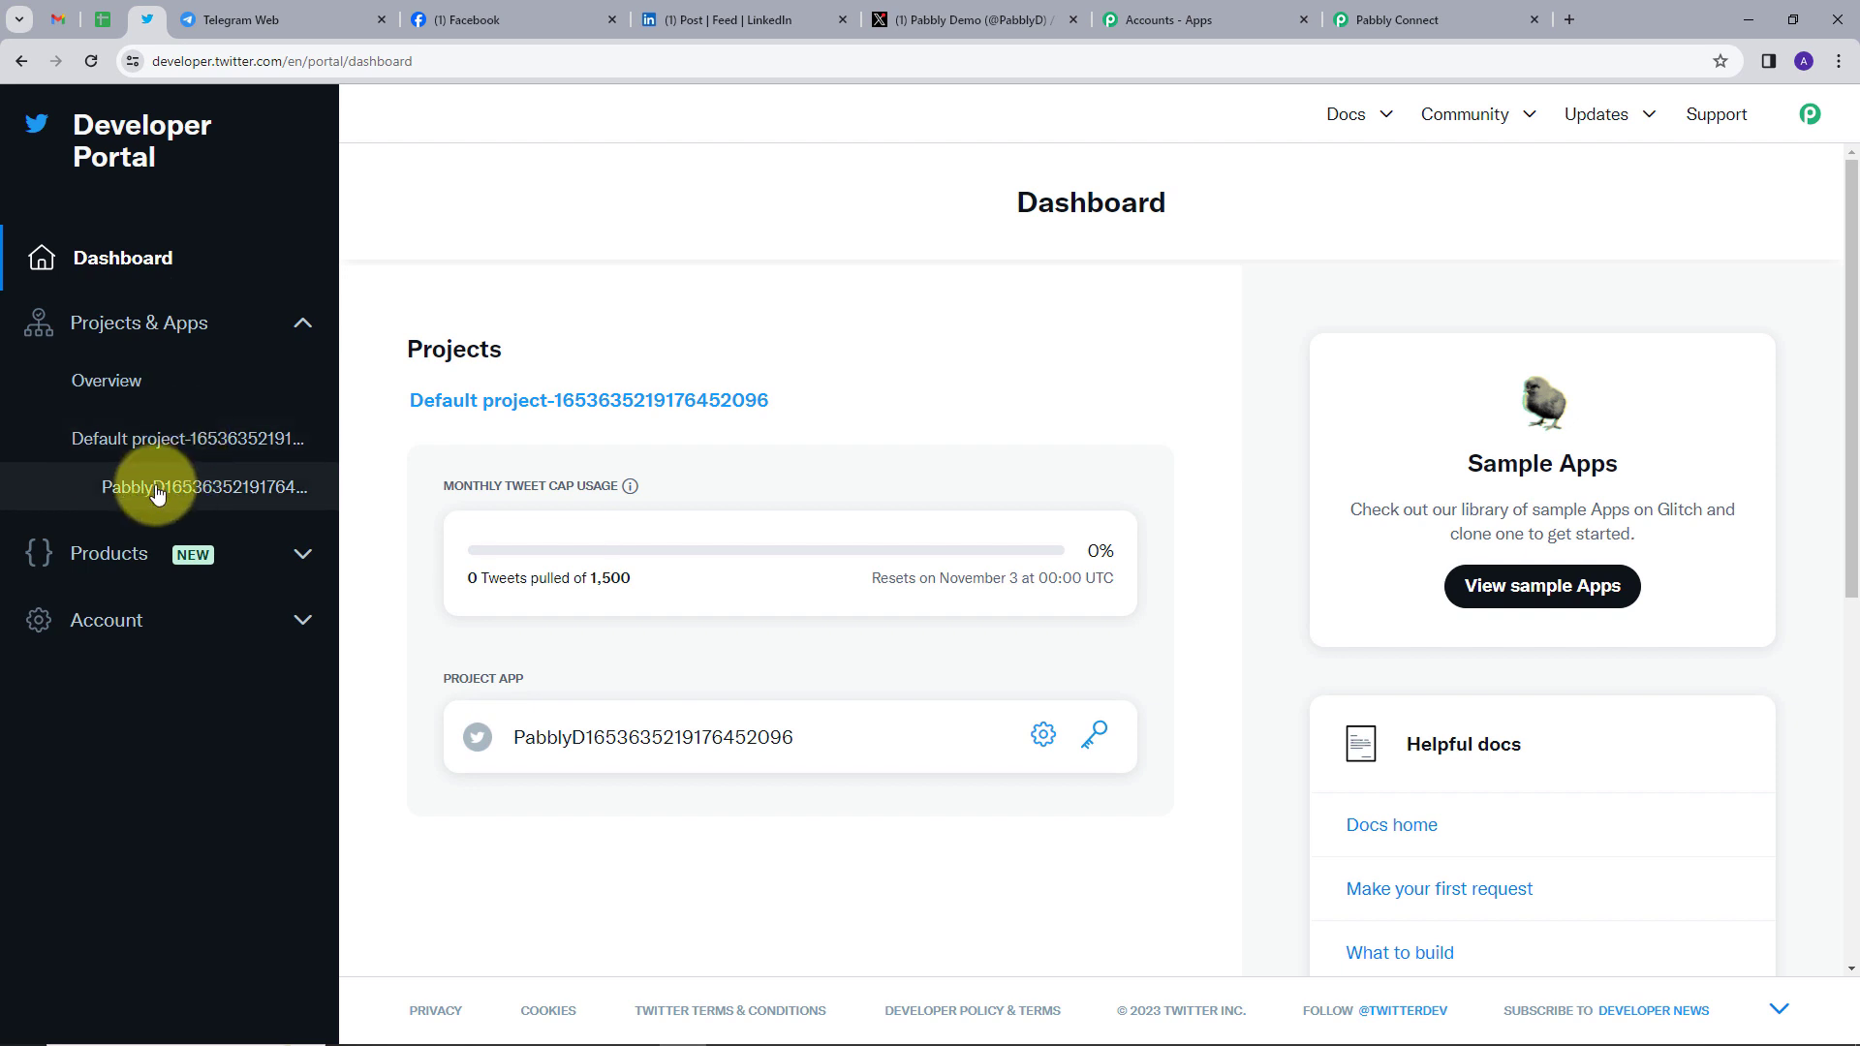
left_click(126, 482)
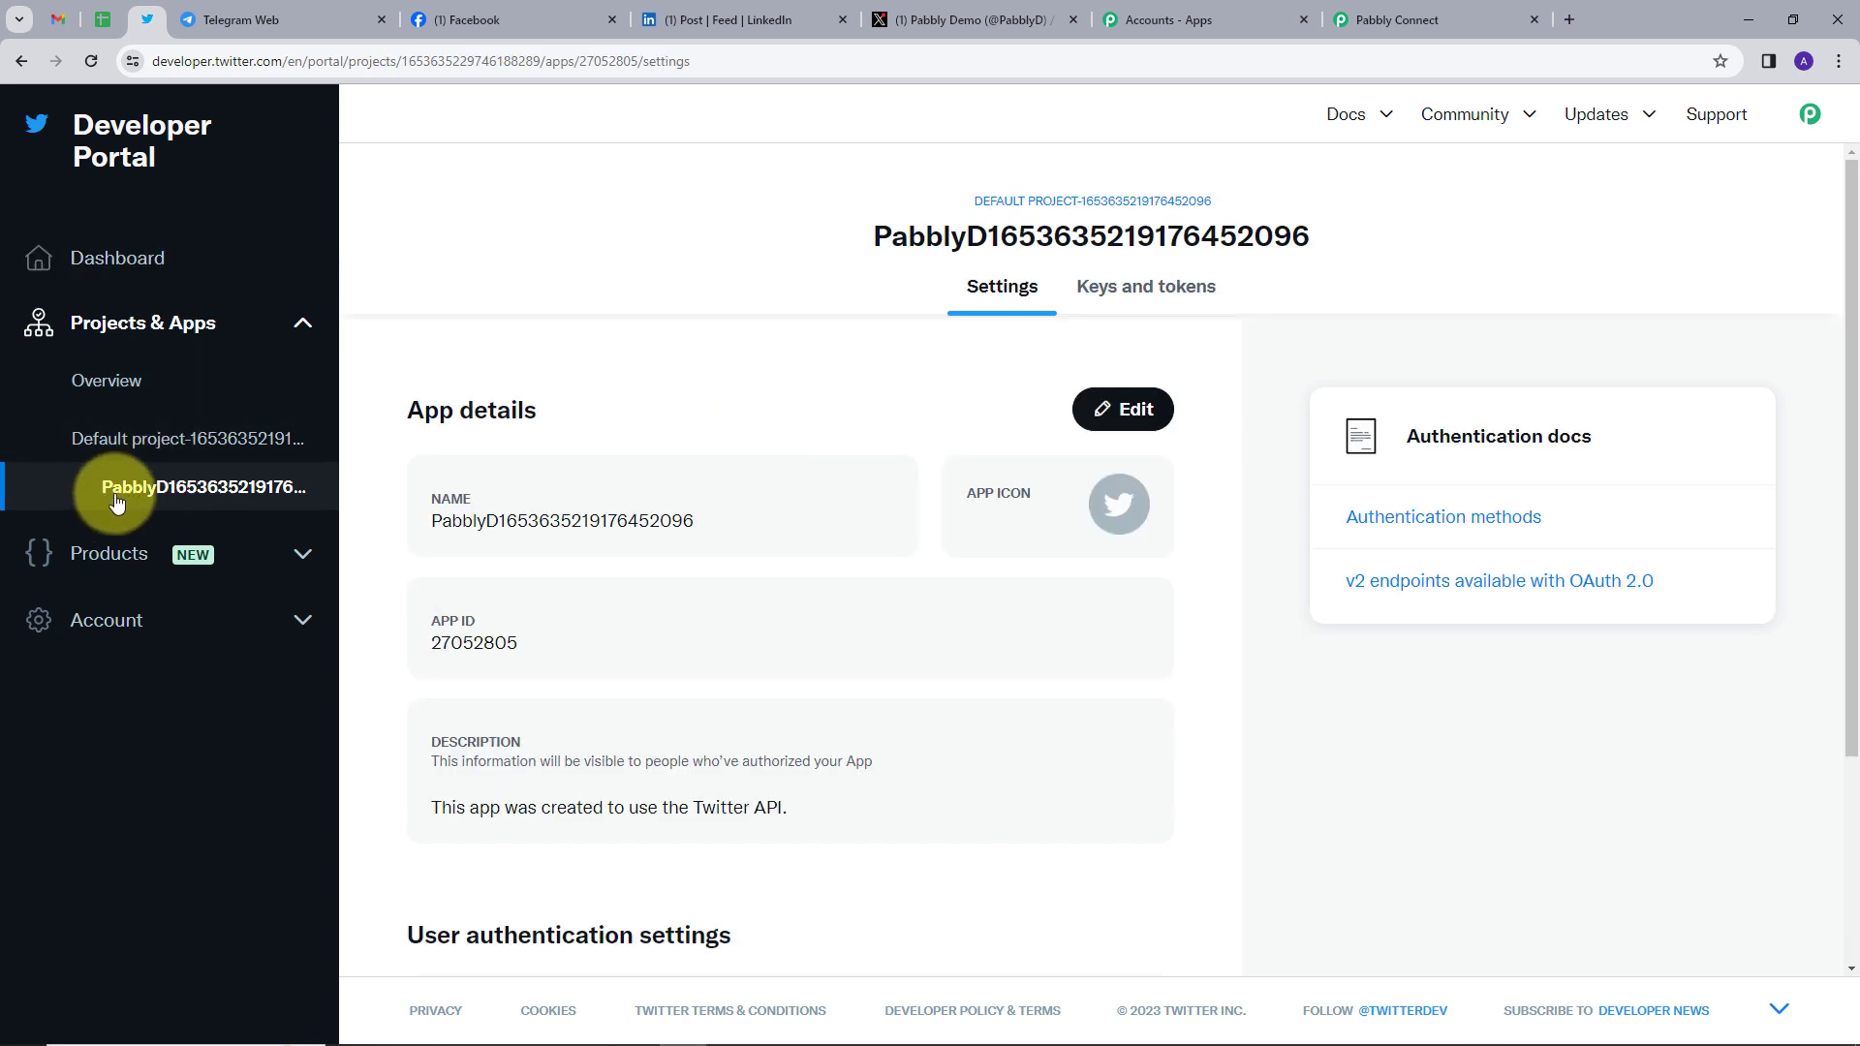
left_click(1156, 300)
scroll(802, 482, "down", 3)
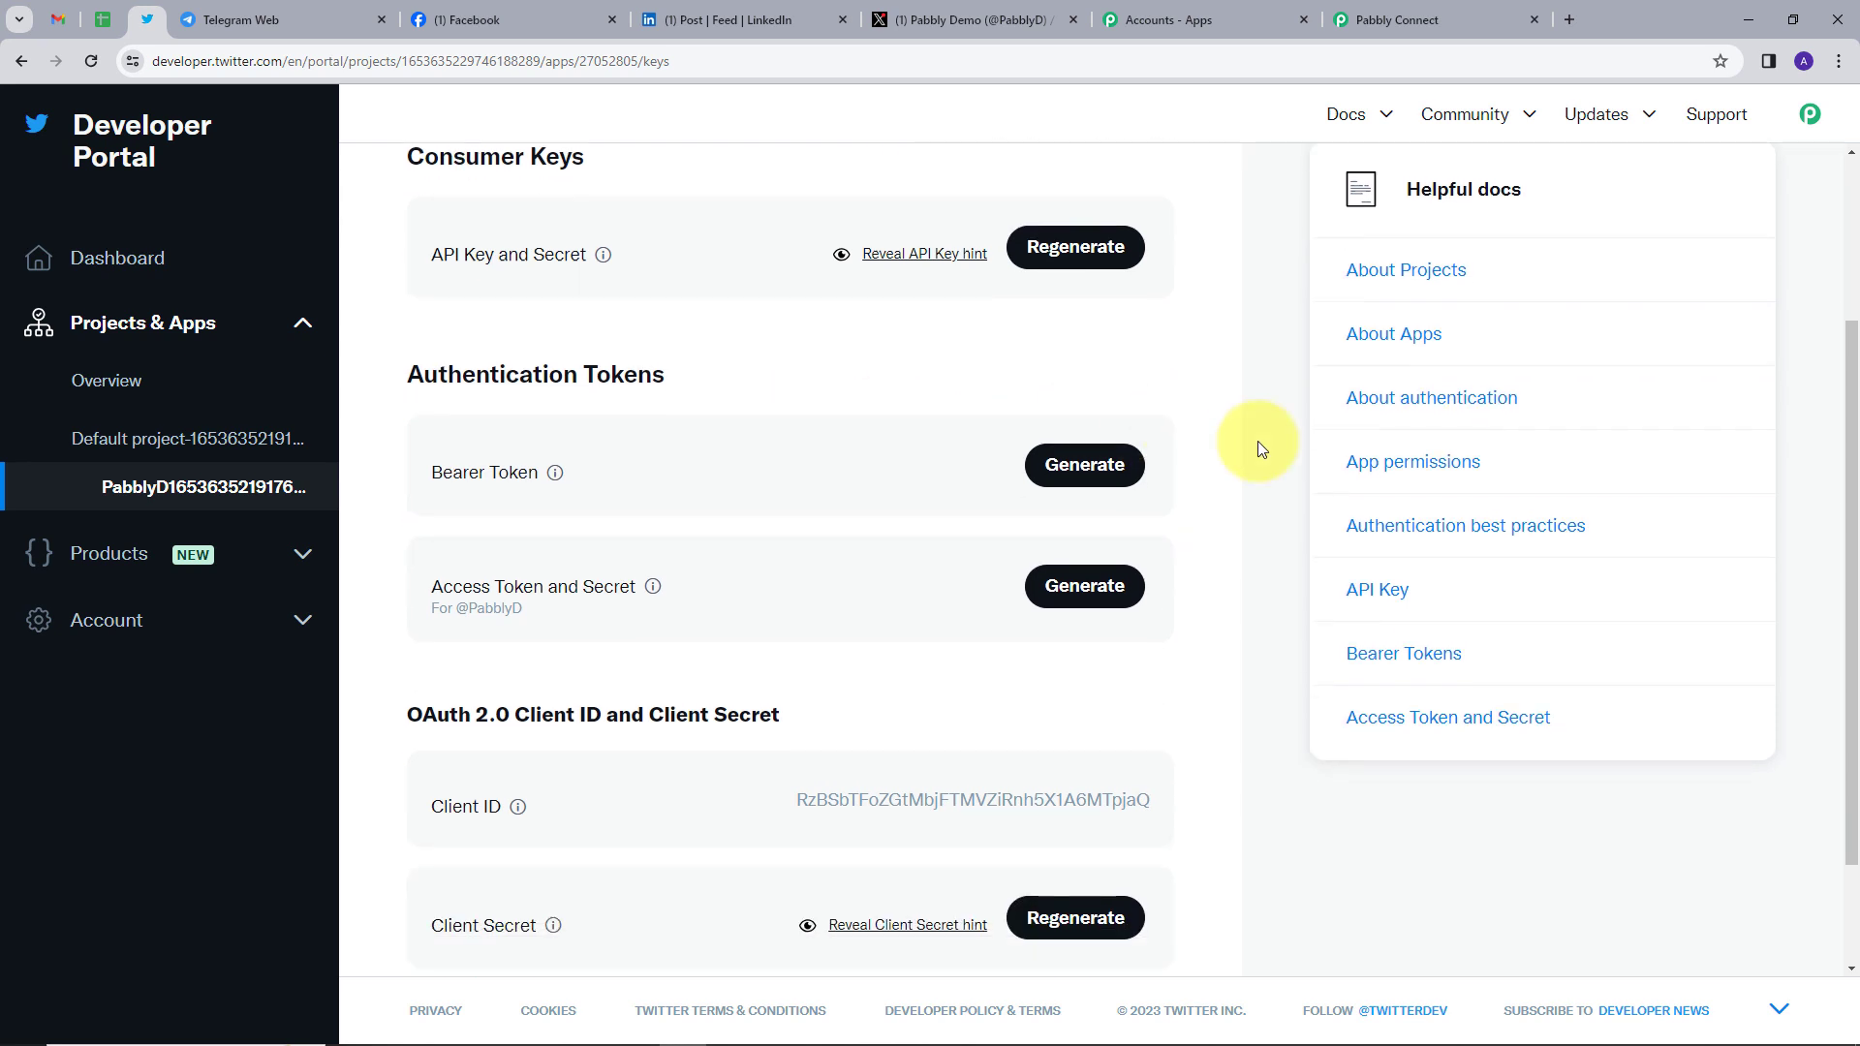
scroll(1261, 455, "down", 2)
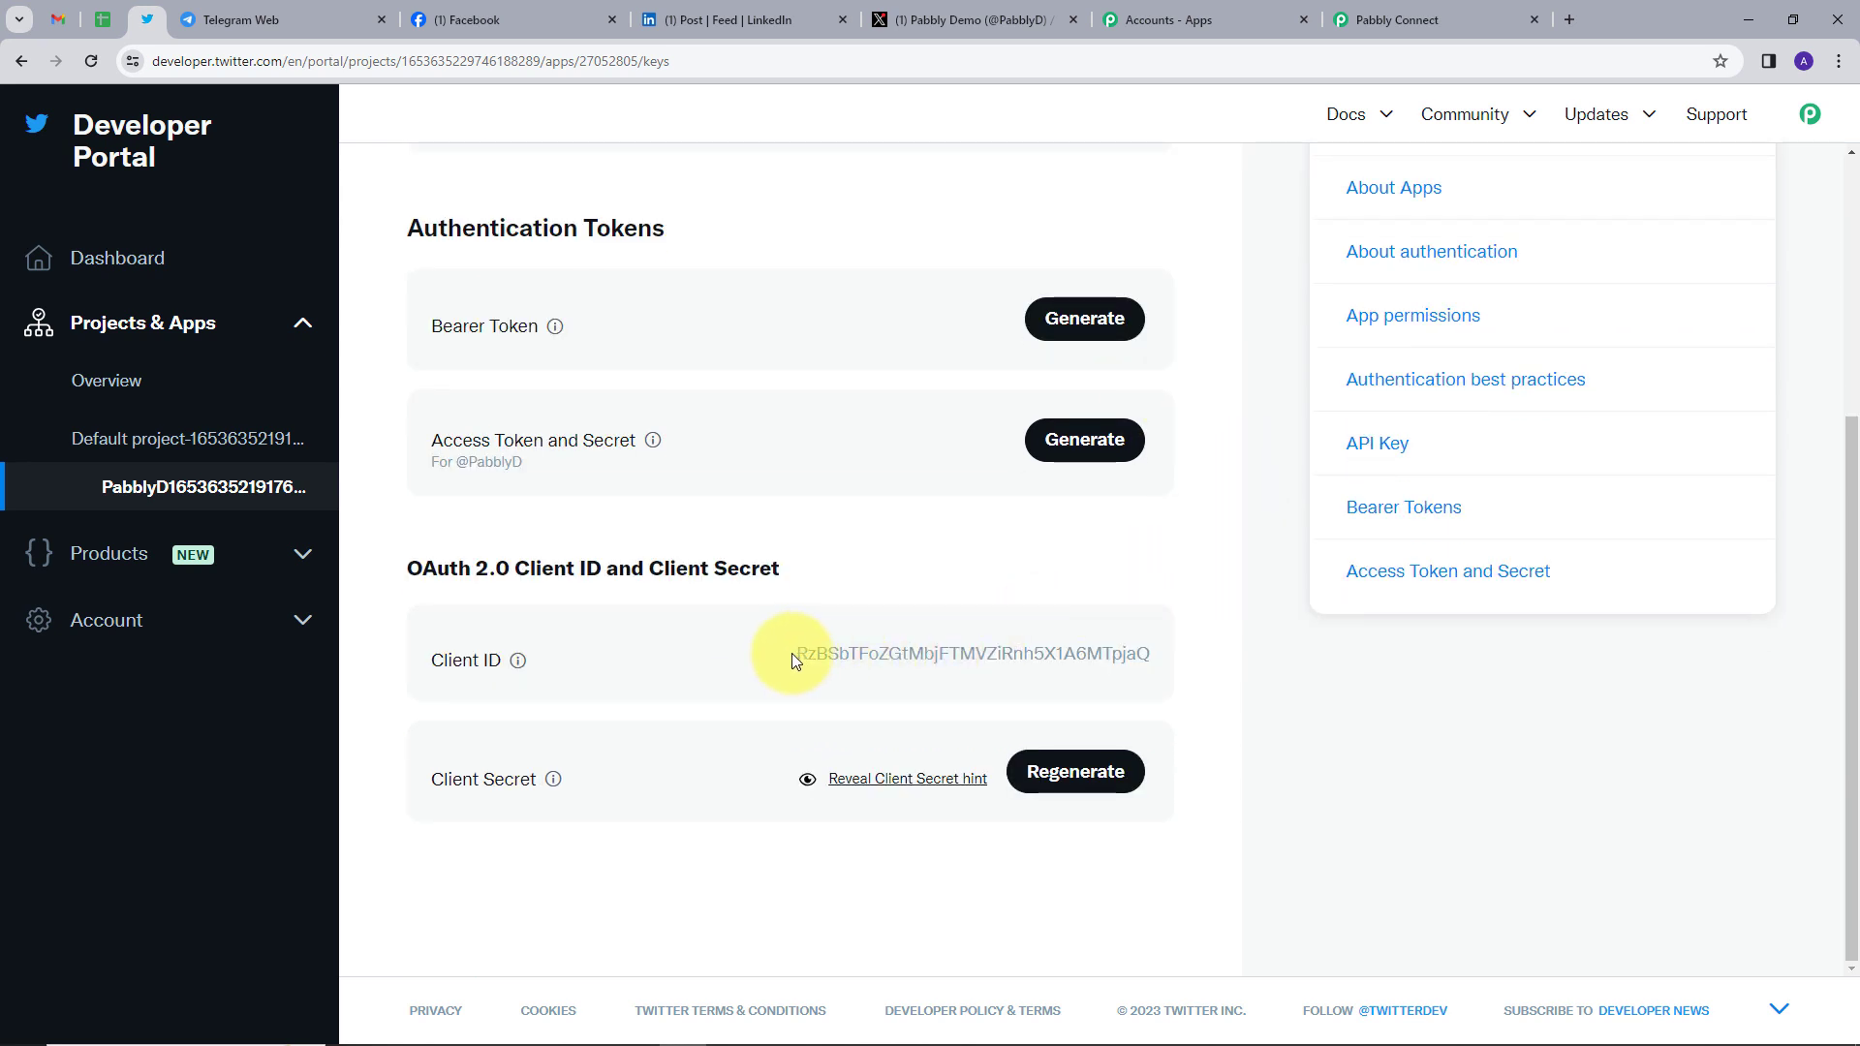
left_click_drag(793, 653, 1151, 661)
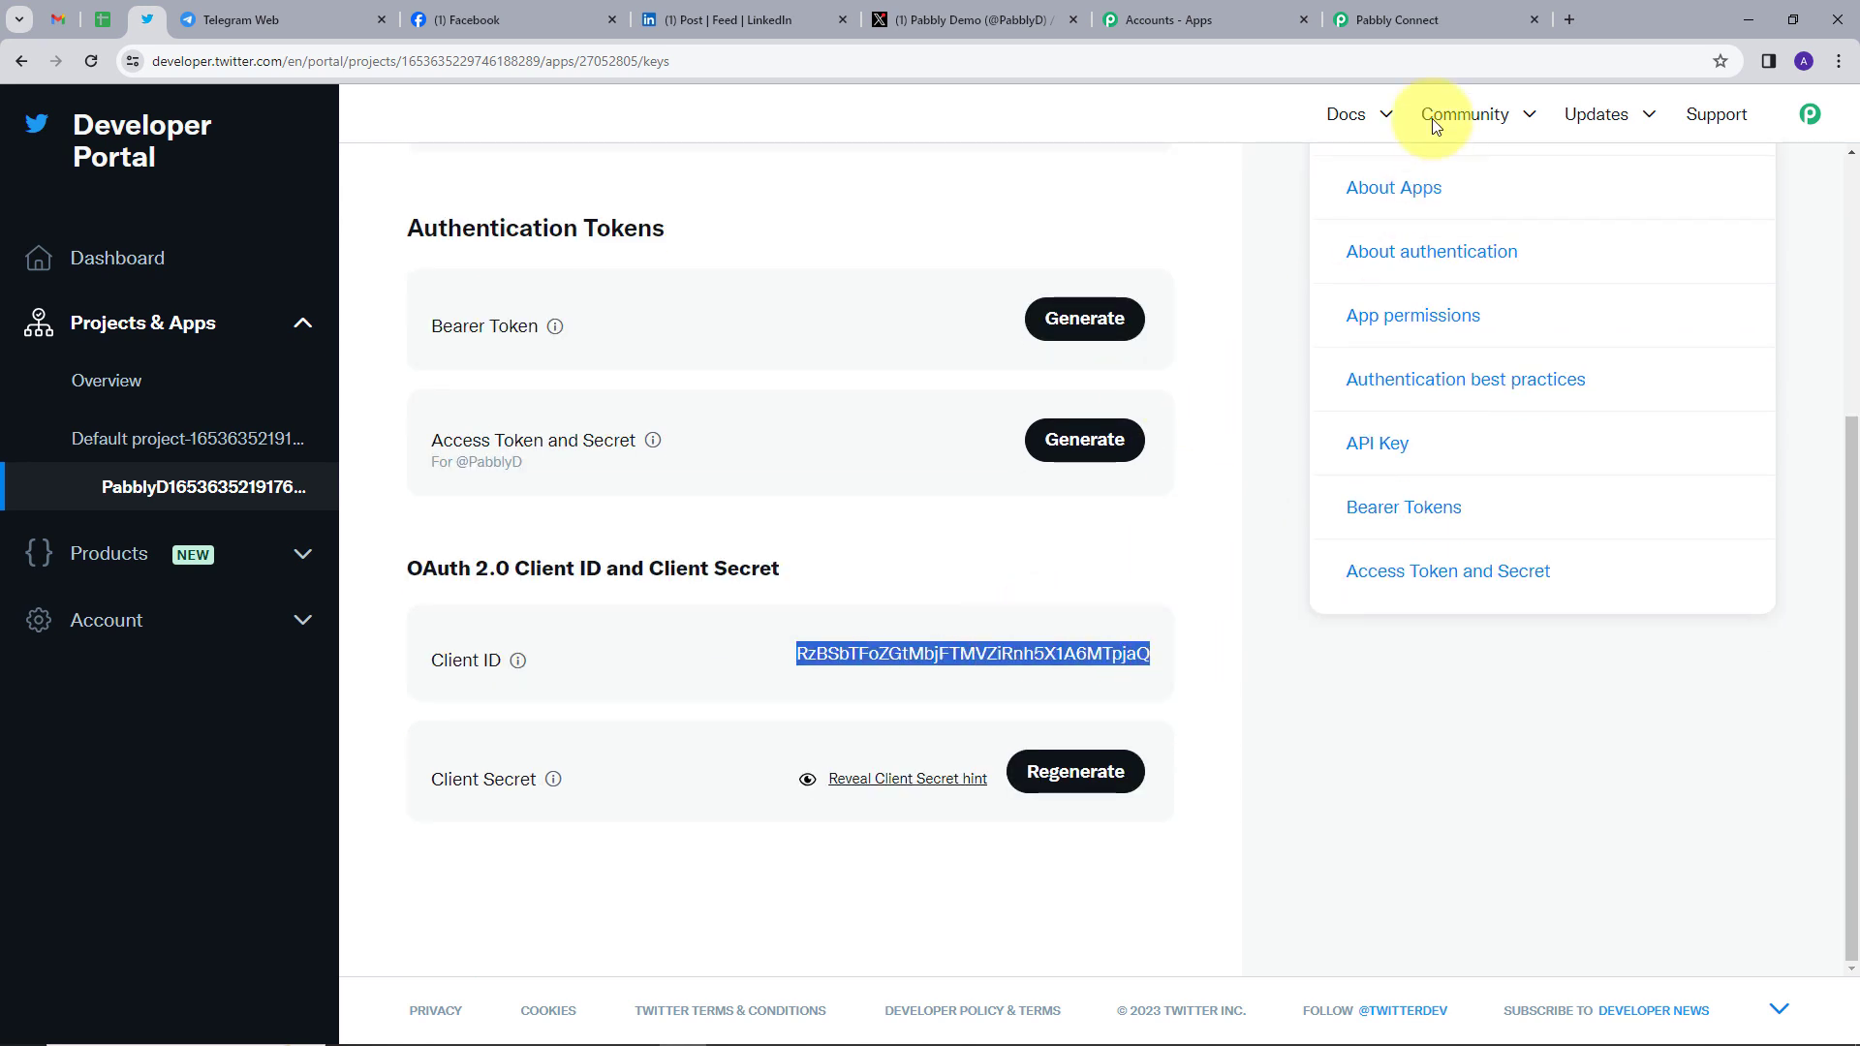
left_click(1395, 19)
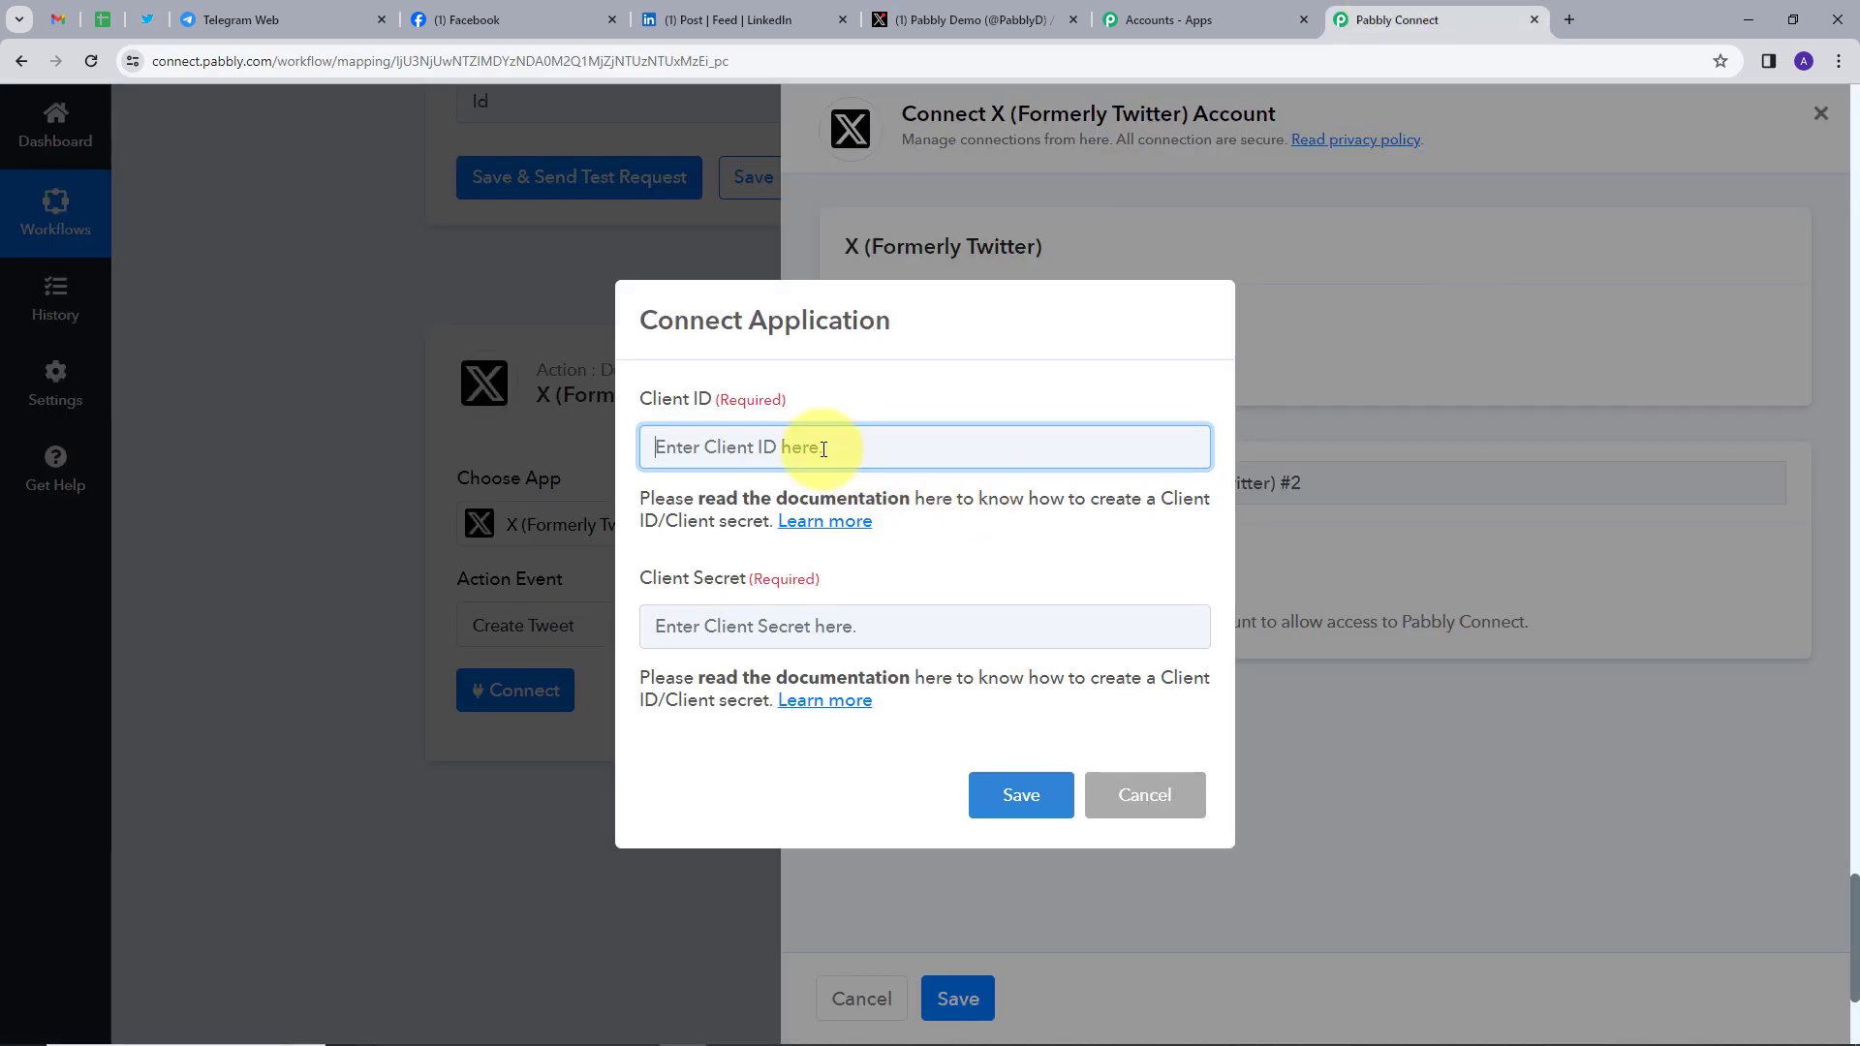
type("RzBSbTFoZGtMbjFTMVZiRnh5X1A6MTpjaQ")
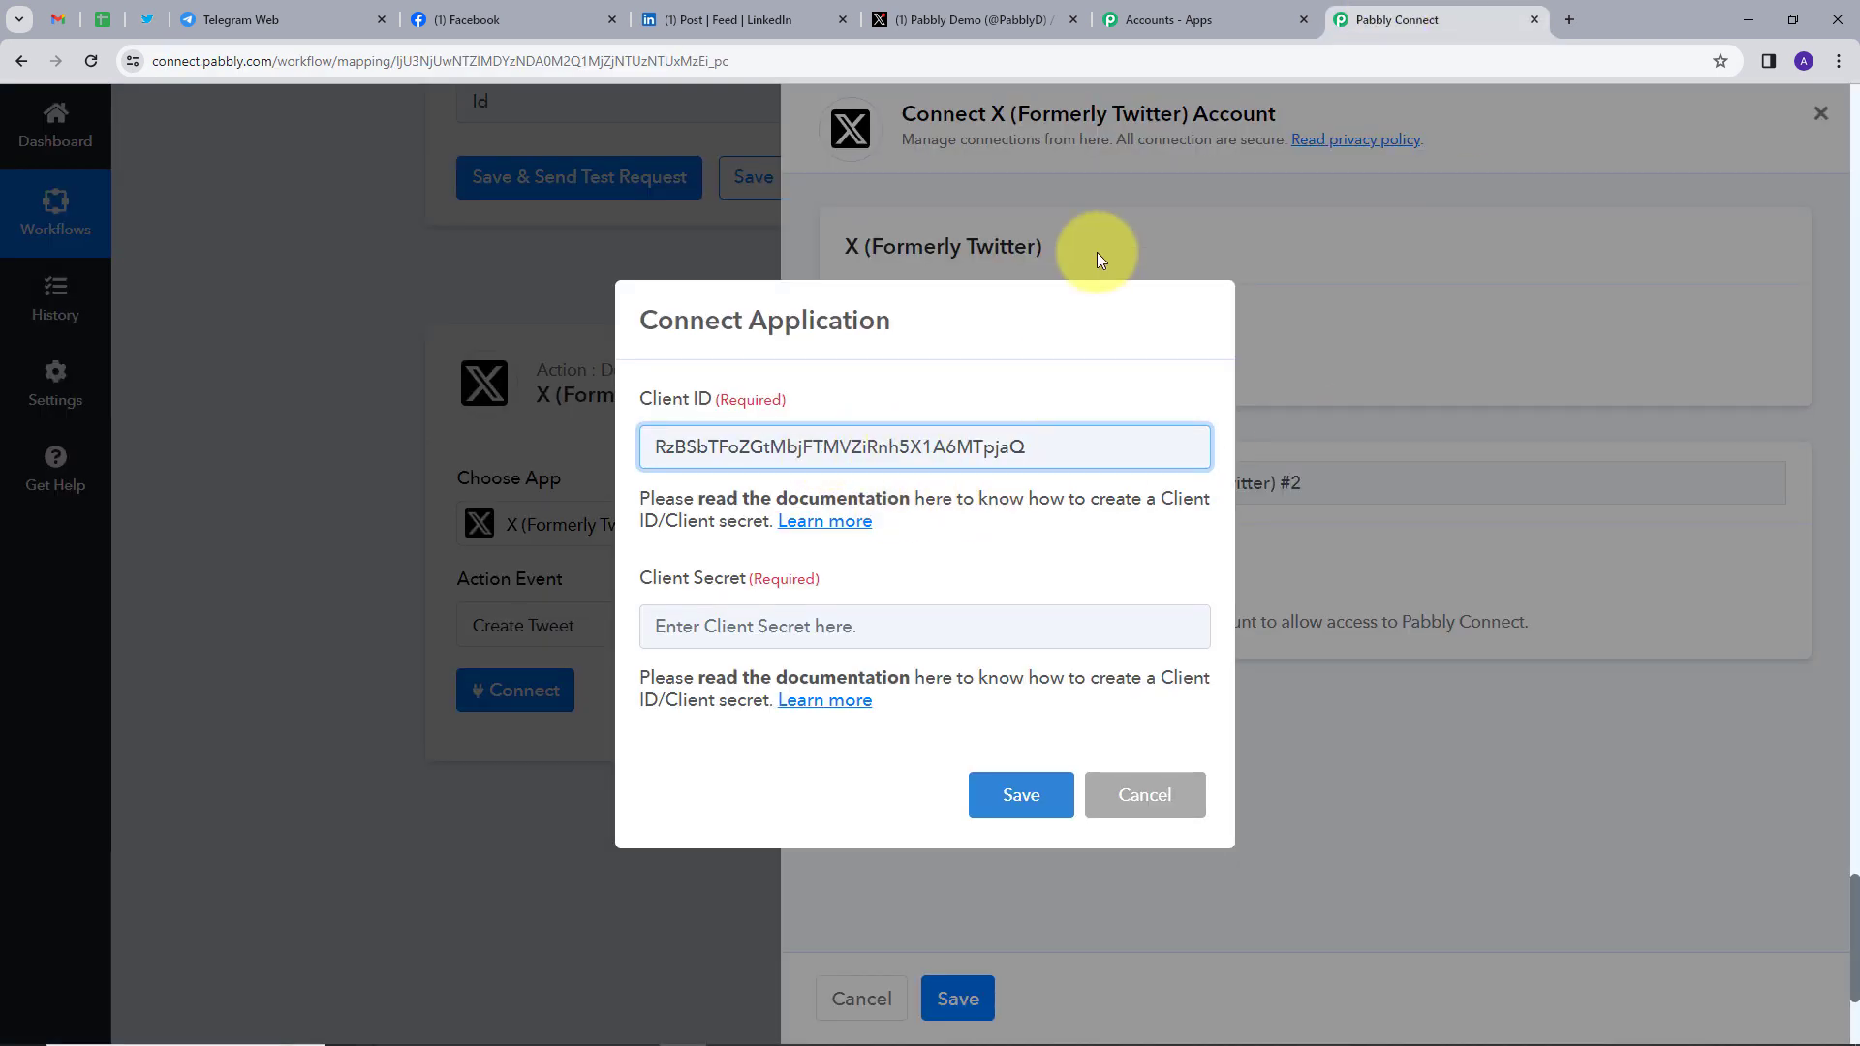
Regenerate the app's OAuth 2.0 Client Secret in the Developer Portal and paste it into the connection's Client Secret field
left_click(146, 20)
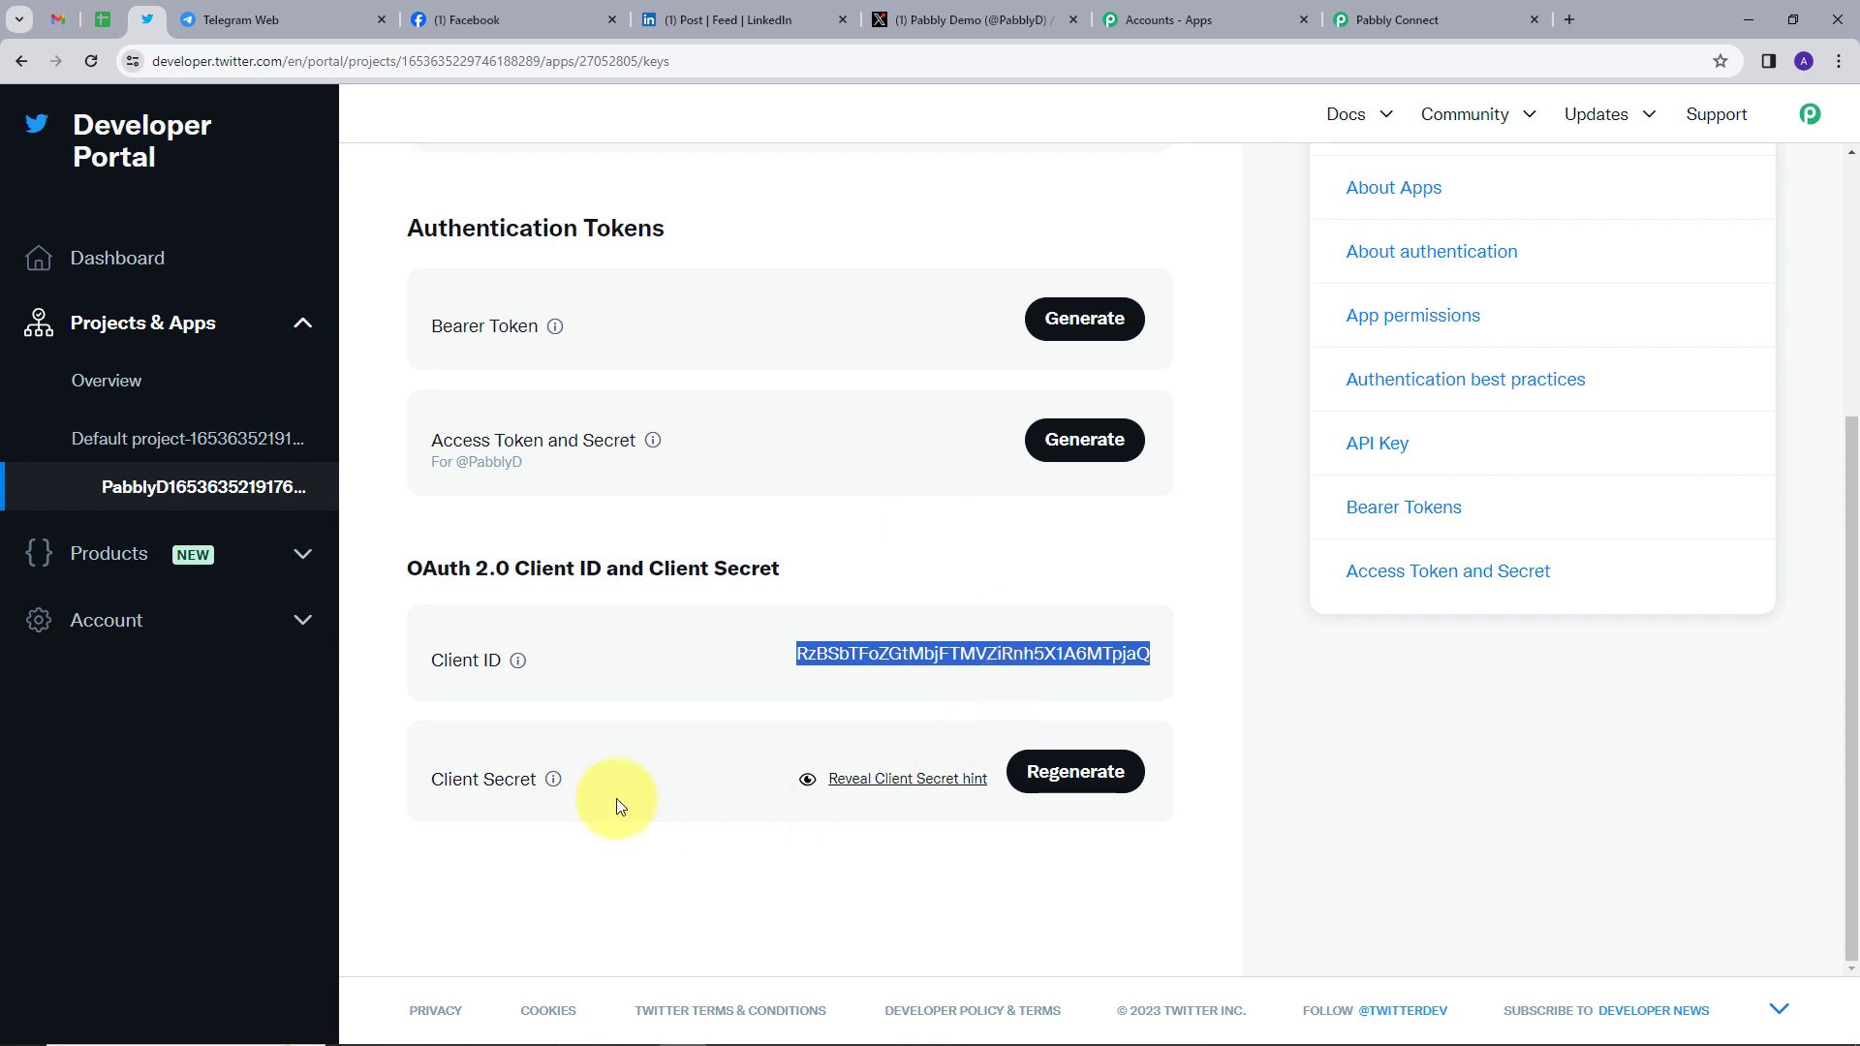
left_click(1037, 778)
left_click(860, 667)
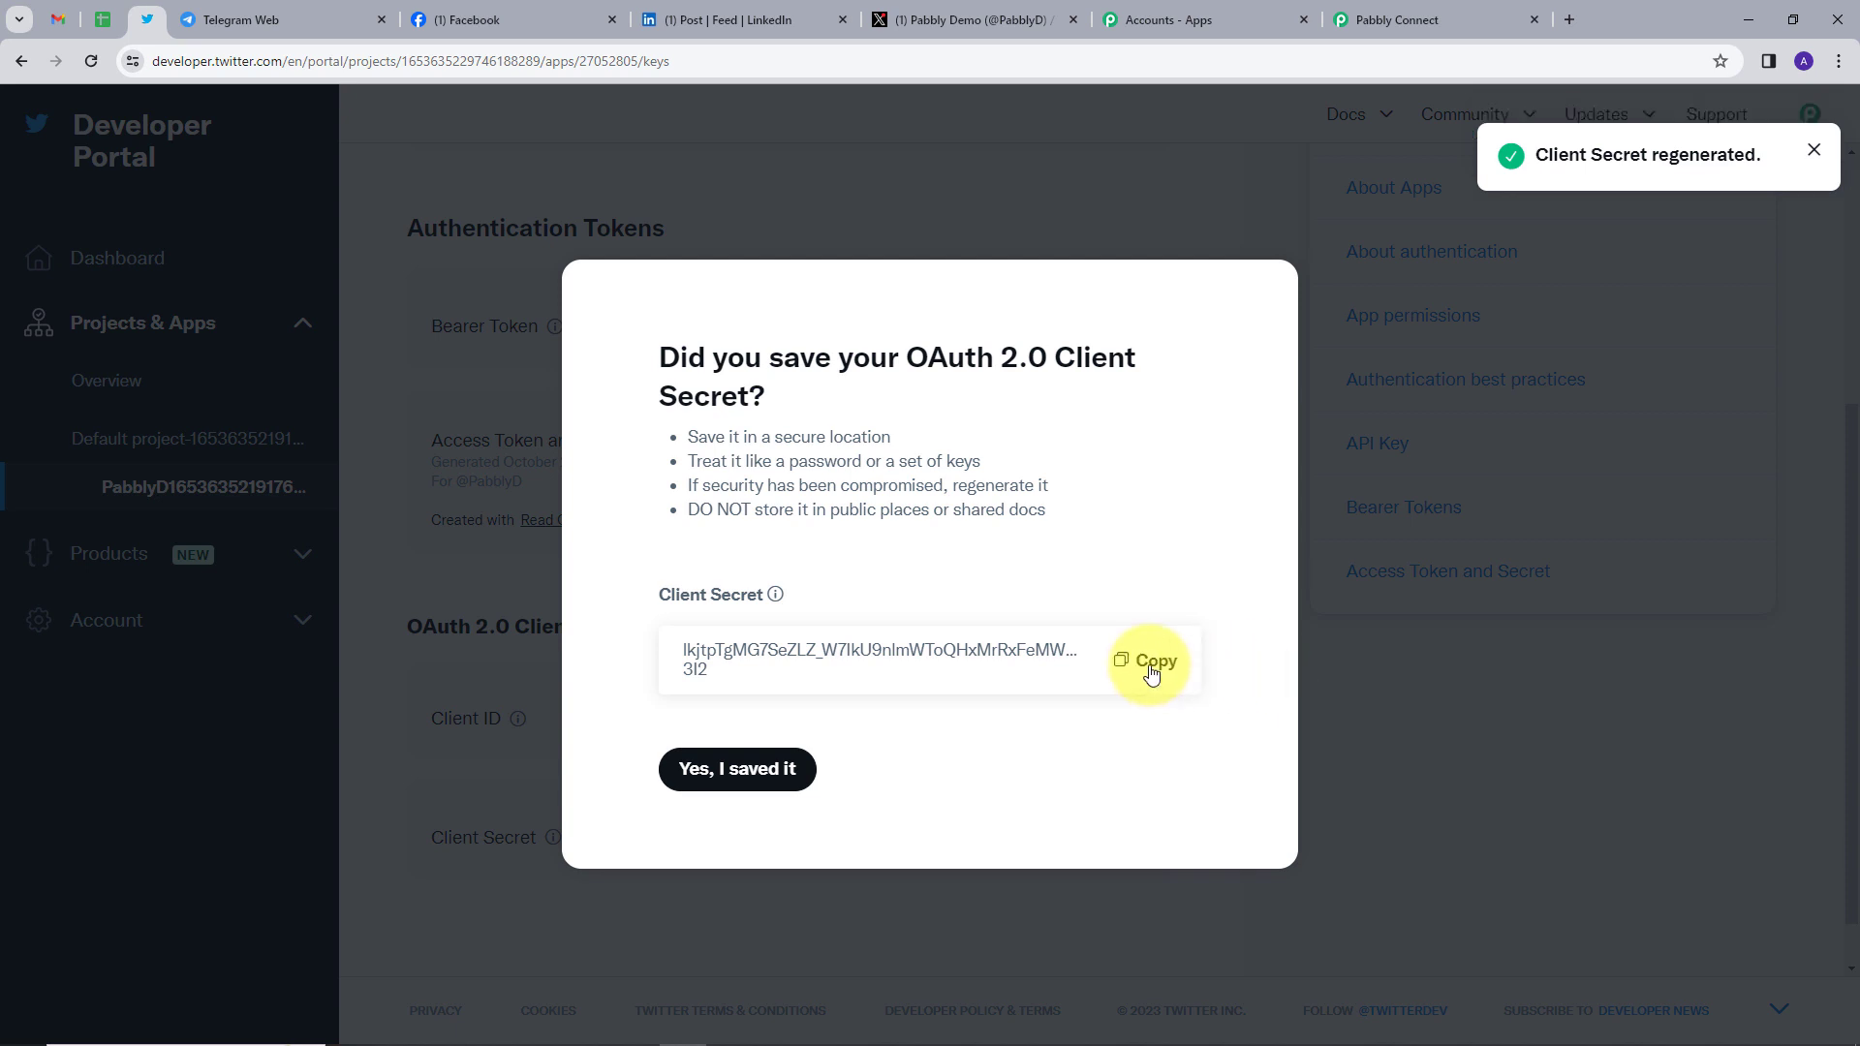
left_click(1150, 668)
left_click(1407, 21)
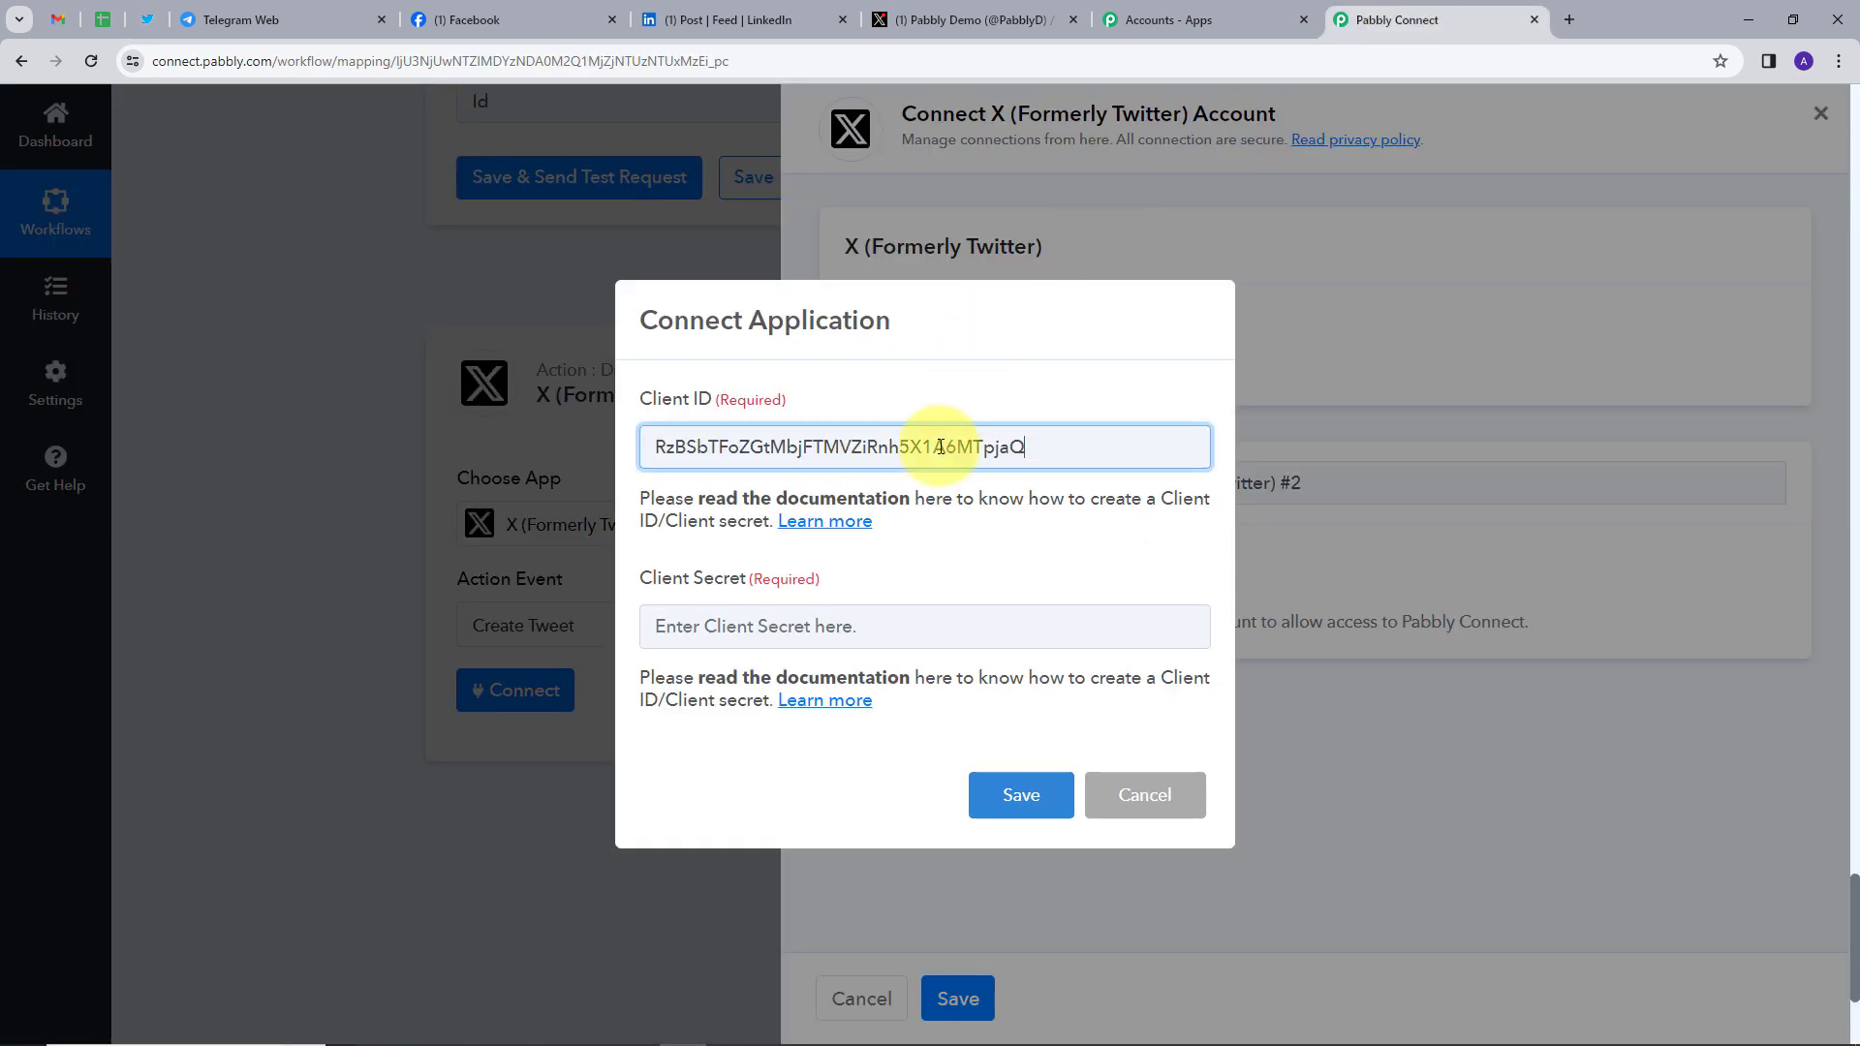
left_click(976, 625)
key("ctrl+v")
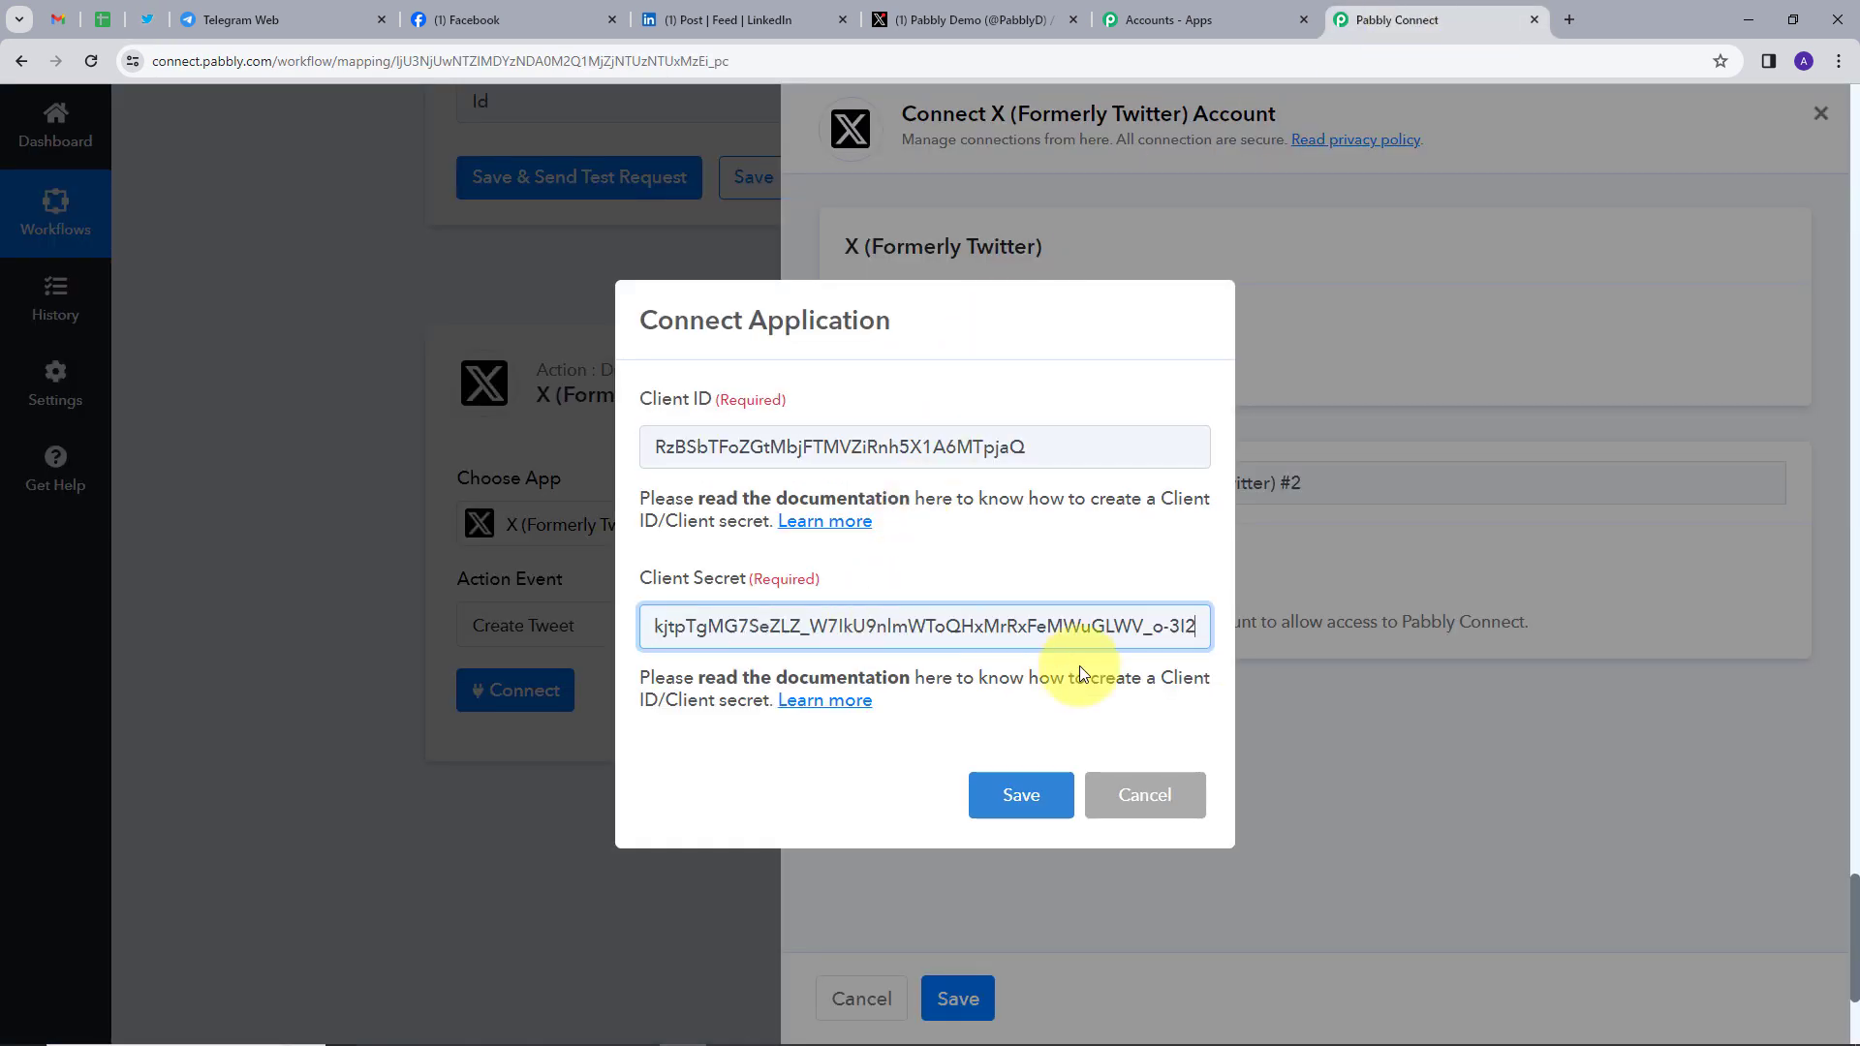
Save the X connection credentials and authorize the app to access the X account
left_click(1021, 794)
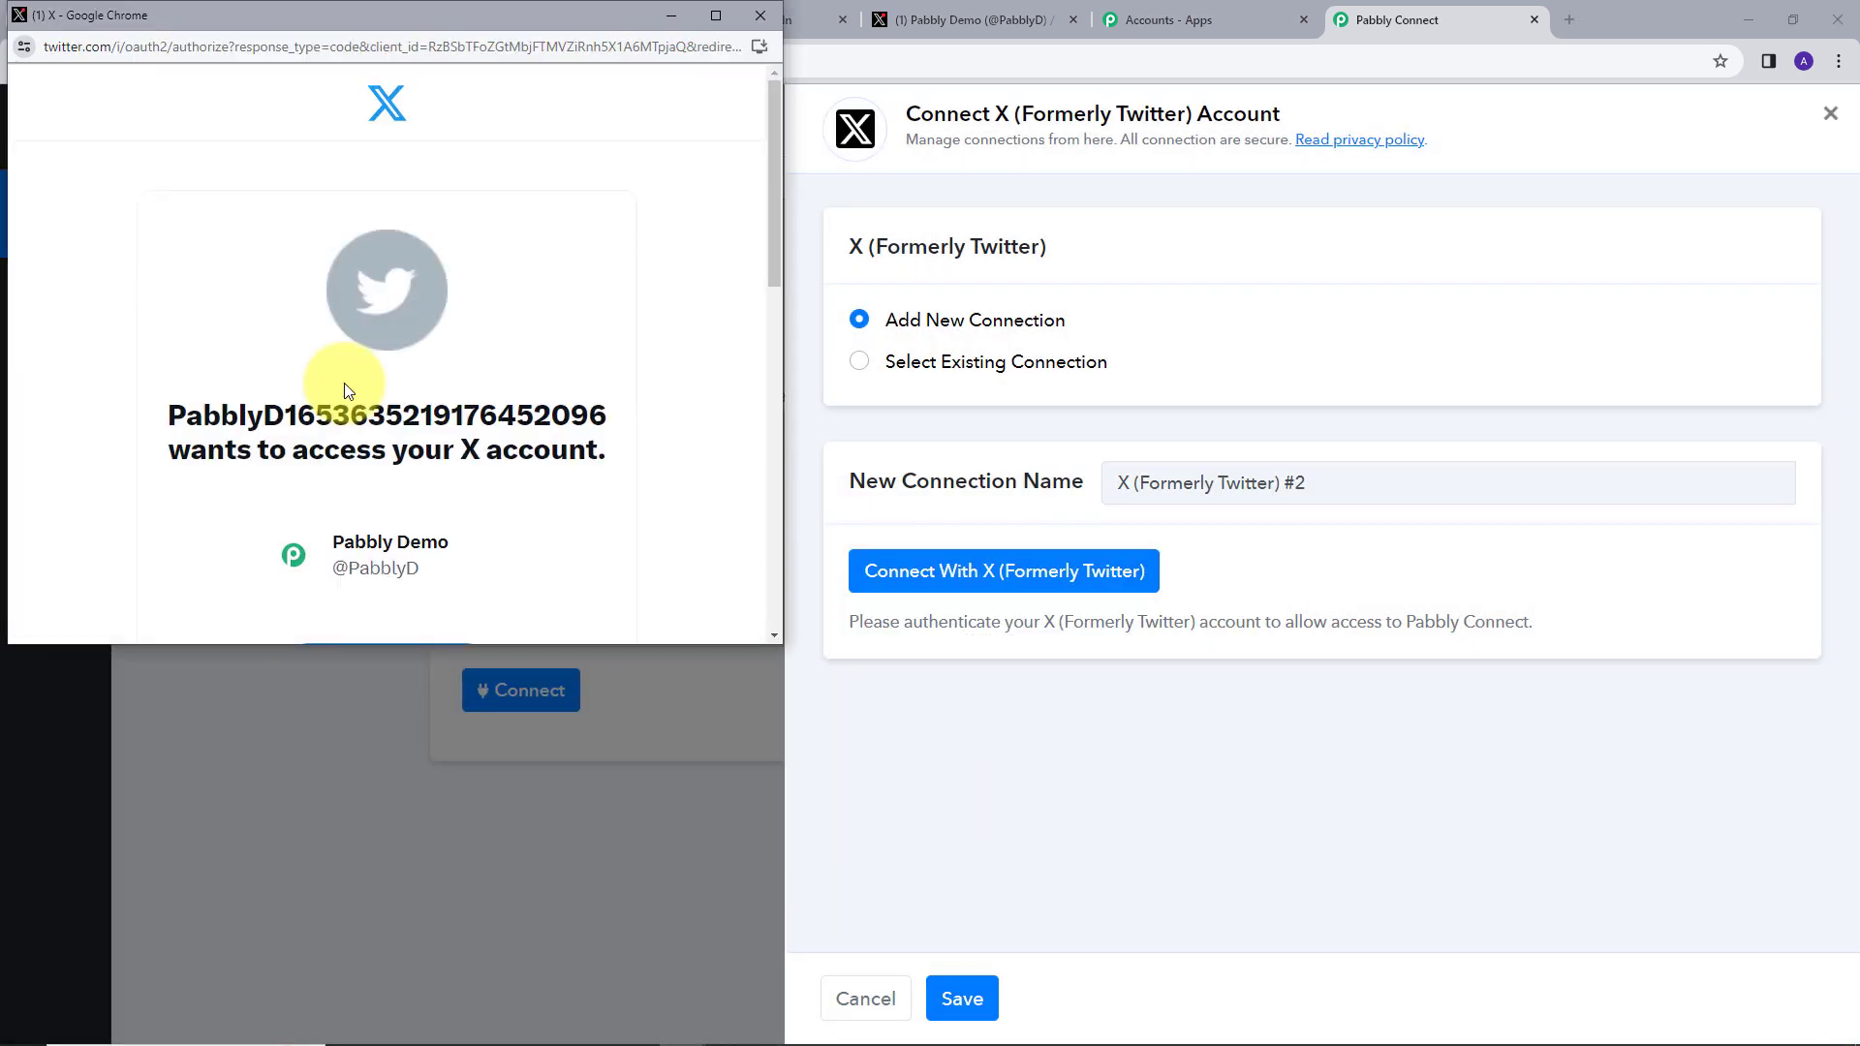
scroll(387, 388, "down", 3)
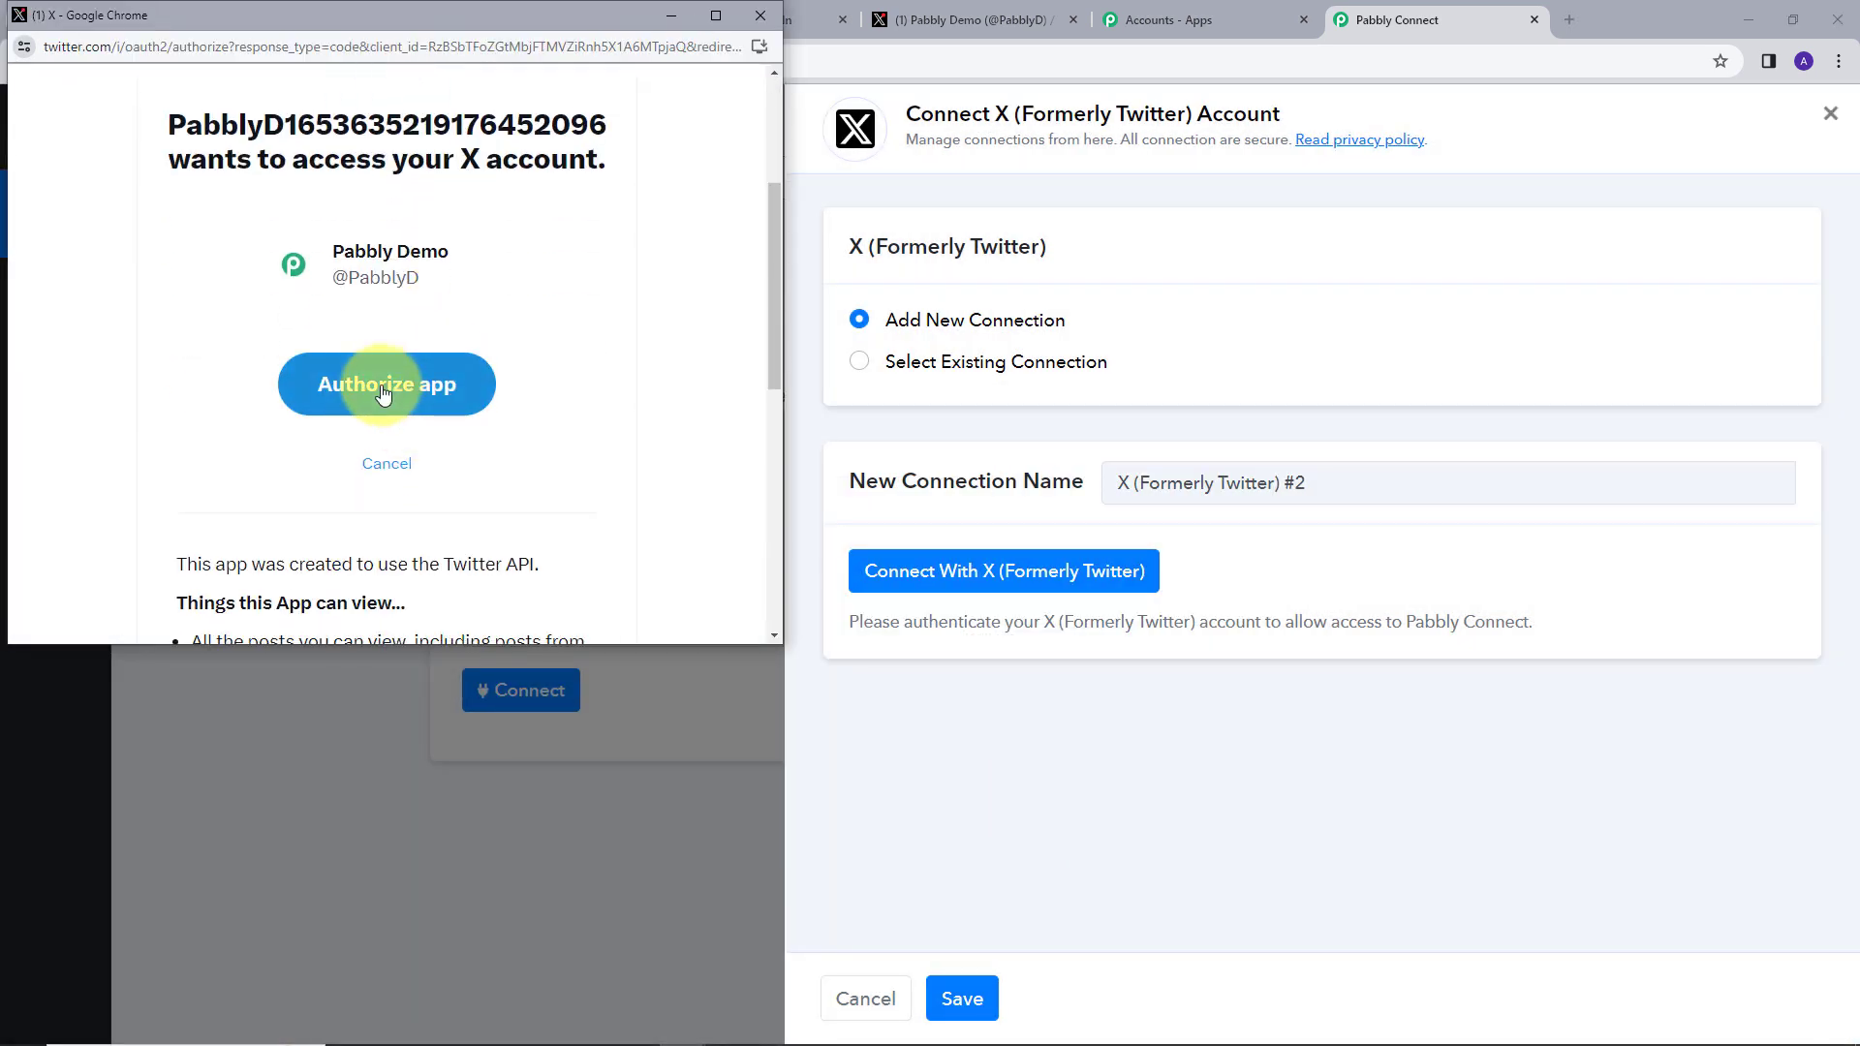
left_click(384, 388)
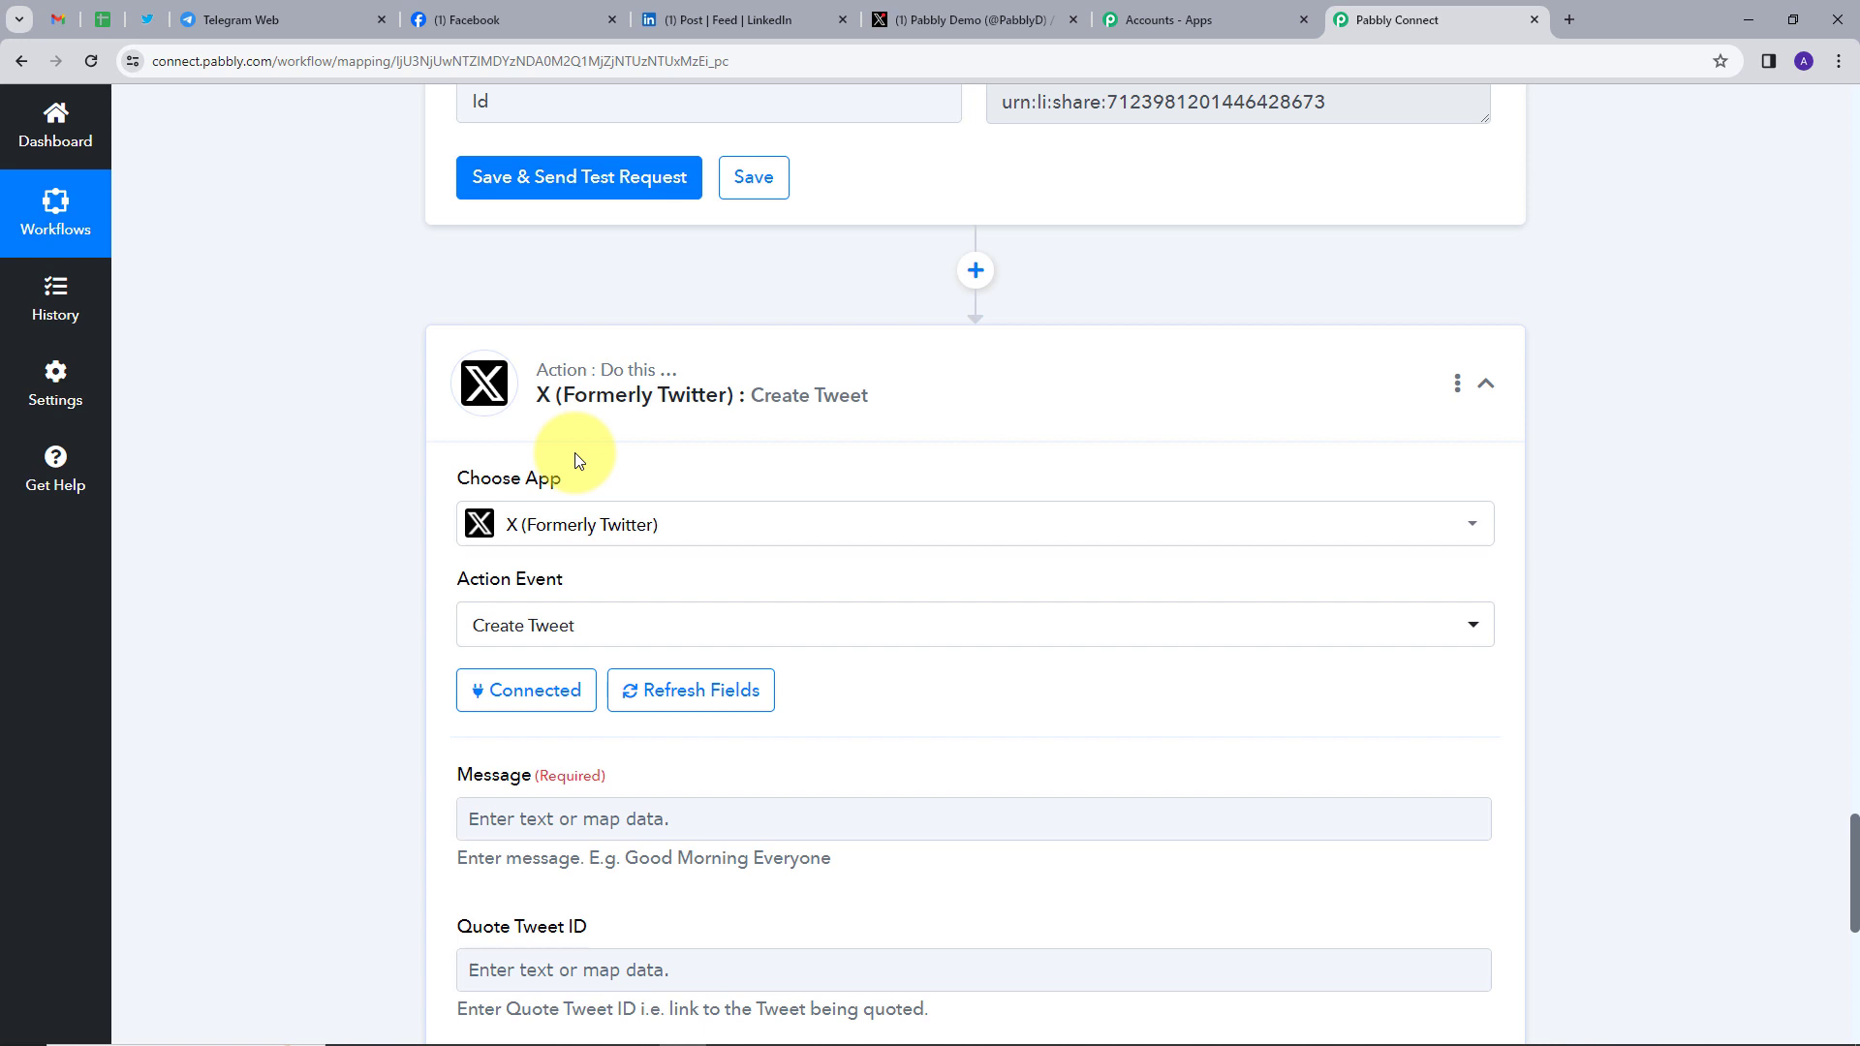
Map the Telegram trigger's Message Text into the X step's Message field
scroll(901, 652, "down", 3)
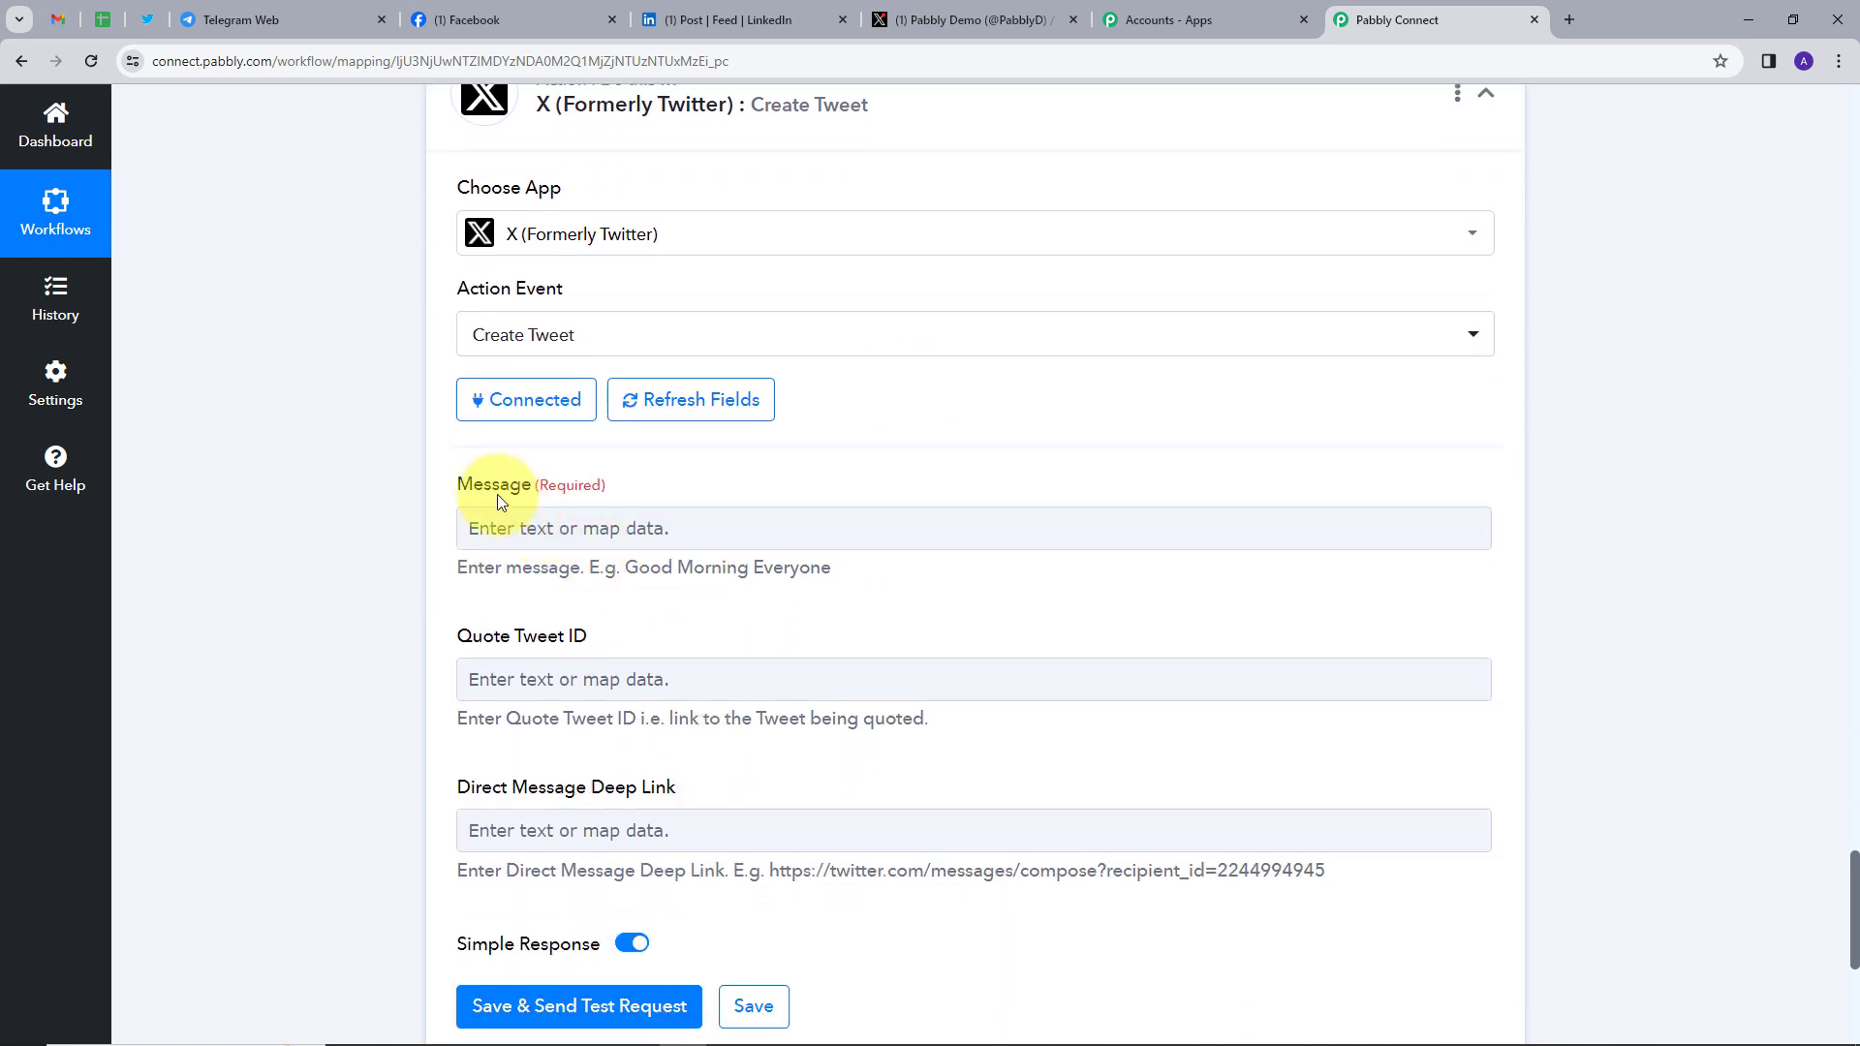
left_click(567, 528)
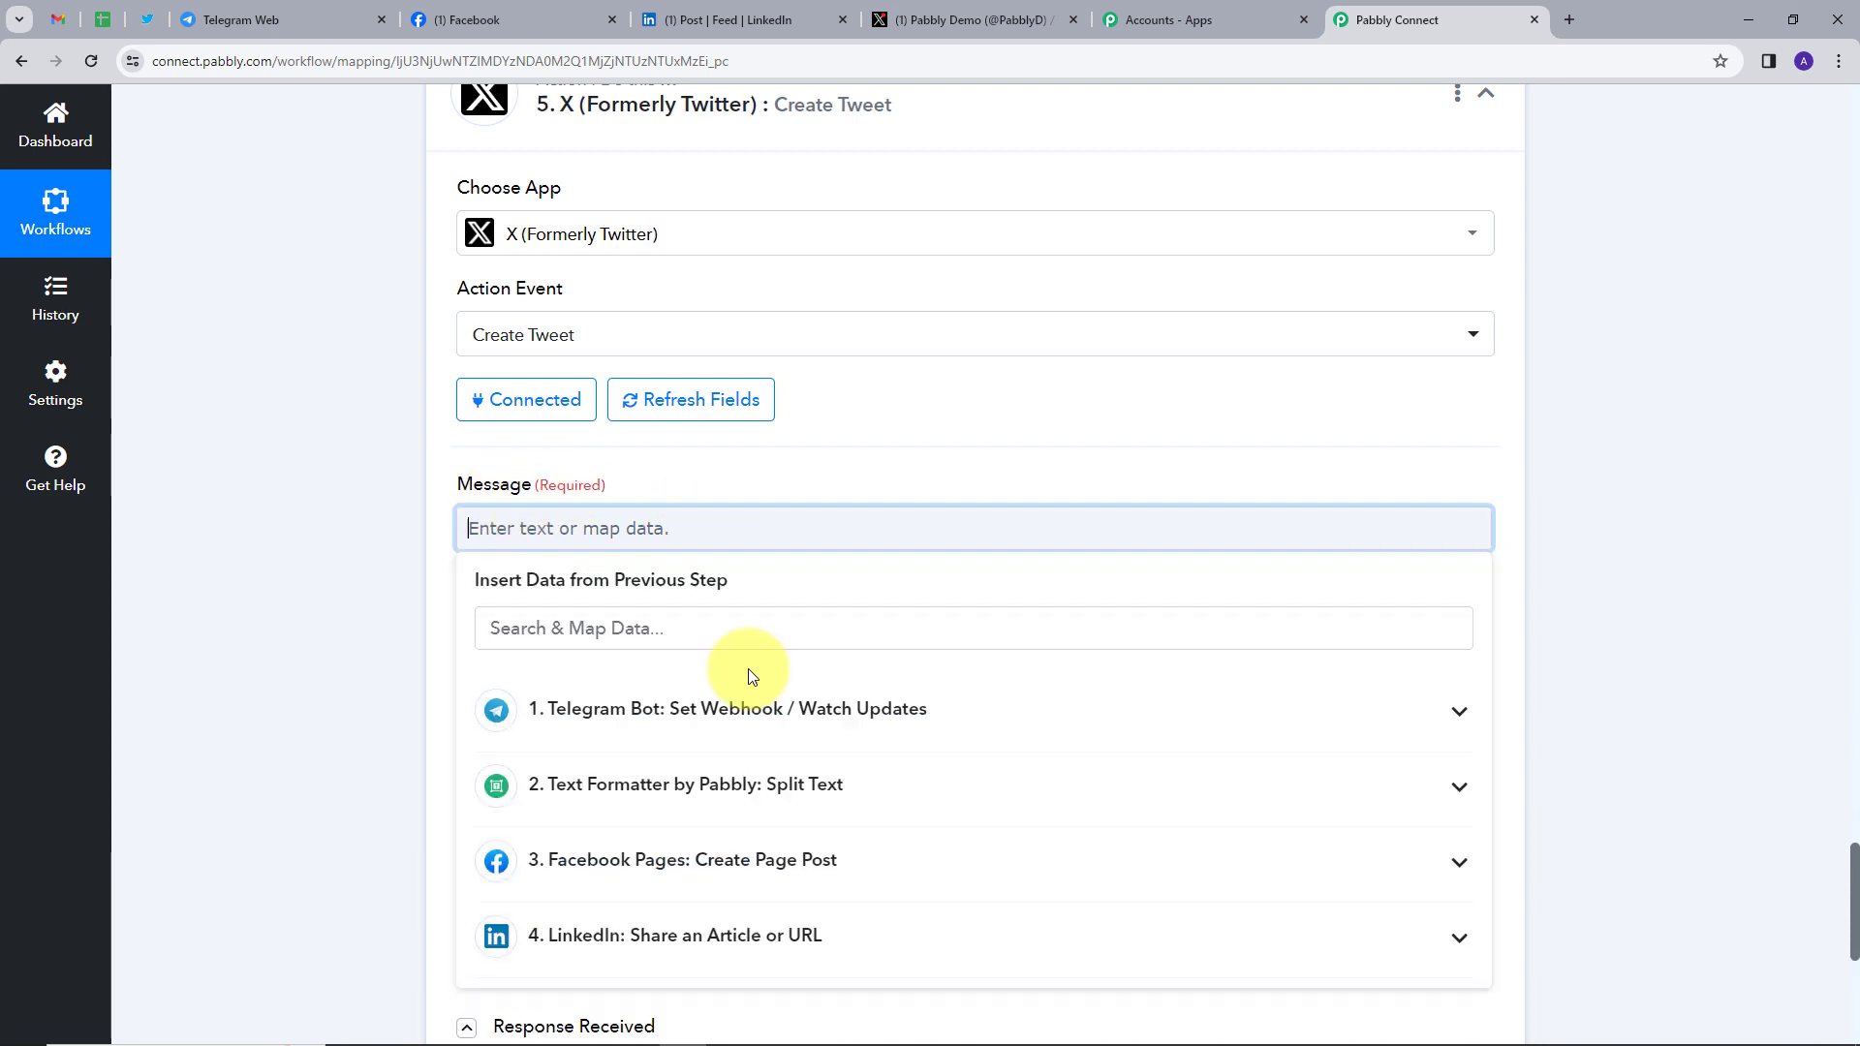
left_click(893, 723)
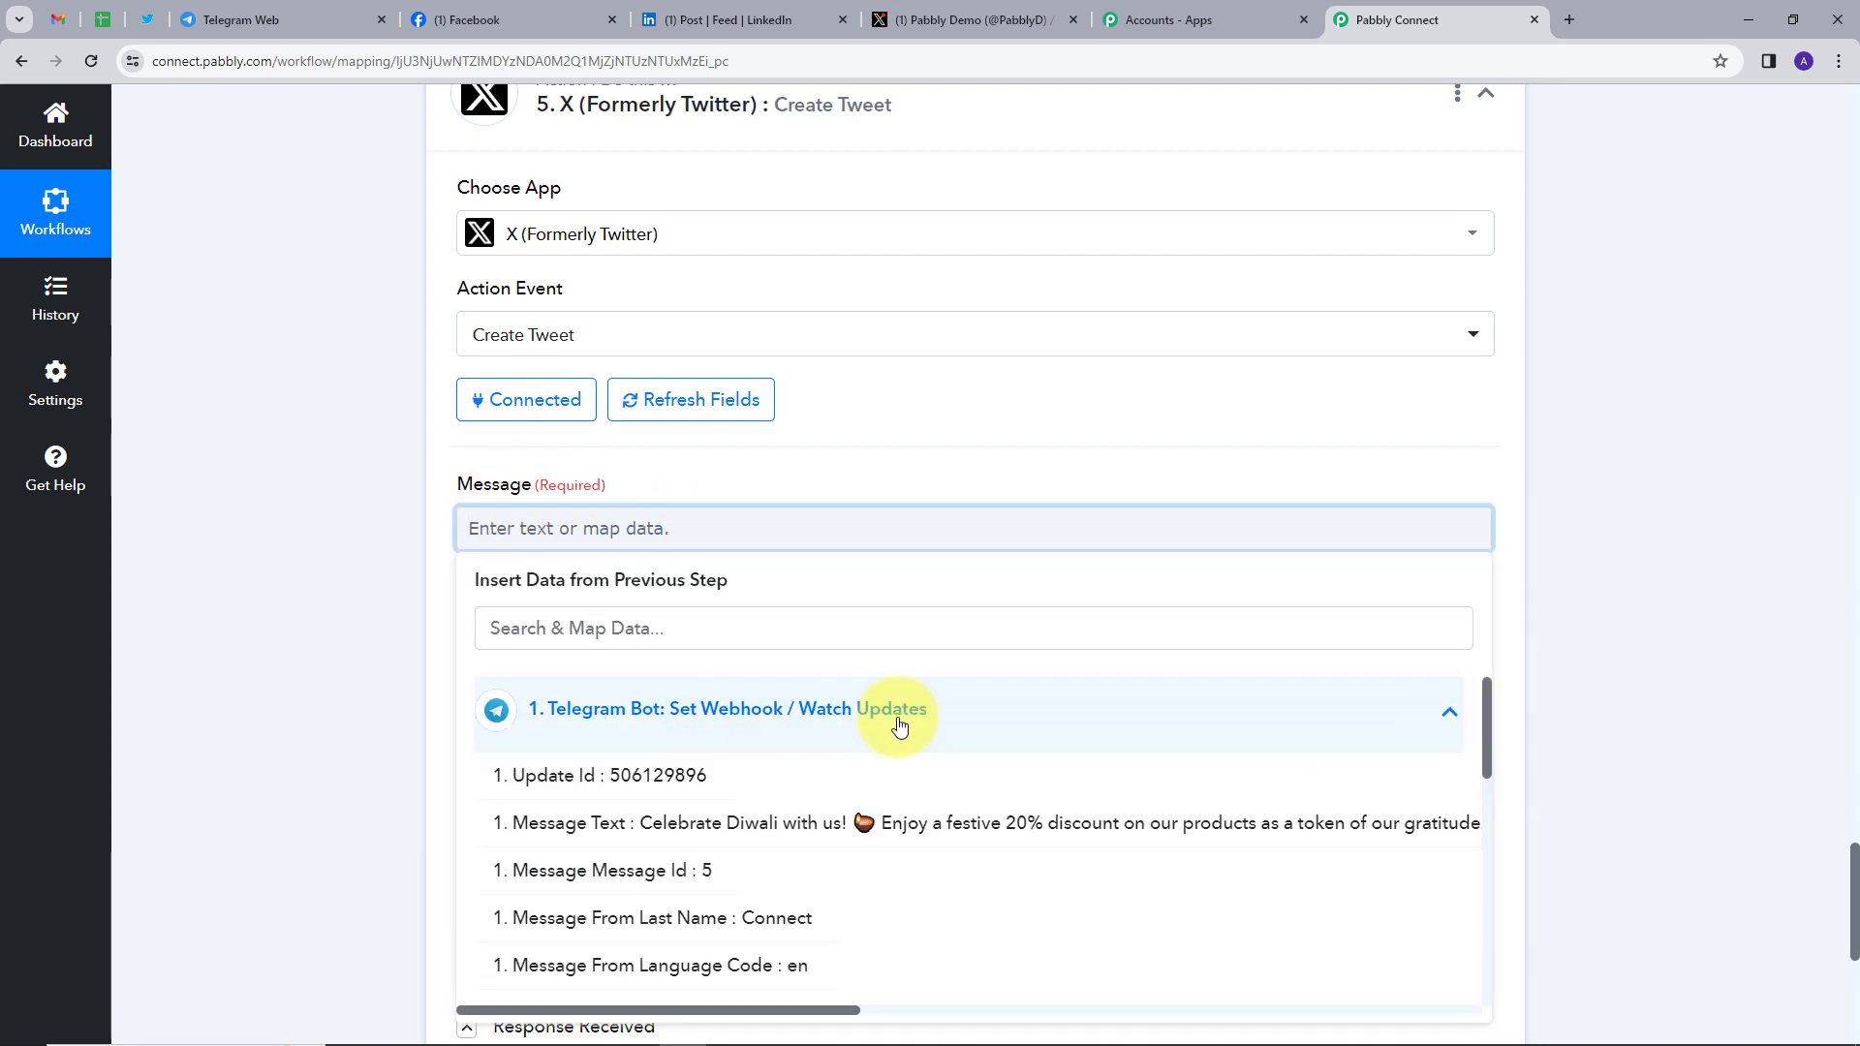
left_click(835, 814)
left_click(800, 485)
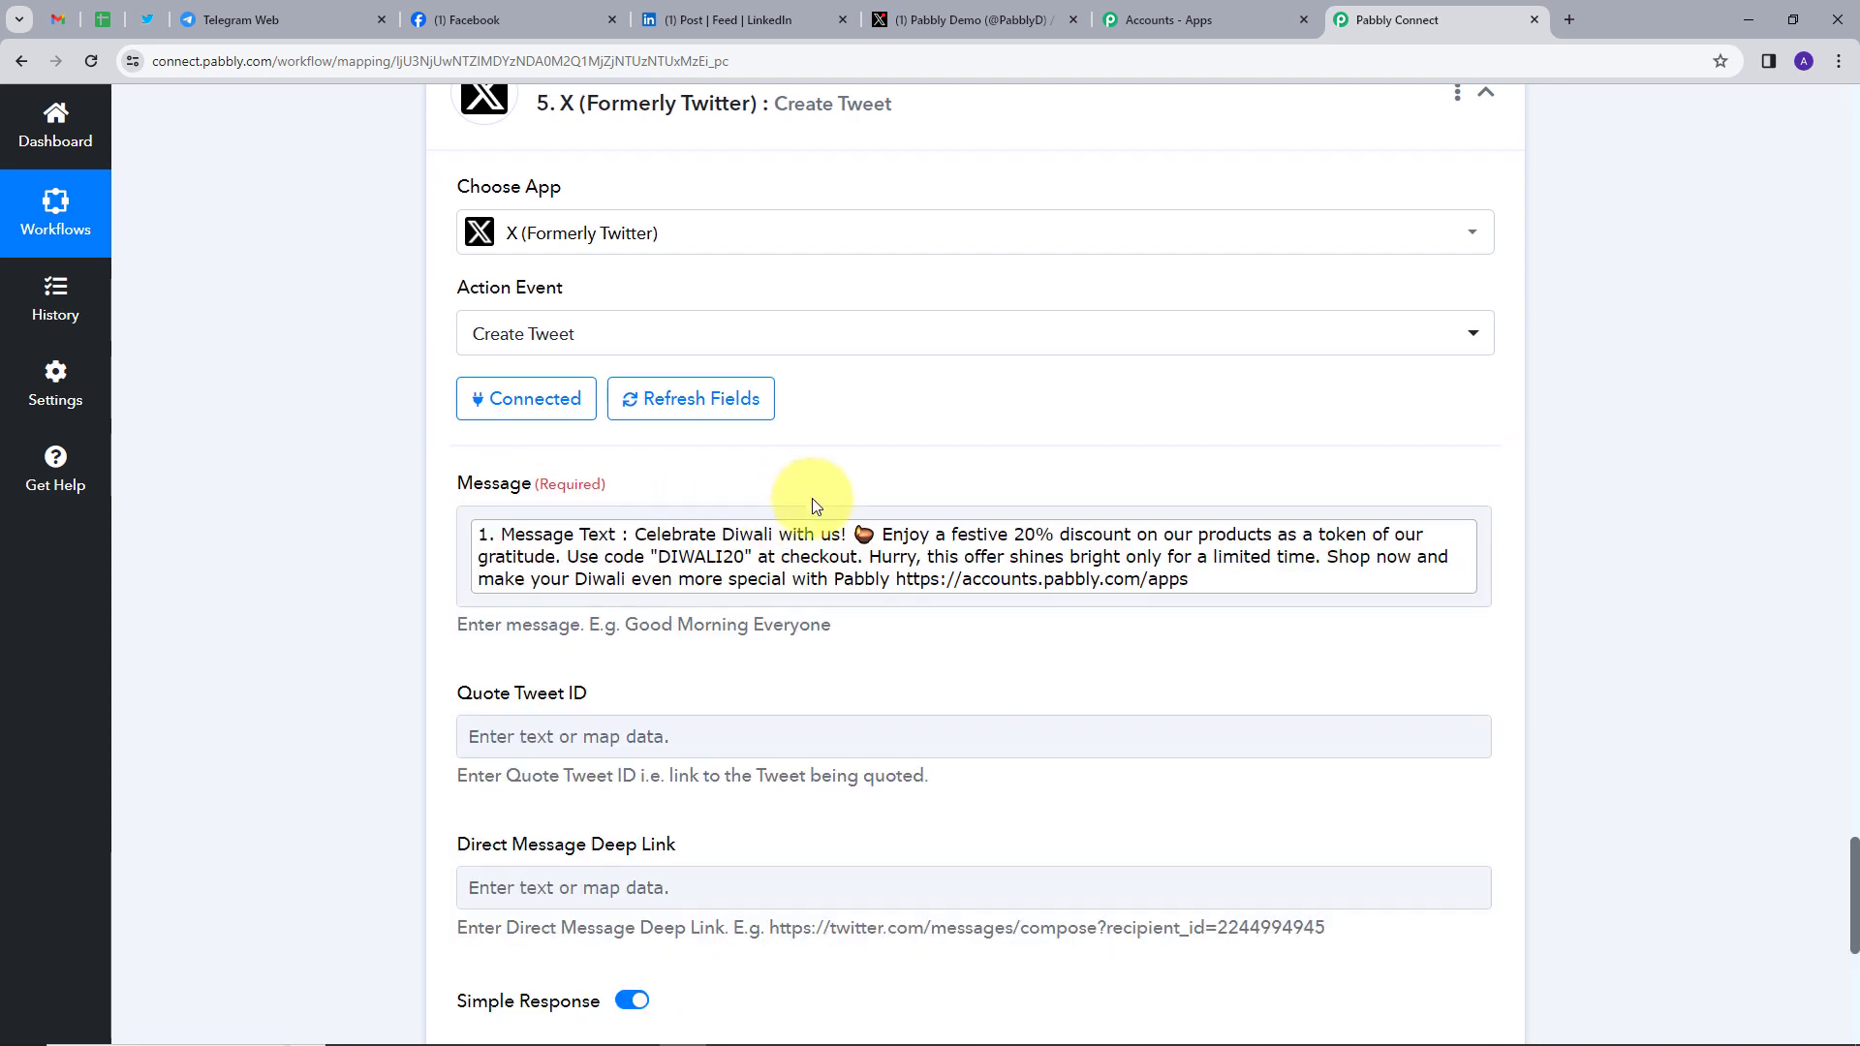
Leave Quote Tweet ID and Direct Message Deep Link empty, then save the X step and send a test request
scroll(812, 497, "down", 2)
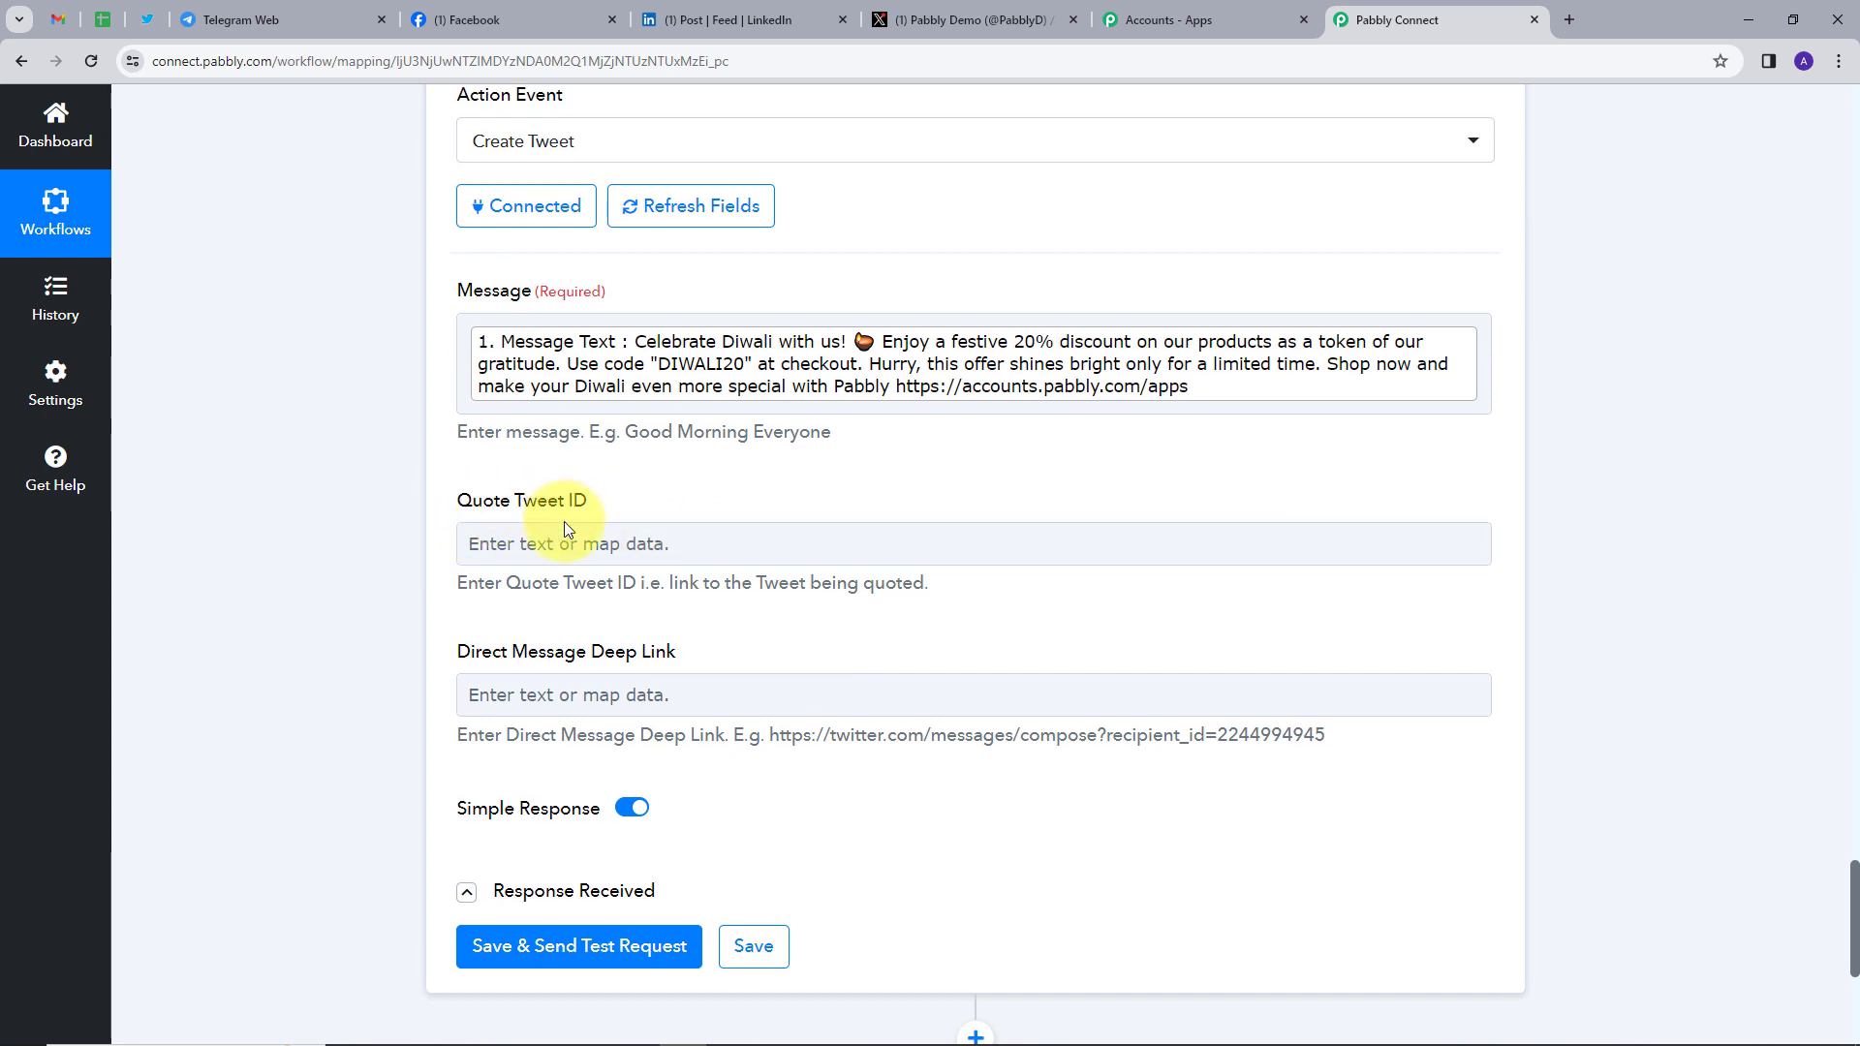
left_click(540, 688)
left_click(676, 585)
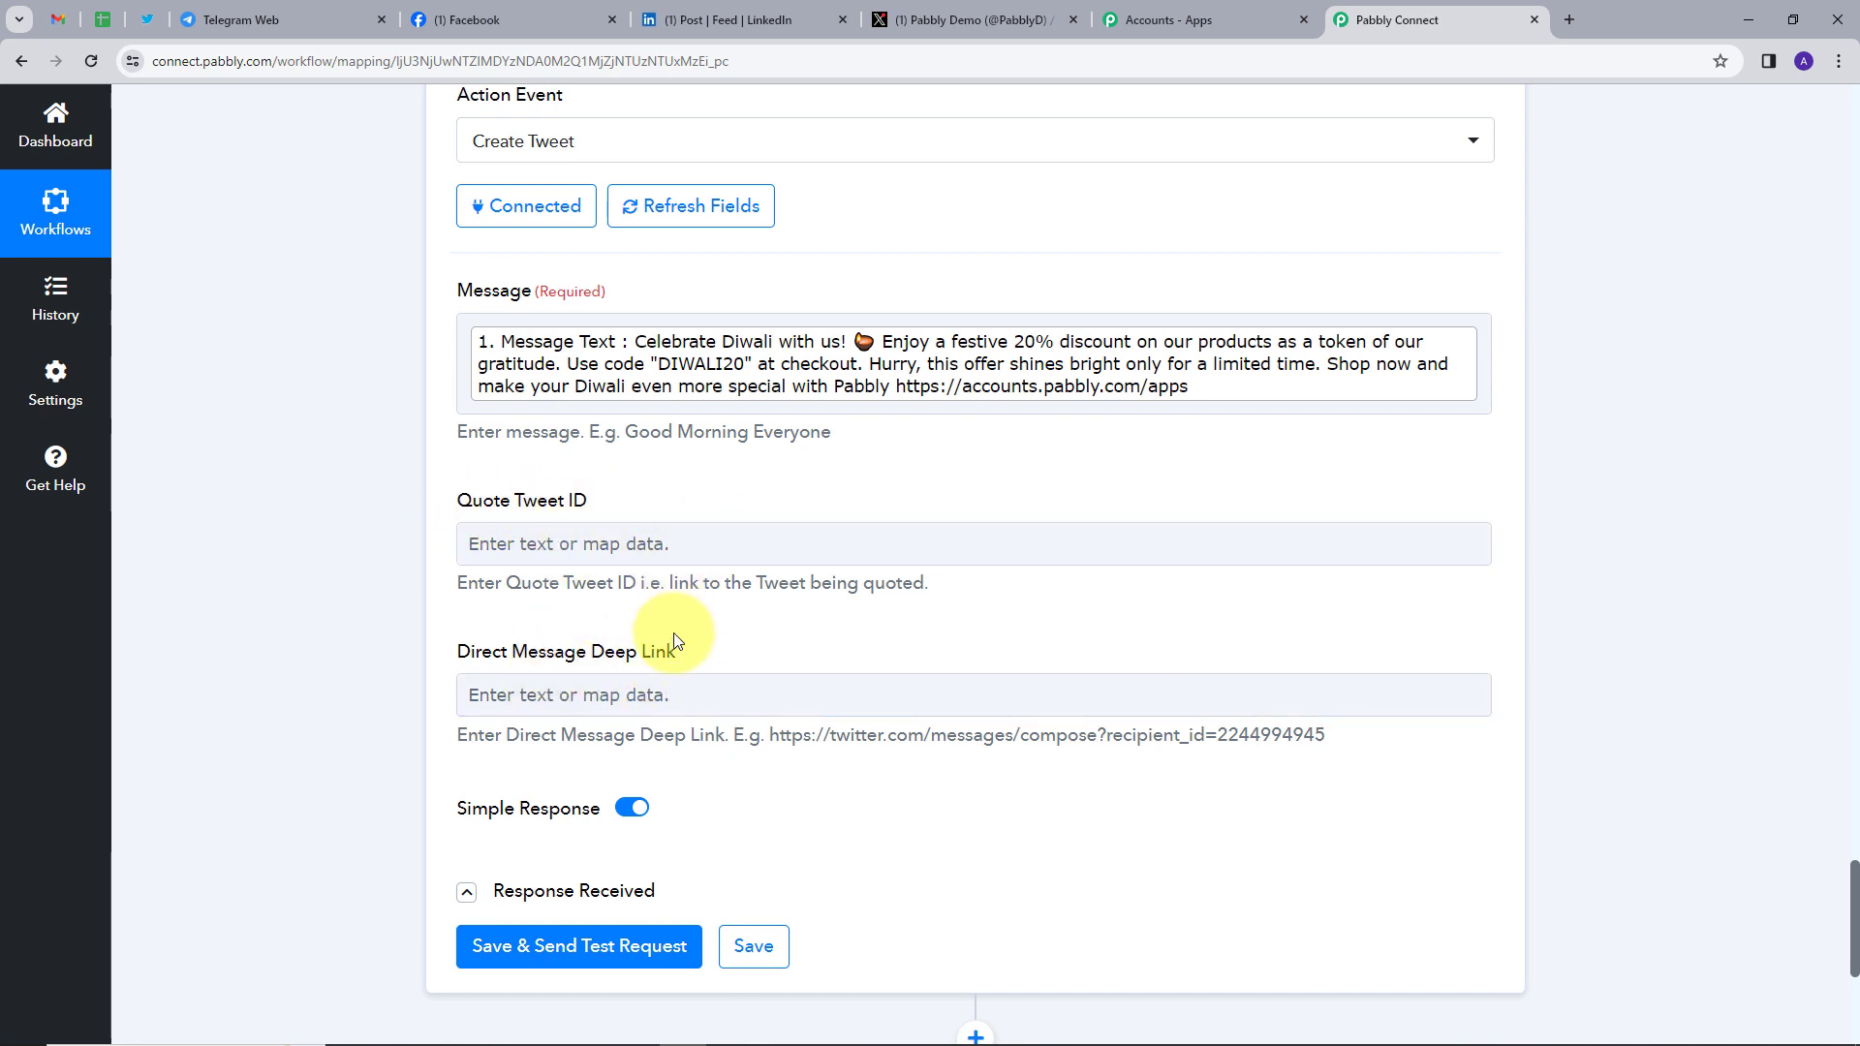
left_click(553, 953)
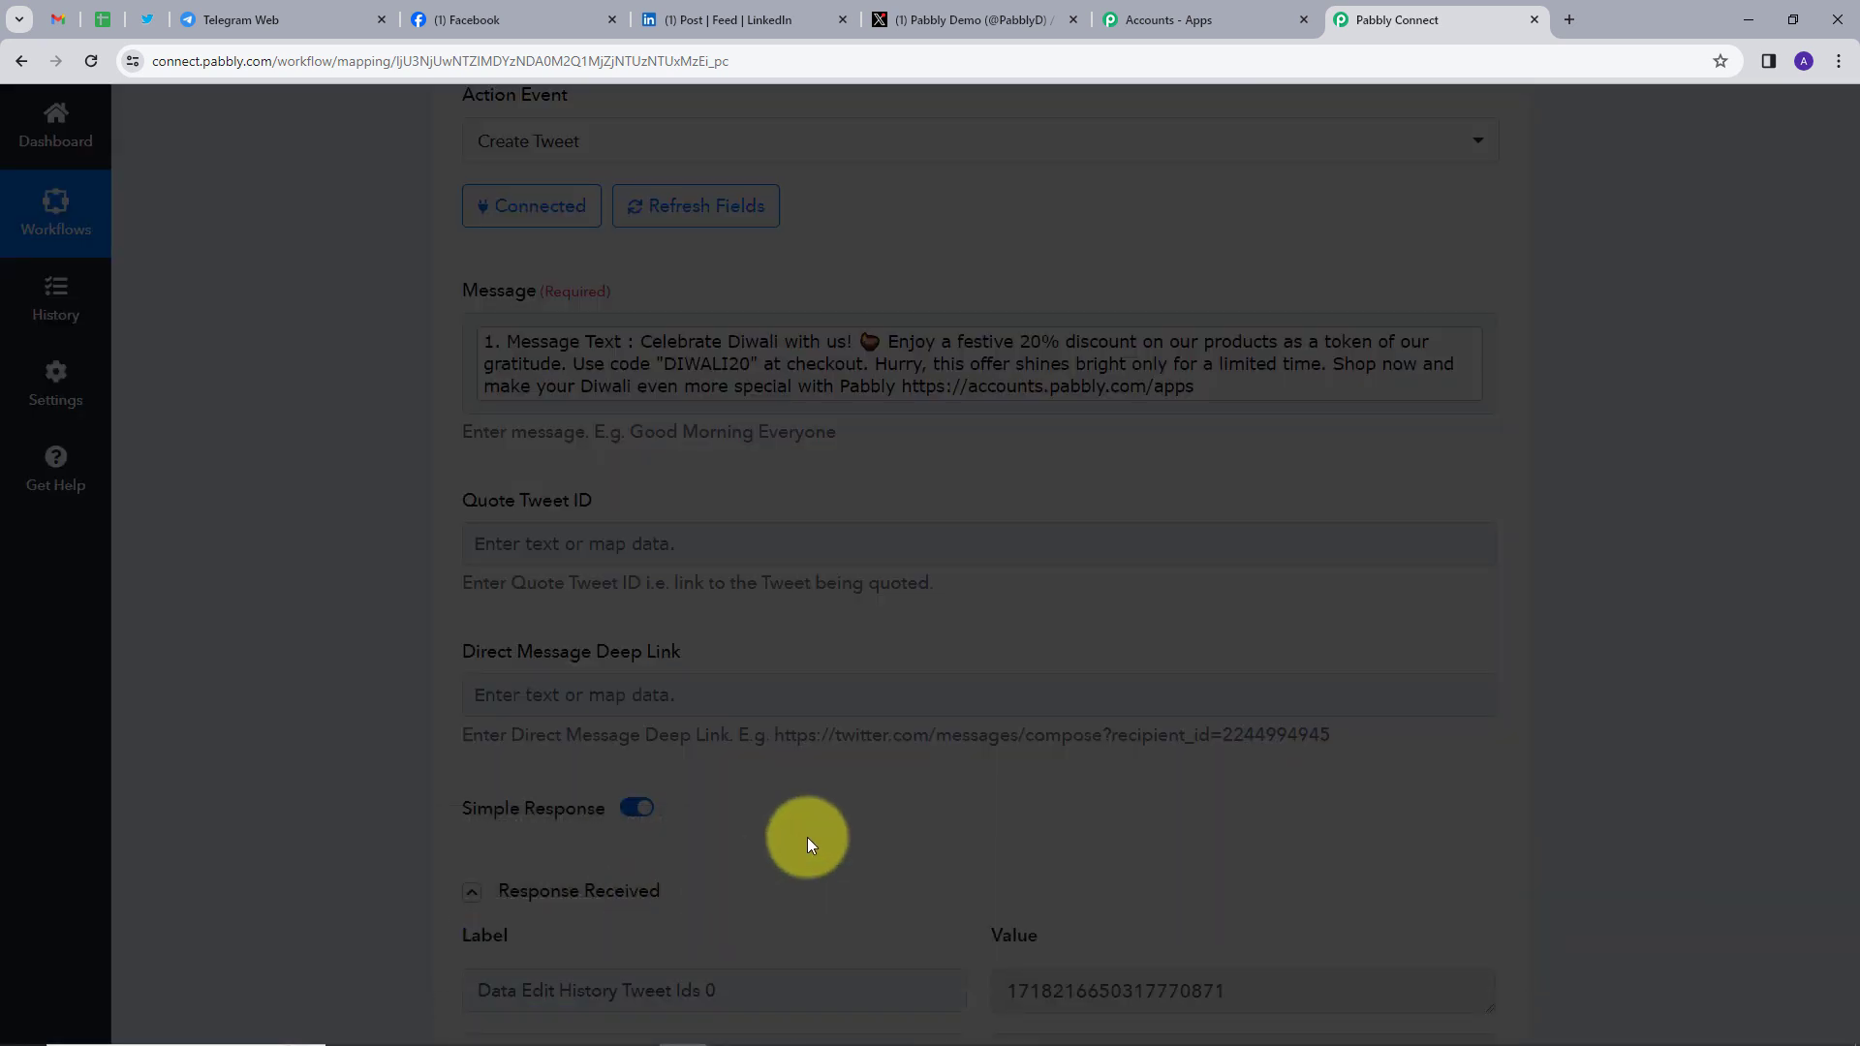
Review the X step's test response, then reload the X profile page to check for the new post
scroll(1008, 789, "down", 2)
scroll(1008, 790, "down", 1)
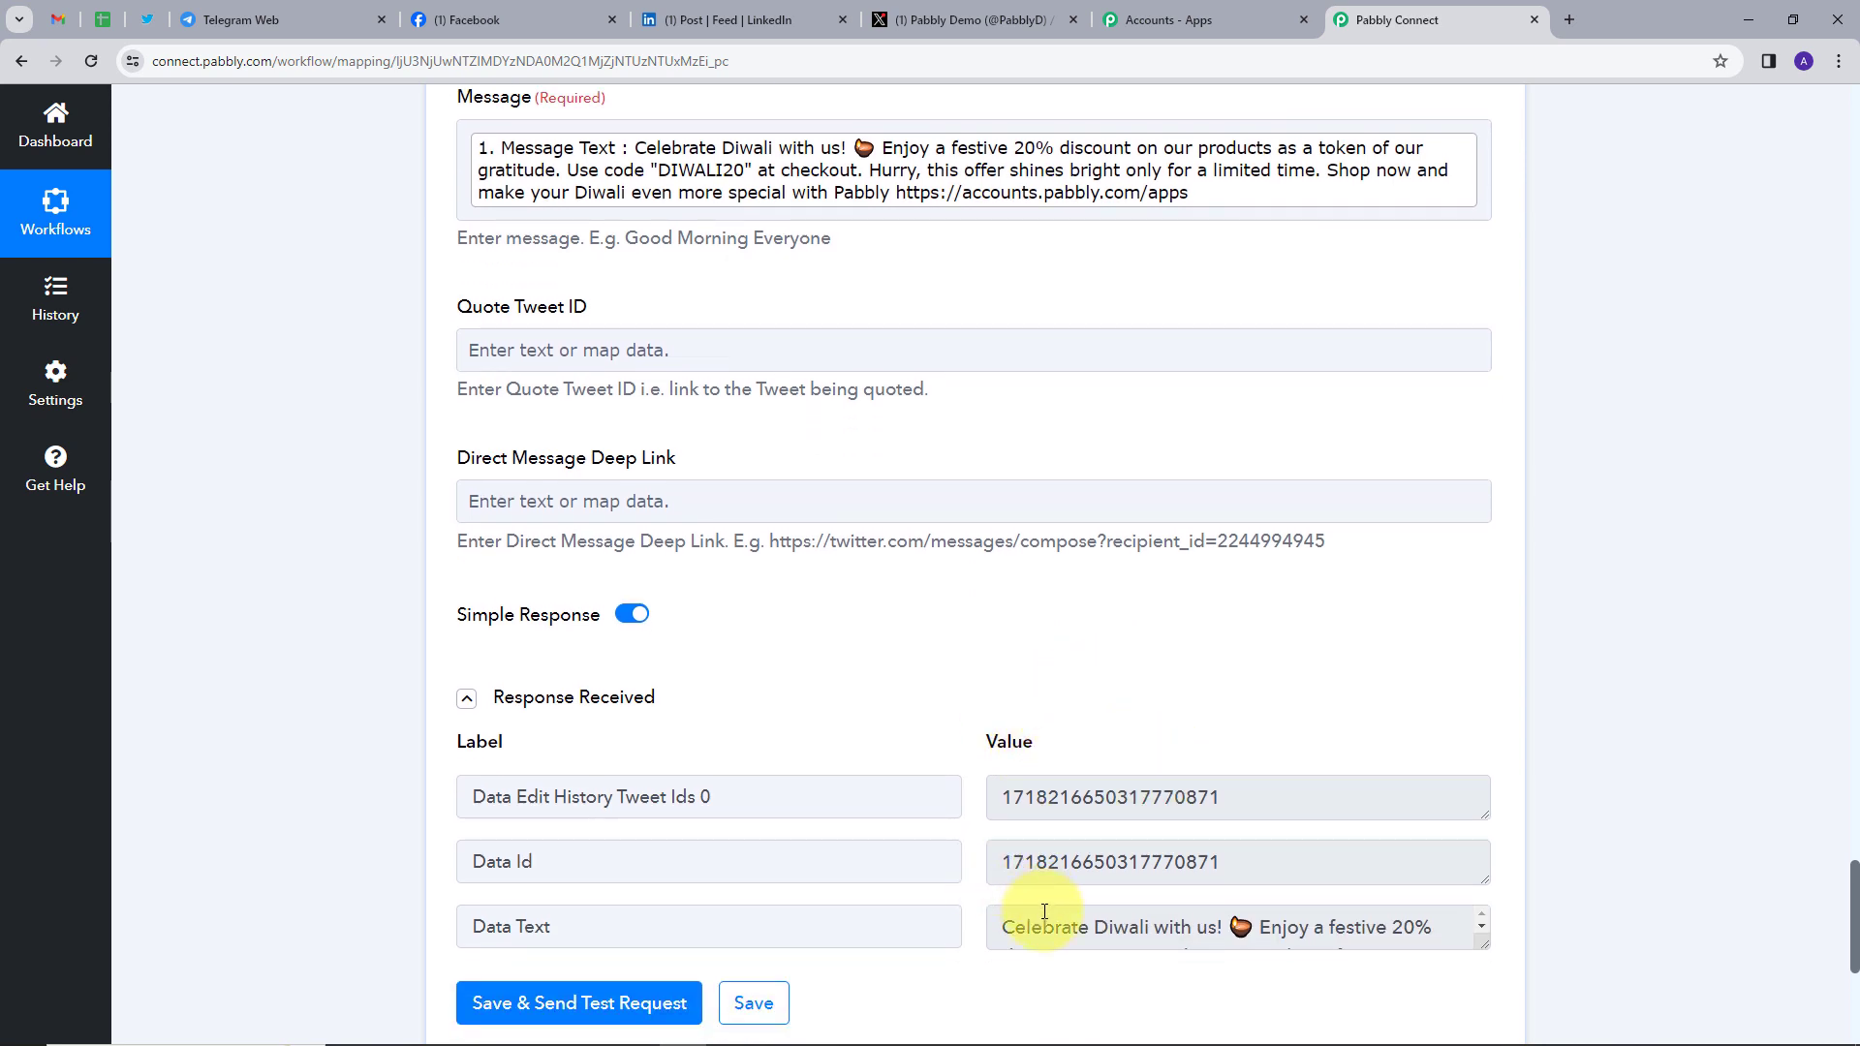
left_click(940, 18)
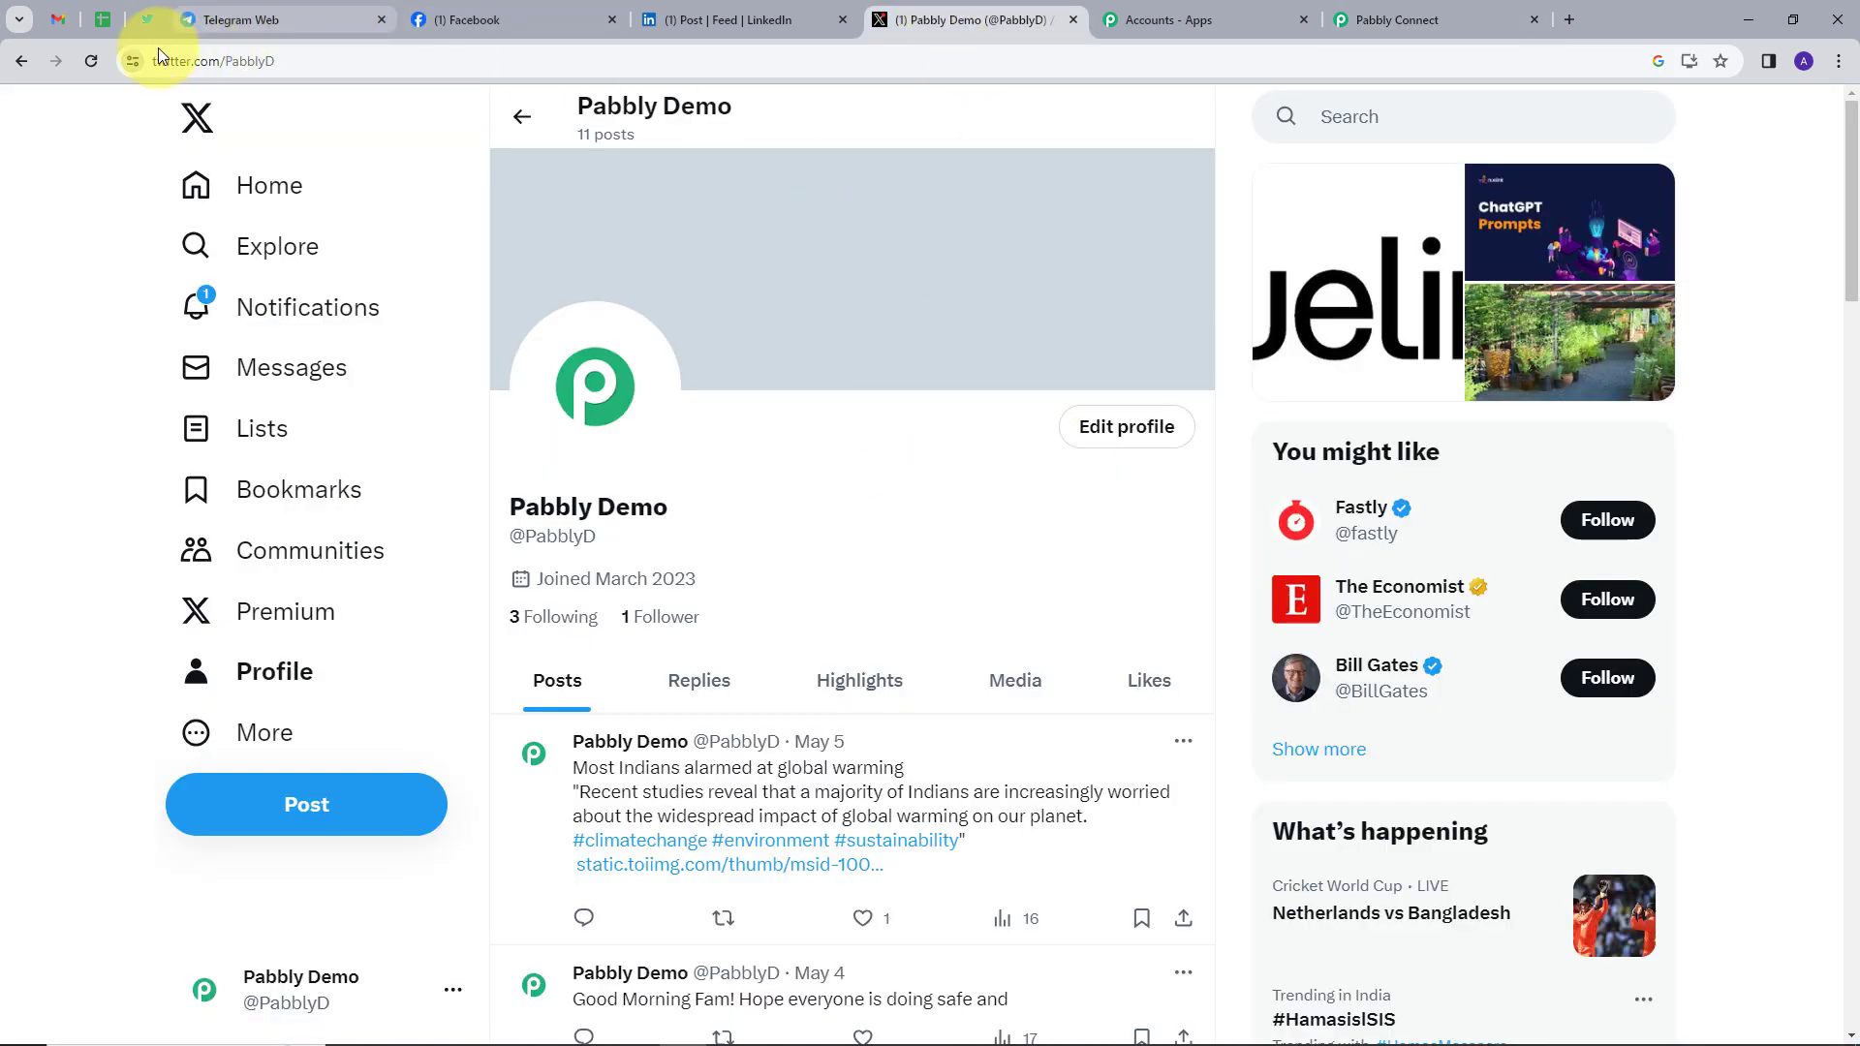
left_click(91, 61)
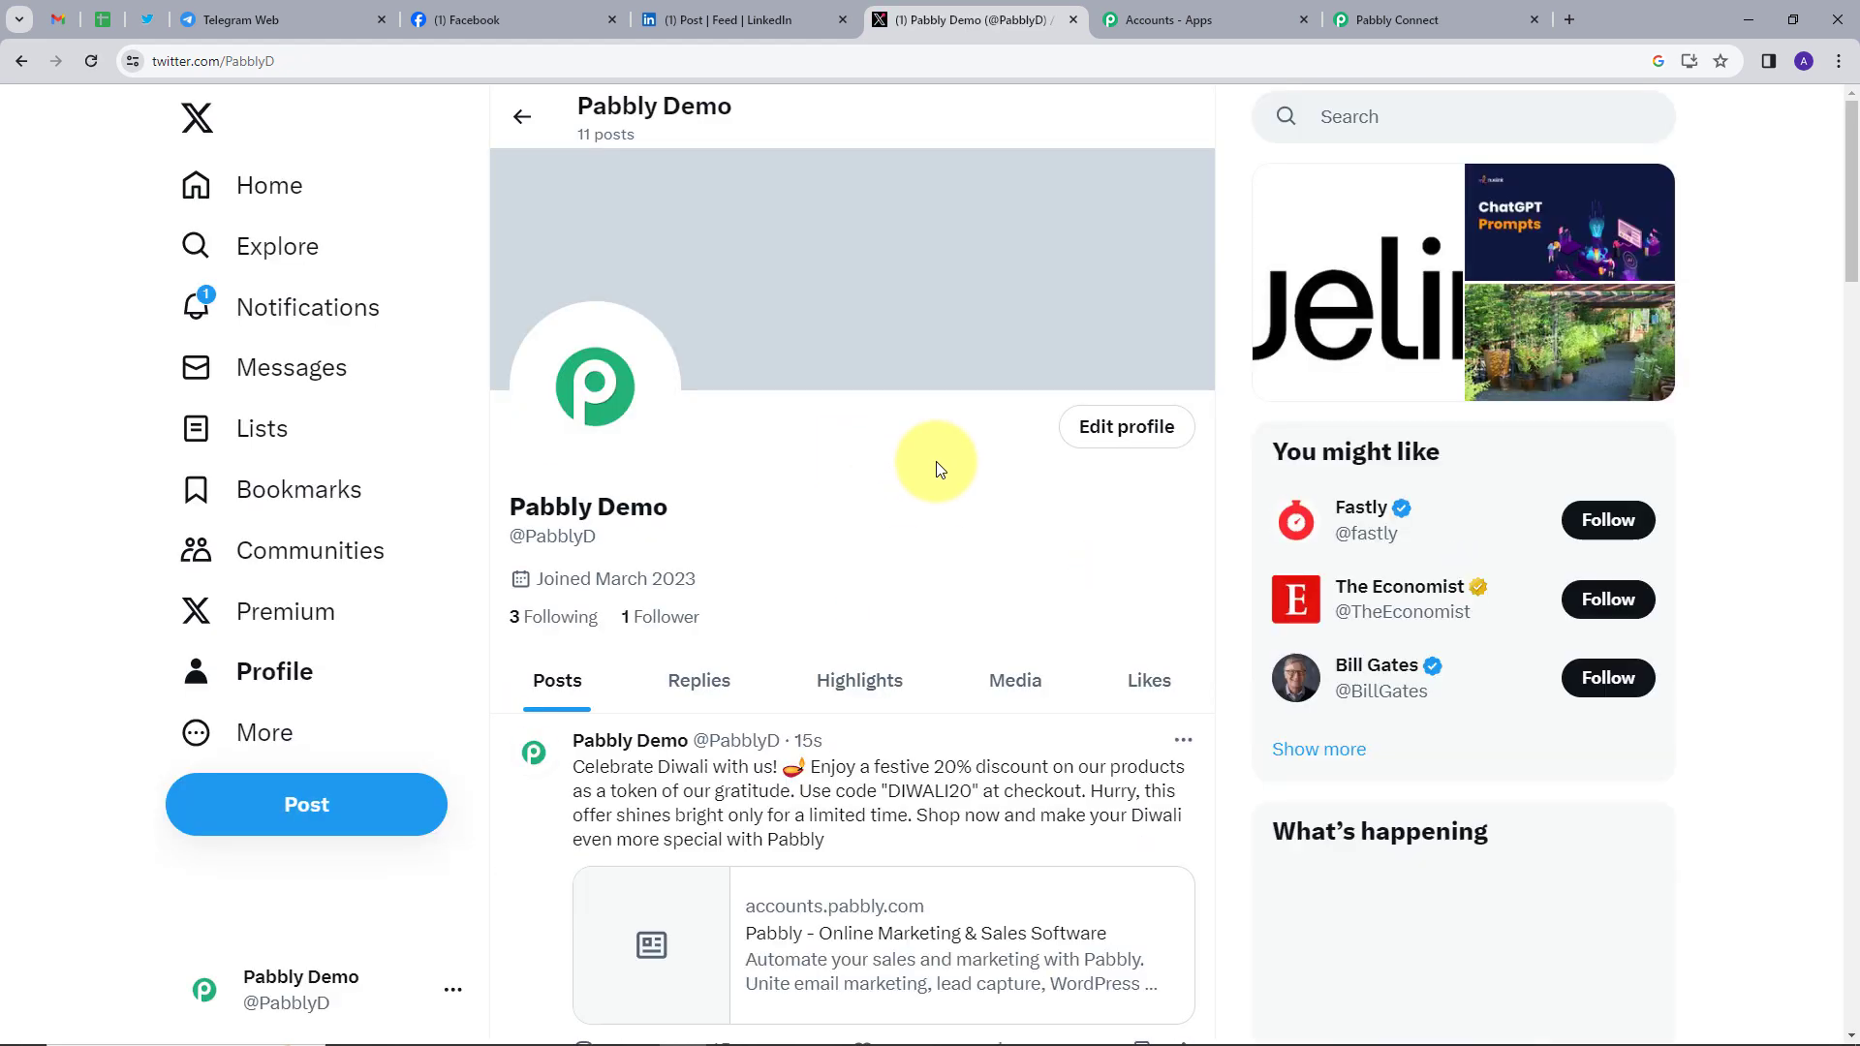
Check the newest post on the X profile, then switch to Pabbly Connect and review the workflow from the Telegram Bot trigger to the X action
scroll(936, 469, "down", 2)
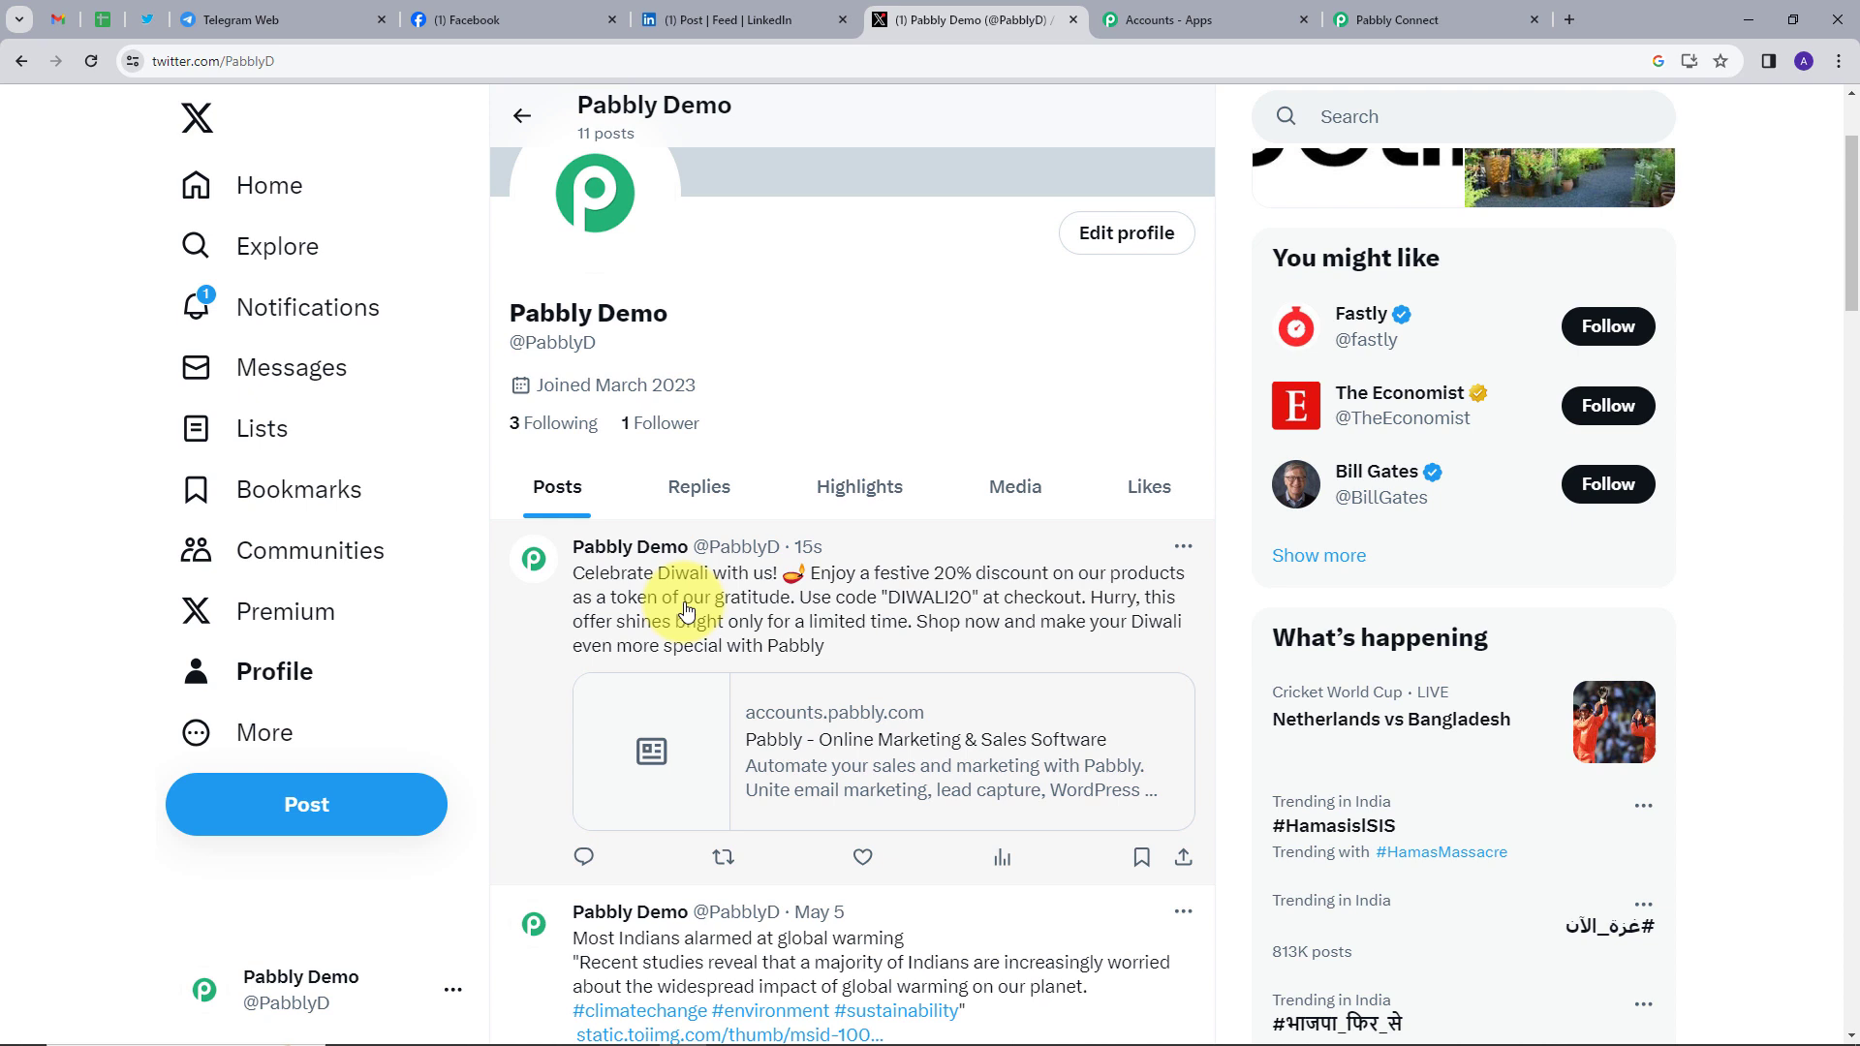
left_click(1393, 15)
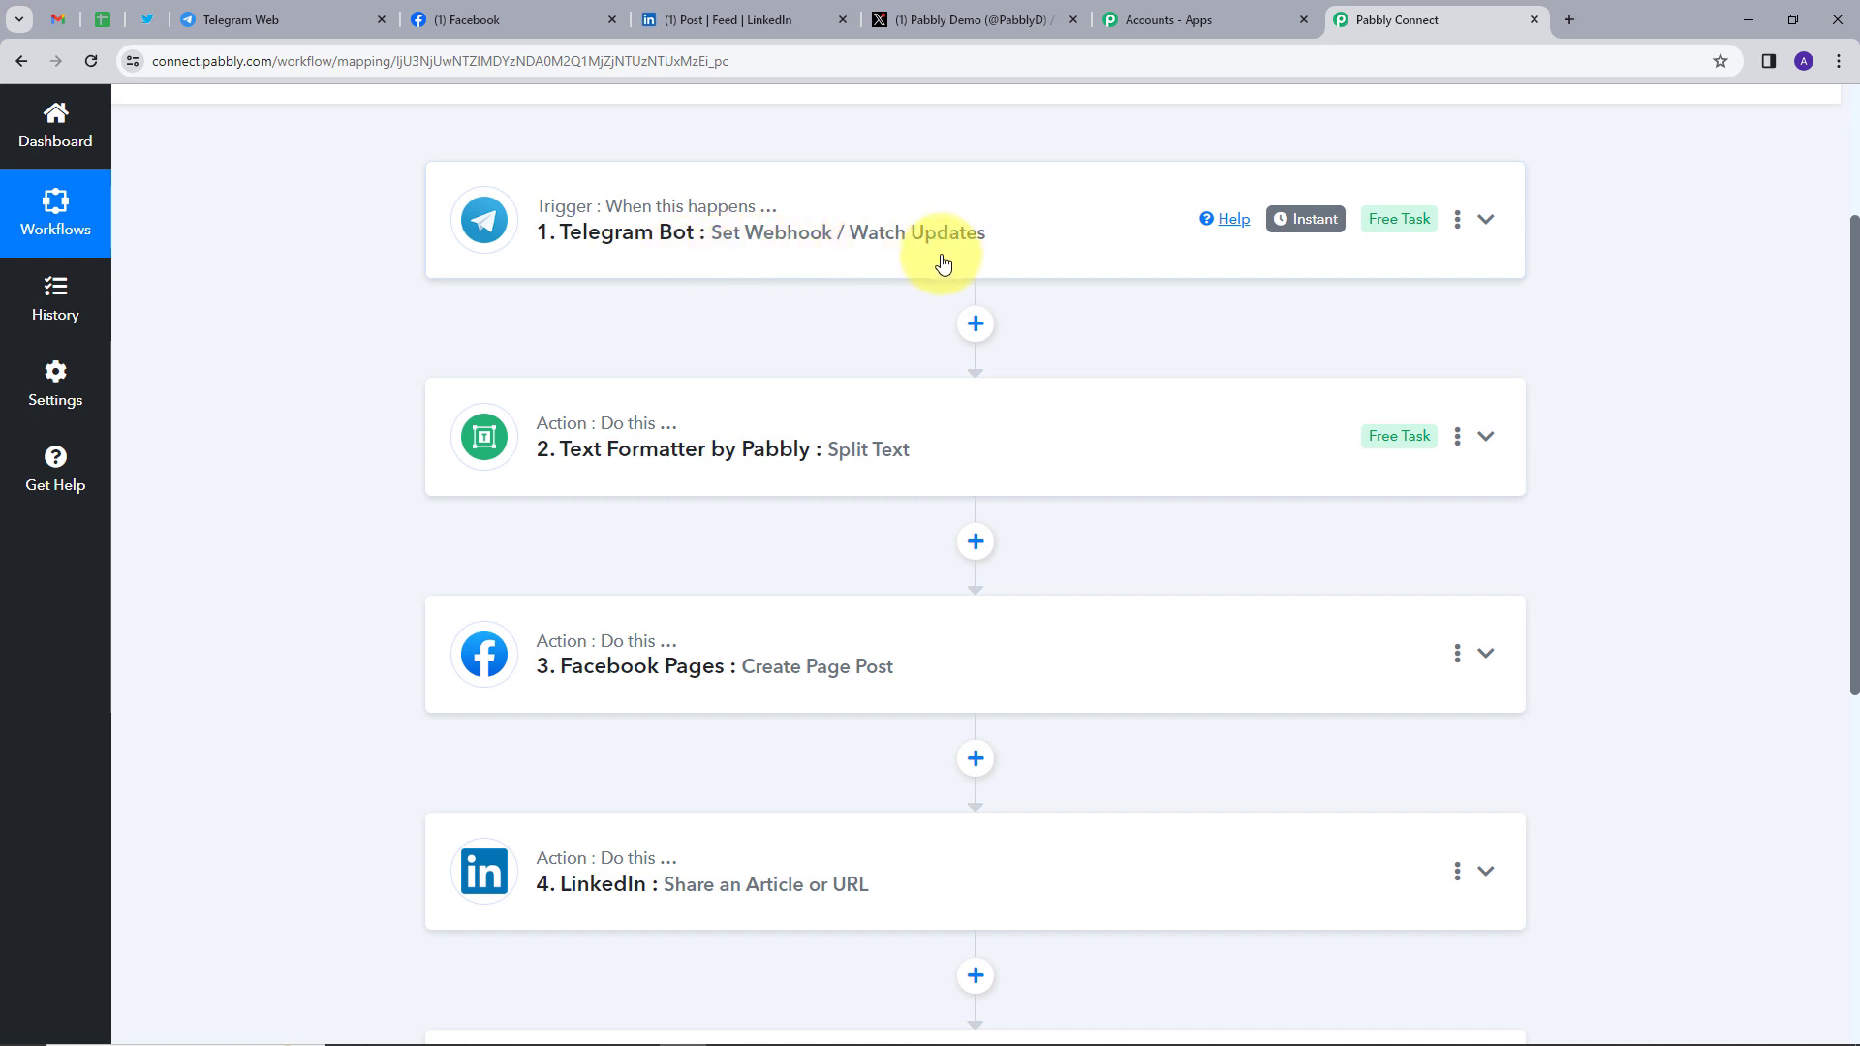
scroll(523, 330, "down", 1)
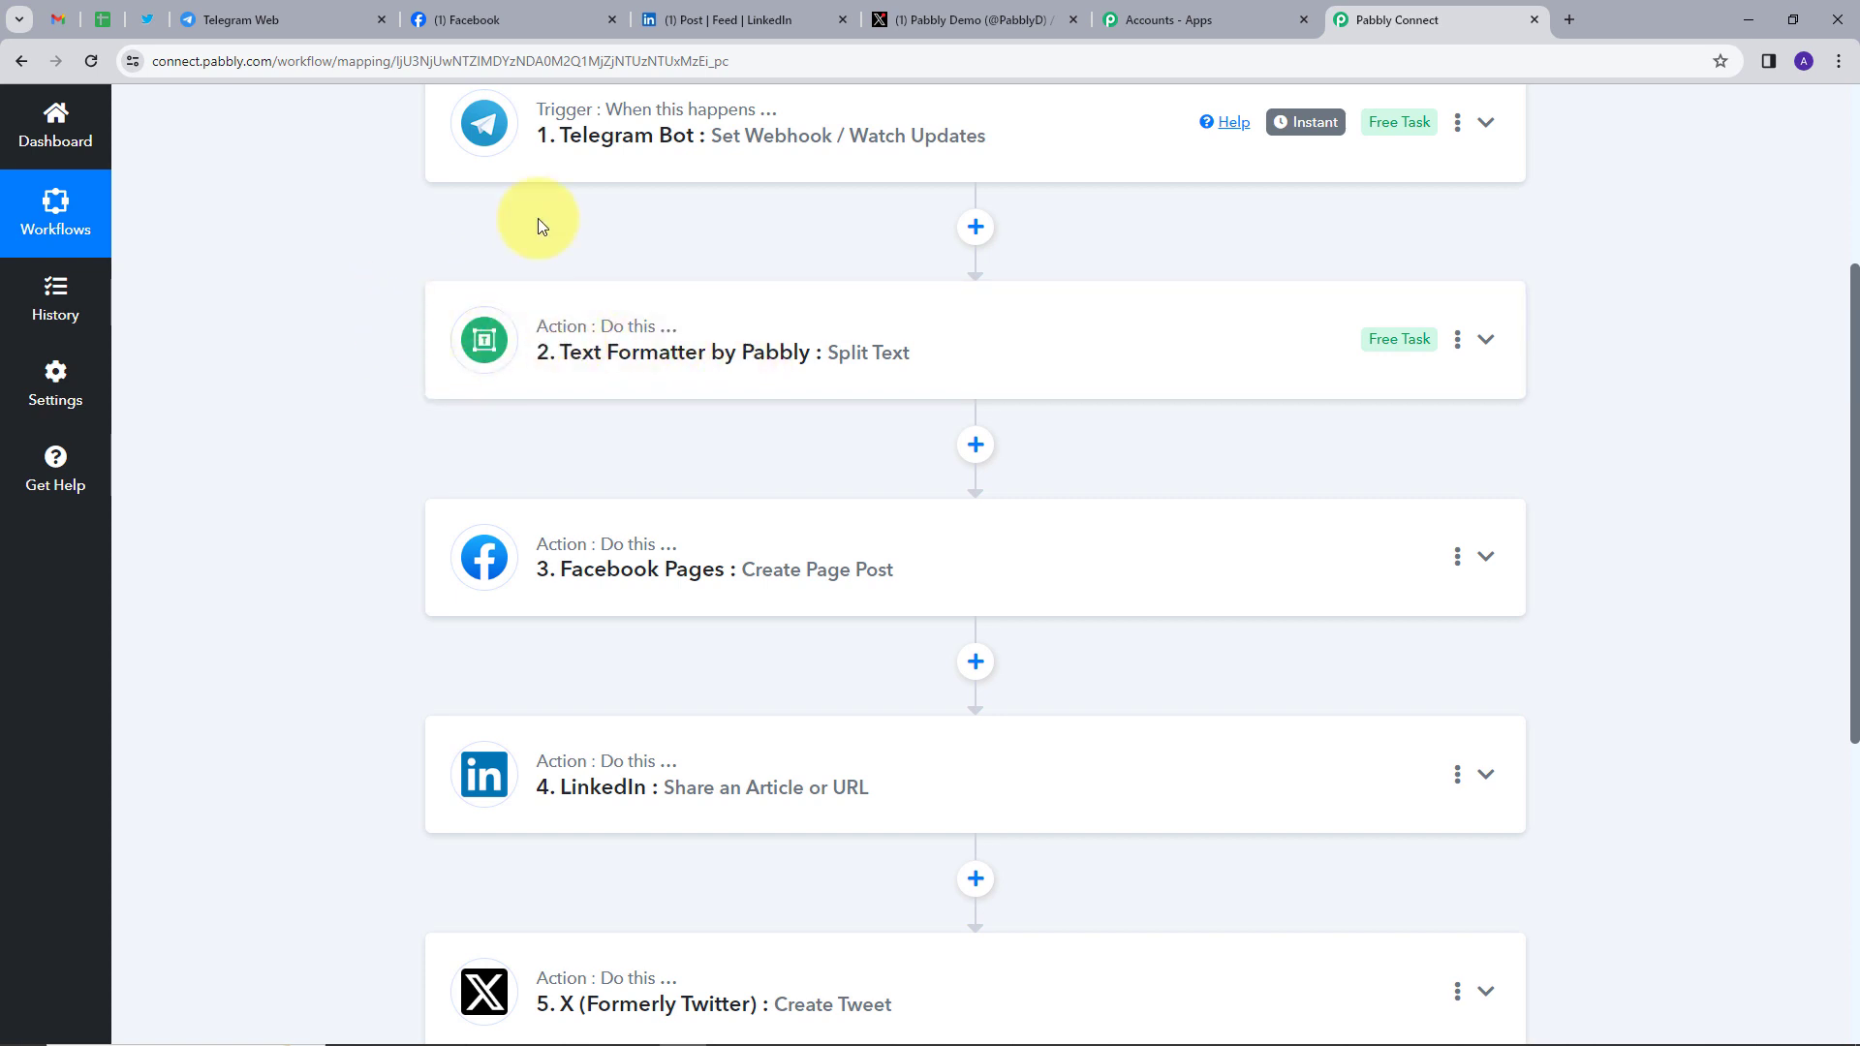
scroll(503, 407, "down", 1)
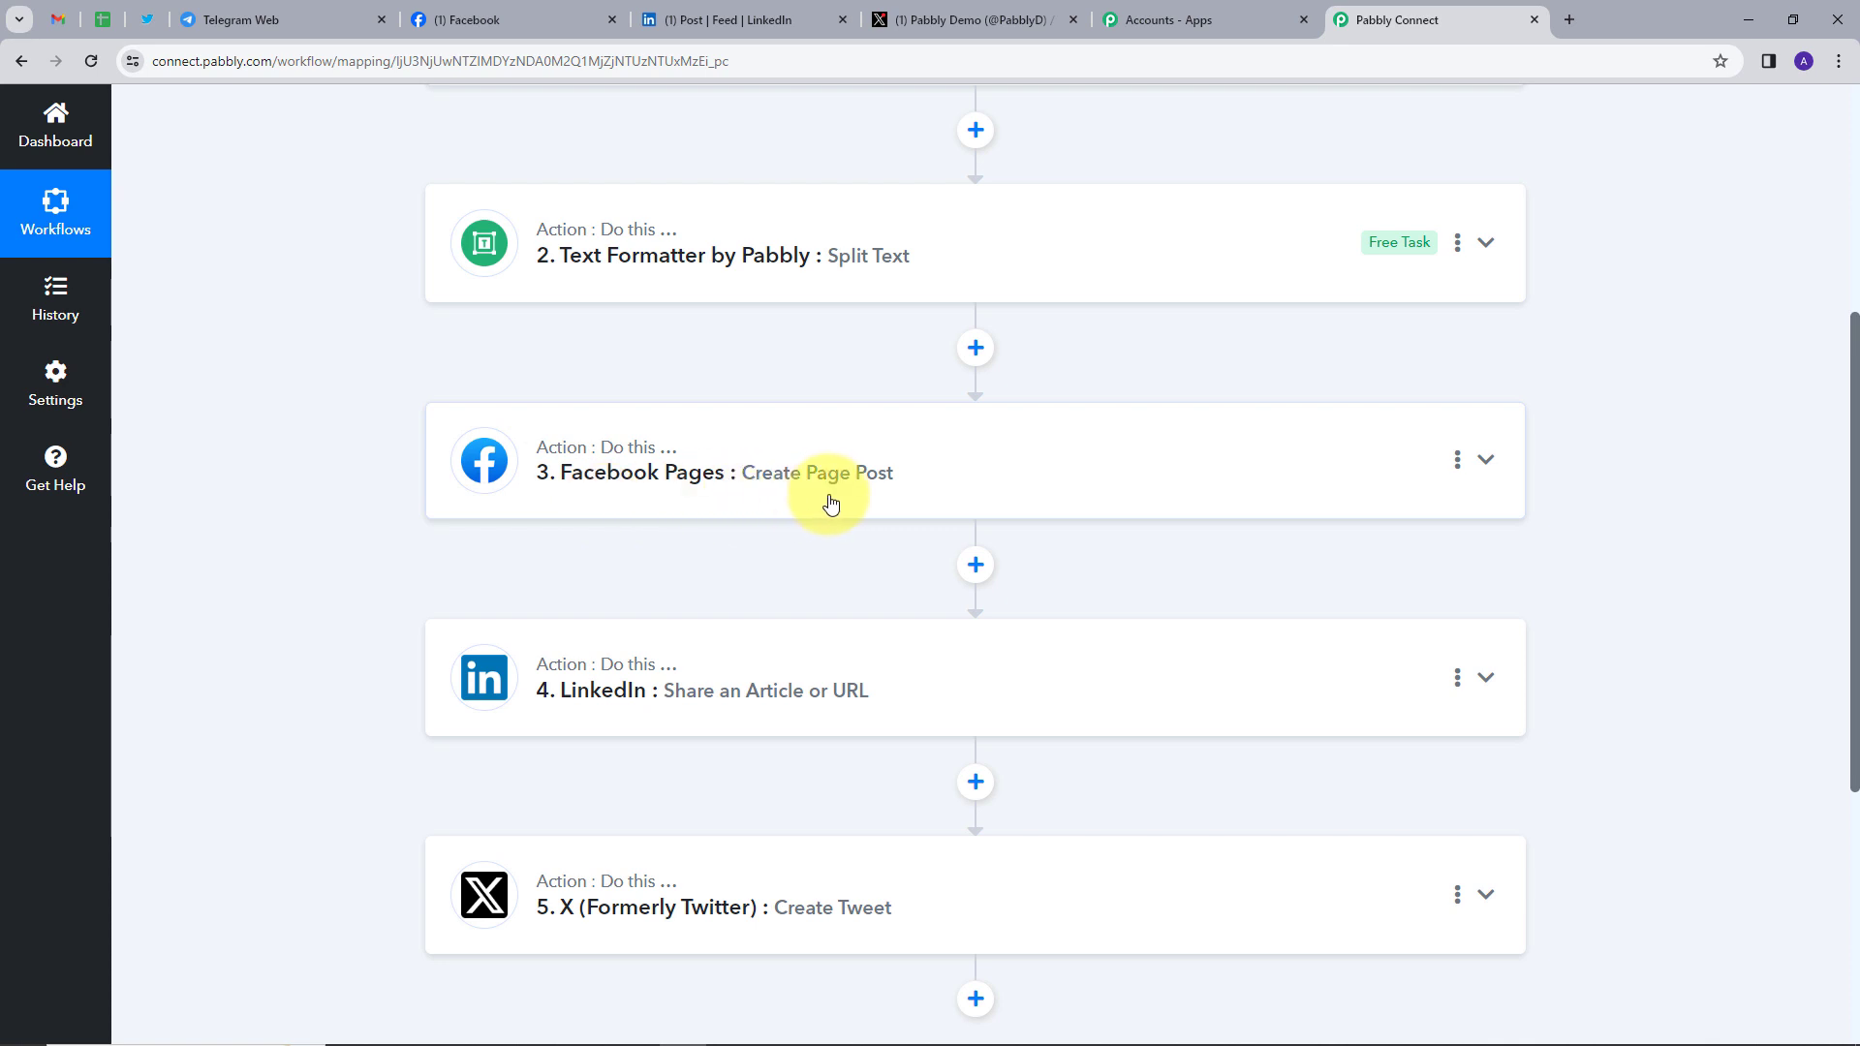
scroll(388, 504, "down", 1)
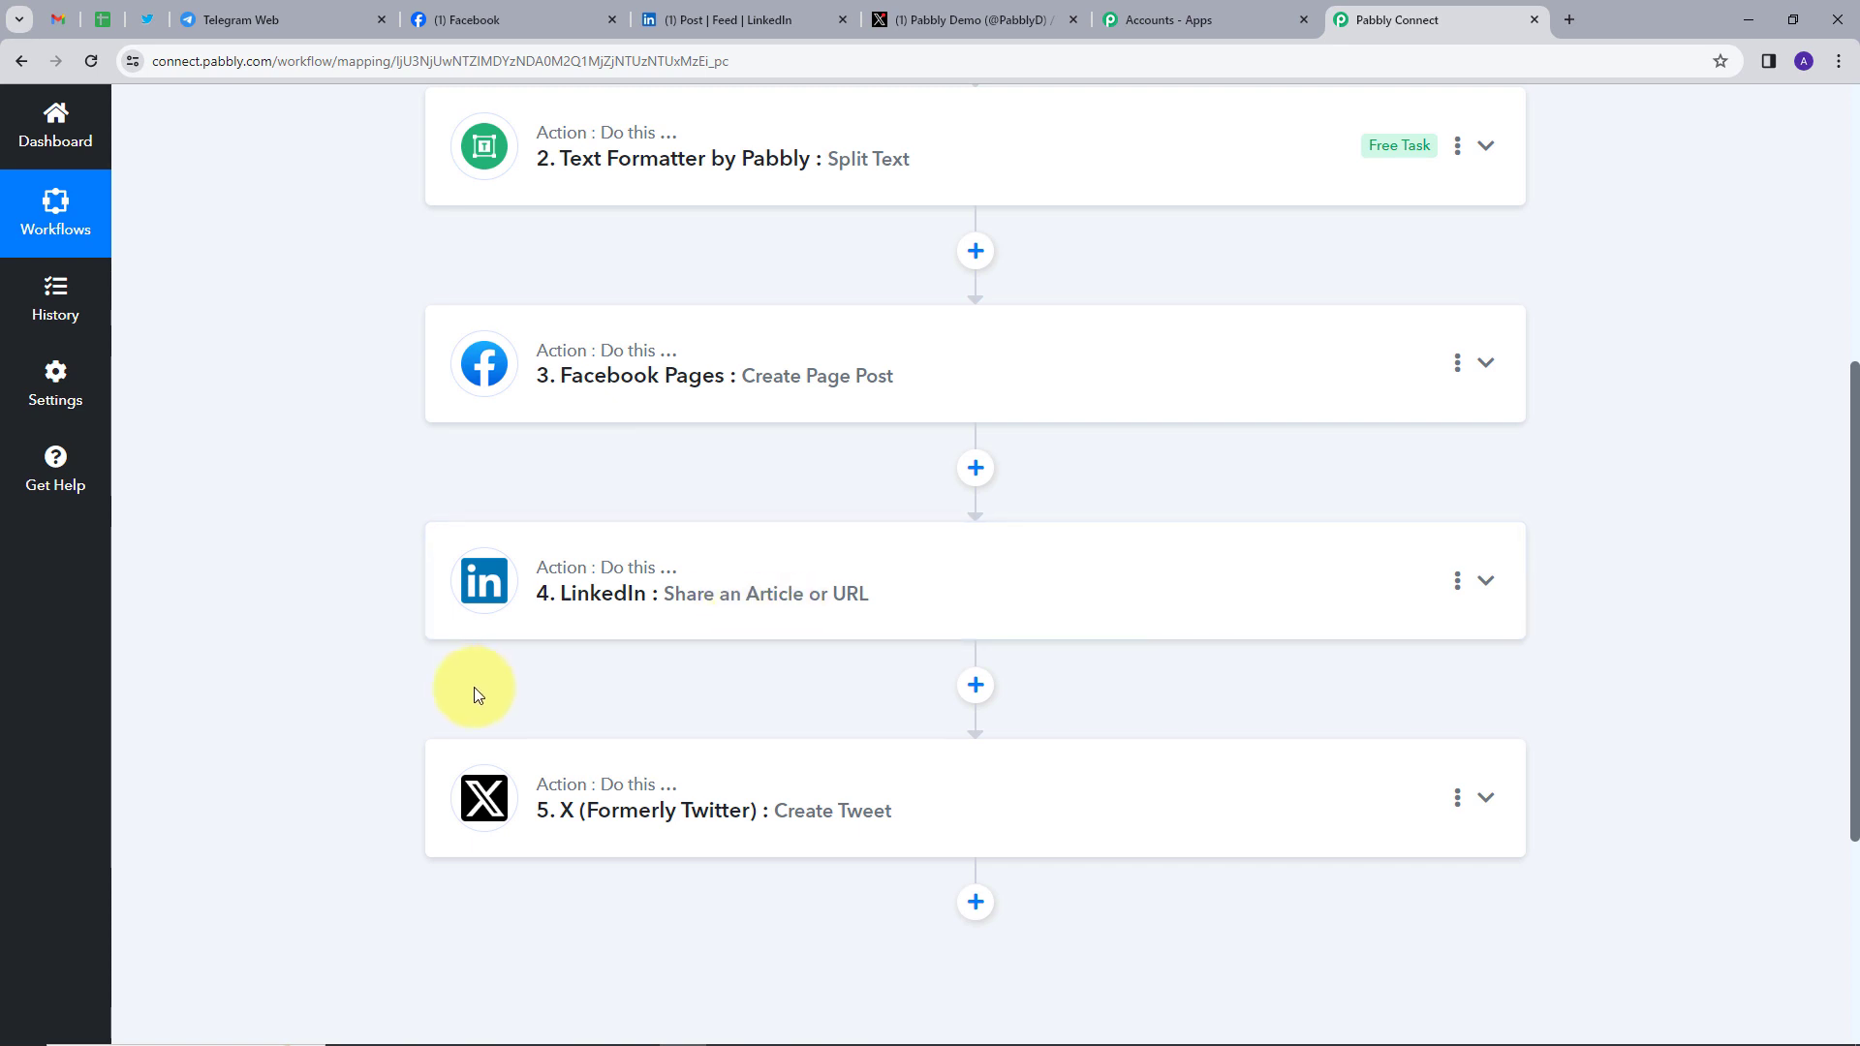
scroll(358, 572, "up", 1)
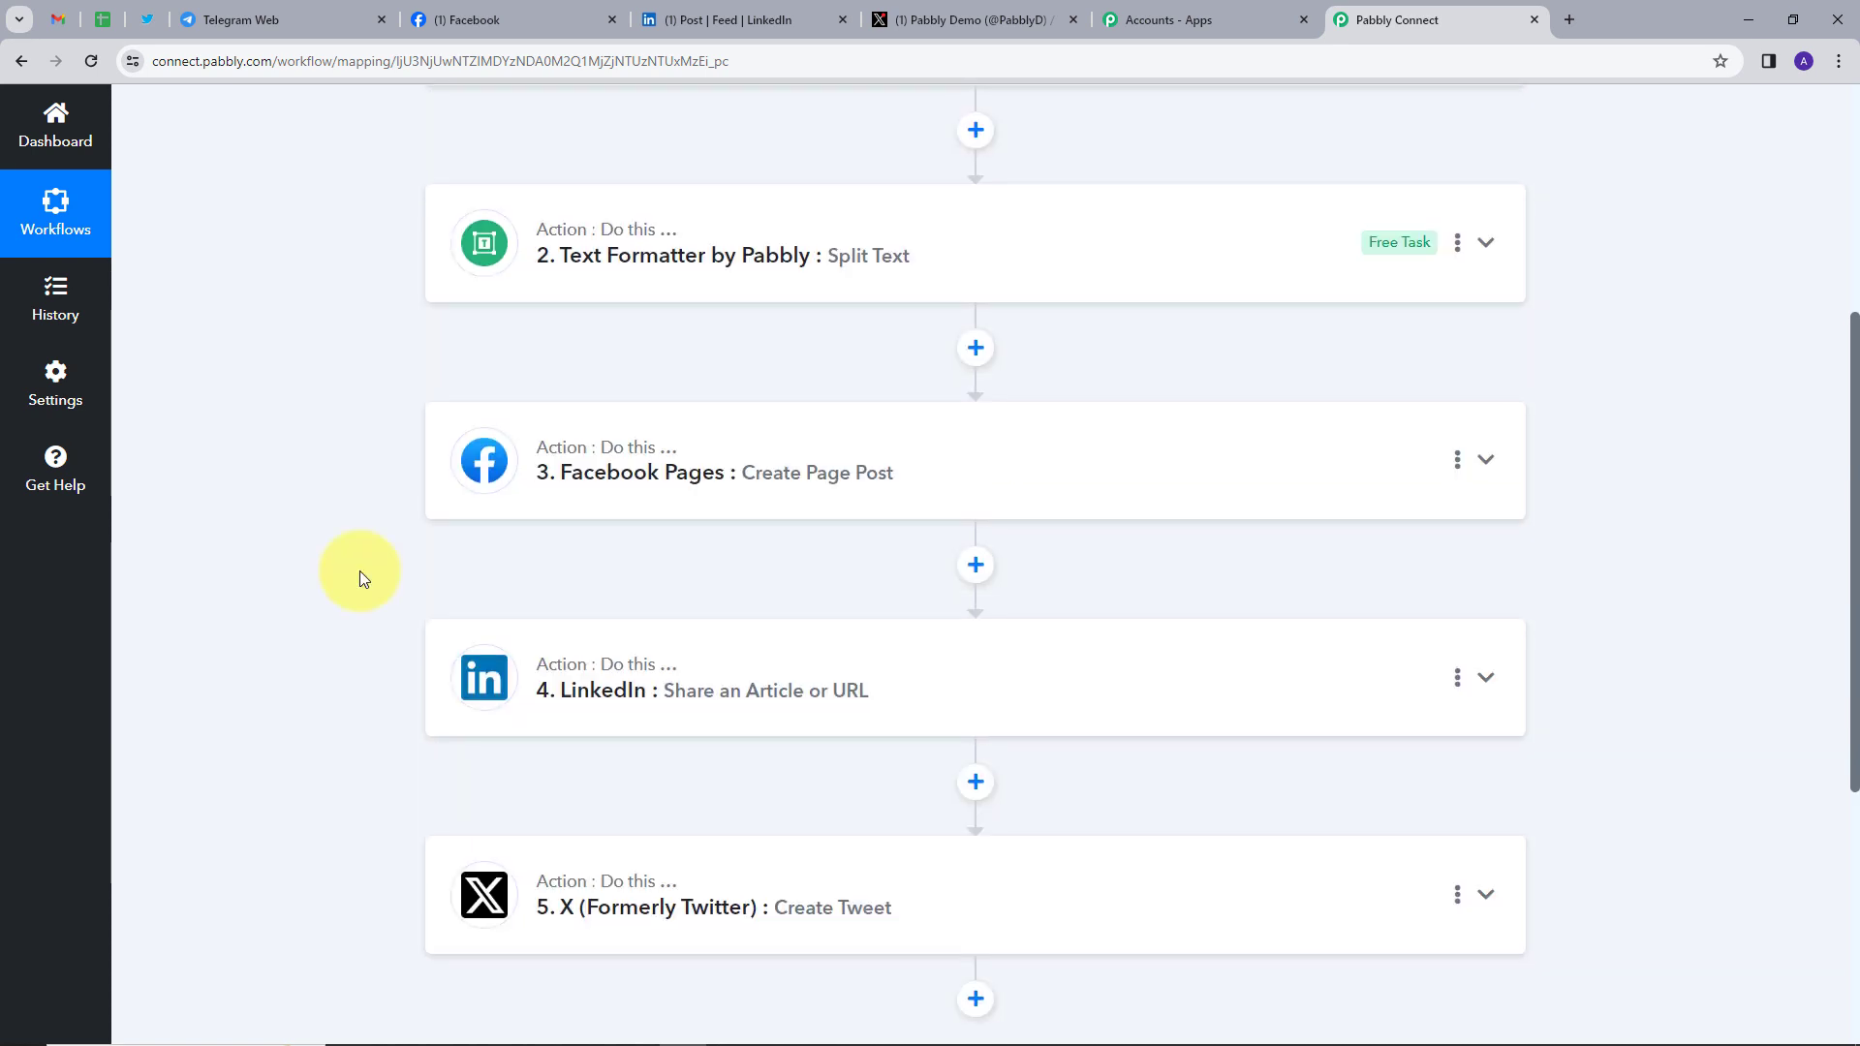